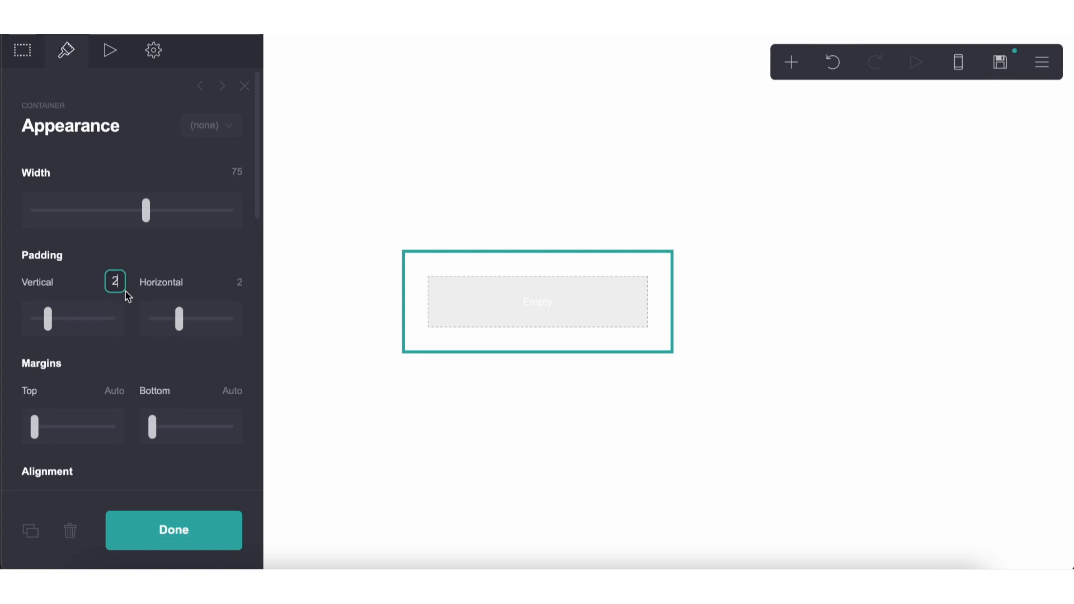
# Set the container's vertical and horizontal padding to 0.375.
pyautogui.write('.4')
pyautogui.press('Return')
pyautogui.click(239, 282)
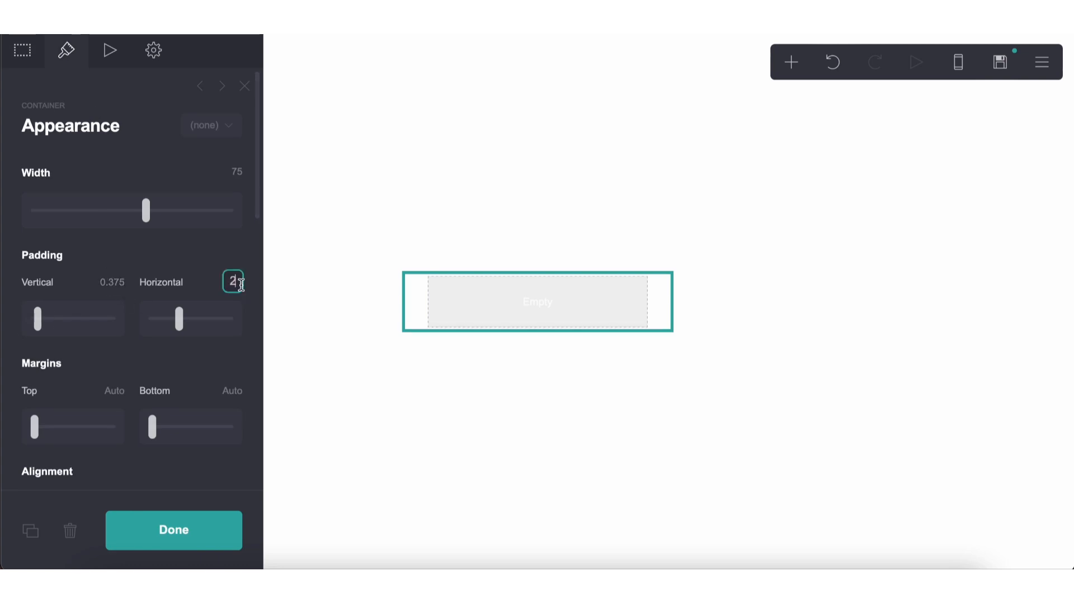
pyautogui.press('Return')
# Give the container a solid color background in light blue #78AEFF.
pyautogui.scroll(-5, 161, 314)
pyautogui.click(115, 358)
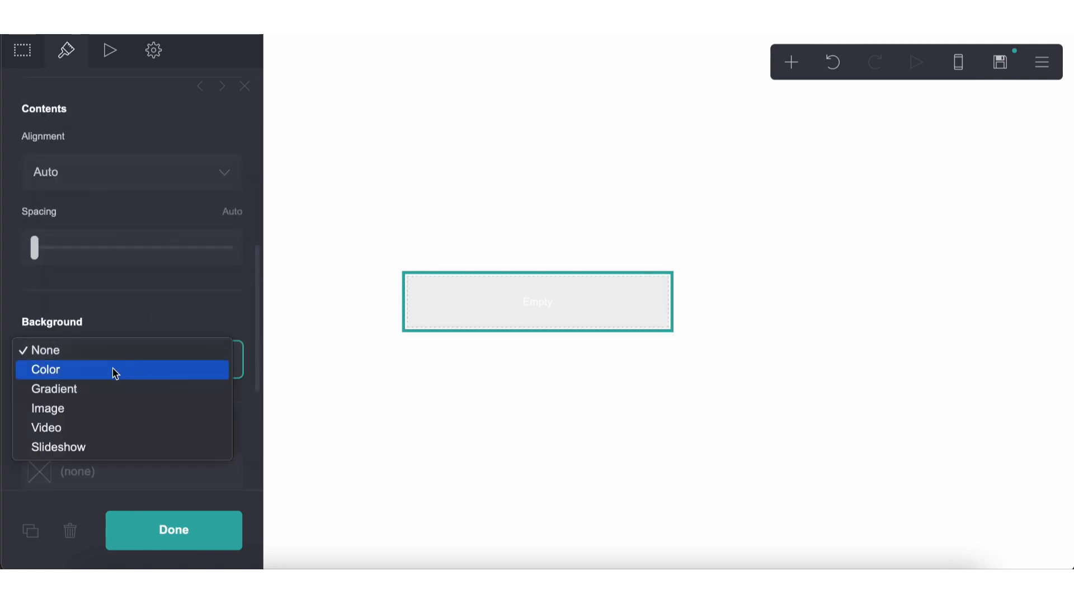
pyautogui.click(112, 372)
pyautogui.scroll(-2, 112, 374)
pyautogui.click(90, 280)
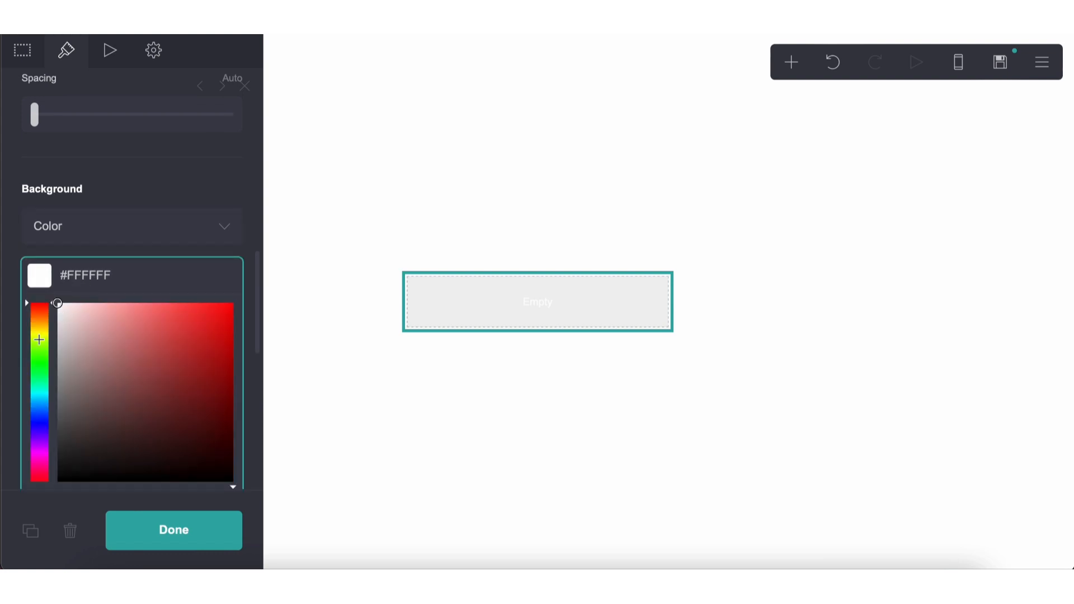
pyautogui.moveTo(39, 340); pyautogui.dragTo(42, 414)
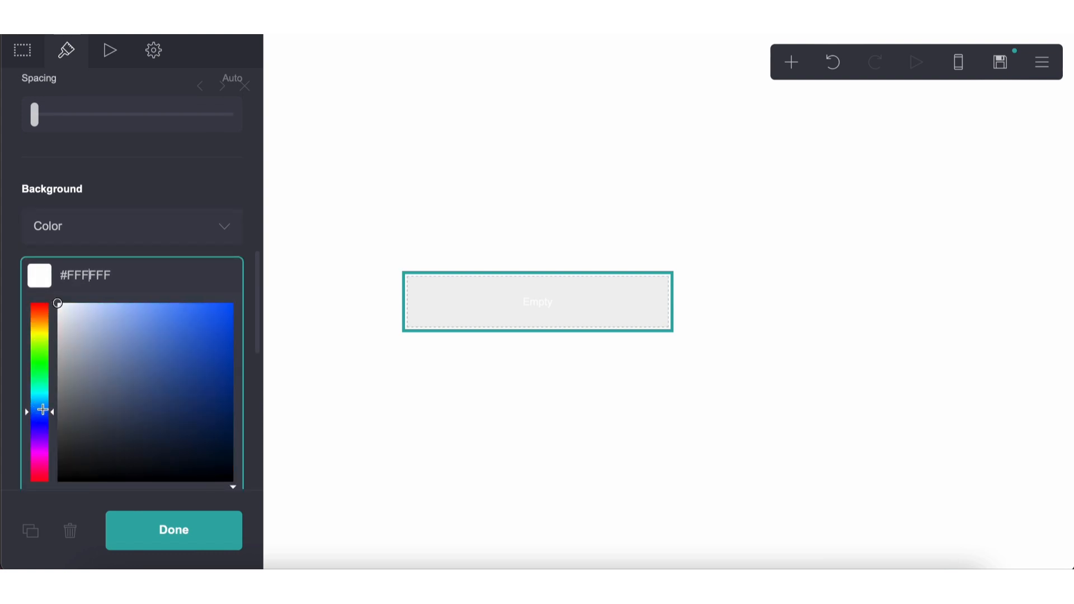
pyautogui.moveTo(107, 339); pyautogui.dragTo(141, 263)
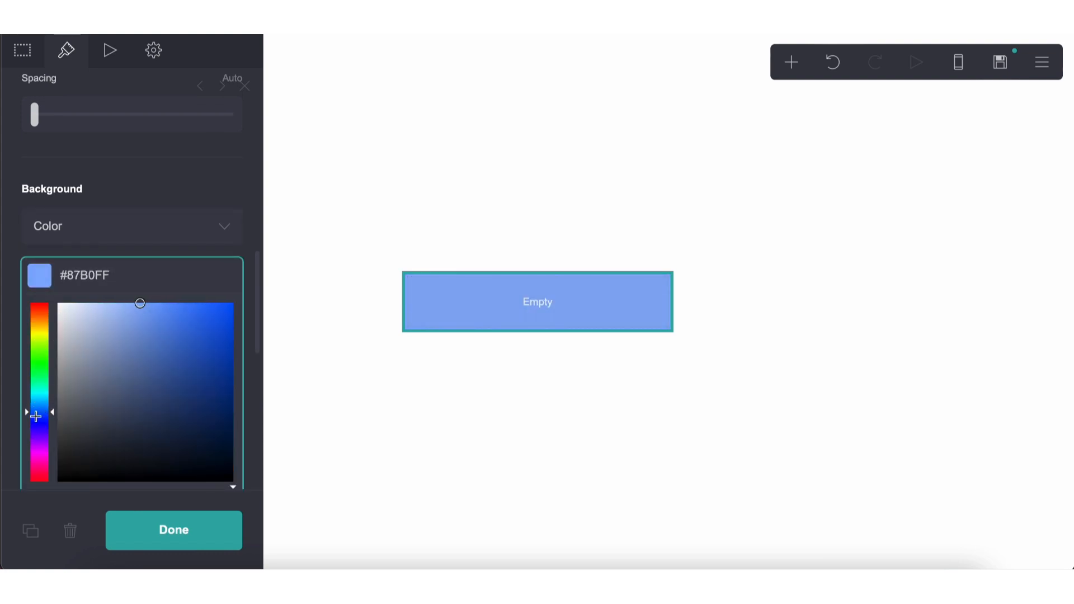
pyautogui.moveTo(37, 412); pyautogui.dragTo(38, 411)
pyautogui.moveTo(151, 316); pyautogui.dragTo(151, 243)
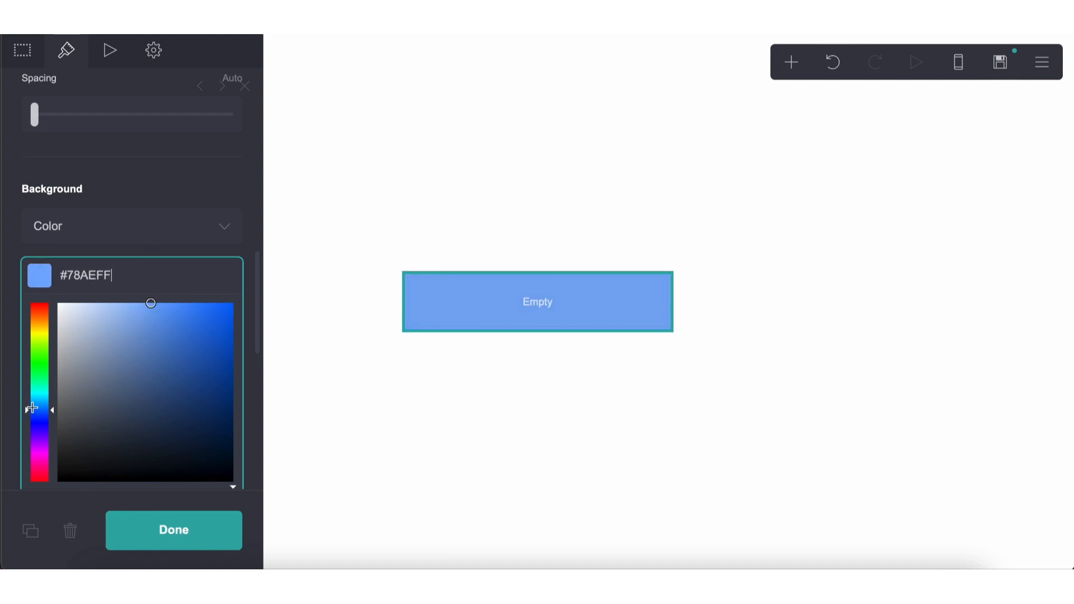
# Fine-tune the hue of the container's background color to #78AEFF and close its settings.
pyautogui.click(374, 403)
pyautogui.click(479, 307)
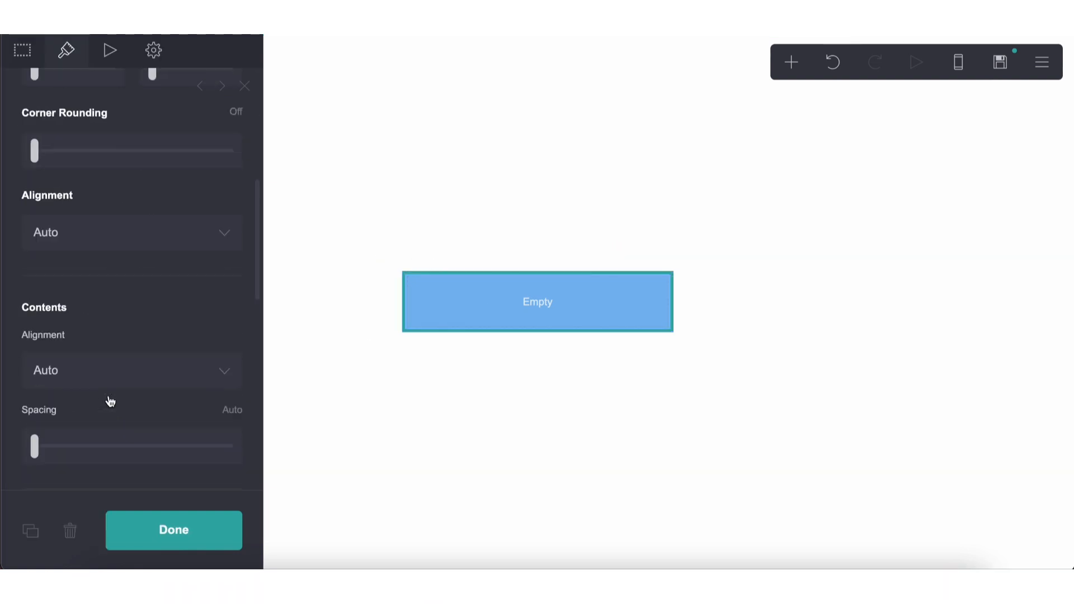
pyautogui.scroll(-5, 110, 401)
pyautogui.click(109, 386)
pyautogui.scroll(-3, 33, 344)
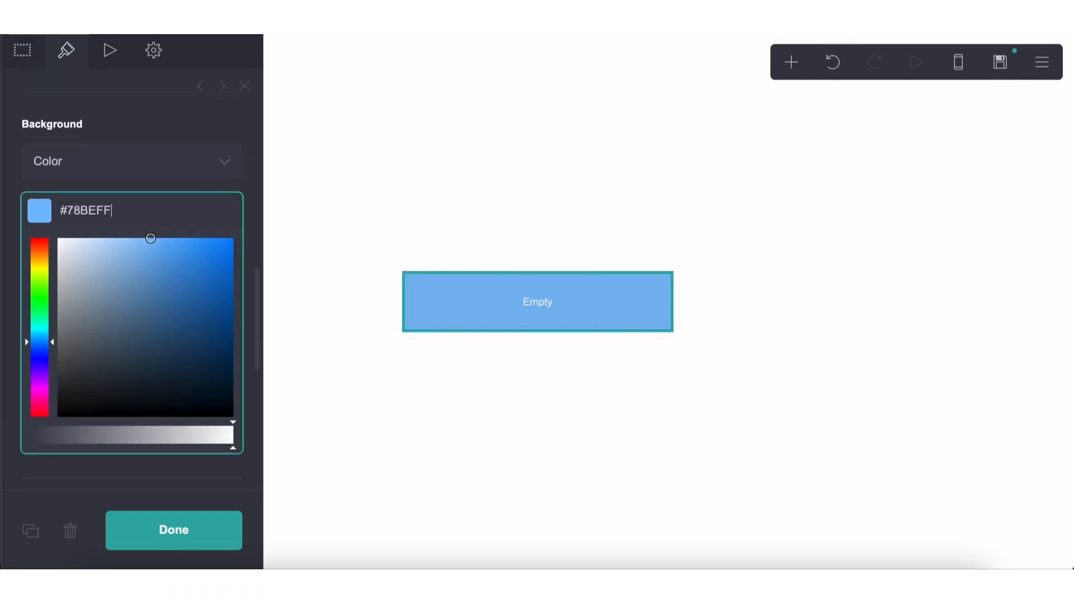
pyautogui.moveTo(33, 344); pyautogui.dragTo(34, 346)
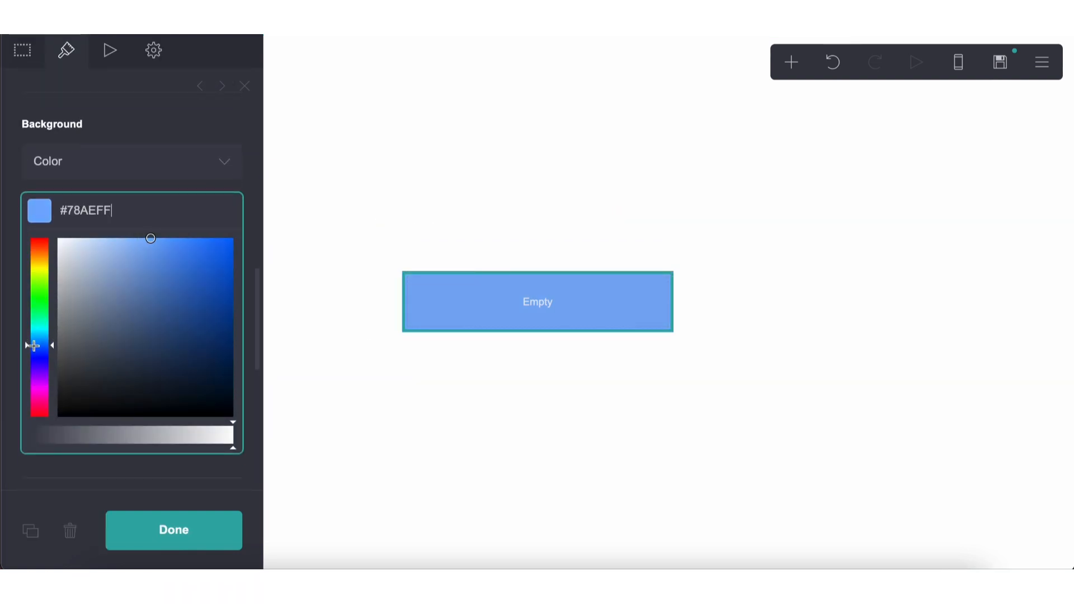
pyautogui.click(453, 408)
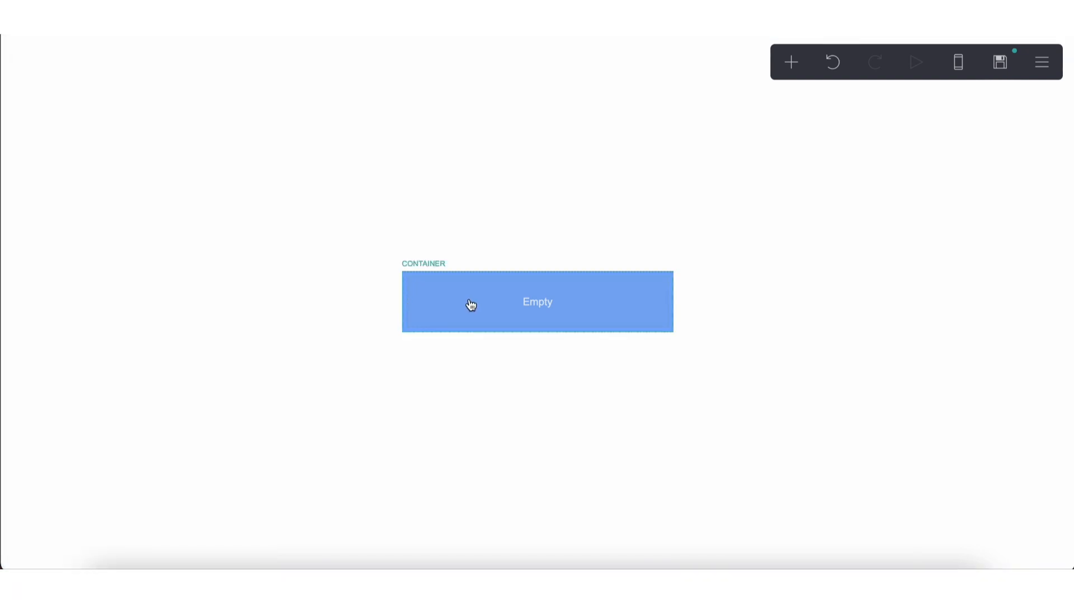
# Add a text element and move it inside the blue container.
pyautogui.click(791, 62)
pyautogui.click(592, 112)
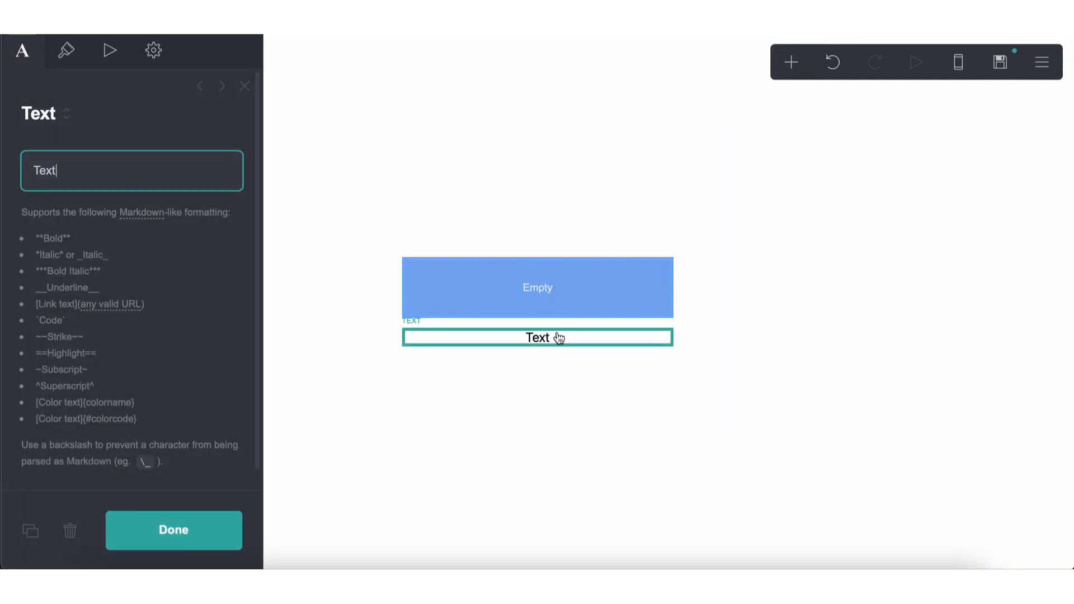
pyautogui.moveTo(558, 338); pyautogui.dragTo(537, 288)
# Set the text's color to white #FFFFFF and its weight to Bold.
pyautogui.click(64, 53)
pyautogui.click(101, 210)
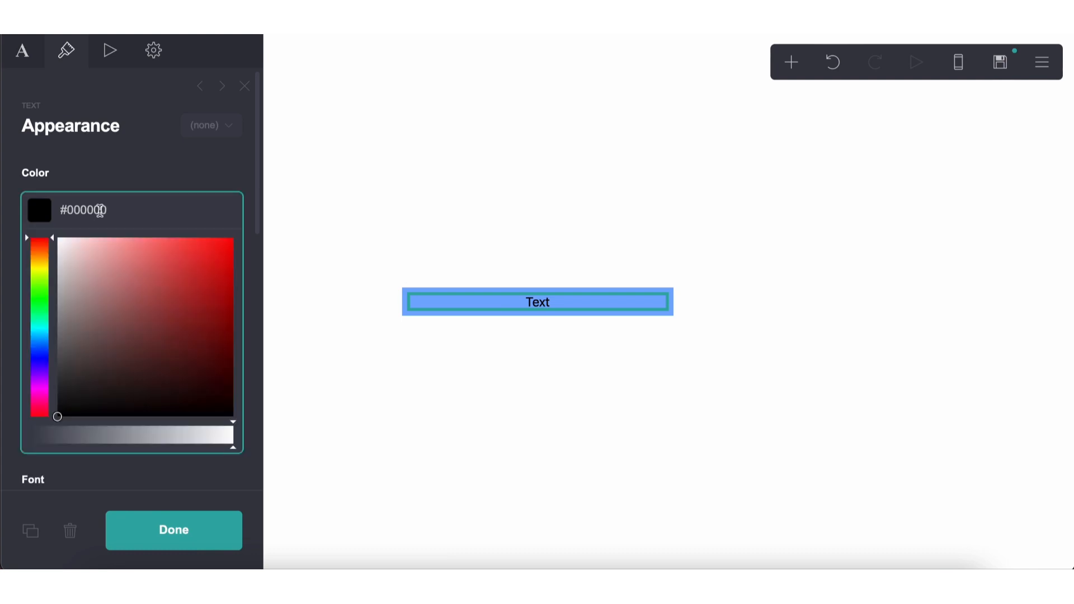
pyautogui.moveTo(96, 341); pyautogui.dragTo(14, 116)
pyautogui.scroll(-2, 94, 344)
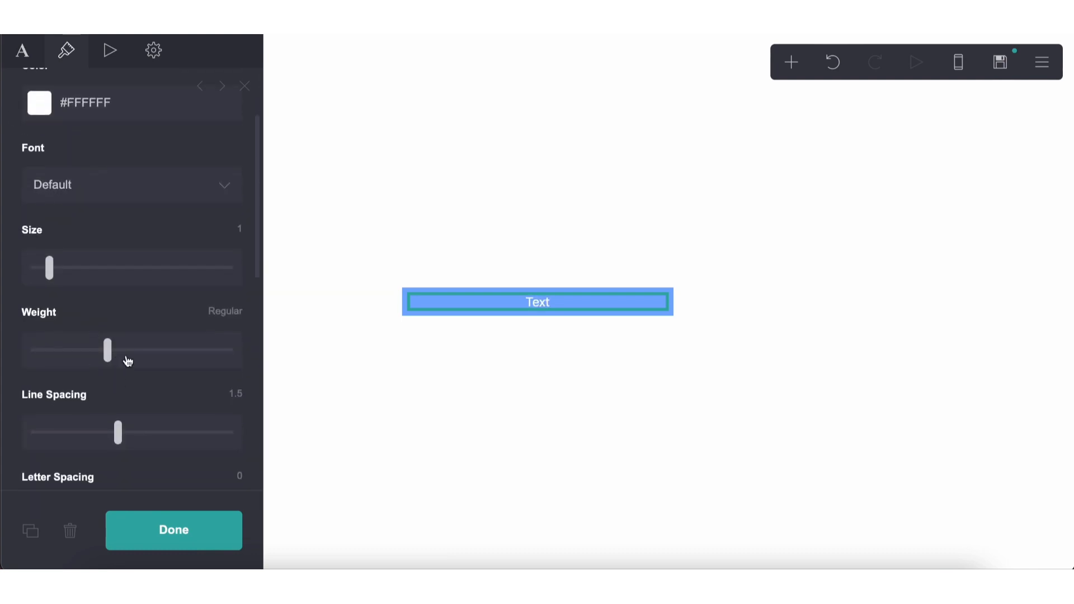
pyautogui.moveTo(127, 360); pyautogui.dragTo(177, 361)
# Align the text to the left within the container.
pyautogui.scroll(-8, 148, 378)
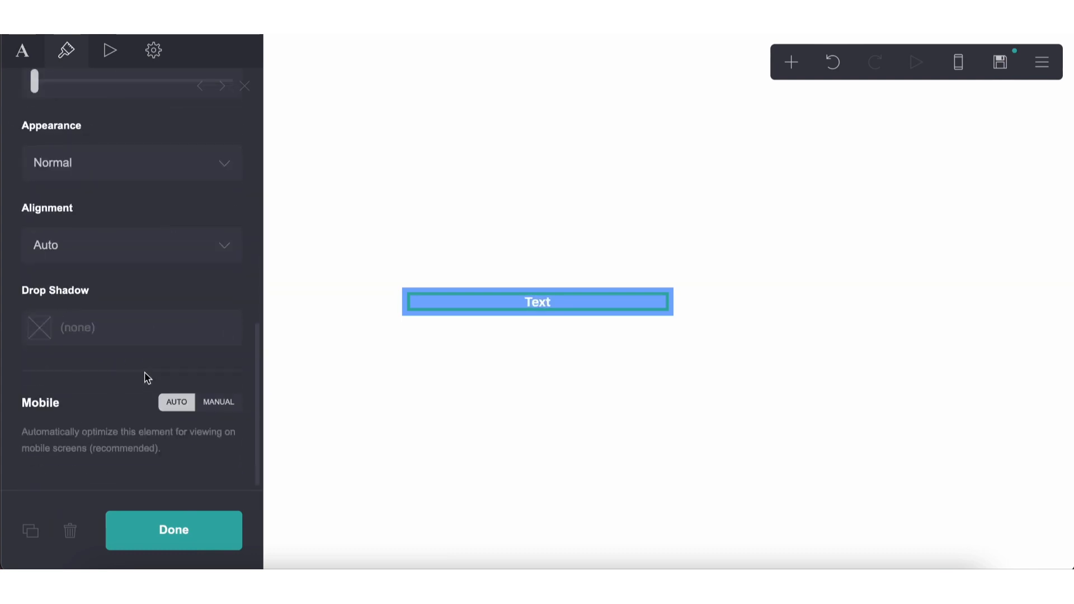
pyautogui.click(107, 246)
pyautogui.click(89, 253)
pyautogui.click(29, 66)
pyautogui.click(66, 50)
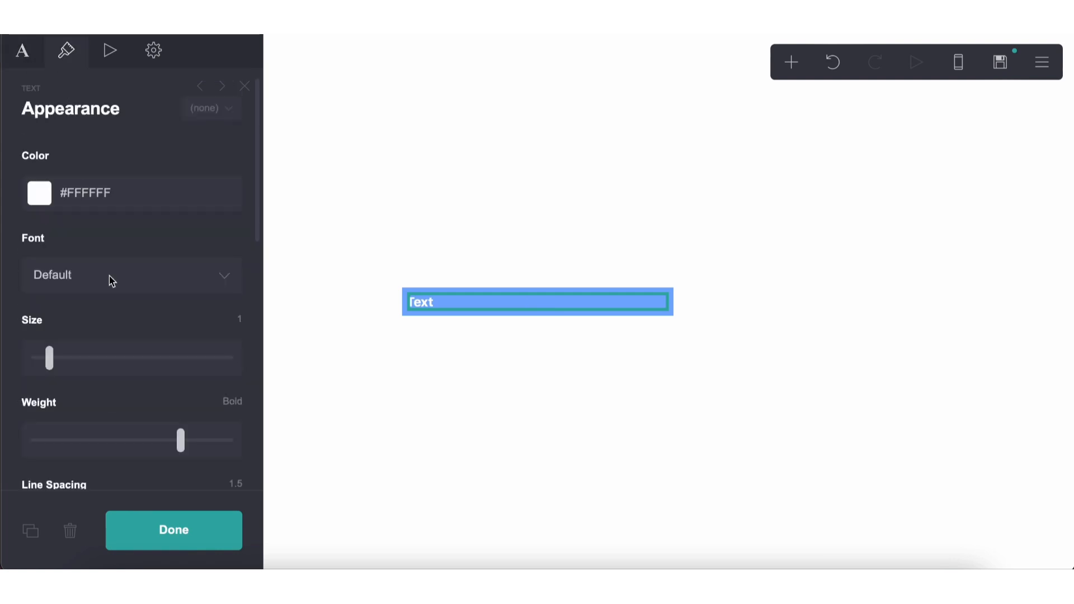
# Set the text's size to 1.25 and its line spacing to 1.125.
pyautogui.scroll(1, 109, 276)
pyautogui.moveTo(77, 369); pyautogui.dragTo(59, 365)
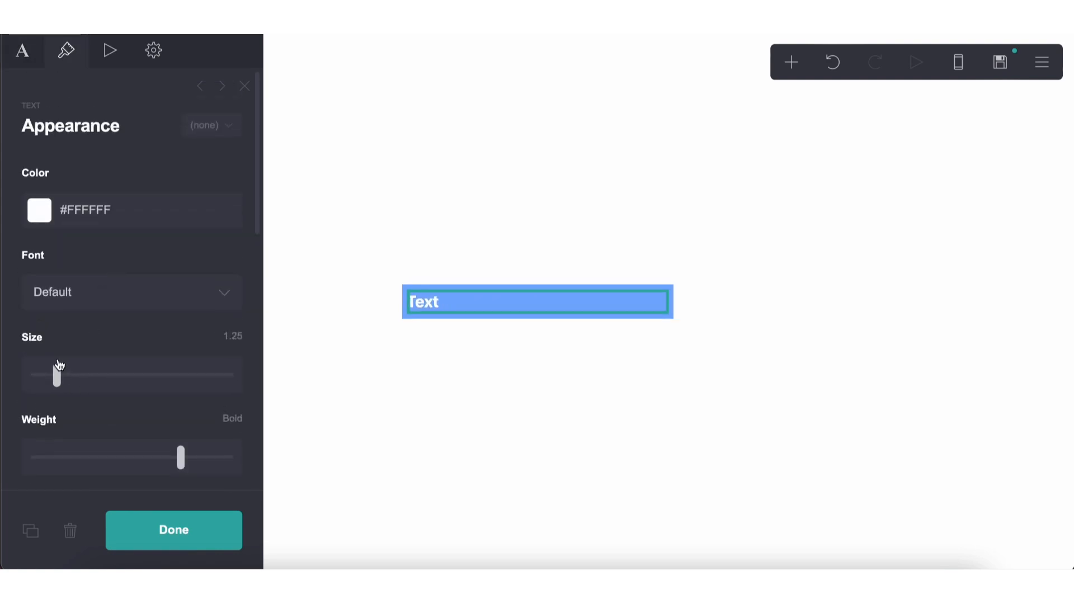
pyautogui.scroll(-5, 58, 364)
pyautogui.moveTo(117, 401); pyautogui.dragTo(76, 401)
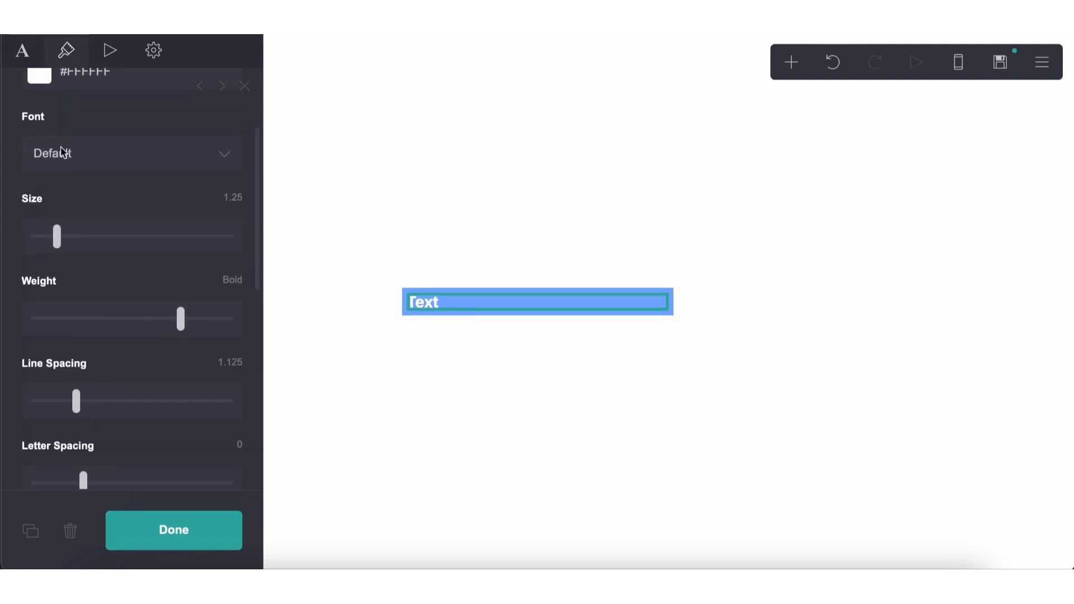
# Replace the text element's content with "Select all".
pyautogui.click(20, 65)
pyautogui.click(82, 158)
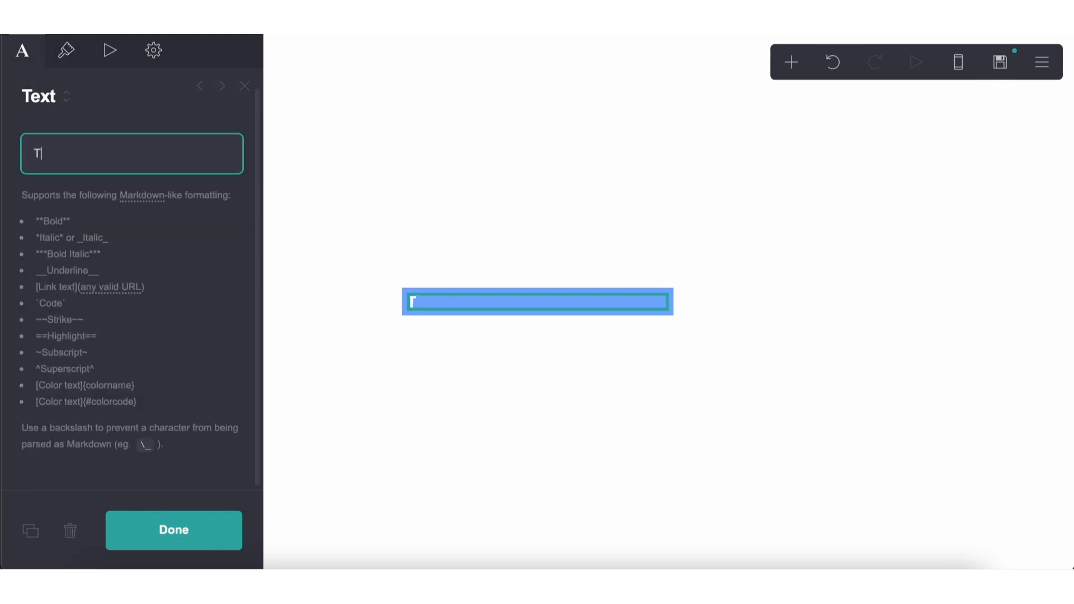
pyautogui.press('BackSpace')
pyautogui.write('Select all')
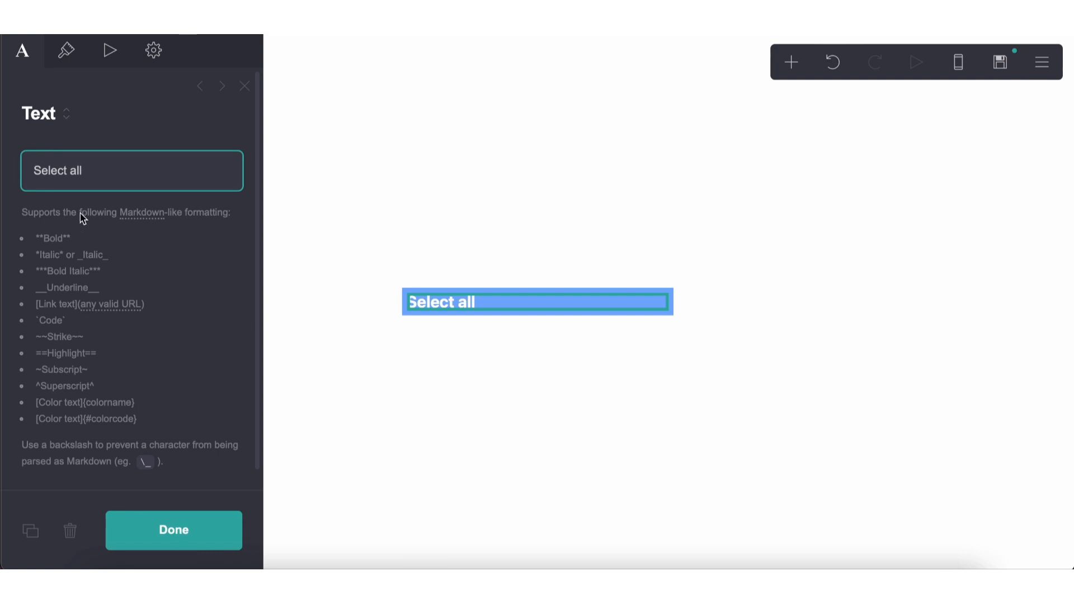
# Set the text's weight to Regular and its size to 0.75.
pyautogui.click(77, 64)
pyautogui.scroll(-3, 93, 348)
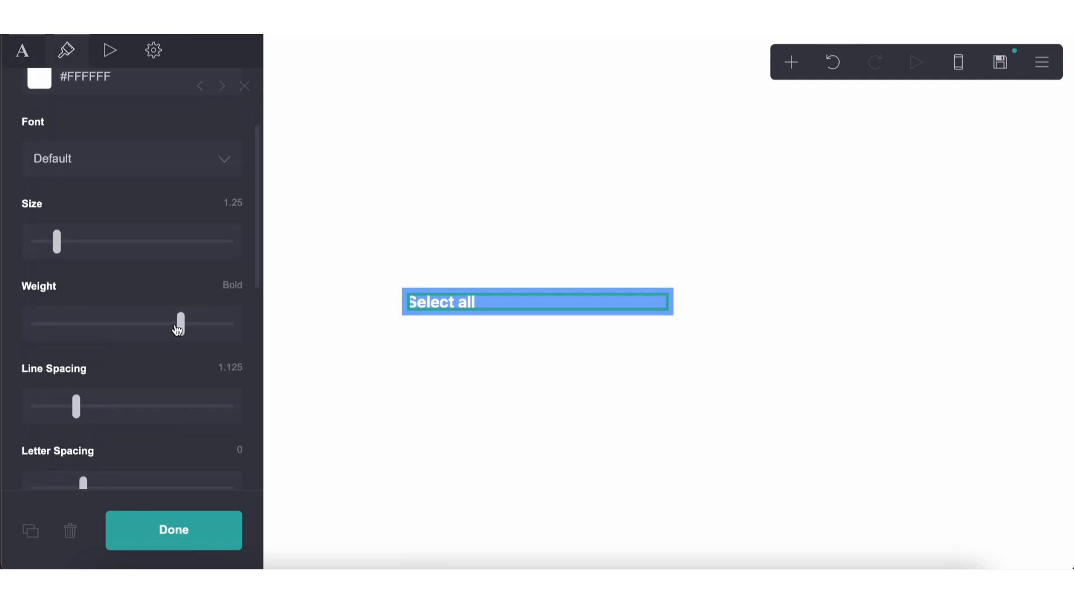
pyautogui.moveTo(177, 330); pyautogui.dragTo(121, 330)
pyautogui.moveTo(57, 242); pyautogui.dragTo(42, 242)
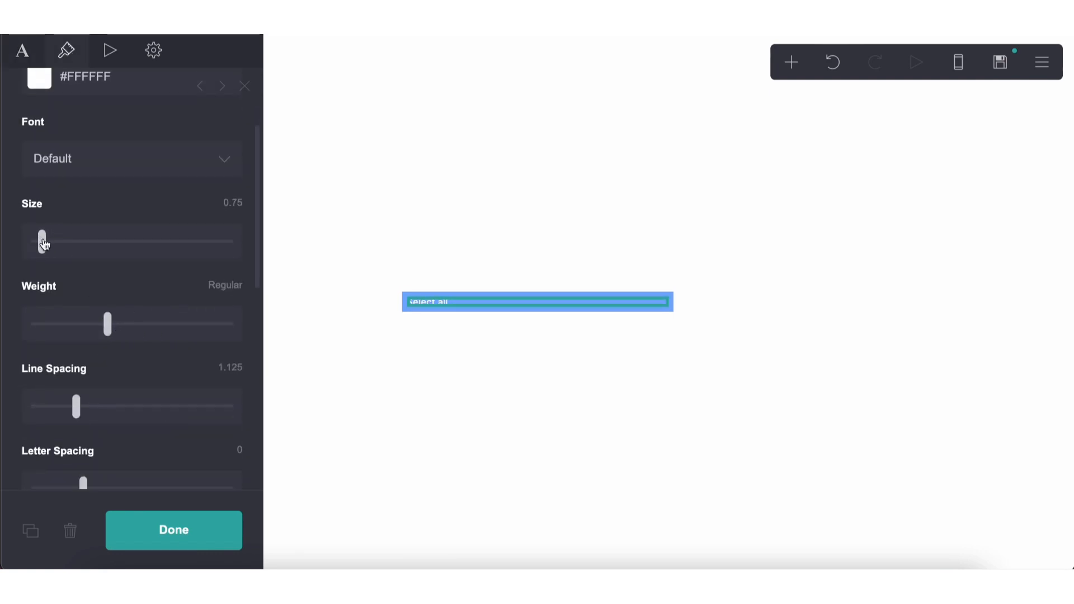
# Extend the text to "Select all images with" and duplicate the text element.
pyautogui.click(33, 57)
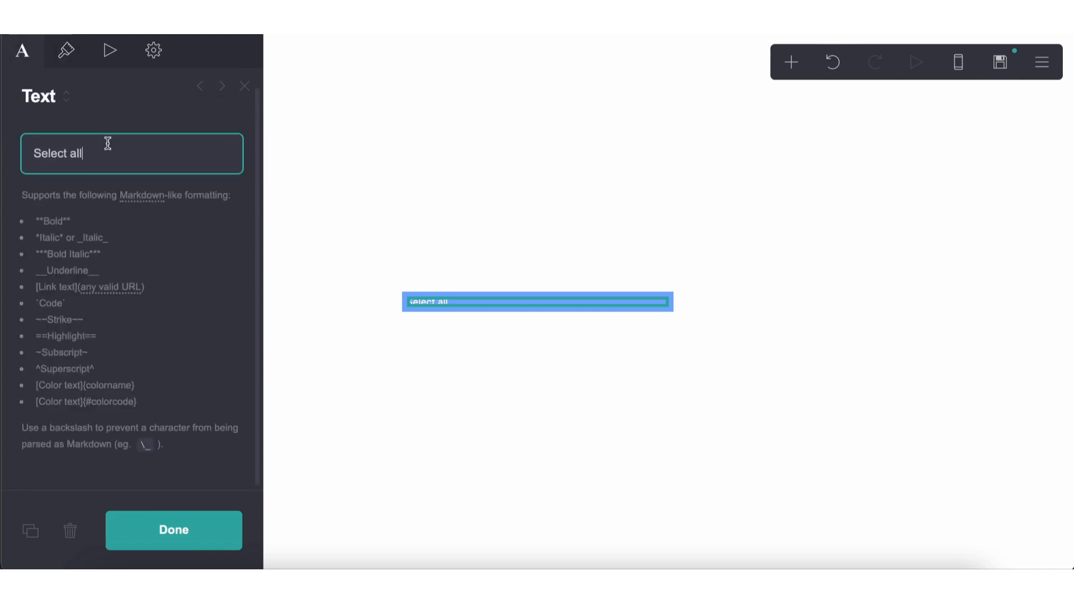
pyautogui.click(17, 535)
# Set the duplicated text's weight to Semi Bold and its size to 1.125.
pyautogui.click(84, 71)
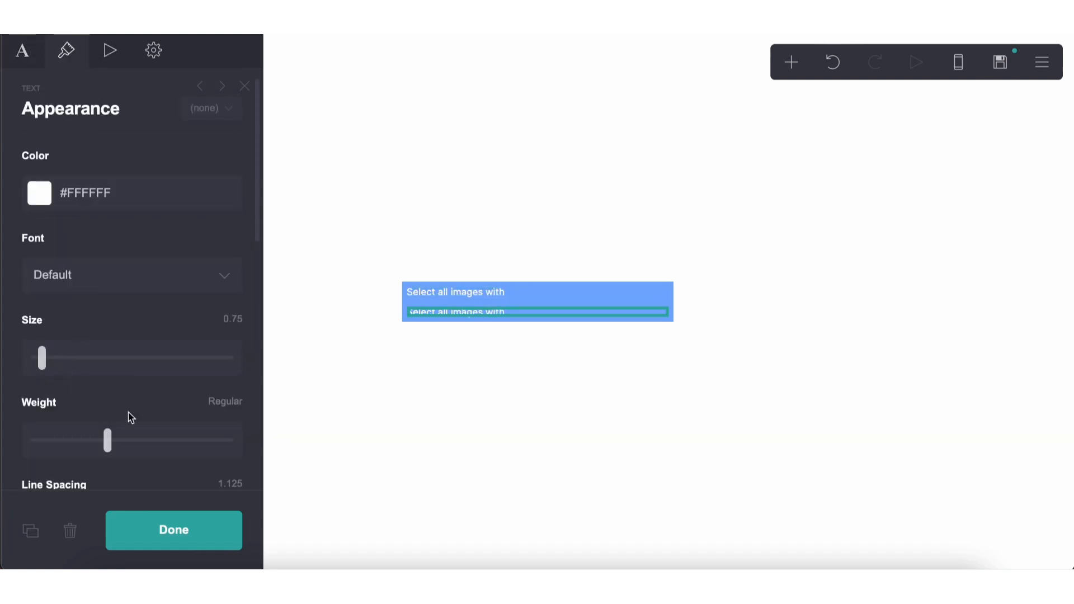
pyautogui.scroll(-3, 129, 417)
pyautogui.moveTo(112, 339); pyautogui.dragTo(169, 348)
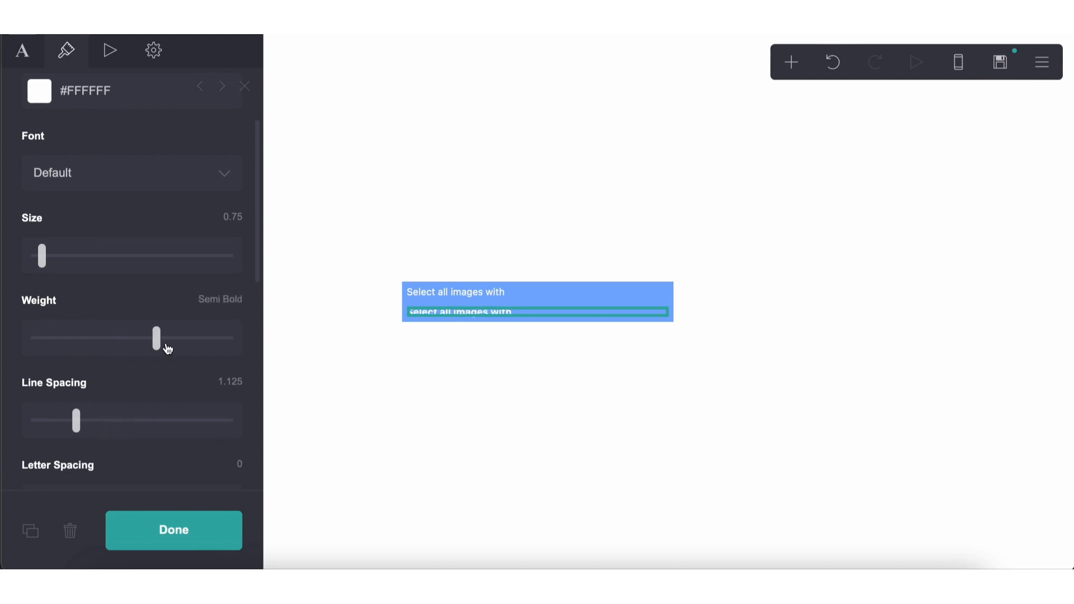
pyautogui.moveTo(49, 268); pyautogui.dragTo(56, 266)
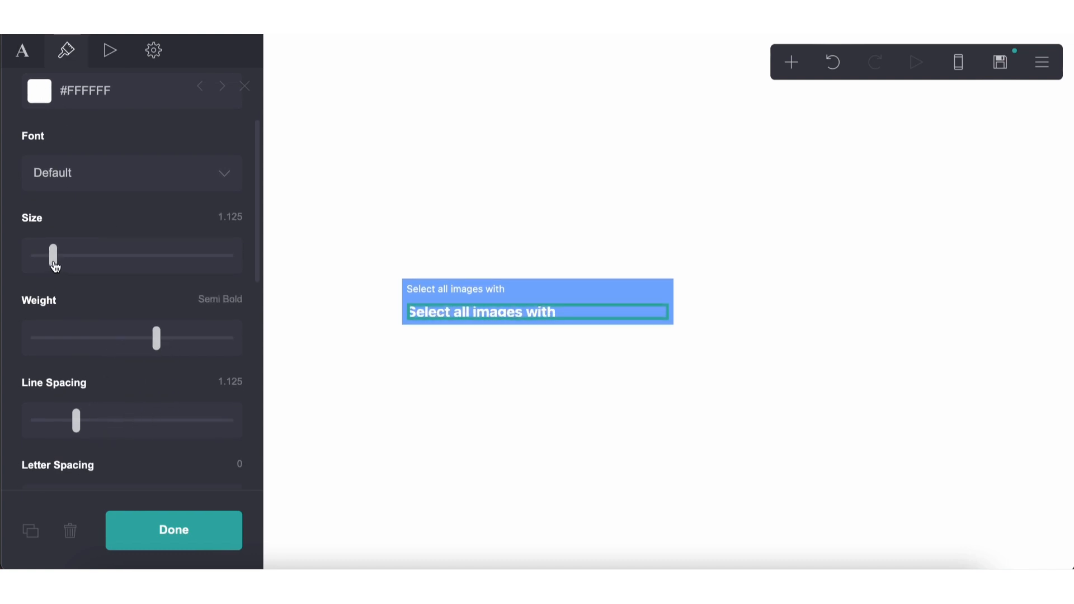
# Replace the duplicated text's content with "MY WORLD".
pyautogui.click(22, 51)
pyautogui.hotkey('ctrl', 'a')
pyautogui.write('MY WORLD')
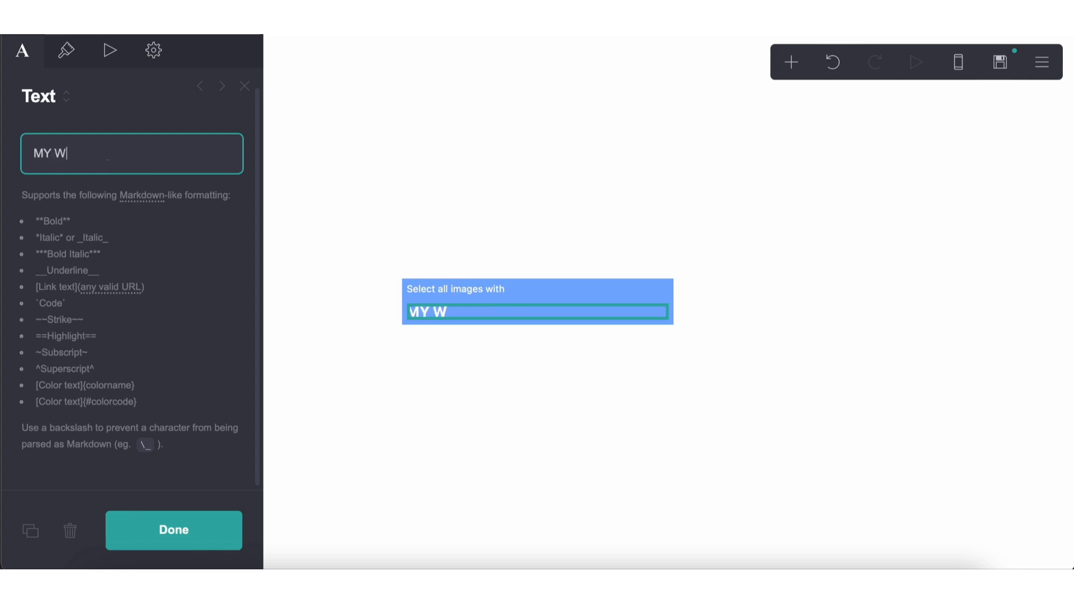
# Reduce the page's contents spacing to its minimum and close the page settings.
pyautogui.click(1043, 68)
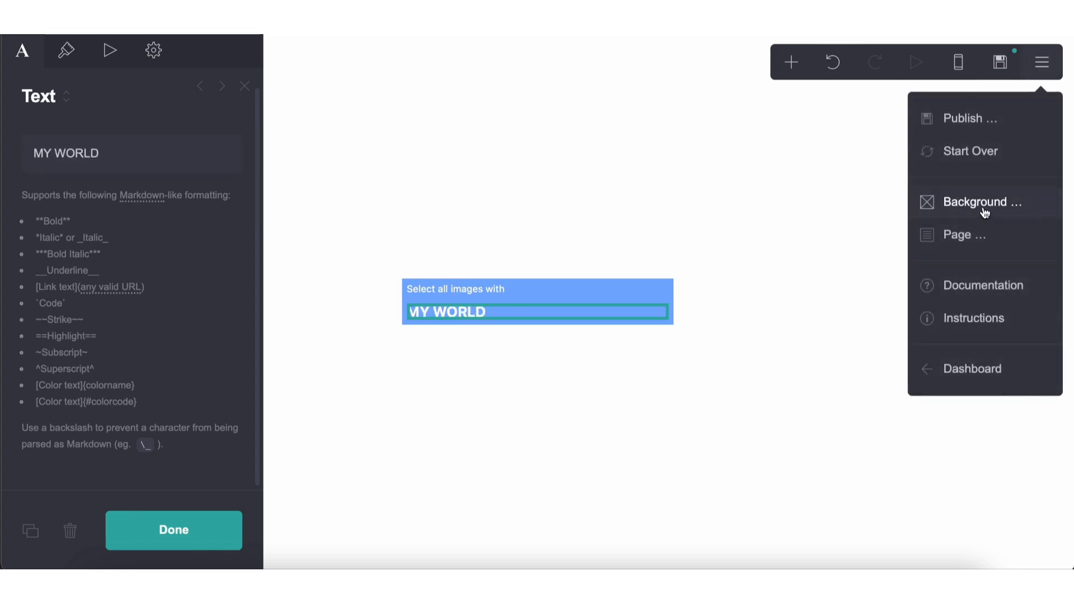
pyautogui.click(955, 235)
pyautogui.scroll(-5, 122, 337)
pyautogui.scroll(-2, 121, 337)
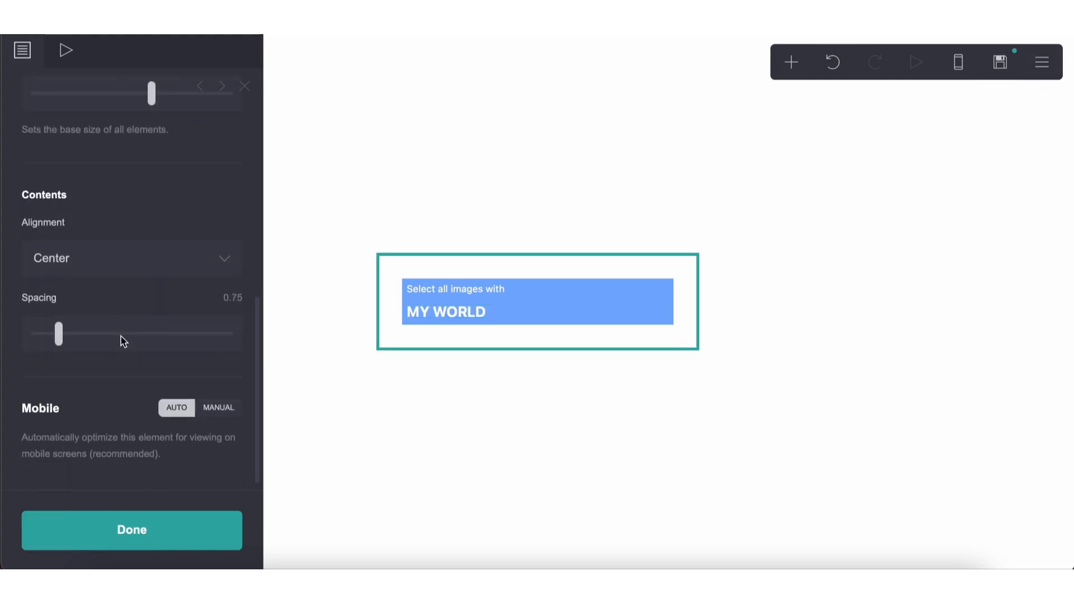
pyautogui.moveTo(59, 337); pyautogui.dragTo(36, 335)
pyautogui.click(475, 459)
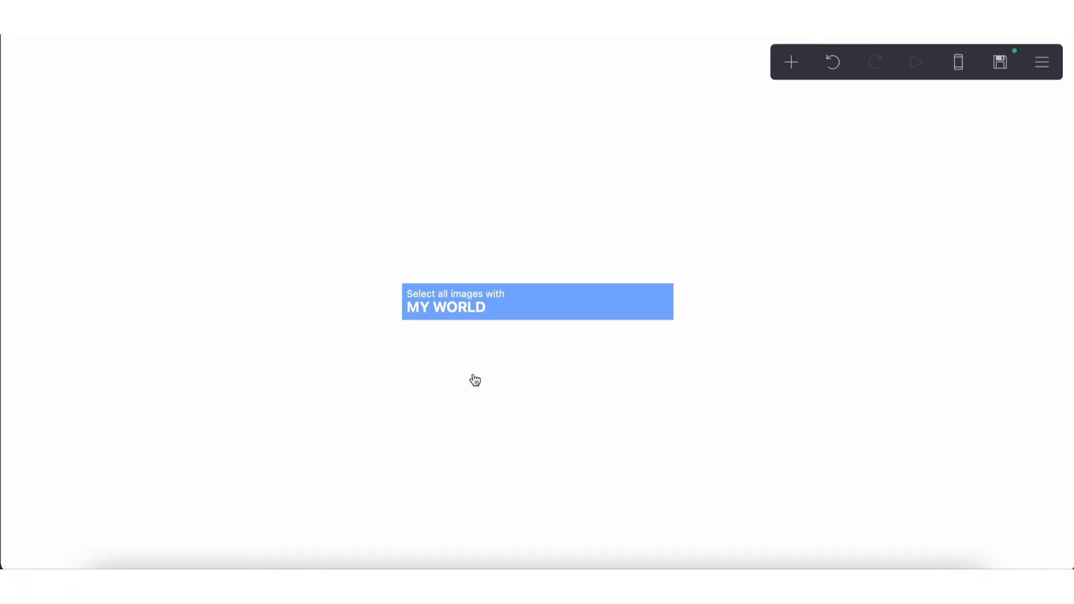
pyautogui.click(502, 289)
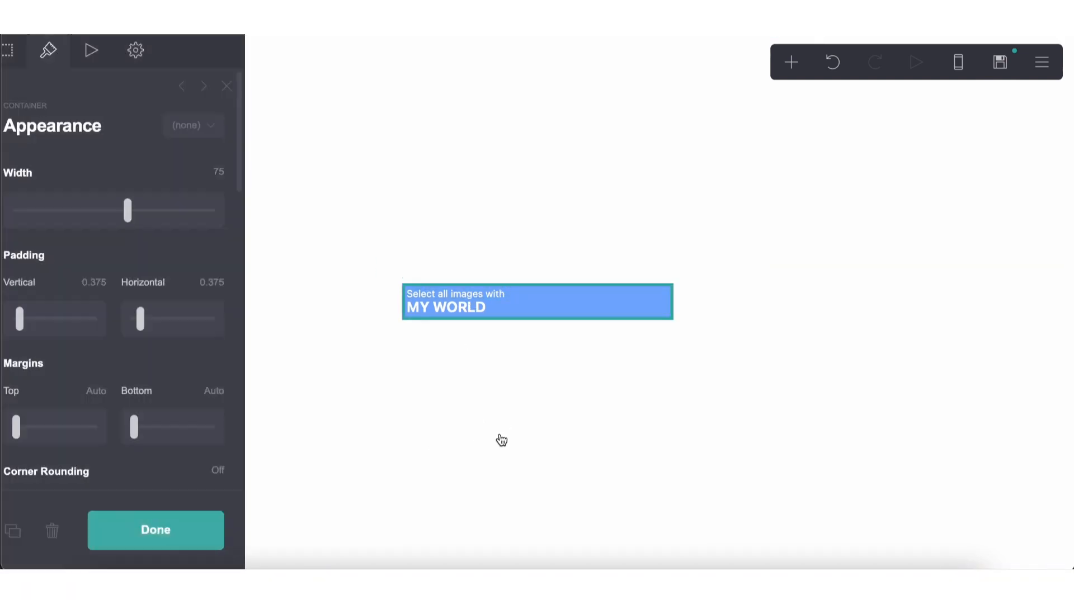
pyautogui.click(502, 439)
# Add a gallery element below the blue container and slightly increase the gallery's margins.
pyautogui.click(791, 62)
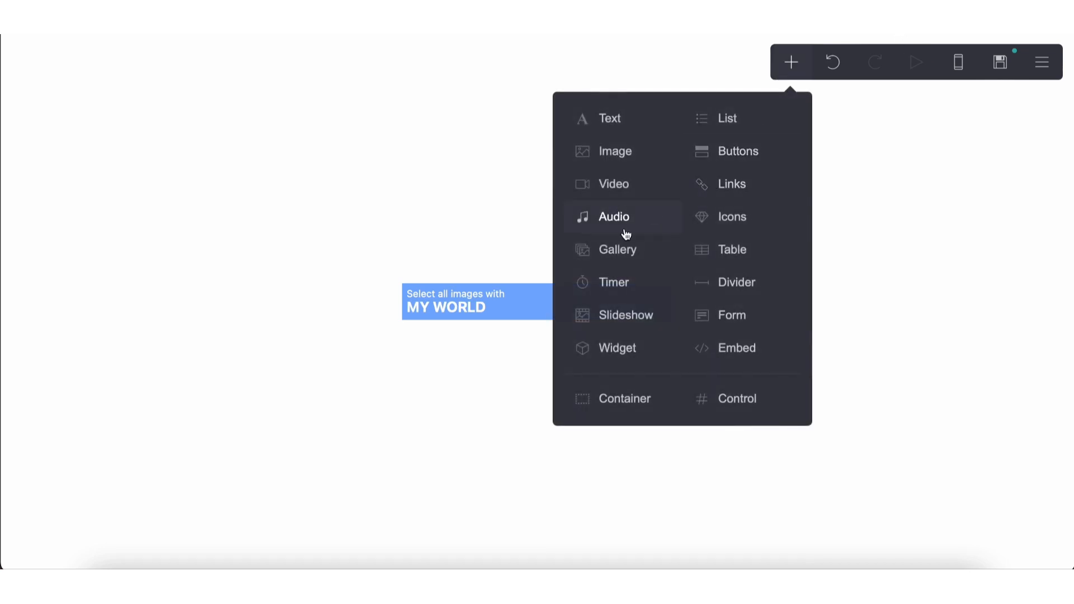
pyautogui.click(601, 250)
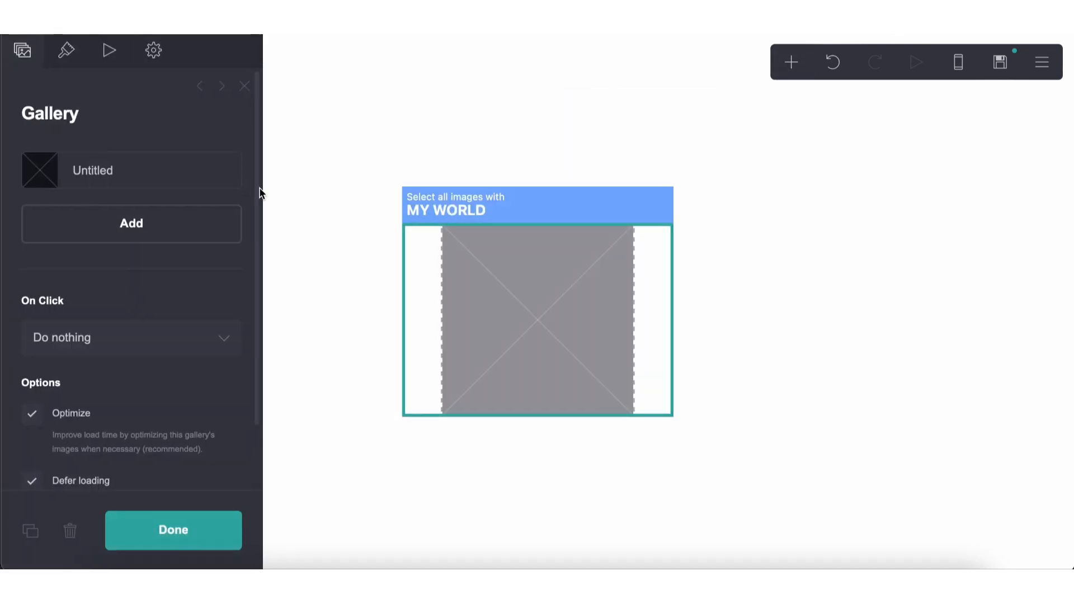
pyautogui.click(79, 63)
pyautogui.scroll(-1, 86, 271)
pyautogui.click(39, 401)
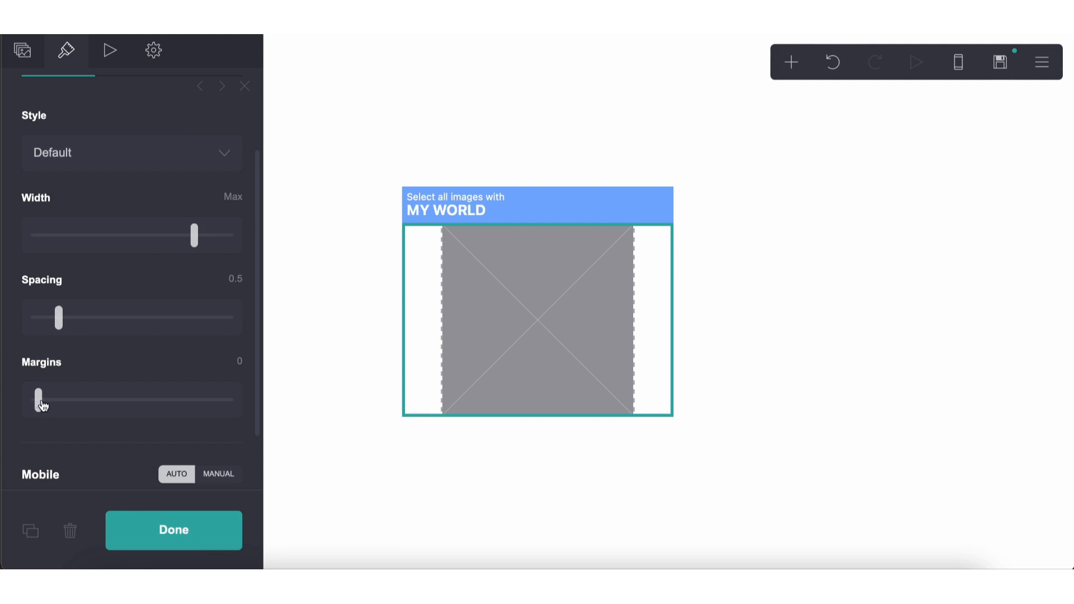
pyautogui.moveTo(43, 405); pyautogui.dragTo(47, 407)
# Reduce the size of the gallery's images to well under half their current width.
pyautogui.scroll(2, 116, 319)
pyautogui.click(125, 132)
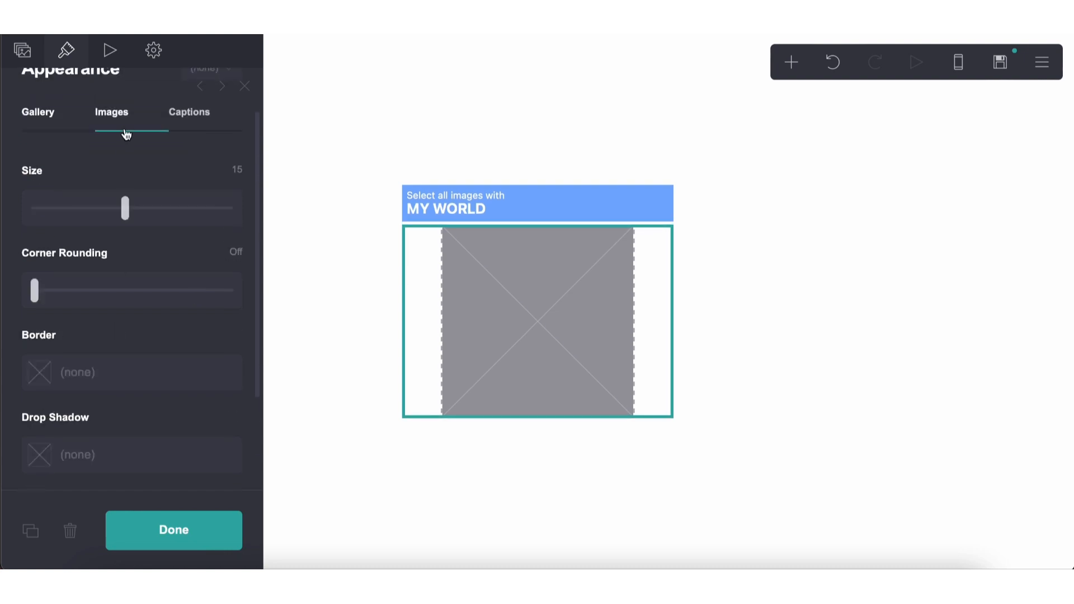
pyautogui.moveTo(121, 214); pyautogui.dragTo(61, 218)
# Add two more placeholder images to the gallery to make a row of three.
pyautogui.click(23, 50)
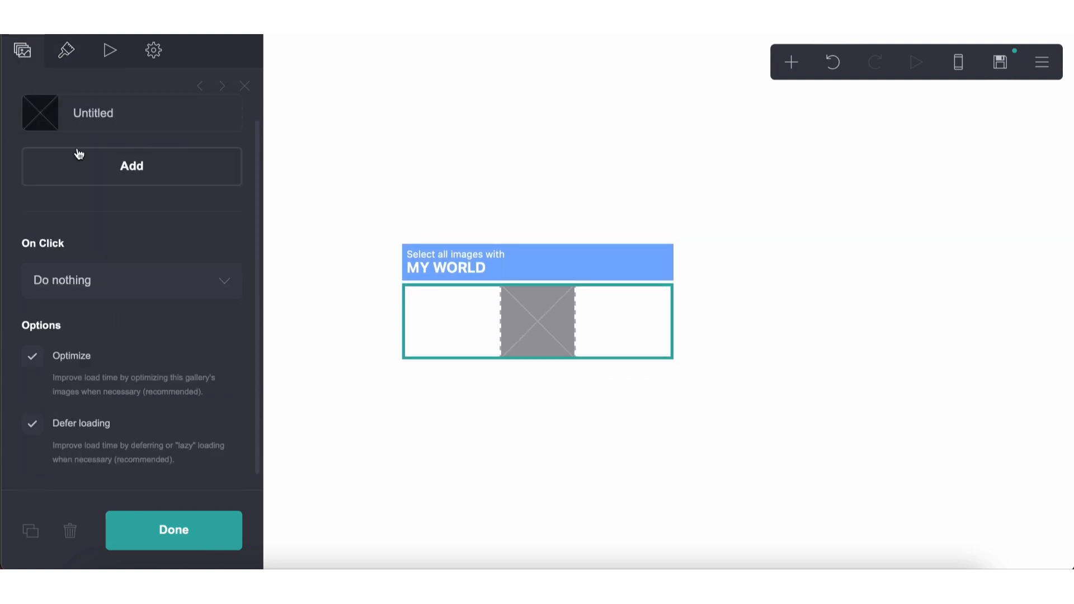
pyautogui.click(98, 159)
pyautogui.click(101, 194)
# Set the gallery's spacing to 0.25 and its image size to 6.75.
pyautogui.click(66, 51)
pyautogui.scroll(-2, 65, 272)
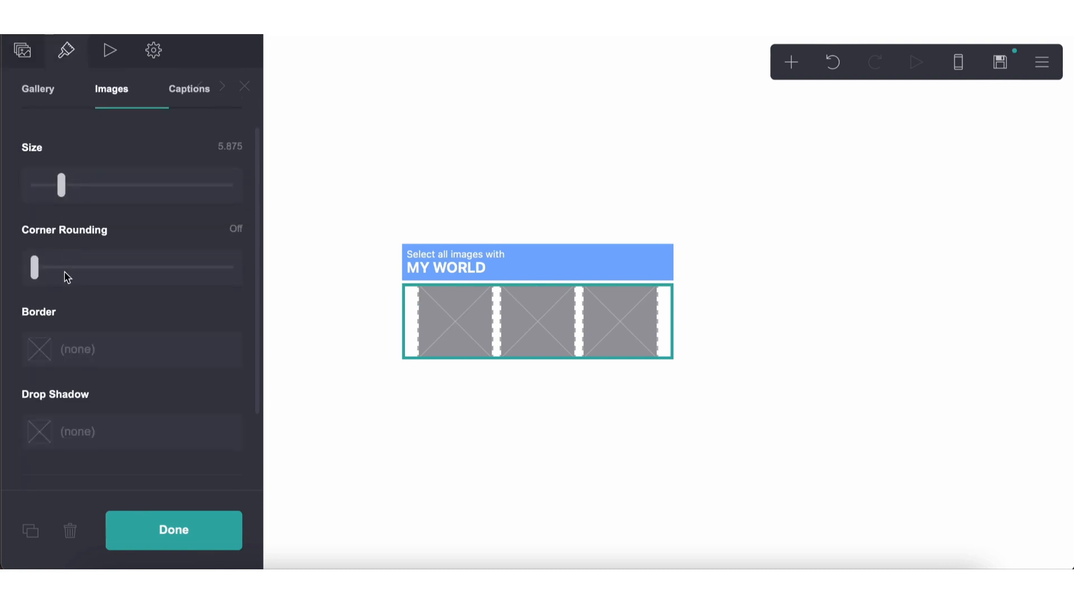
pyautogui.scroll(2, 92, 140)
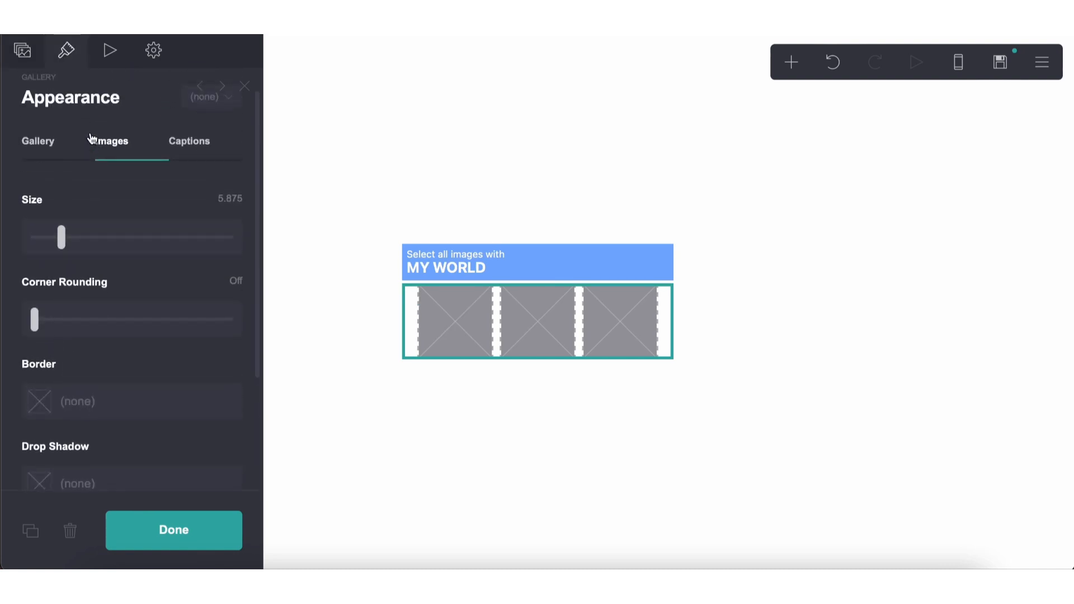
pyautogui.click(49, 163)
pyautogui.moveTo(60, 403); pyautogui.dragTo(46, 412)
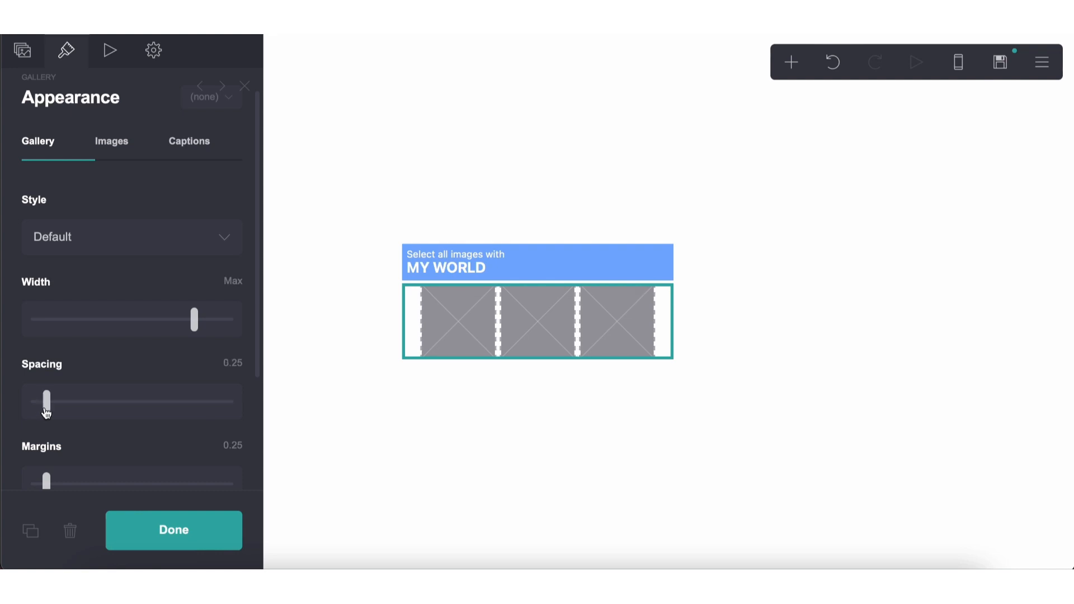
pyautogui.click(120, 143)
pyautogui.moveTo(65, 250); pyautogui.dragTo(69, 250)
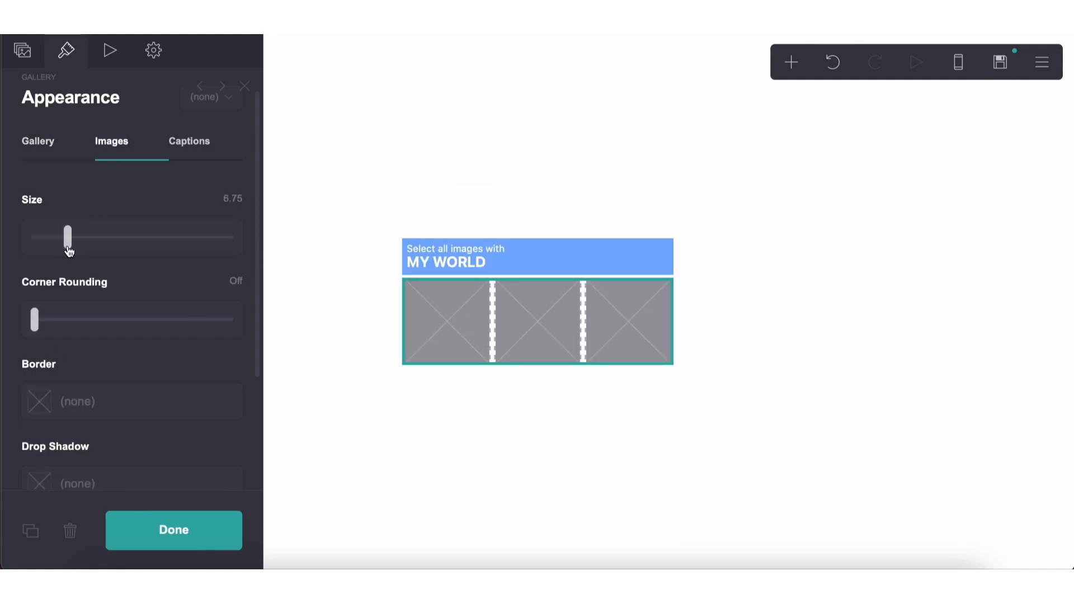
# Add six more placeholder images to the gallery to form a three-by-three grid.
pyautogui.click(23, 51)
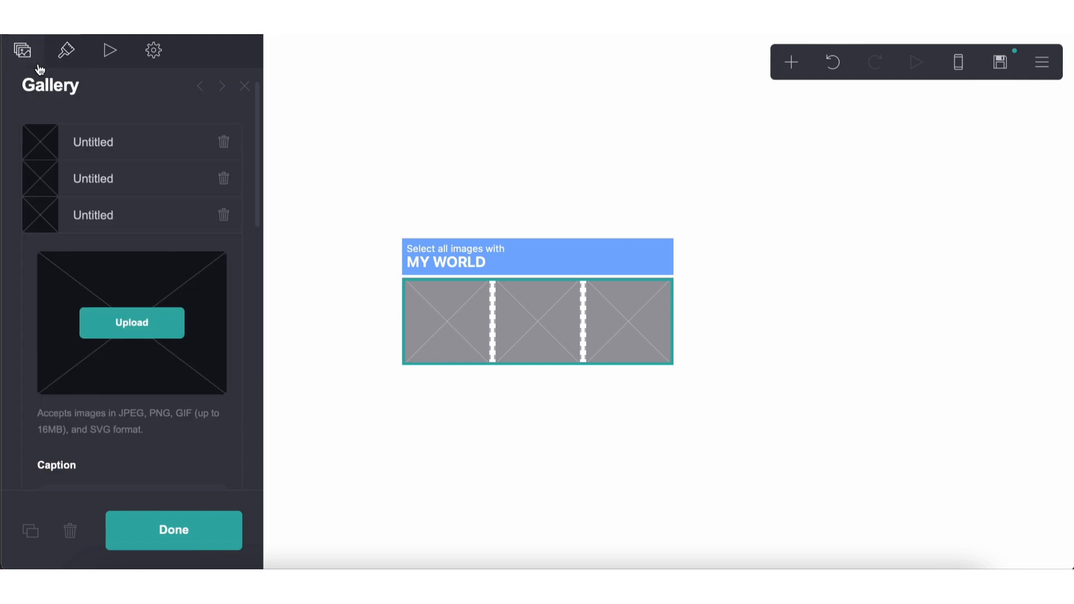
pyautogui.click(92, 220)
pyautogui.click(96, 263)
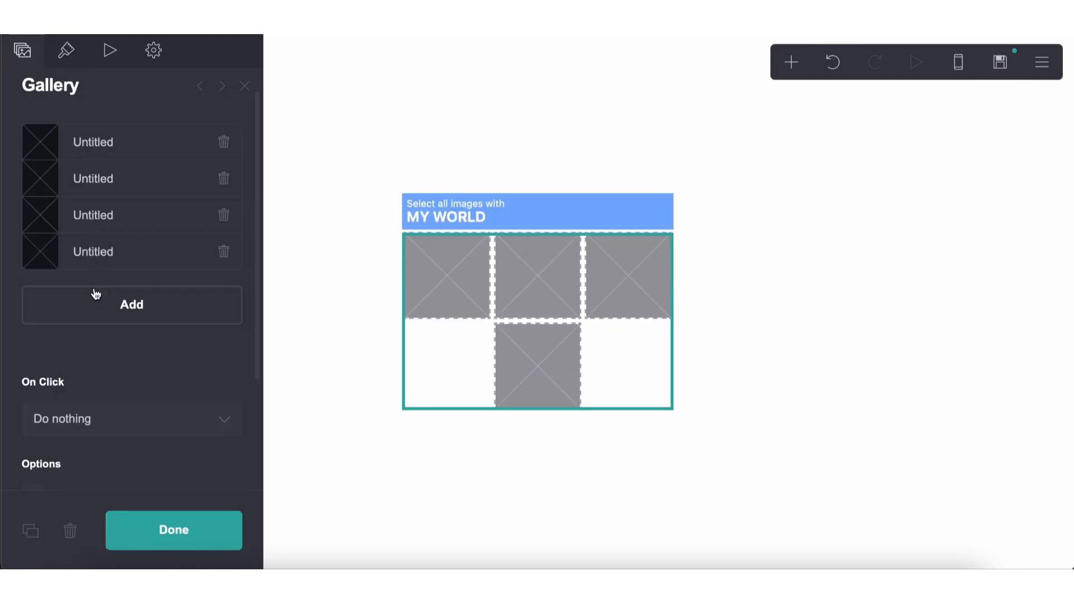
pyautogui.click(96, 296)
pyautogui.click(96, 353)
pyautogui.click(96, 324)
pyautogui.click(95, 376)
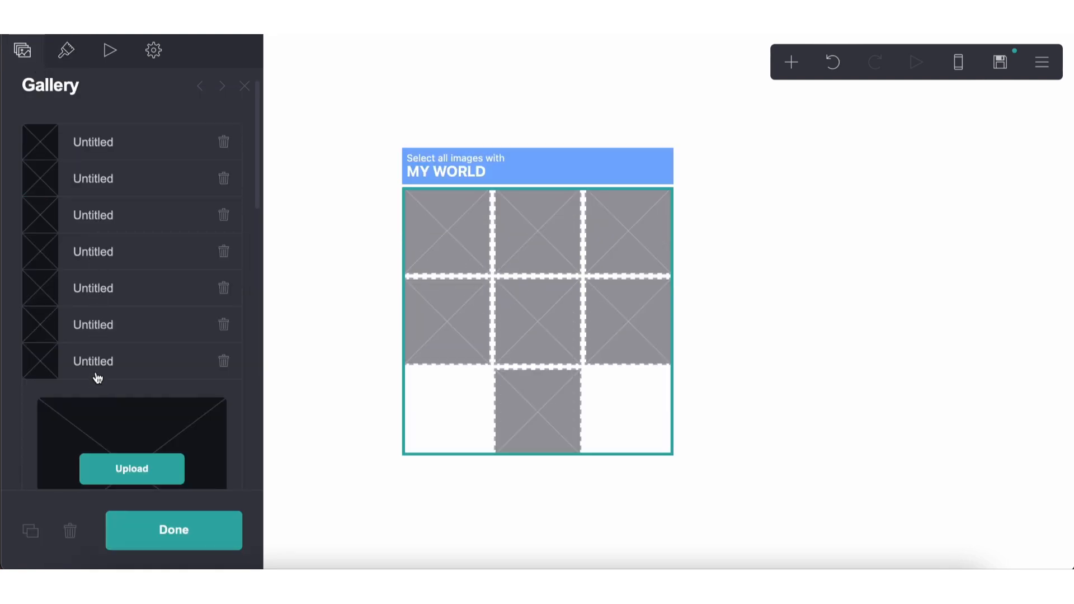
pyautogui.click(96, 377)
pyautogui.click(96, 414)
pyautogui.click(100, 399)
pyautogui.click(101, 439)
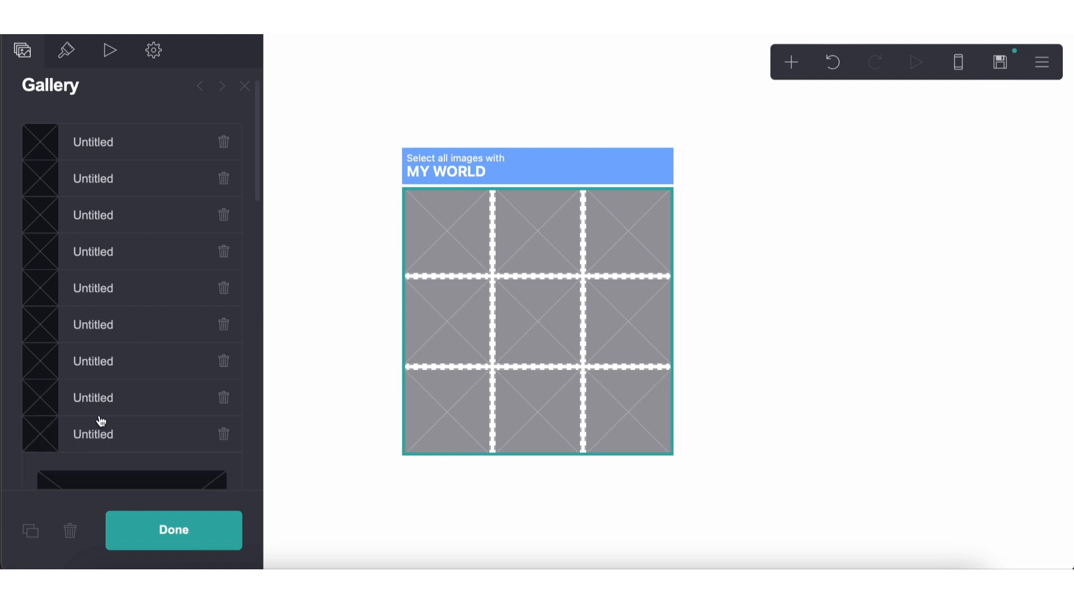
# Upload wonyoung 1.jpeg as the first gallery image, with the square crop covering the whole picture.
pyautogui.click(138, 156)
pyautogui.click(132, 249)
pyautogui.scroll(-5, 425, 358)
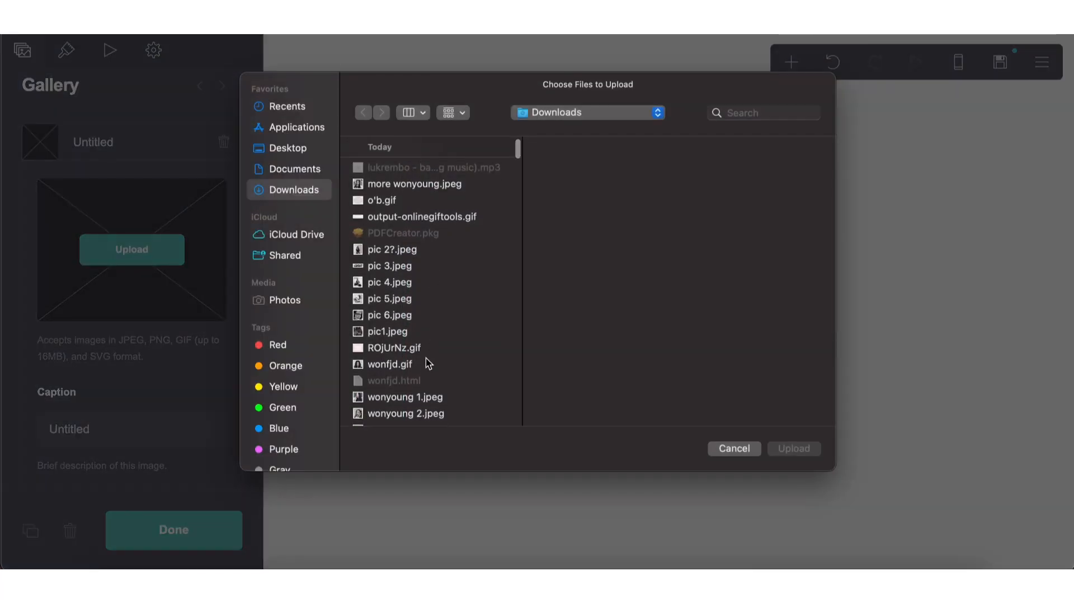
pyautogui.click(430, 243)
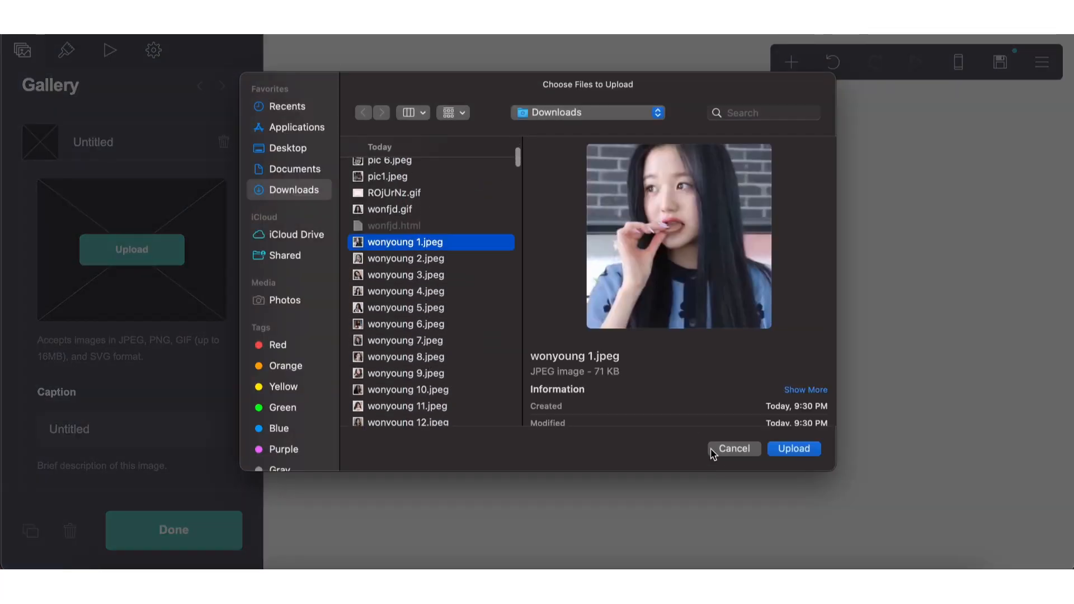
pyautogui.click(784, 446)
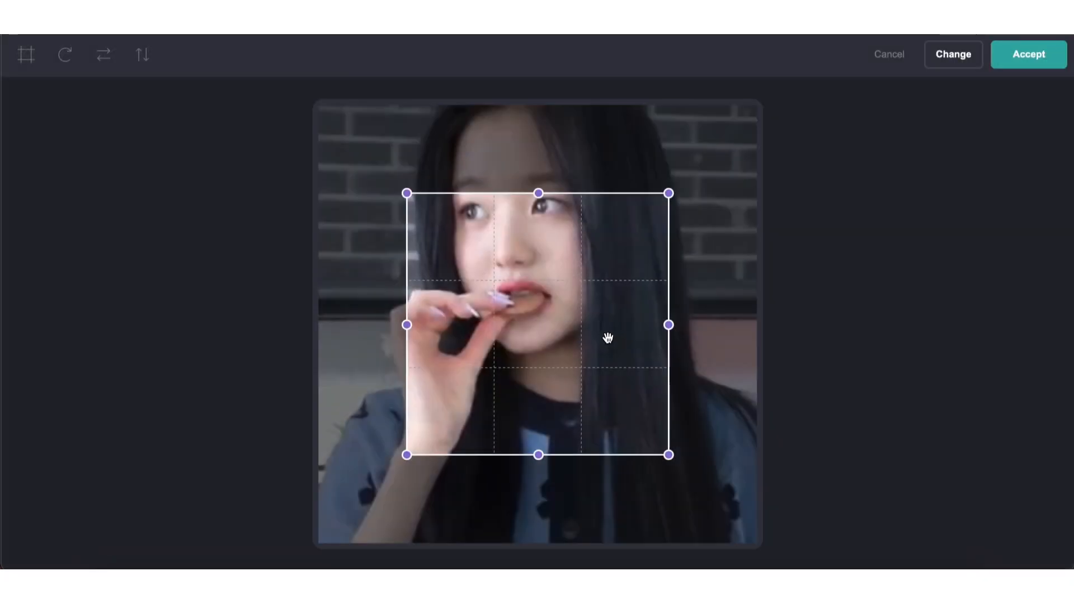
pyautogui.moveTo(606, 335); pyautogui.dragTo(530, 260)
pyautogui.moveTo(581, 367); pyautogui.dragTo(757, 542)
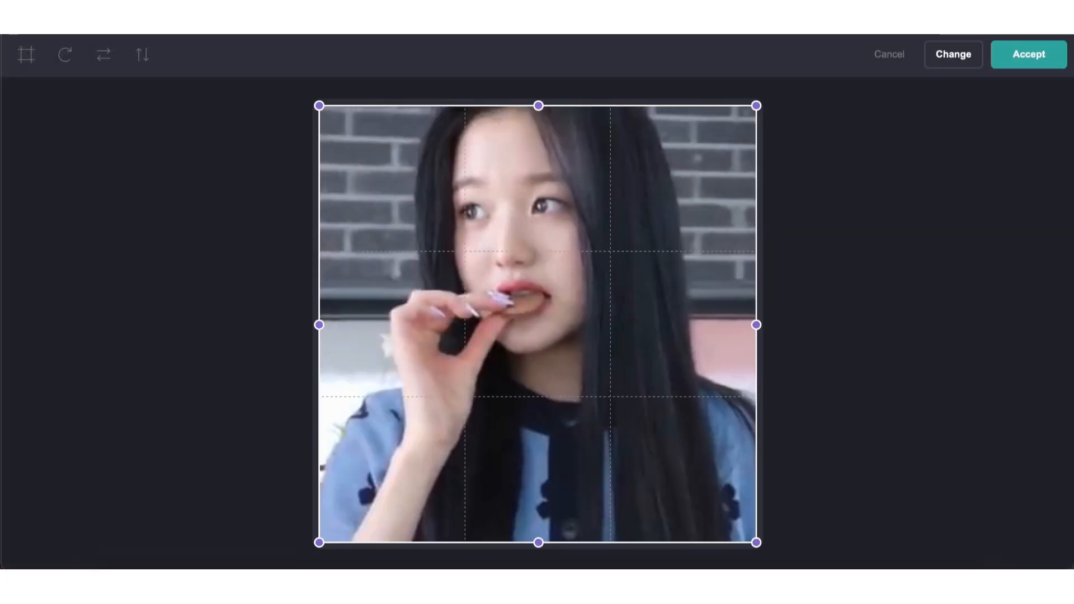
pyautogui.click(1041, 59)
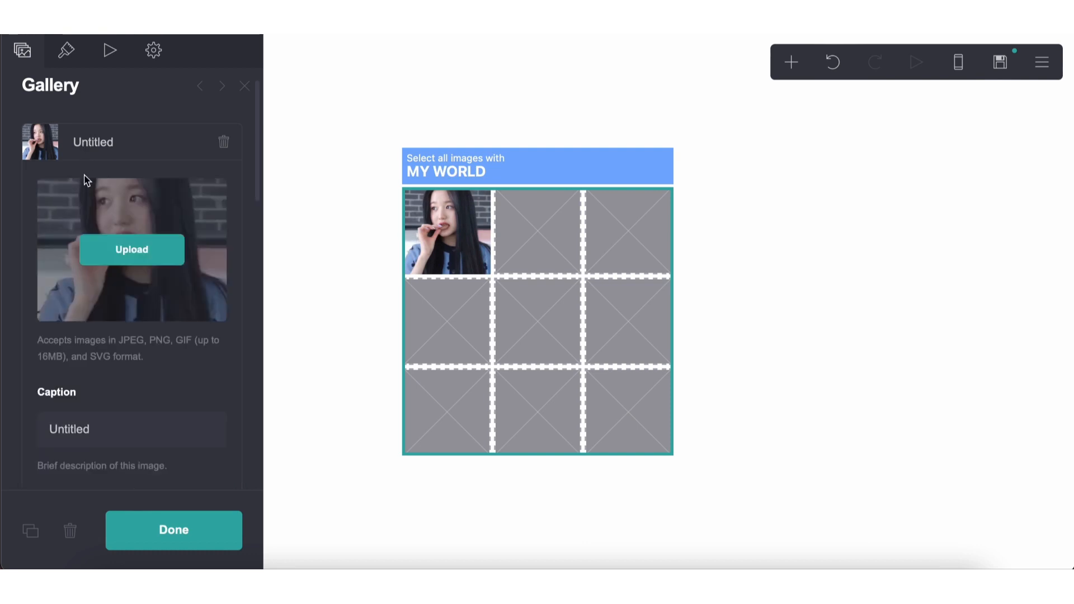
# Upload wonyoung 2.jpeg as the second gallery image, with a square crop enlarged around the face and hair.
pyautogui.click(109, 156)
pyautogui.click(115, 178)
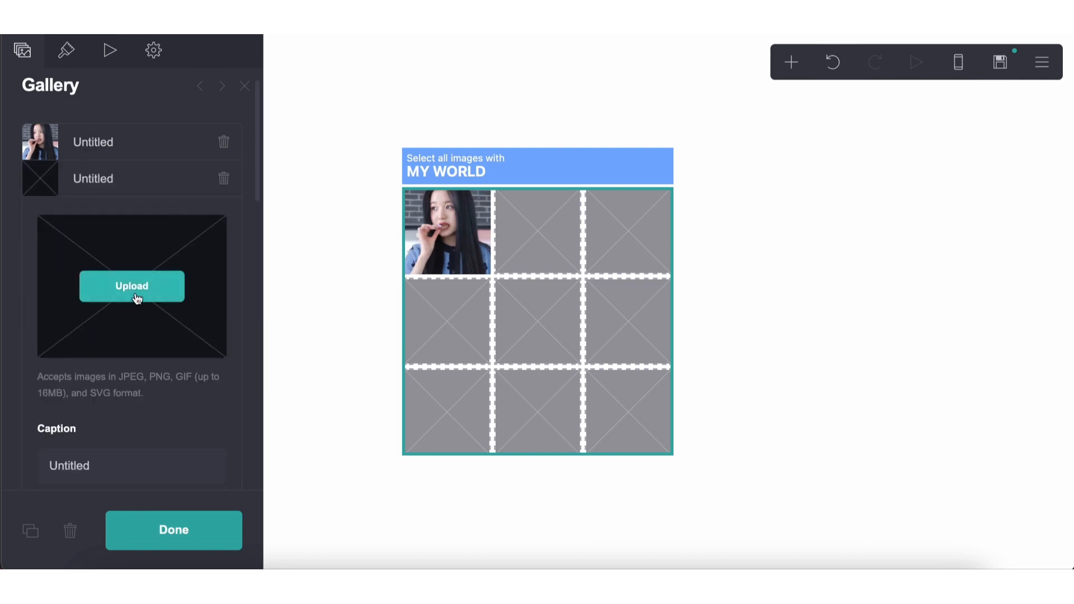
pyautogui.click(135, 292)
pyautogui.scroll(-5, 444, 238)
pyautogui.click(421, 284)
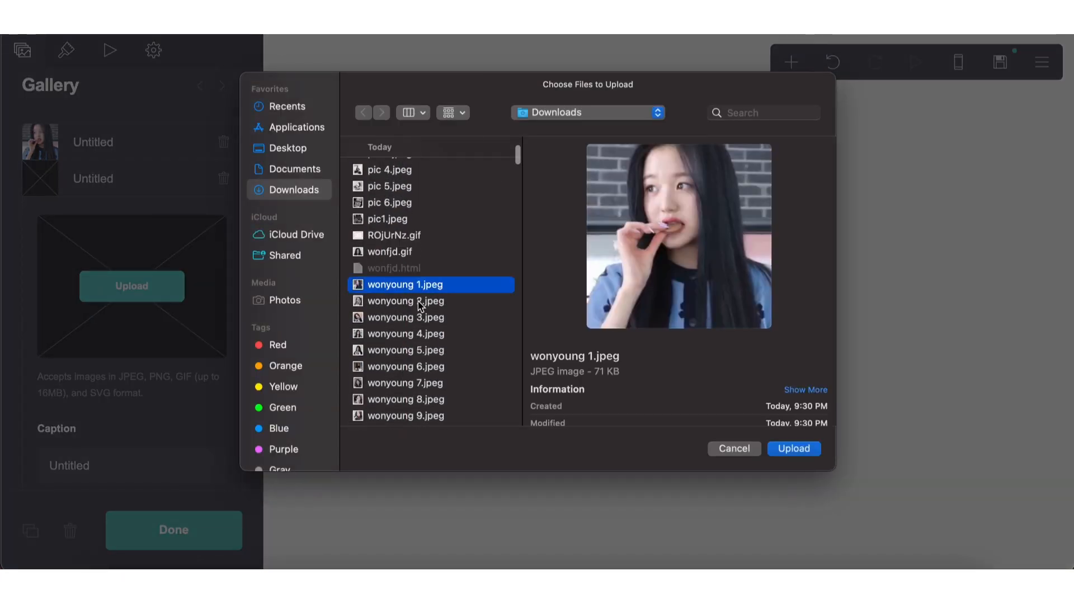
pyautogui.click(465, 302)
pyautogui.click(797, 450)
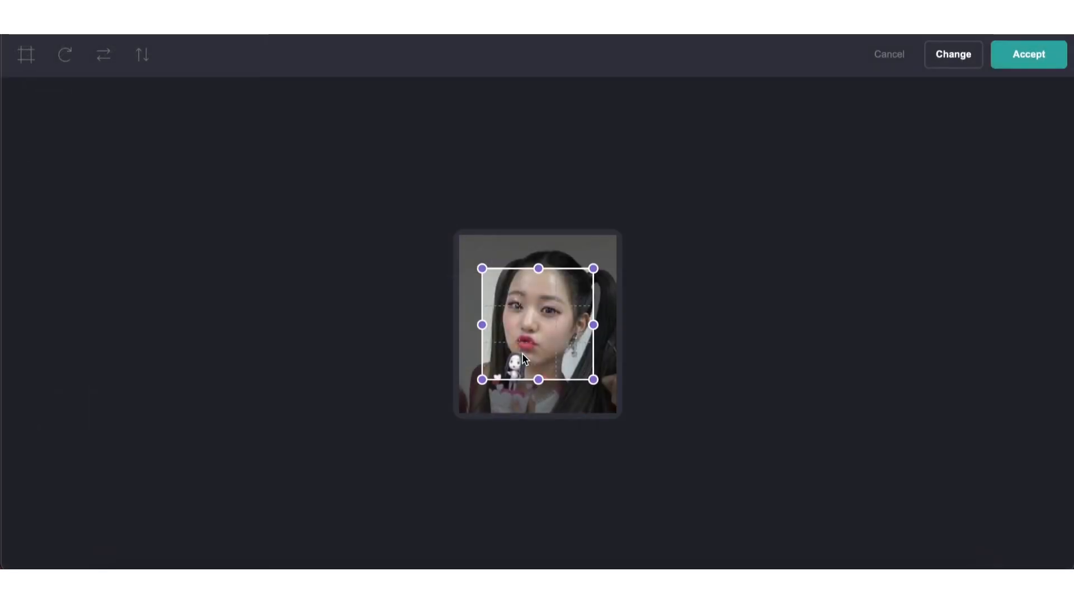
pyautogui.moveTo(475, 322); pyautogui.dragTo(547, 313)
pyautogui.click(24, 54)
pyautogui.moveTo(588, 365); pyautogui.dragTo(619, 399)
pyautogui.moveTo(566, 326); pyautogui.dragTo(566, 321)
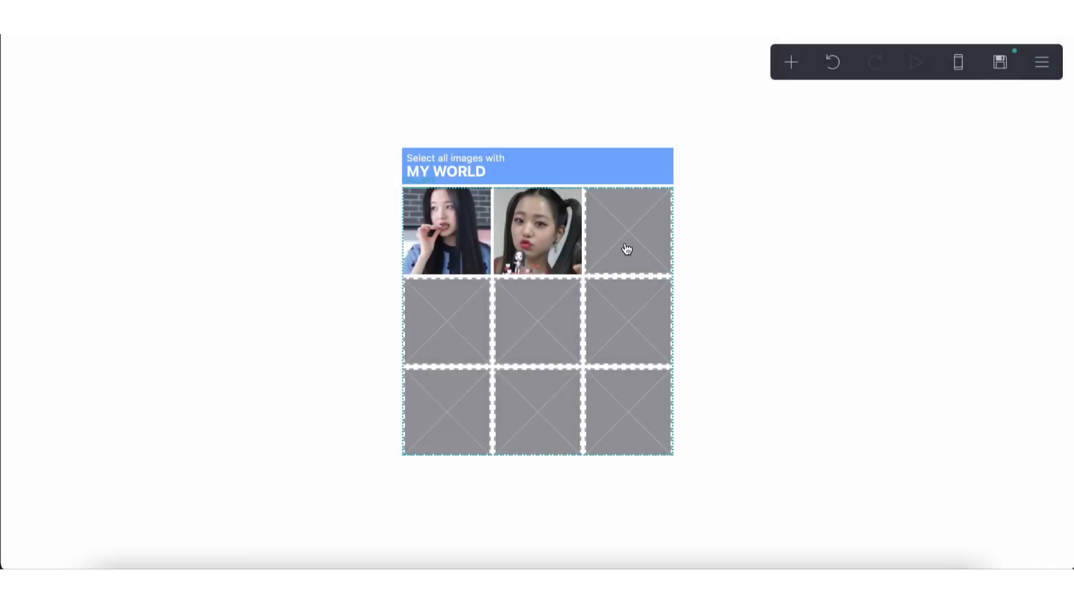
# Upload wonyoung 3.jpeg as the third gallery image, with the square crop extended over the whole picture.
pyautogui.click(627, 249)
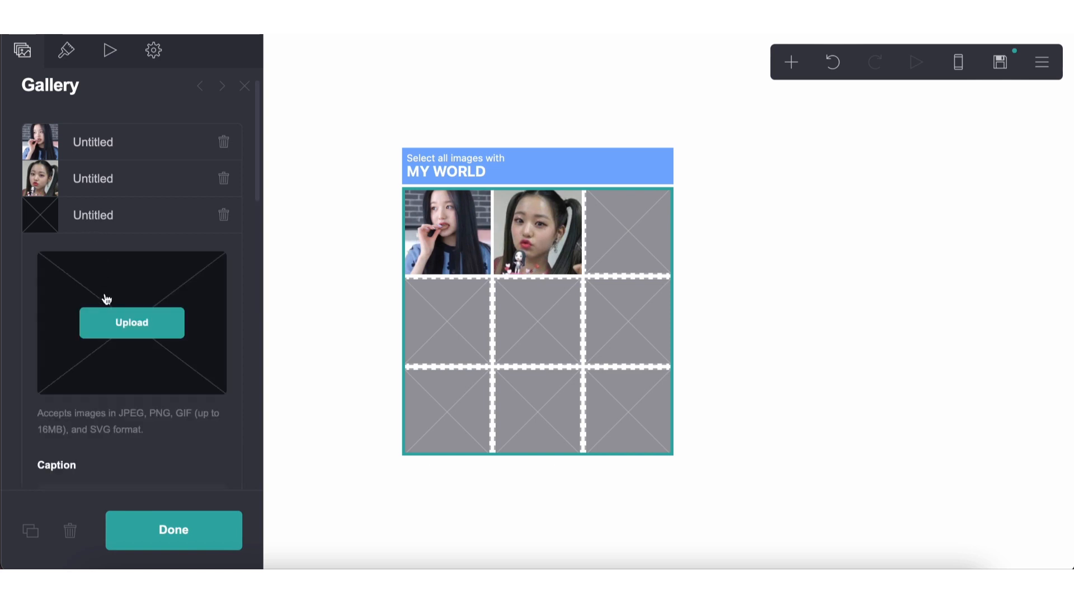
pyautogui.click(134, 322)
pyautogui.scroll(-5, 442, 286)
pyautogui.click(425, 335)
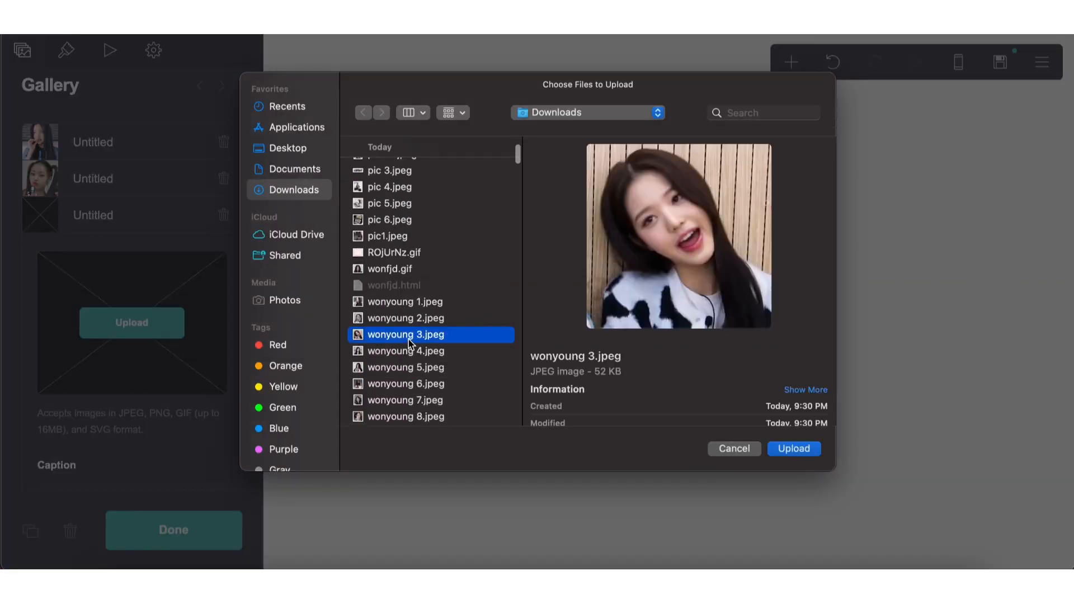
pyautogui.click(780, 448)
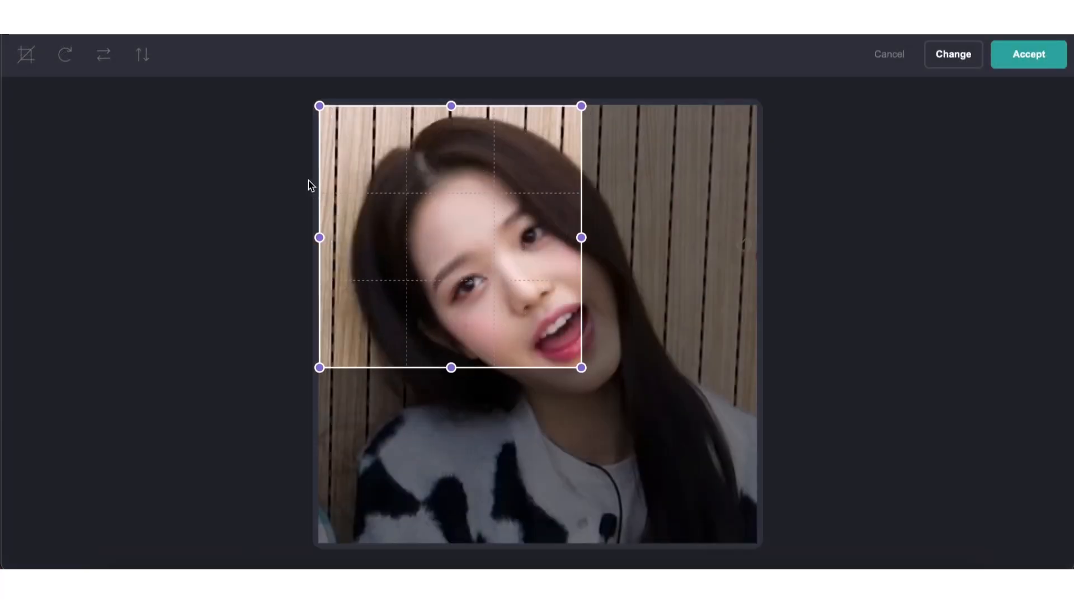
pyautogui.moveTo(604, 365); pyautogui.dragTo(777, 539)
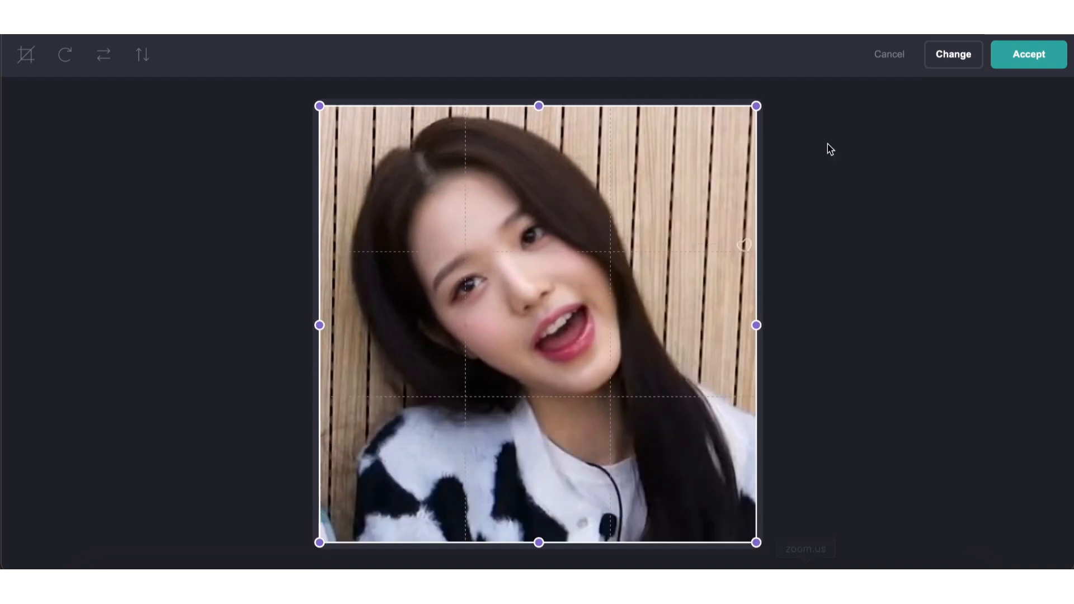
pyautogui.click(1029, 55)
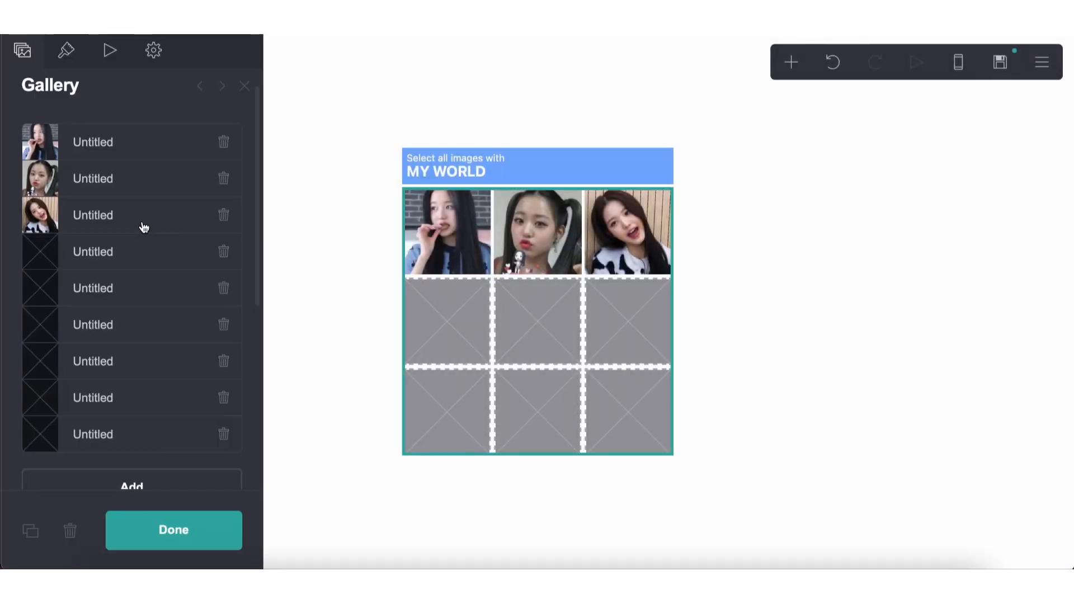
# Upload wonyoung 4.jpeg as the fourth gallery image, with a full-height square crop centred on the person.
pyautogui.click(140, 268)
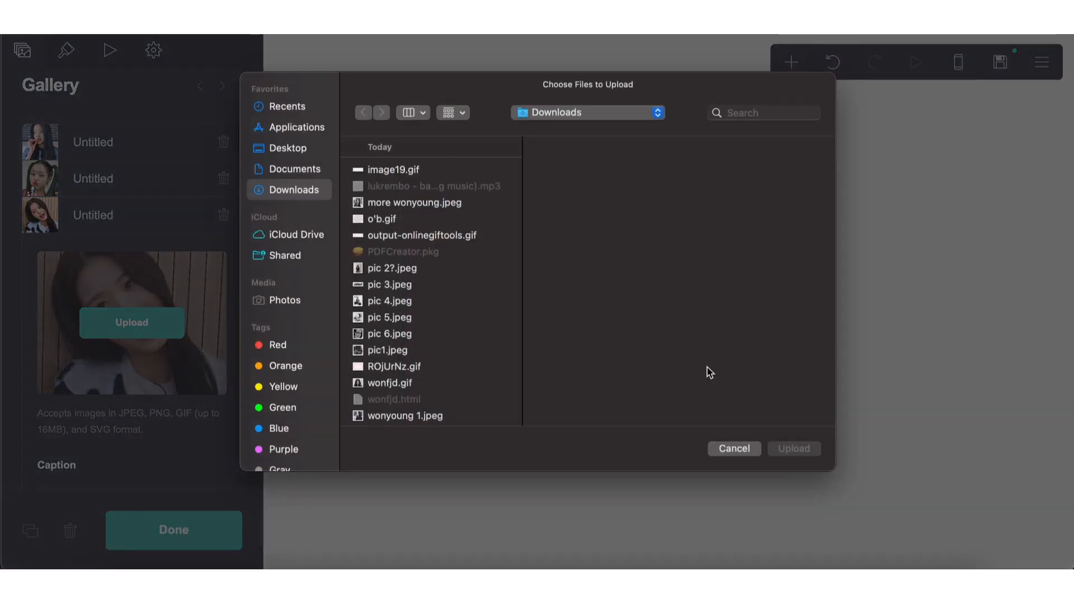
pyautogui.click(730, 446)
pyautogui.click(145, 257)
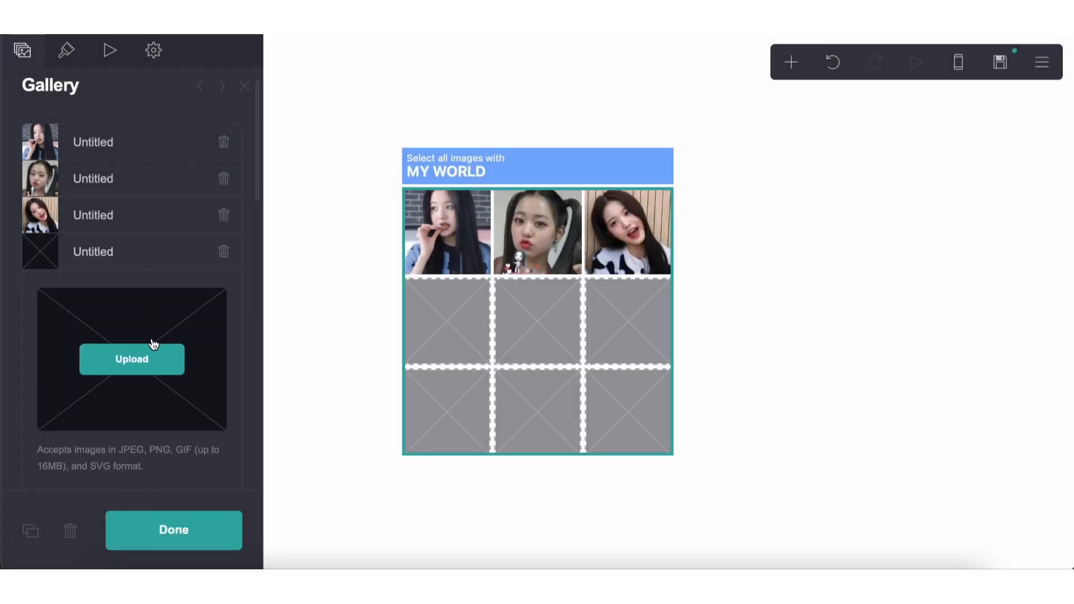
pyautogui.click(153, 345)
pyautogui.scroll(-5, 405, 347)
pyautogui.click(405, 322)
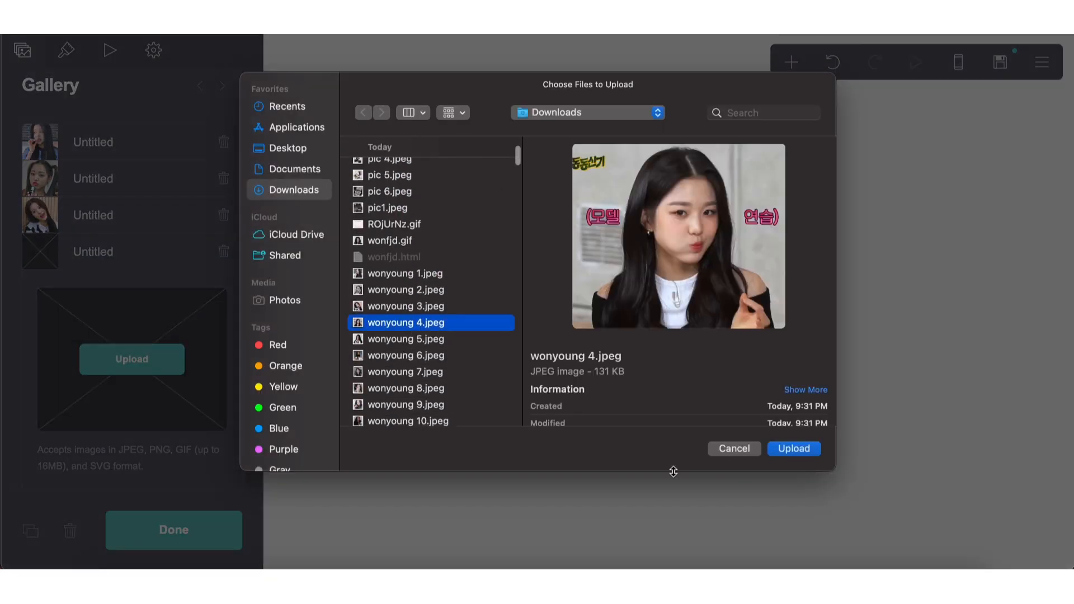
pyautogui.click(810, 455)
pyautogui.moveTo(560, 338); pyautogui.dragTo(433, 243)
pyautogui.moveTo(549, 385); pyautogui.dragTo(728, 552)
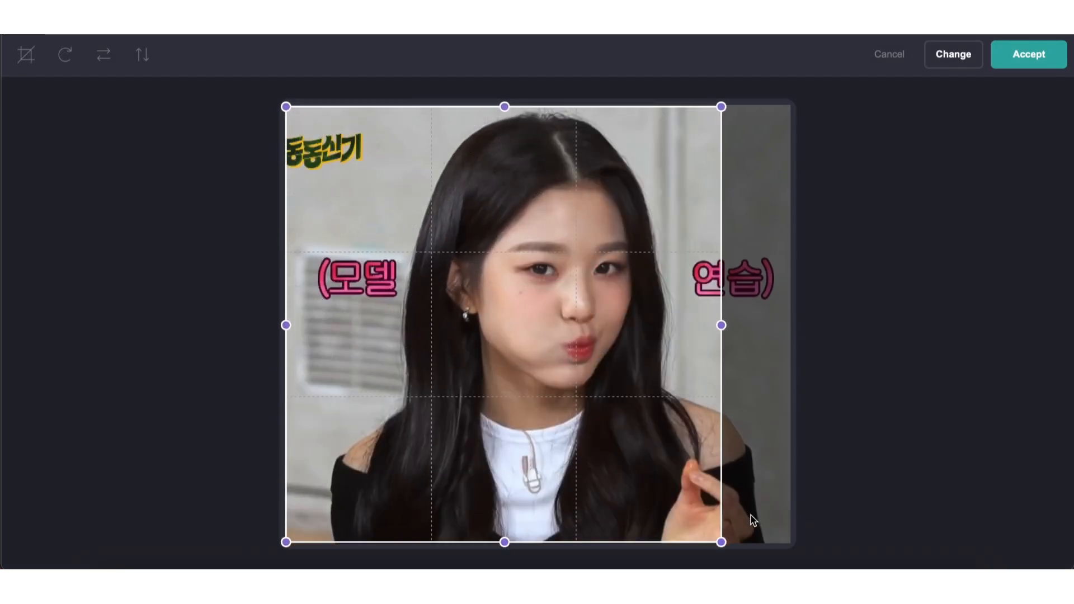
pyautogui.moveTo(689, 475); pyautogui.dragTo(732, 477)
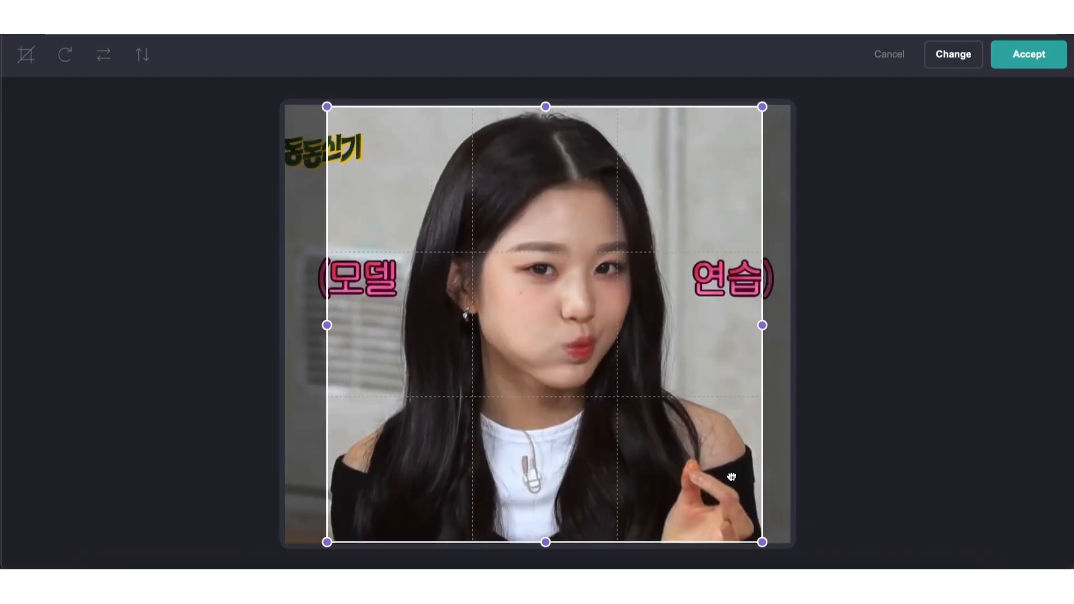
pyautogui.click(1033, 54)
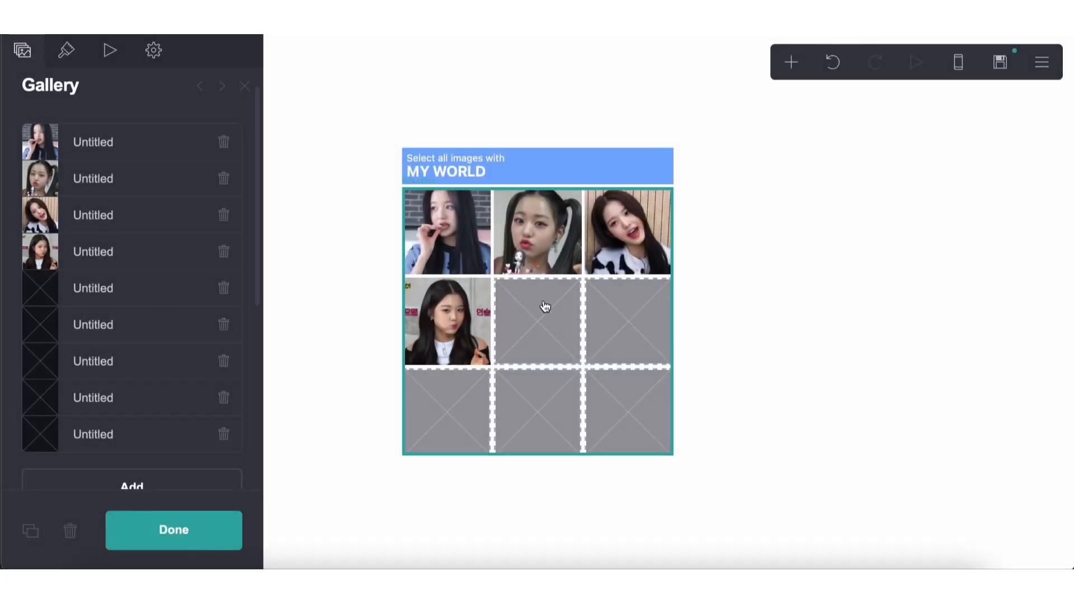
# Upload wonyoung 5.jpeg as the fifth gallery image, with the square crop extended over the whole picture.
pyautogui.click(133, 288)
pyautogui.click(139, 391)
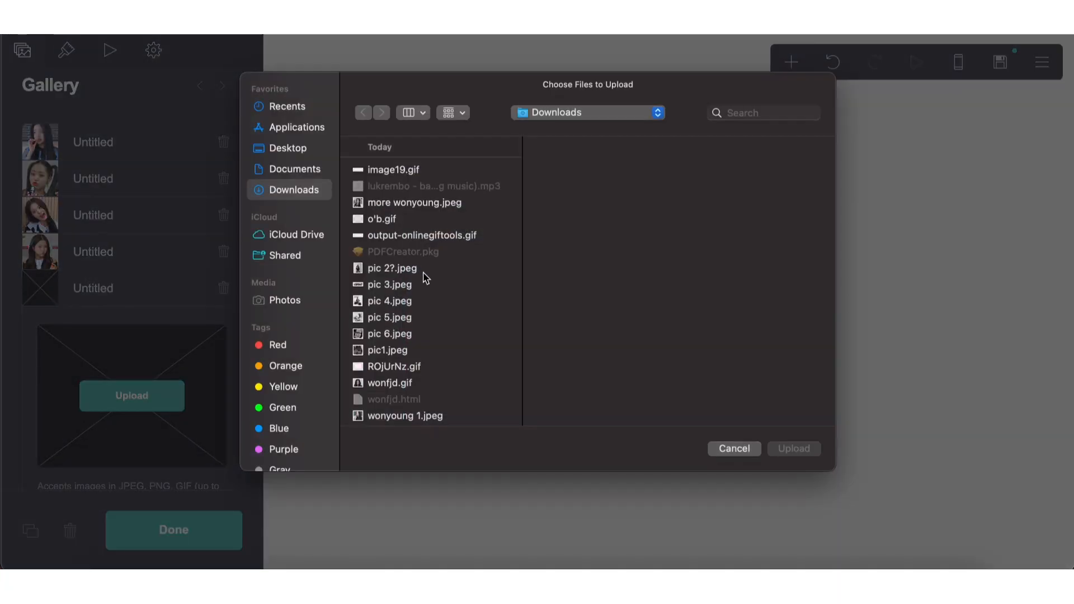
pyautogui.scroll(-3, 393, 396)
pyautogui.click(414, 374)
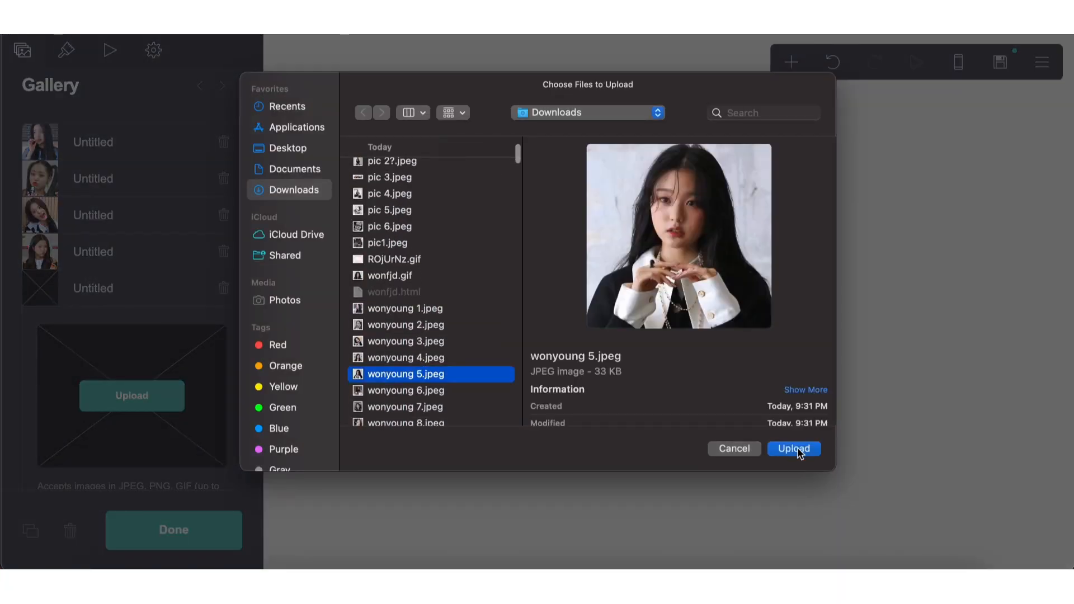
pyautogui.click(798, 449)
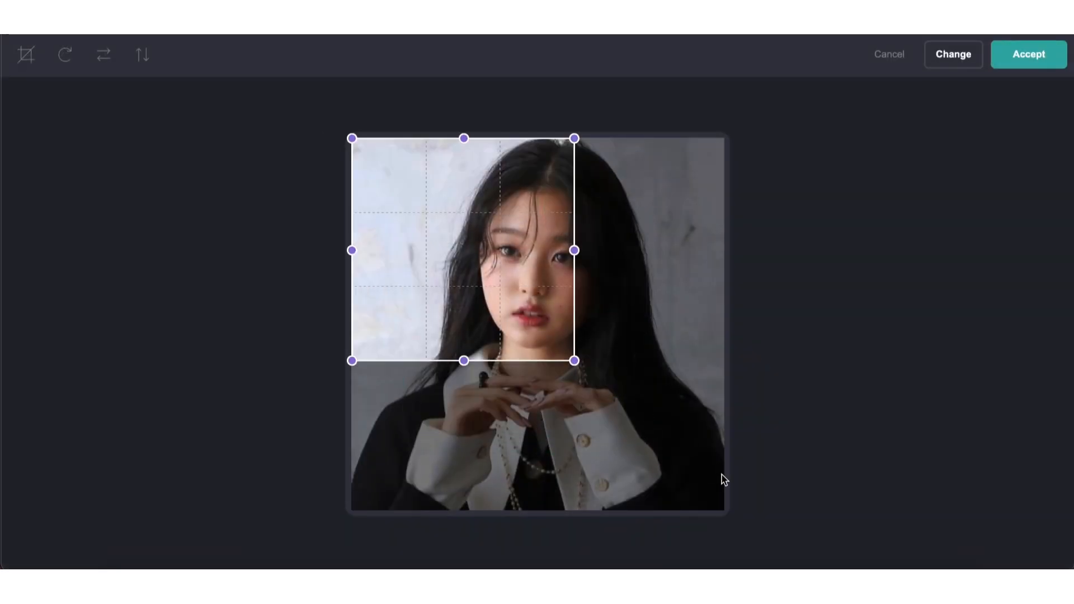
pyautogui.moveTo(574, 360); pyautogui.dragTo(730, 512)
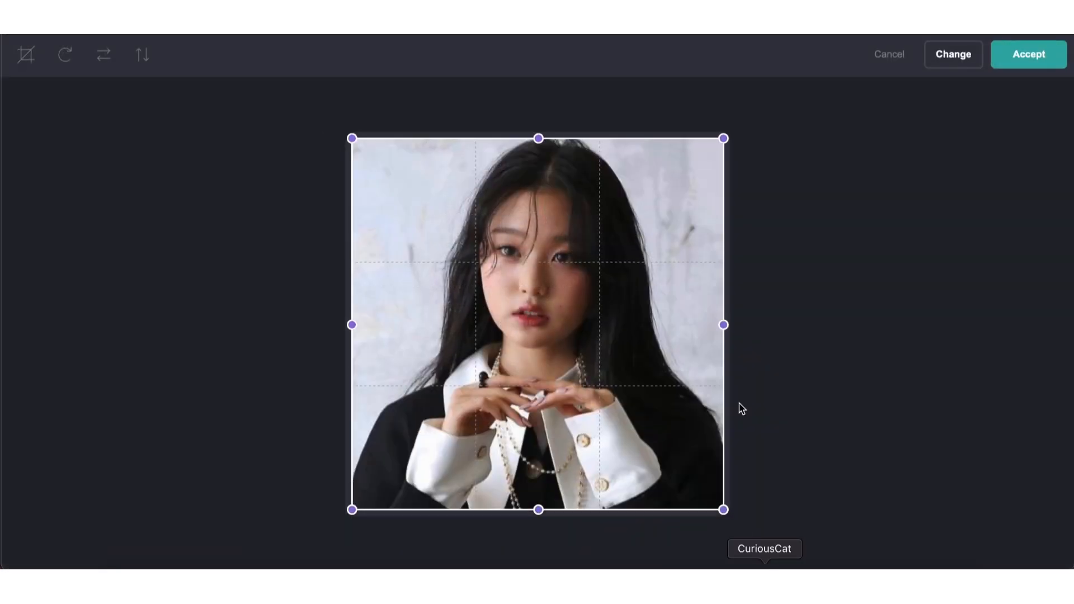
pyautogui.click(1035, 62)
# Upload wonyoung 7.jpeg as the sixth gallery image, with an enlarged square crop around the face and shoulders.
pyautogui.click(137, 295)
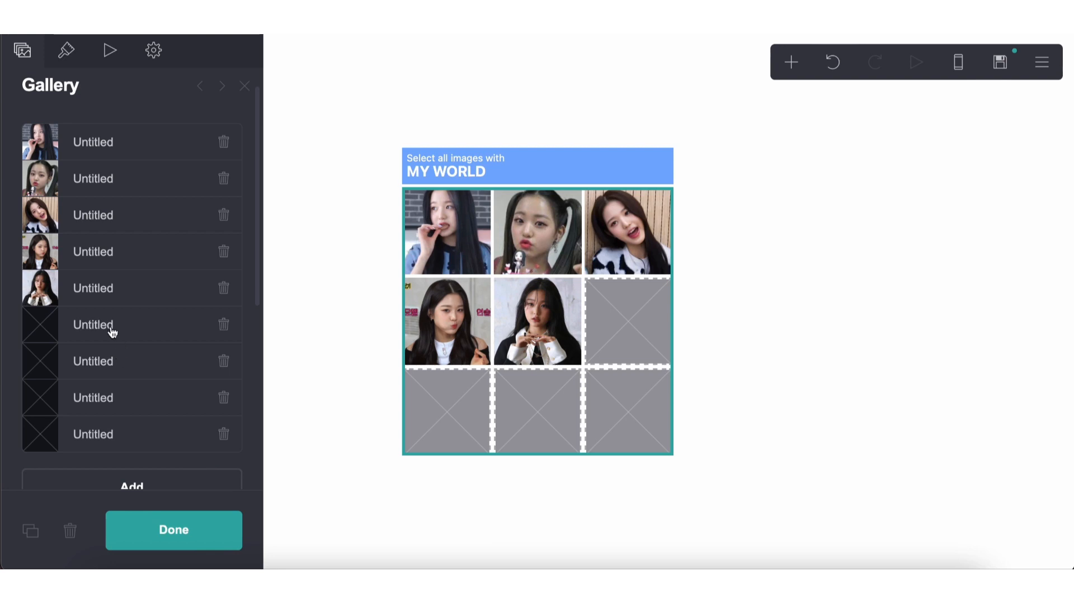
pyautogui.click(113, 400)
pyautogui.click(112, 338)
pyautogui.click(124, 427)
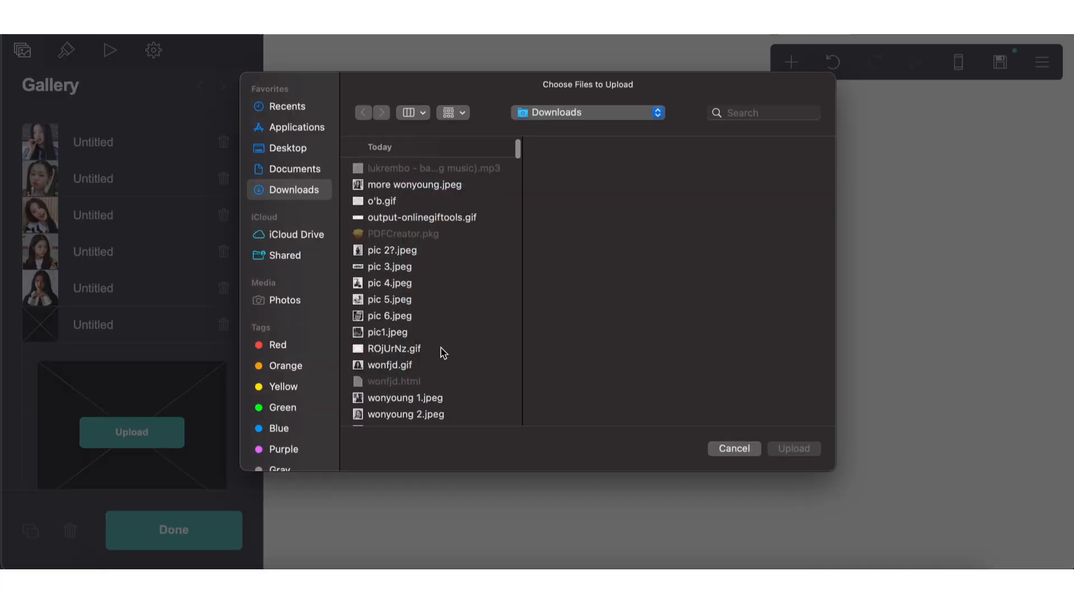
pyautogui.scroll(-5, 443, 352)
pyautogui.click(436, 372)
pyautogui.click(439, 358)
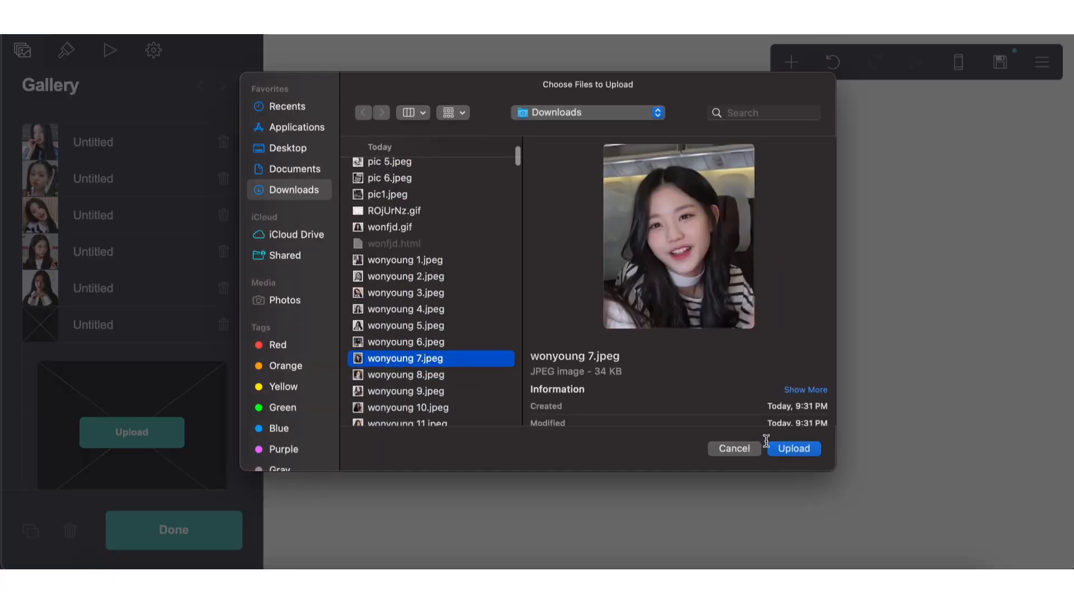
pyautogui.click(782, 454)
pyautogui.moveTo(545, 327); pyautogui.dragTo(498, 279)
pyautogui.moveTo(580, 358)
pyautogui.mouseDown()
pyautogui.moveTo(730, 492)
pyautogui.moveTo(576, 369)
pyautogui.mouseUp()
pyautogui.click(1007, 63)
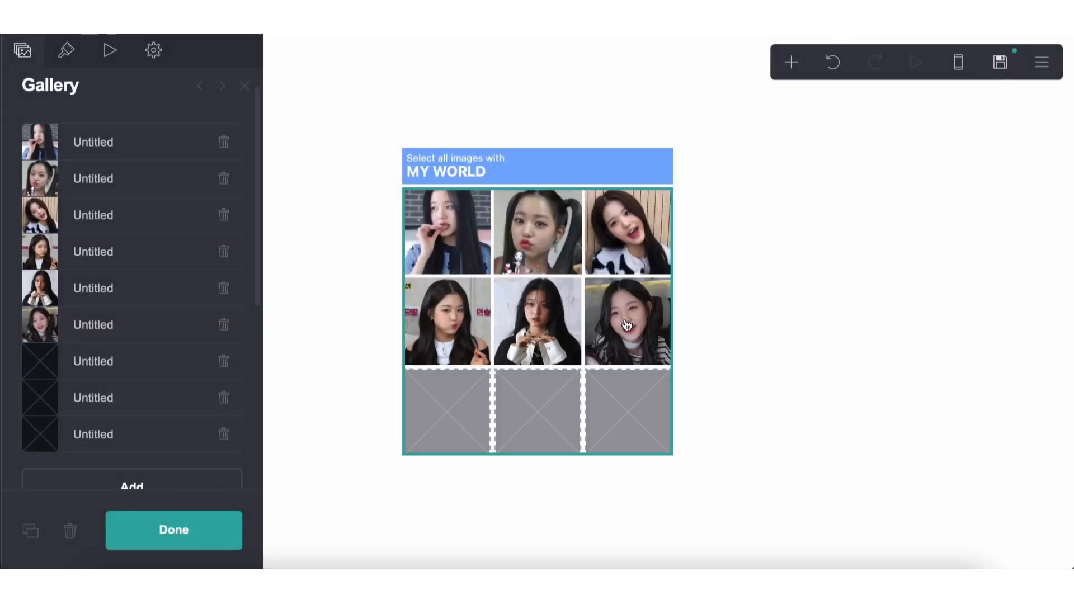
# Upload wonyoung 8.jpeg as the seventh gallery image, with the square crop extended over the whole picture.
pyautogui.click(116, 363)
pyautogui.click(140, 427)
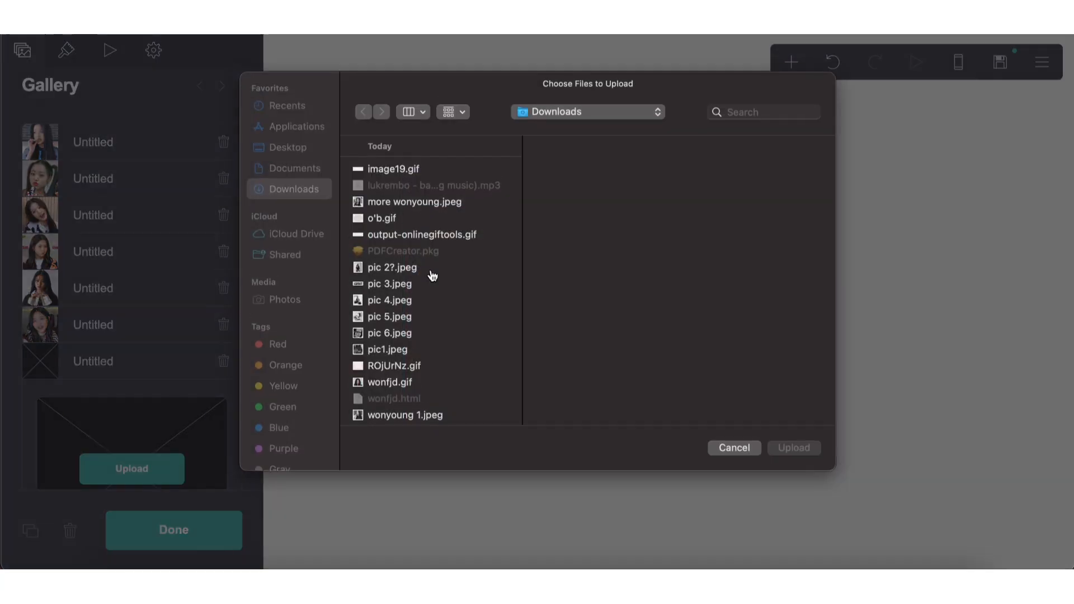
pyautogui.scroll(-5, 398, 350)
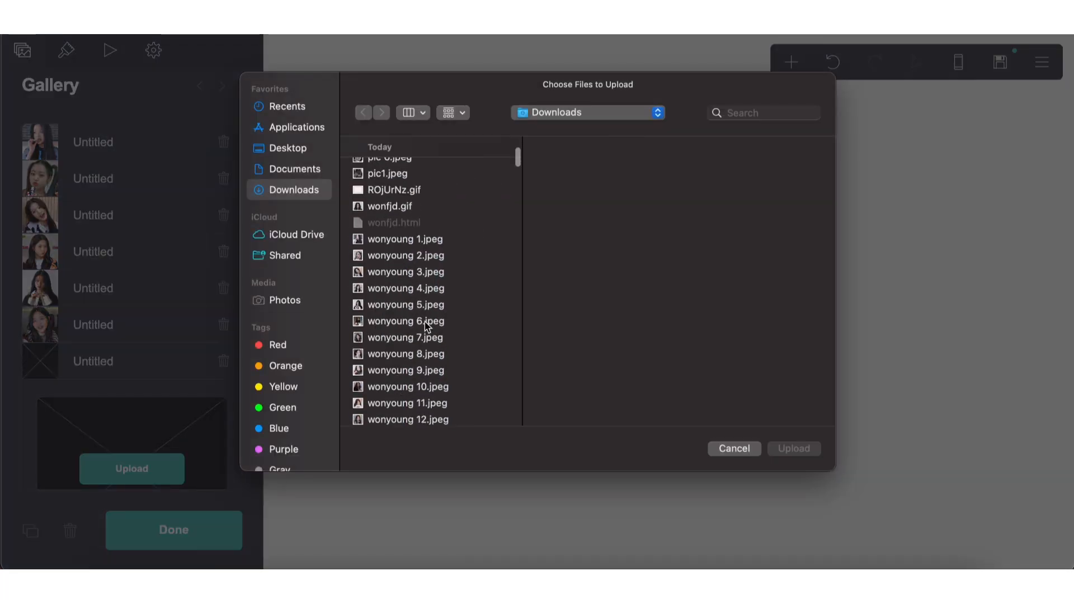
pyautogui.click(413, 356)
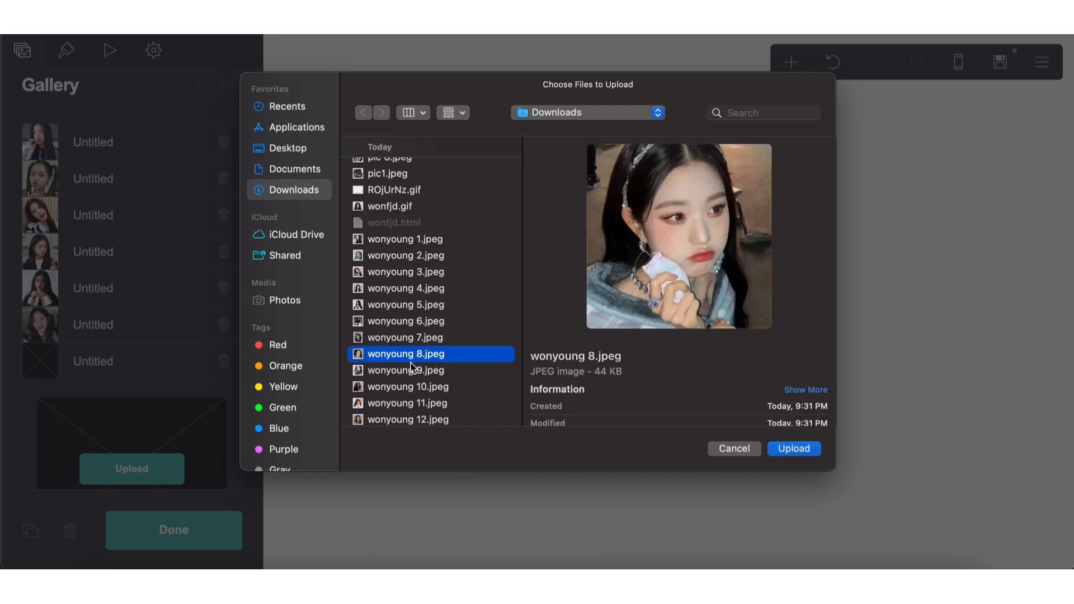
pyautogui.click(801, 443)
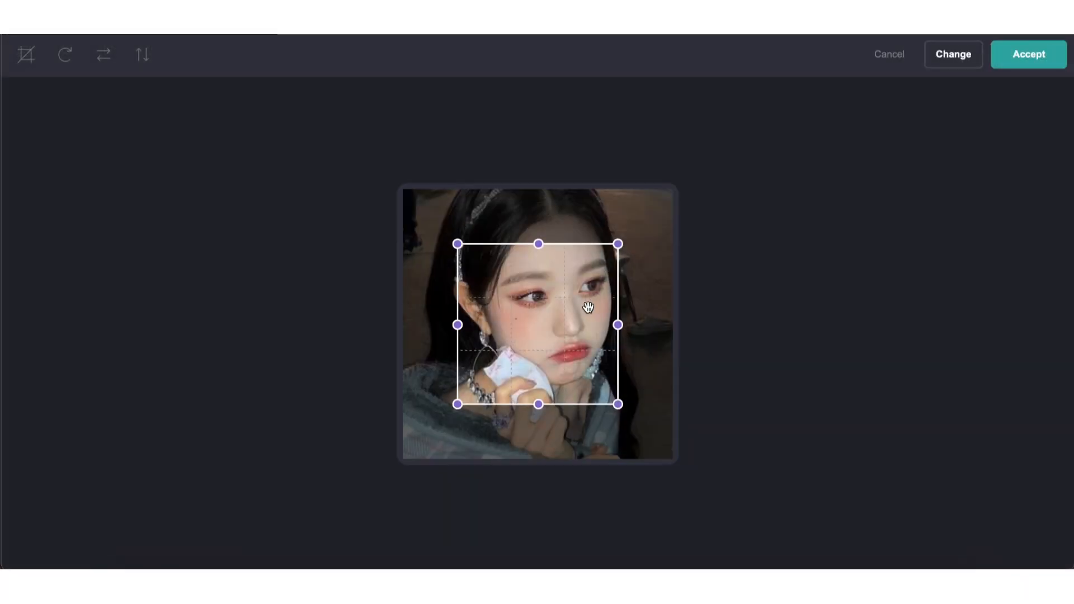
pyautogui.click(1028, 55)
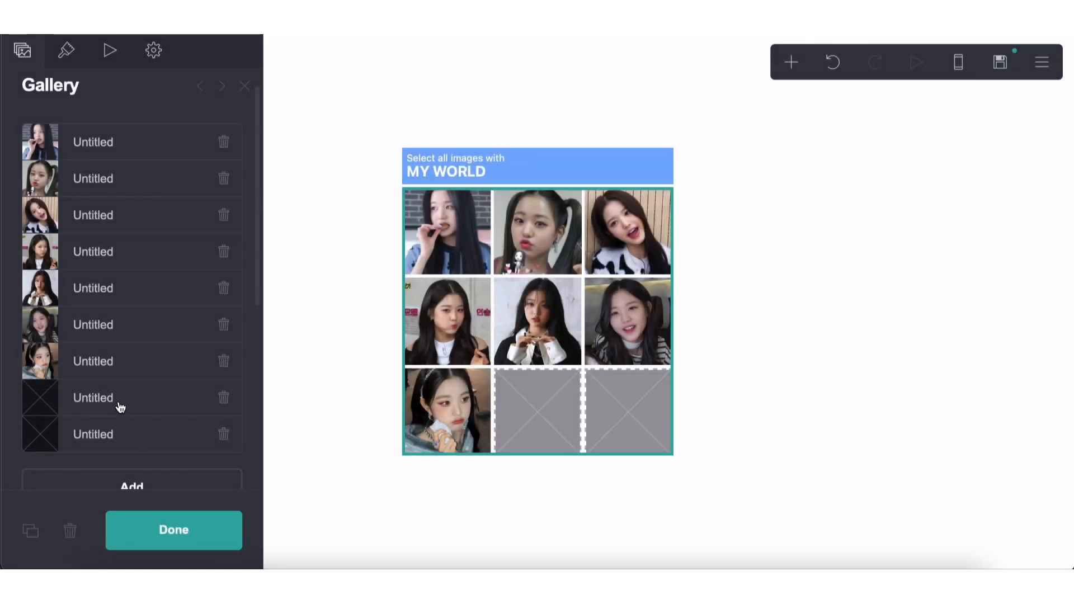
# Upload wonyoung 10.jpeg as the eighth gallery image, with the square crop extended over the whole picture.
pyautogui.click(122, 431)
pyautogui.click(127, 455)
pyautogui.scroll(-5, 420, 370)
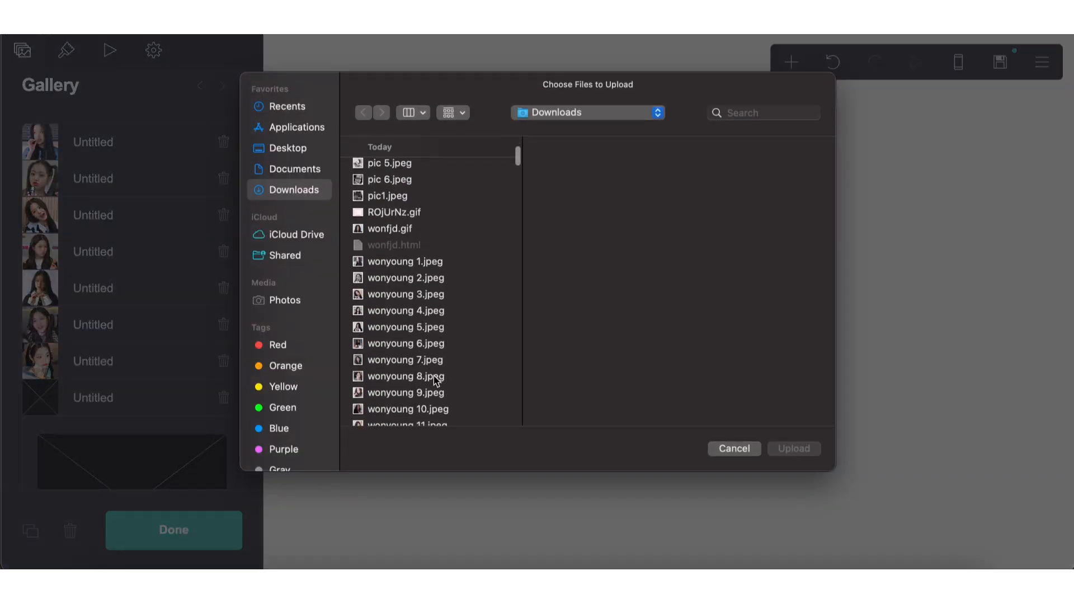
pyautogui.scroll(-2, 436, 381)
pyautogui.click(437, 359)
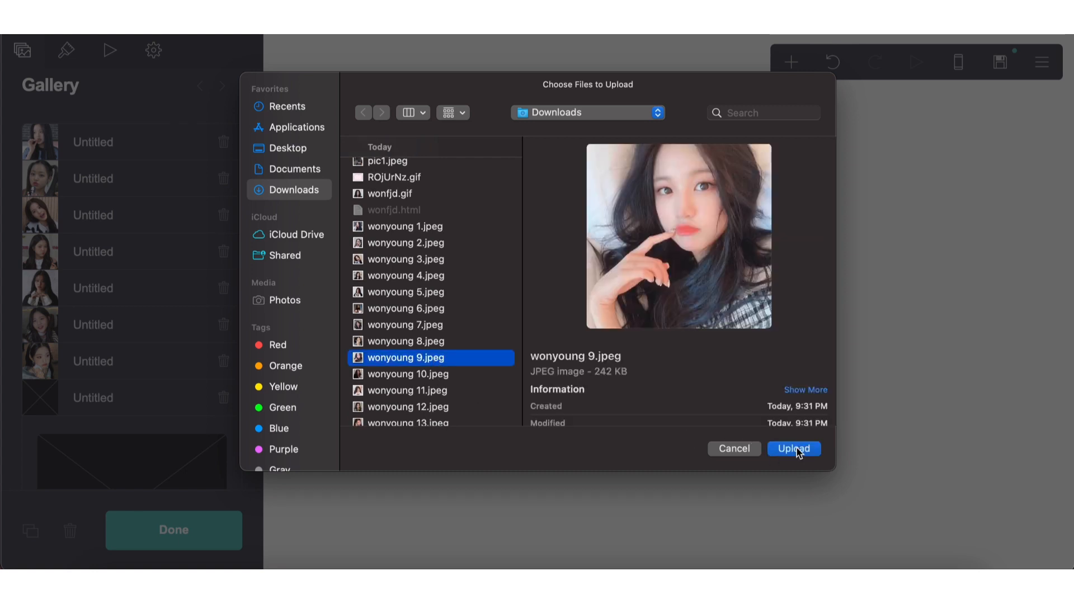
pyautogui.click(485, 375)
pyautogui.click(801, 452)
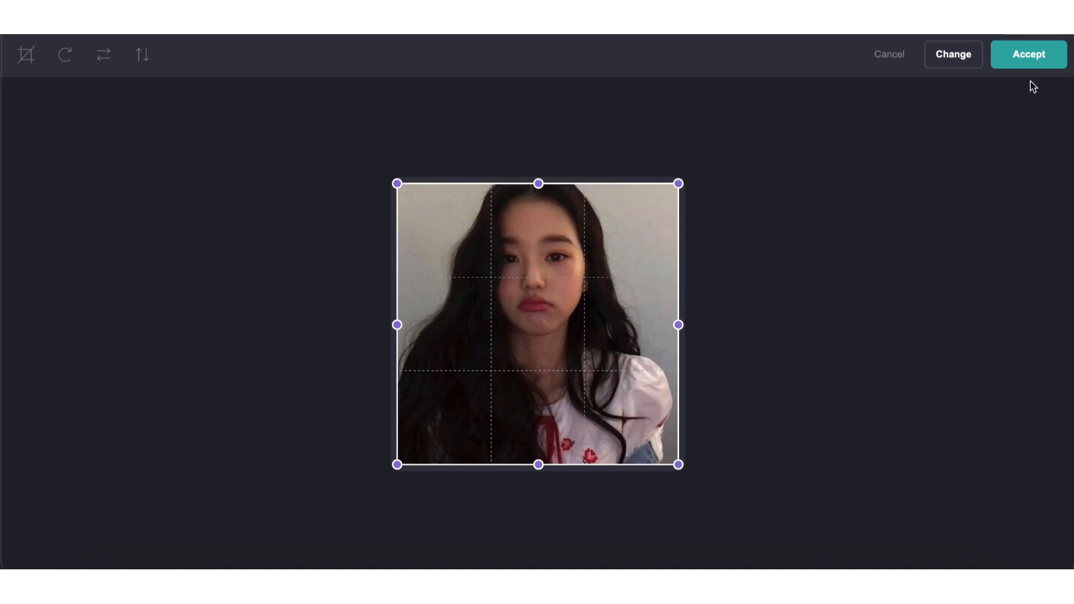
pyautogui.click(1030, 56)
# Upload wonyoung 9.jpeg as the ninth gallery image with the crop covering the whole picture, and finish editing the gallery.
pyautogui.click(117, 423)
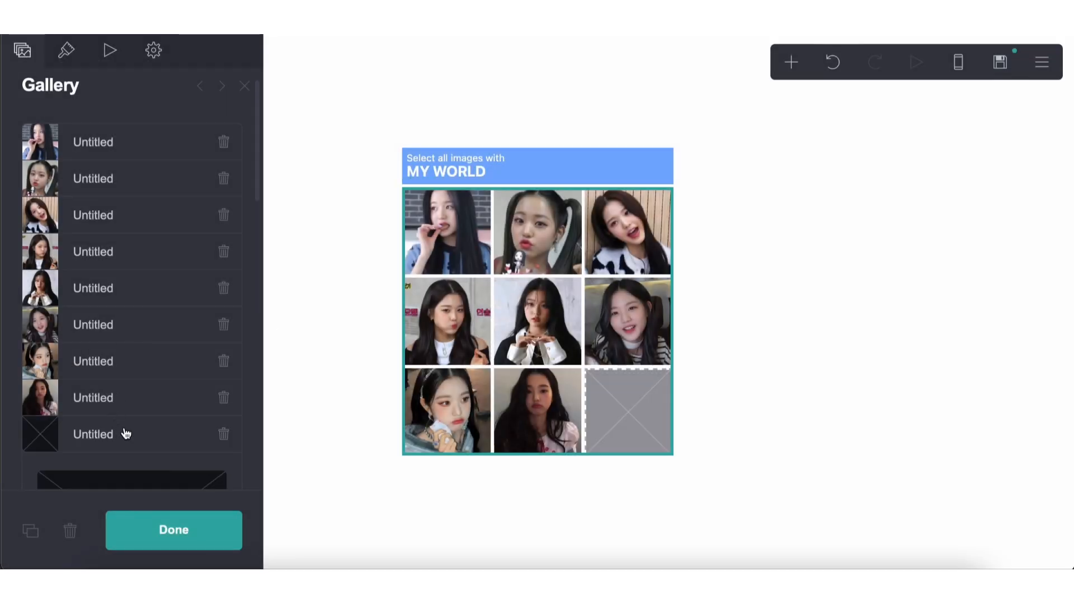
pyautogui.scroll(-5, 120, 431)
pyautogui.click(128, 285)
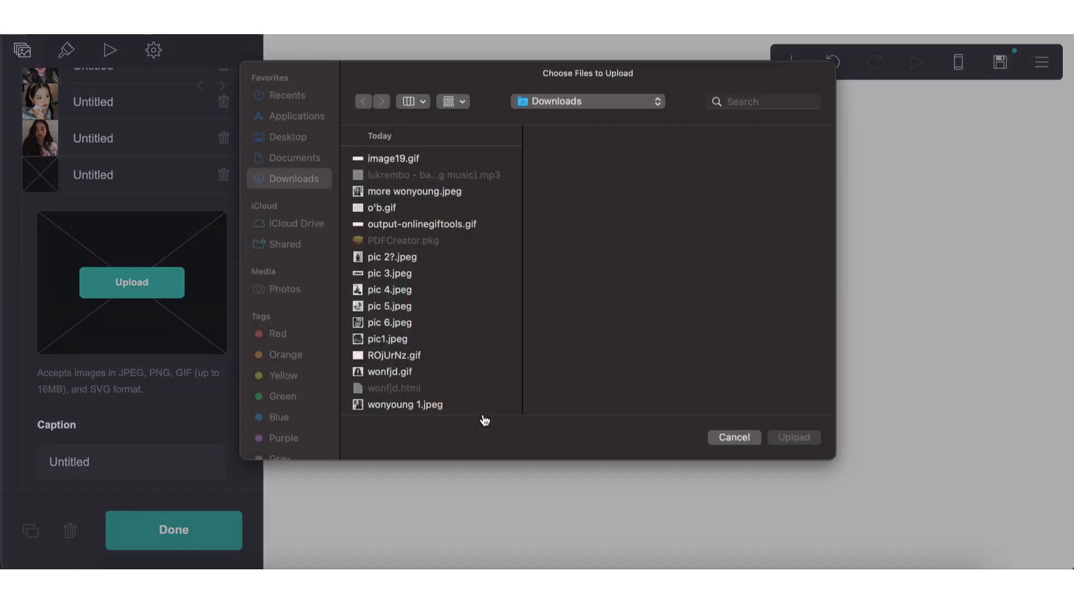
pyautogui.scroll(-8, 451, 385)
pyautogui.click(444, 284)
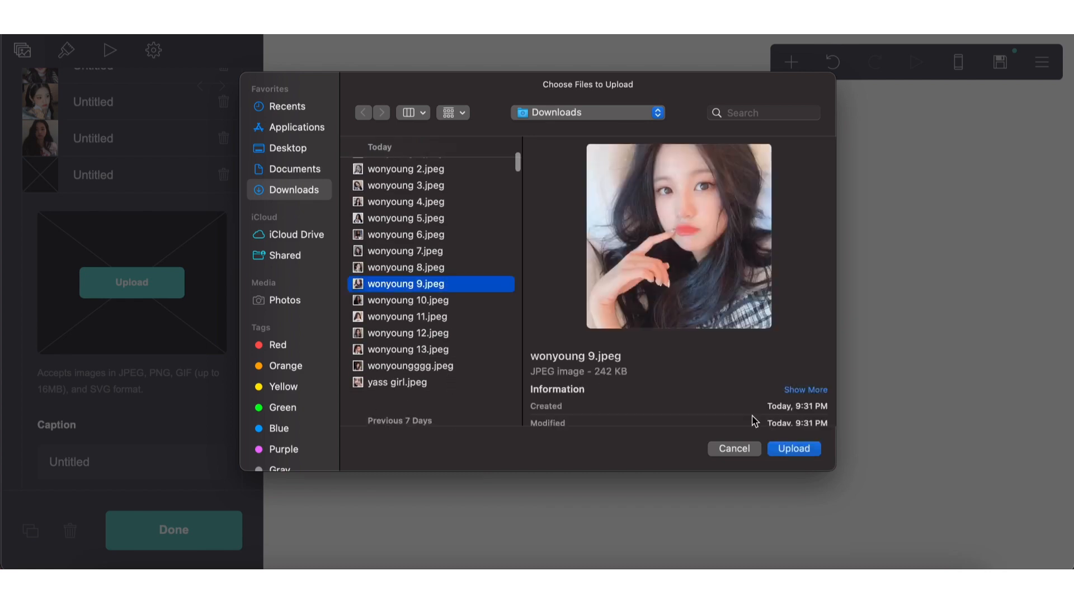
pyautogui.click(806, 454)
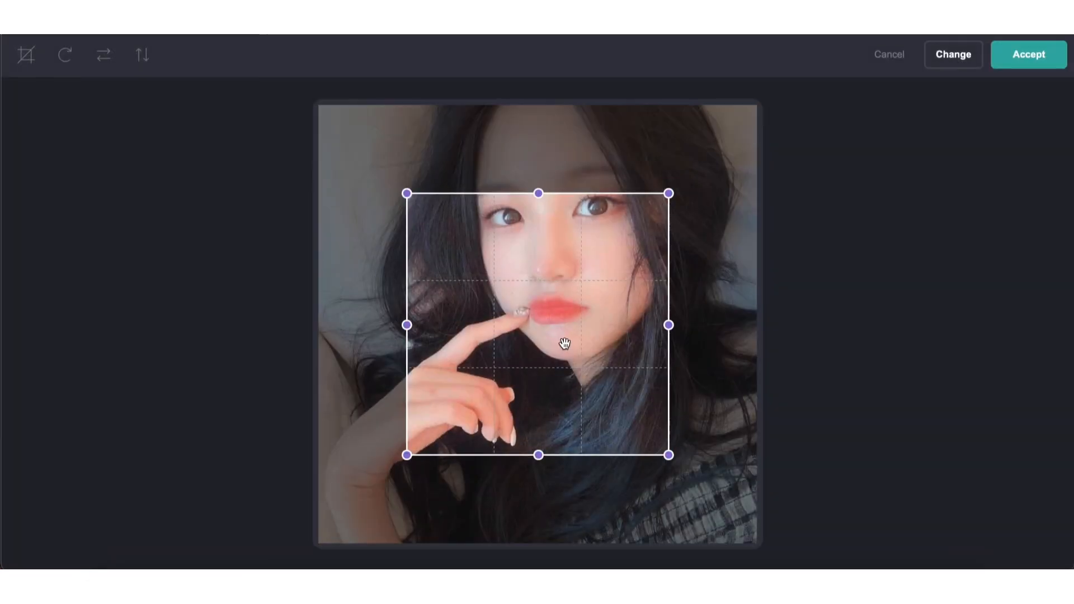
pyautogui.moveTo(415, 209); pyautogui.dragTo(327, 122)
pyautogui.moveTo(582, 368); pyautogui.dragTo(756, 542)
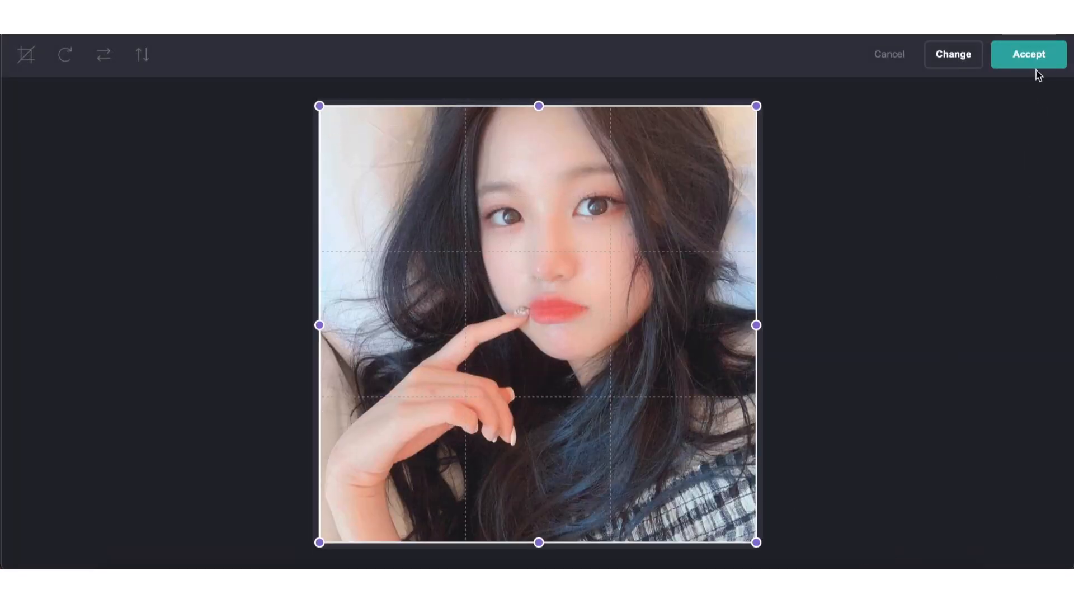
pyautogui.click(1030, 55)
pyautogui.click(781, 315)
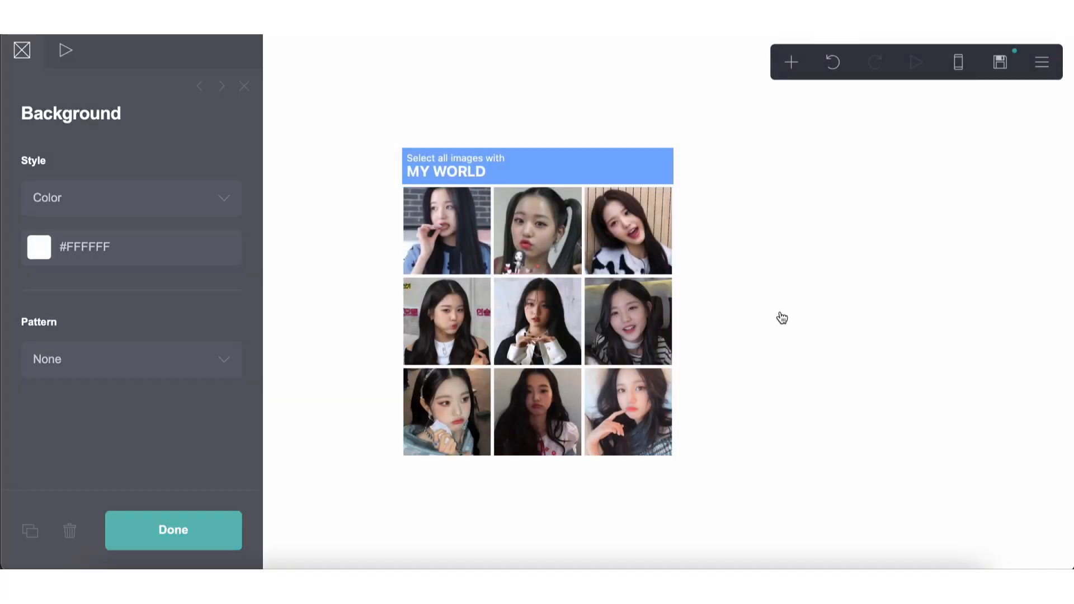
pyautogui.click(781, 315)
# Add a container below the gallery and set its background to None.
pyautogui.click(791, 62)
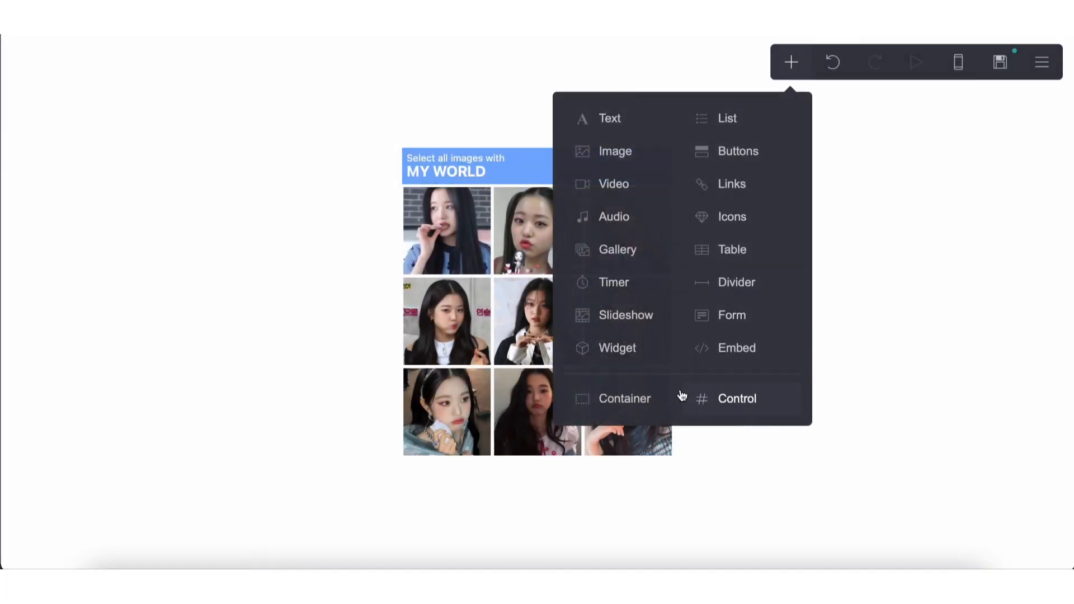
pyautogui.click(625, 398)
pyautogui.scroll(-3, 118, 274)
pyautogui.scroll(-10, 118, 274)
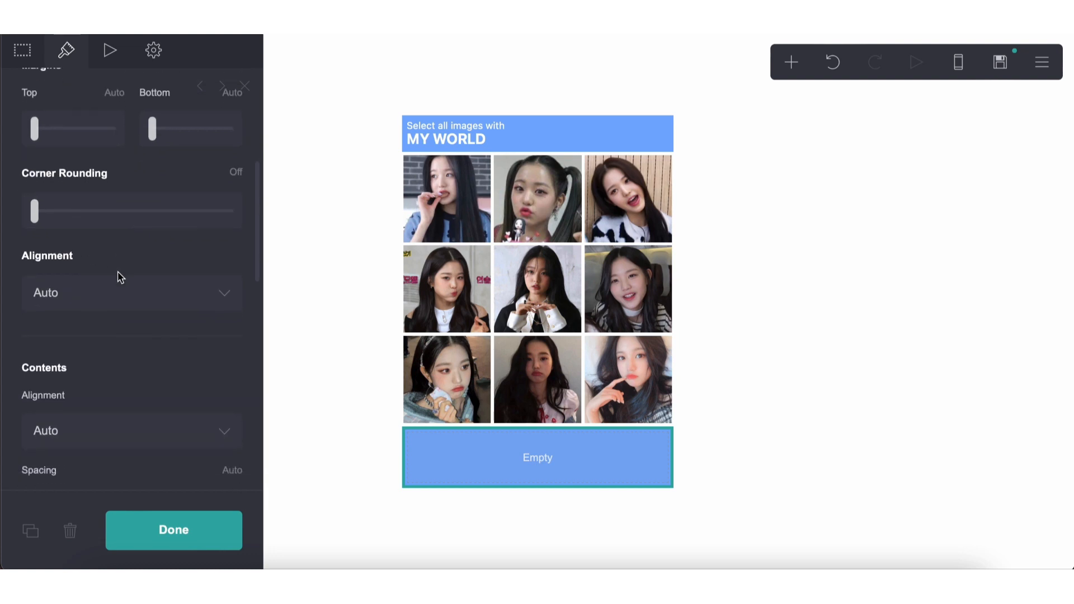
pyautogui.click(101, 198)
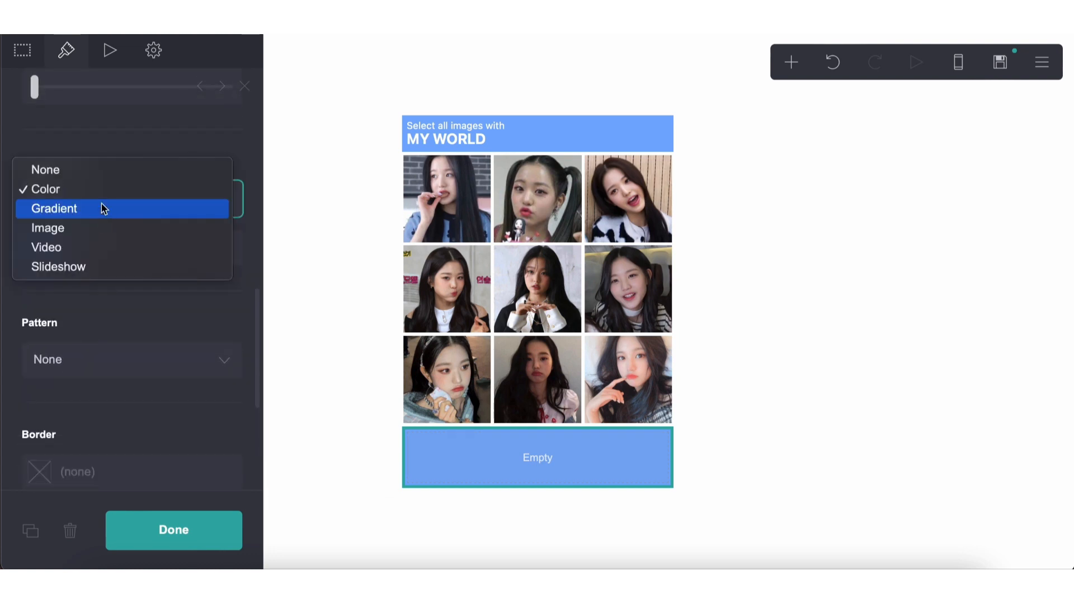
pyautogui.click(48, 168)
# Change the container's type to Columns and narrow the gutter between its two columns.
pyautogui.click(82, 197)
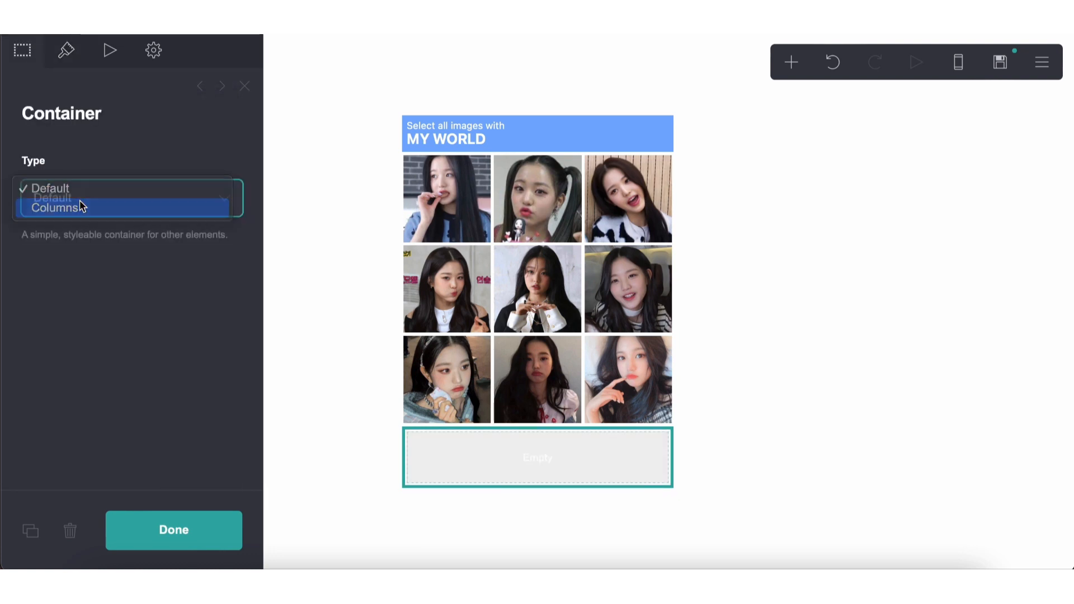
pyautogui.click(80, 208)
pyautogui.click(69, 62)
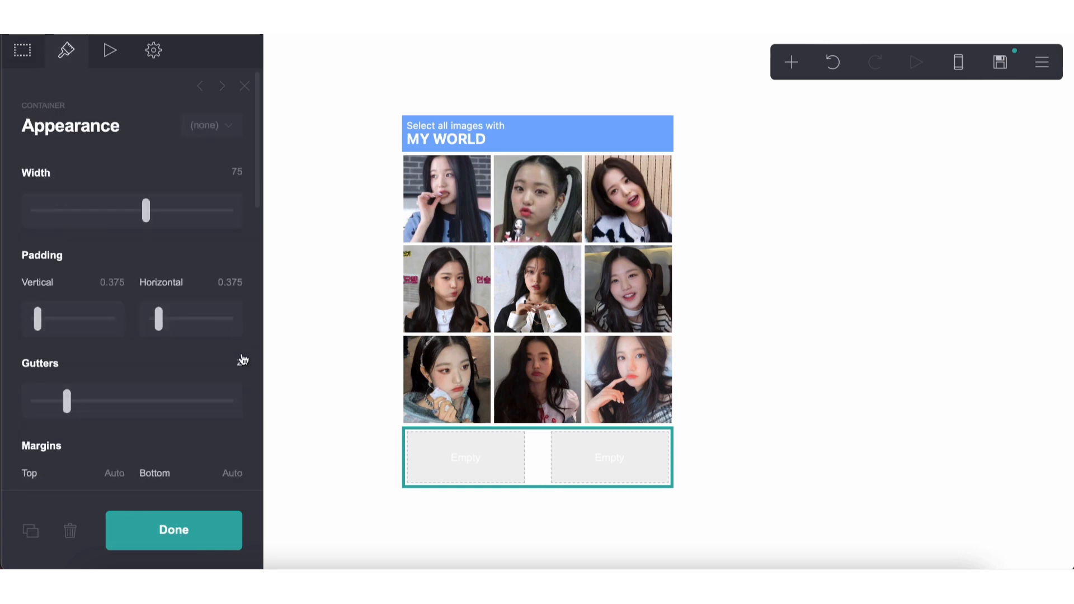
pyautogui.write('4')
# Switch the container's mobile settings to manual and choose Default instead of stacking for its columns.
pyautogui.scroll(-10, 233, 360)
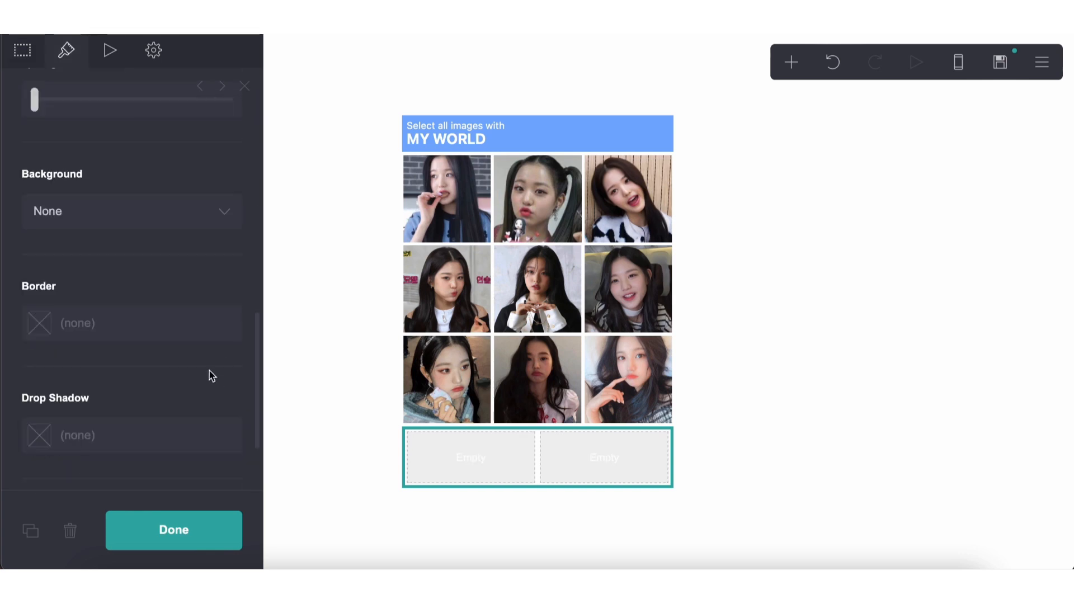
pyautogui.click(217, 410)
pyautogui.scroll(-5, 114, 347)
pyautogui.click(96, 294)
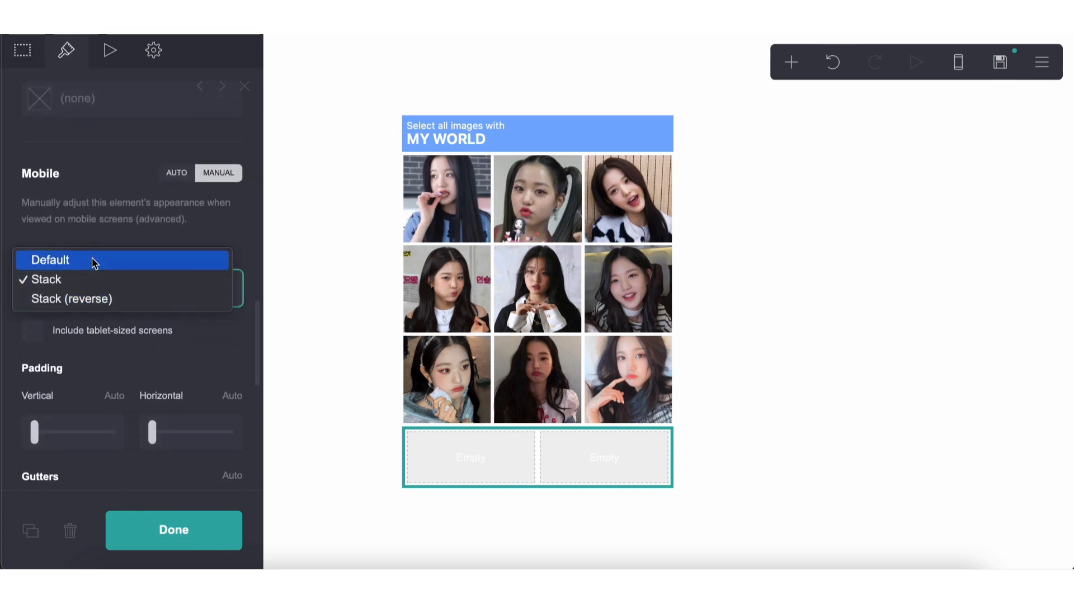
pyautogui.click(91, 278)
pyautogui.press('Escape')
# Add an icons element and place it in the first column of the new container.
pyautogui.click(791, 61)
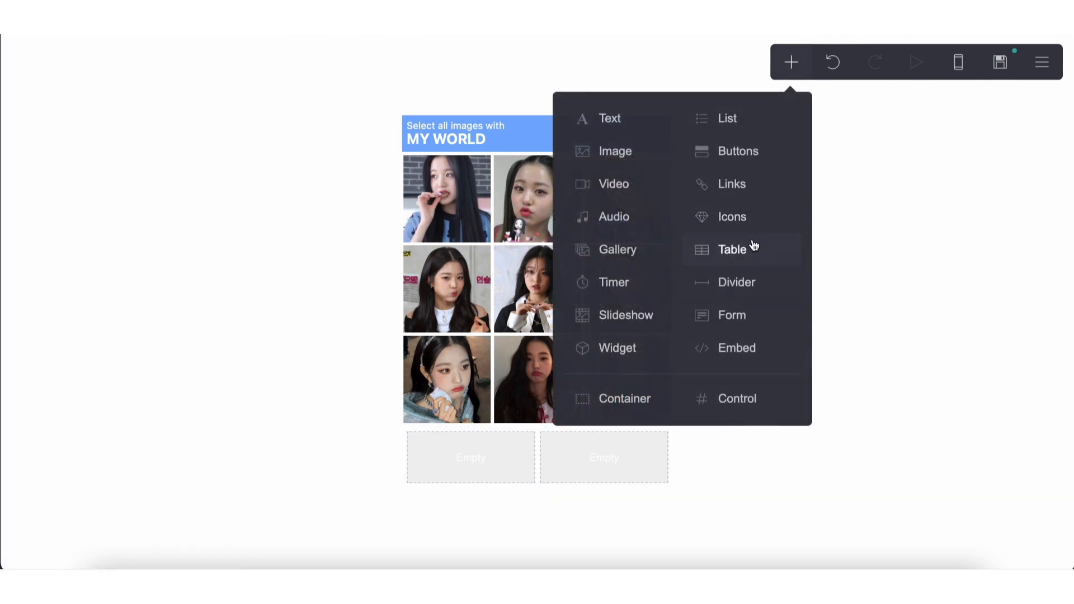
pyautogui.click(747, 219)
pyautogui.moveTo(570, 501); pyautogui.dragTo(492, 445)
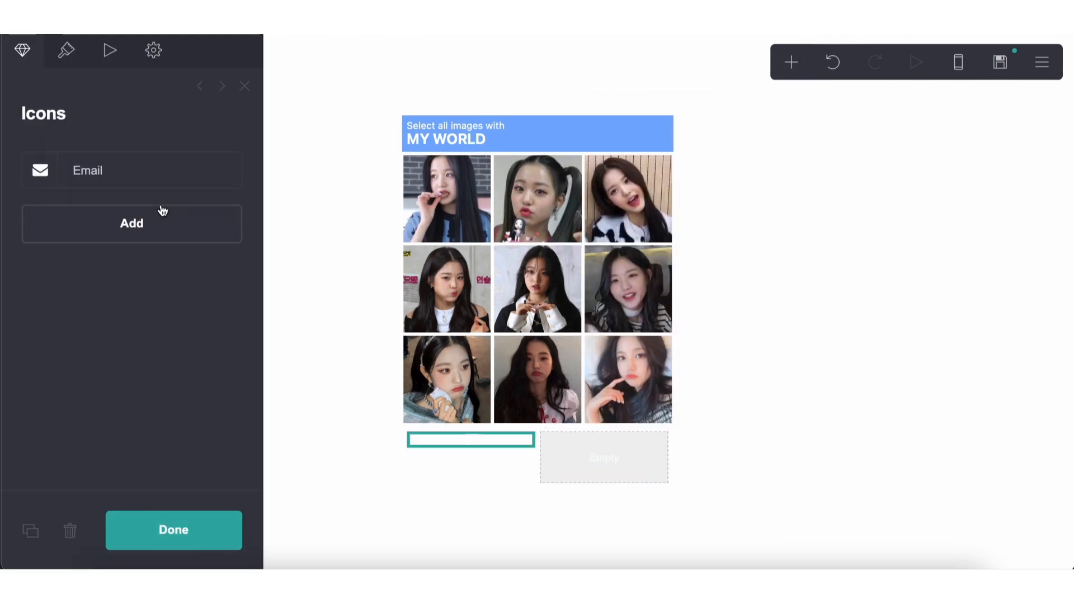
# Set the icon colour of the icons element to #000000.
pyautogui.click(65, 63)
pyautogui.click(103, 319)
pyautogui.moveTo(103, 318); pyautogui.dragTo(2, 515)
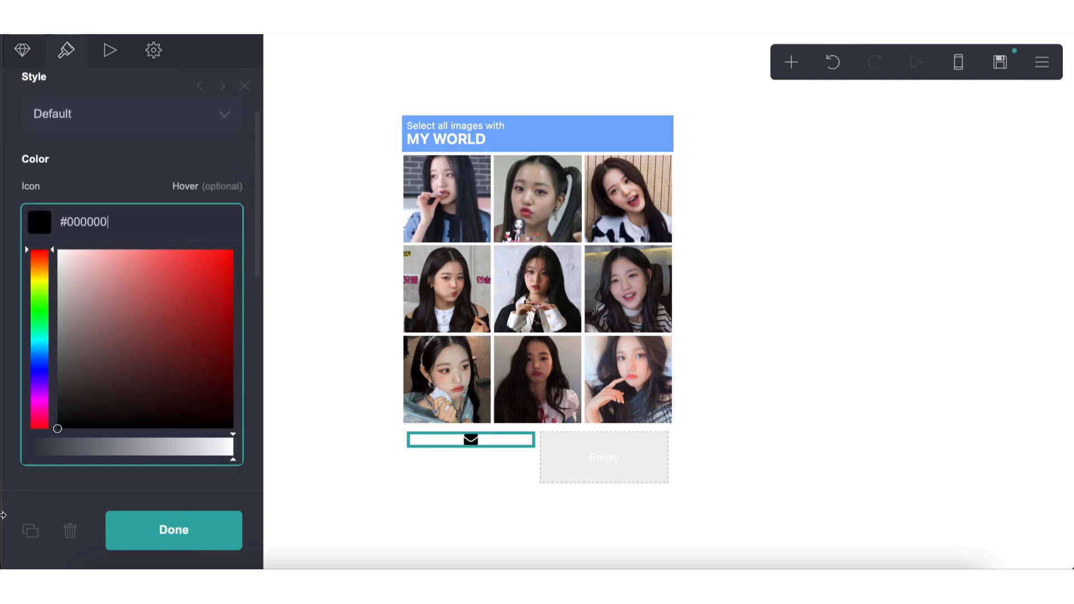
pyautogui.click(94, 121)
# Add three more icons to the icons element after the email icon.
pyautogui.click(39, 67)
pyautogui.click(36, 65)
pyautogui.click(95, 168)
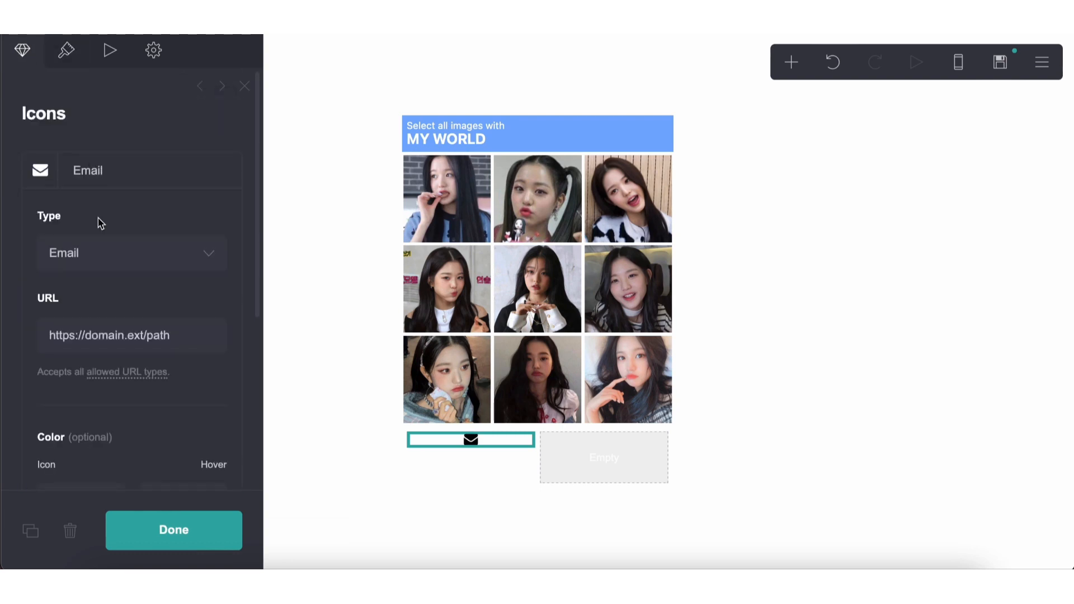
pyautogui.click(85, 170)
pyautogui.click(105, 229)
pyautogui.click(105, 267)
pyautogui.click(106, 246)
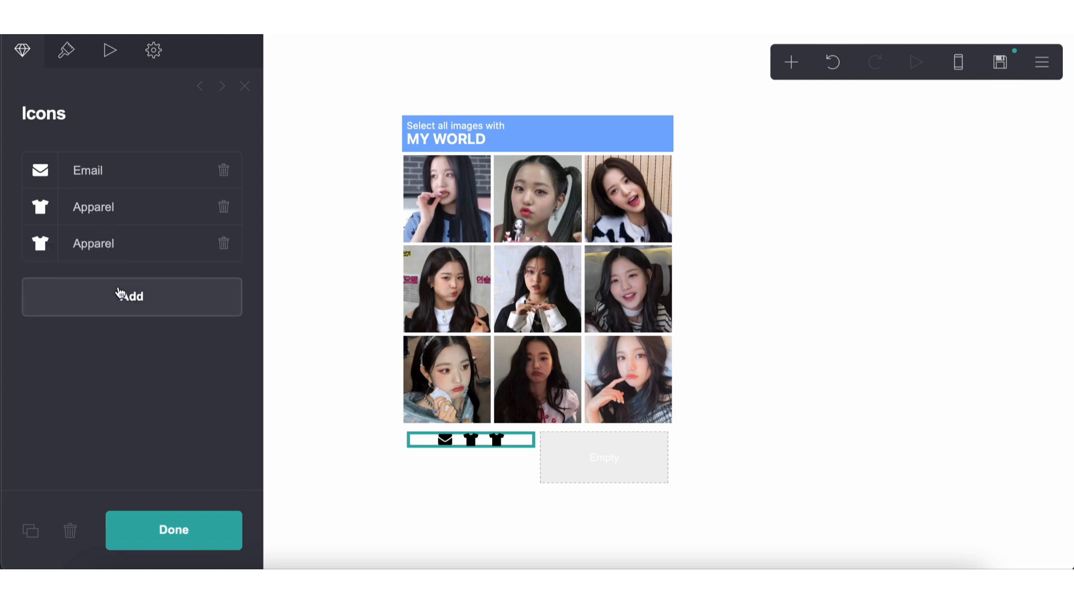
pyautogui.click(119, 295)
# Change the first icon's type from Email to Heart.
pyautogui.click(117, 165)
pyautogui.click(117, 244)
pyautogui.write('we')
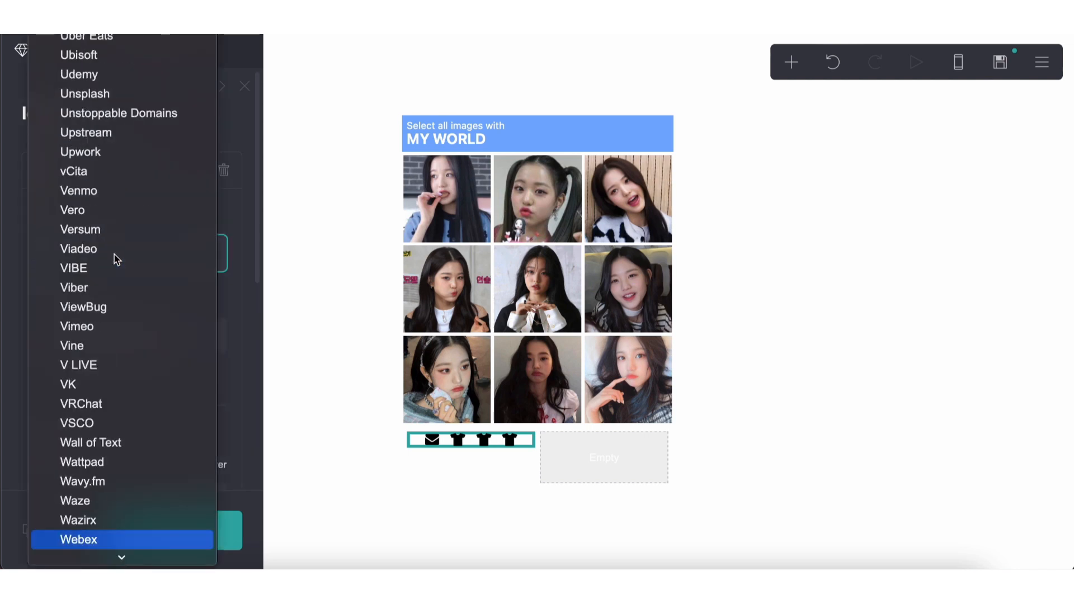
pyautogui.write('heart')
pyautogui.press('Return')
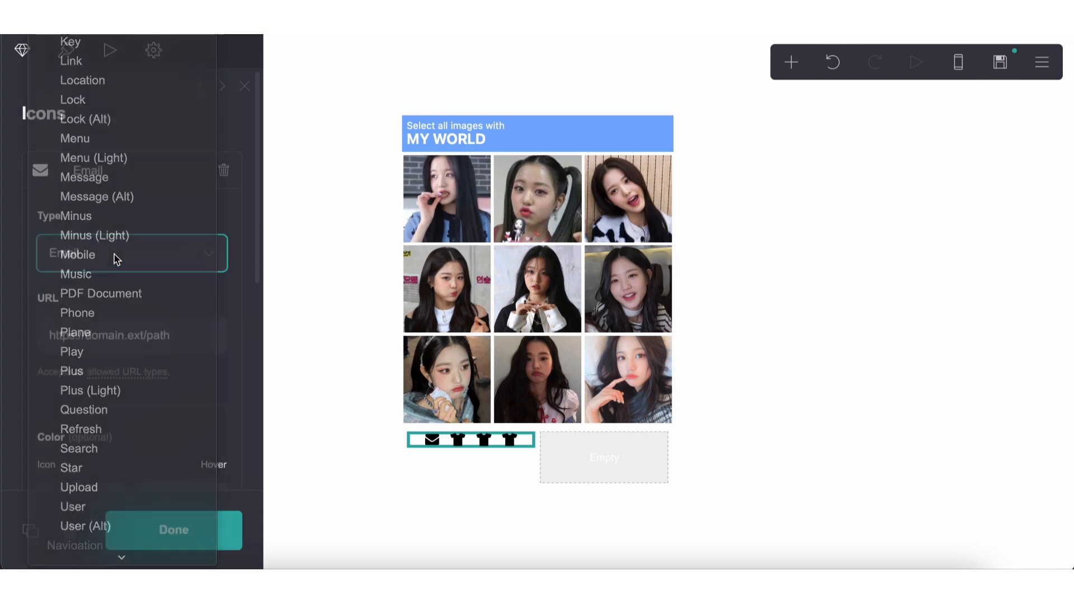
pyautogui.click(113, 187)
# Change the second icon's type to Spotify.
pyautogui.click(107, 208)
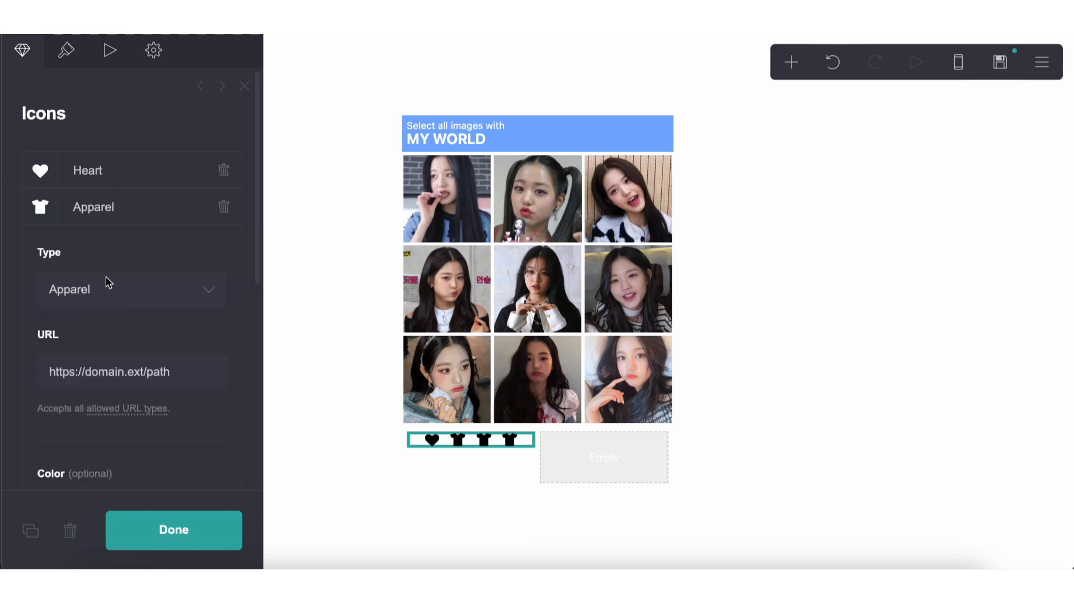
pyautogui.click(107, 280)
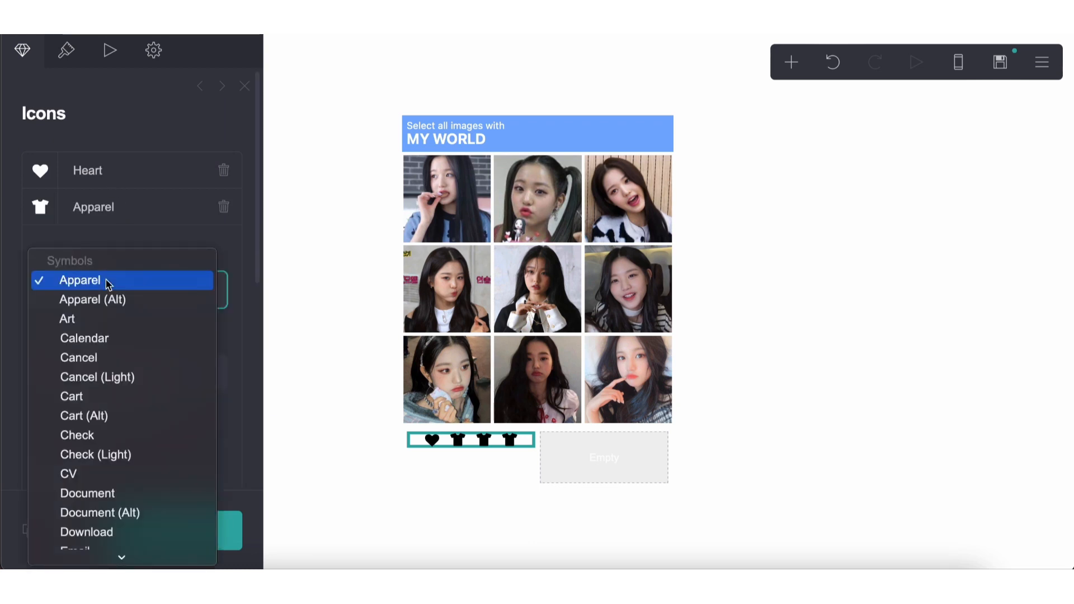
pyautogui.write('spotify')
pyautogui.press('Return')
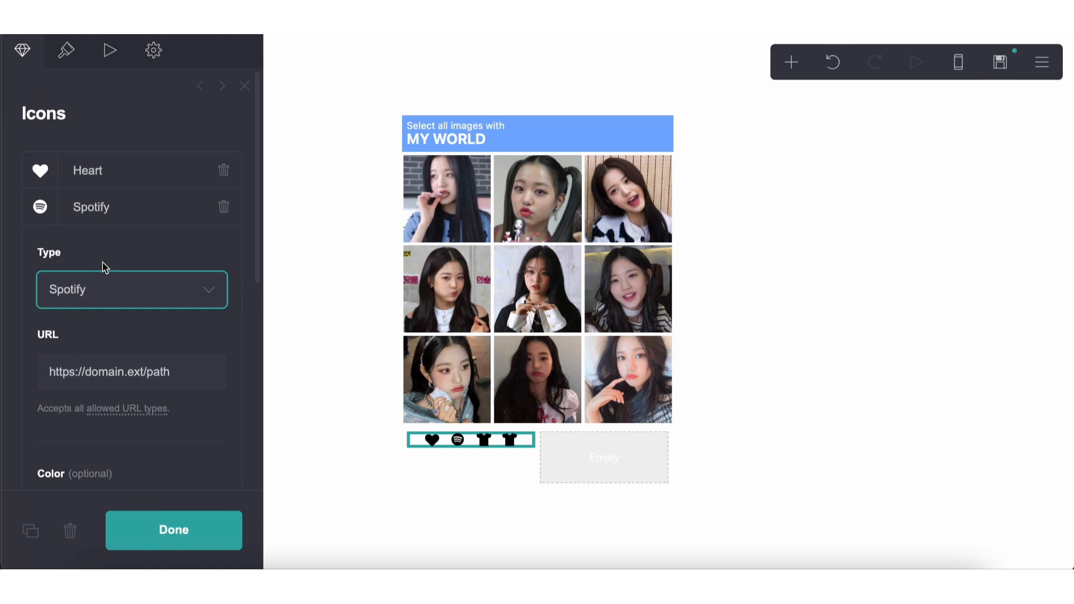
# Change the third icon's type from Apparel to Curious Cat.
pyautogui.click(105, 298)
pyautogui.click(244, 274)
pyautogui.click(145, 202)
pyautogui.click(136, 259)
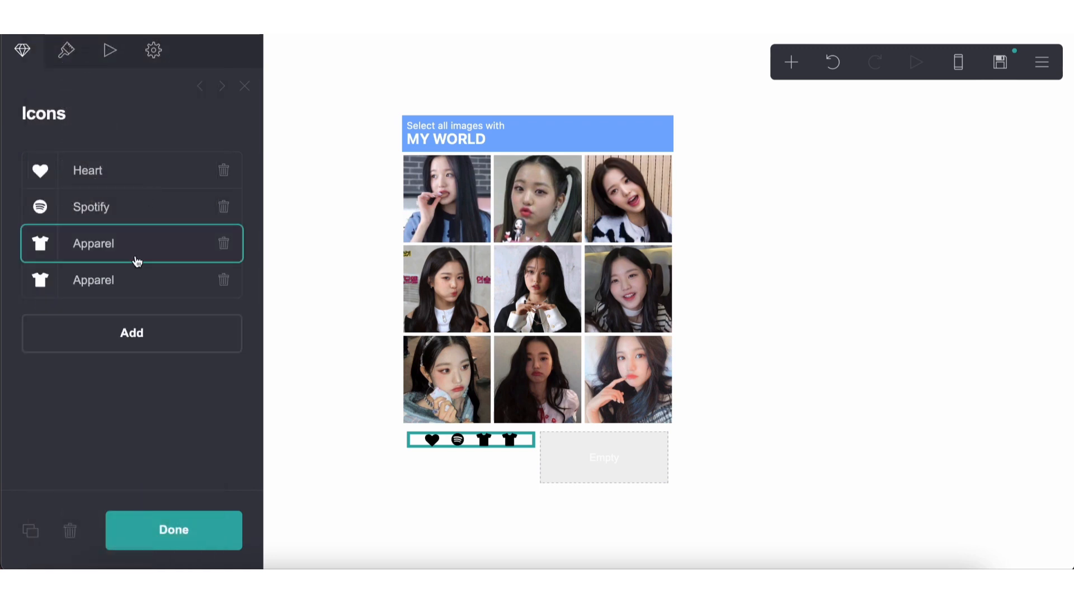
pyautogui.click(131, 320)
pyautogui.write('cur')
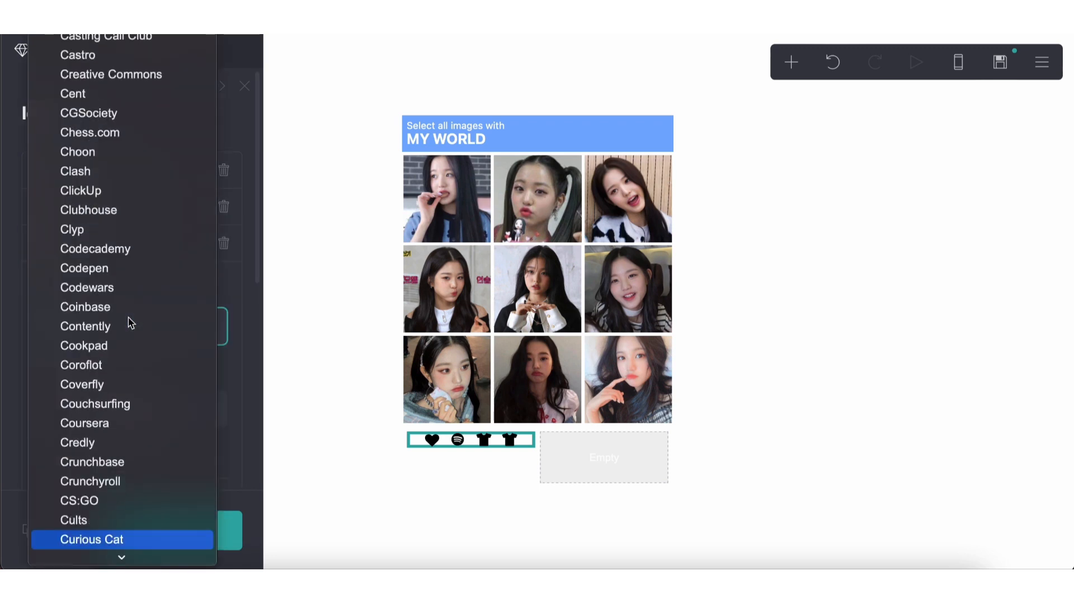
pyautogui.press('Return')
# Change the fourth icon's type from Apparel to YouTube.
pyautogui.click(102, 251)
pyautogui.click(100, 293)
pyautogui.click(113, 351)
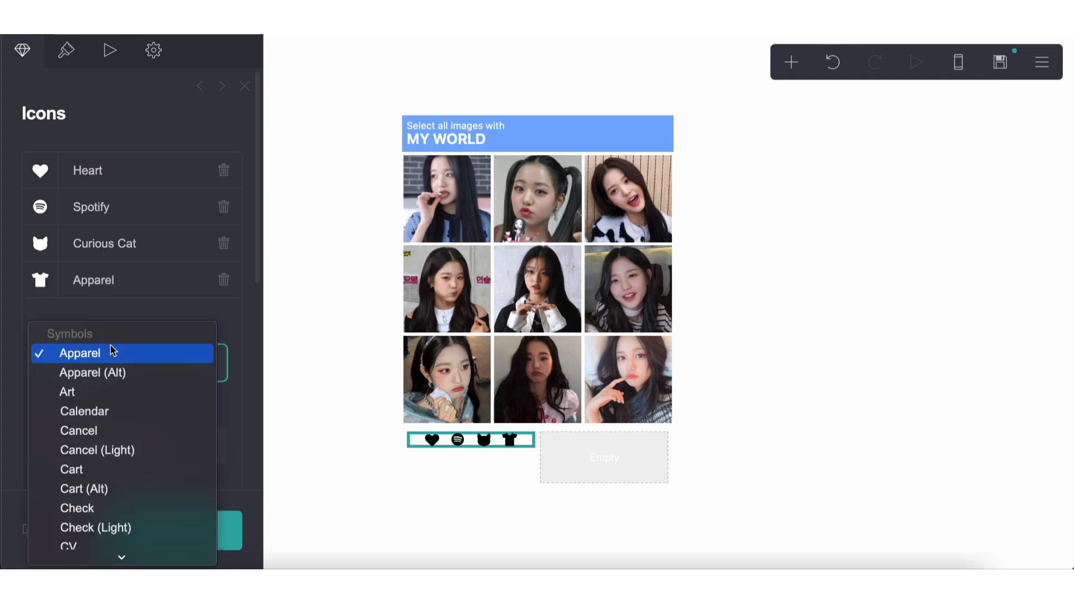
pyautogui.scroll(-10, 112, 391)
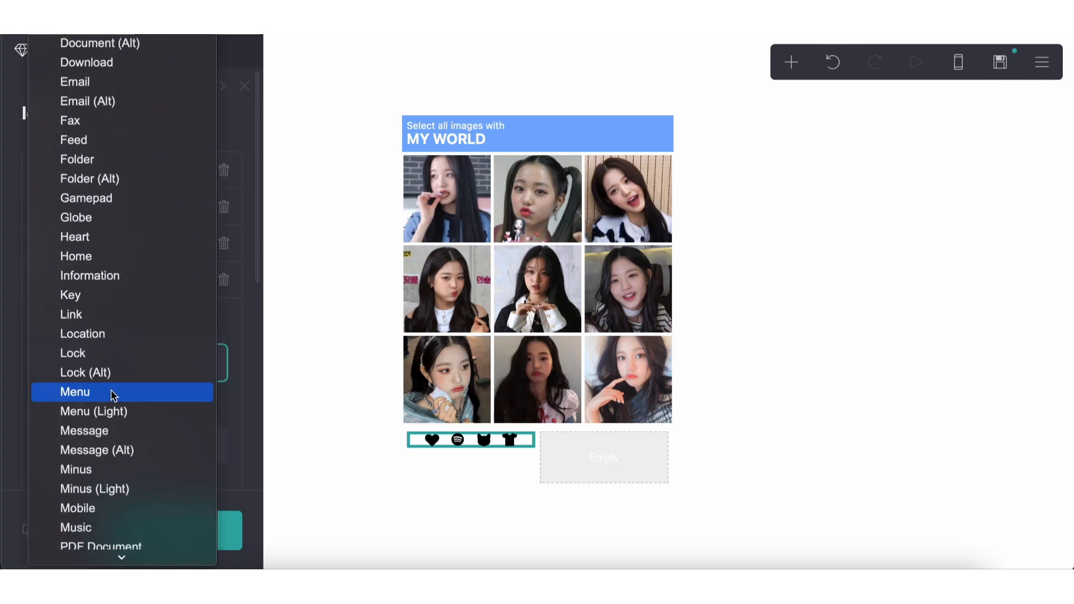
pyautogui.scroll(-10, 124, 402)
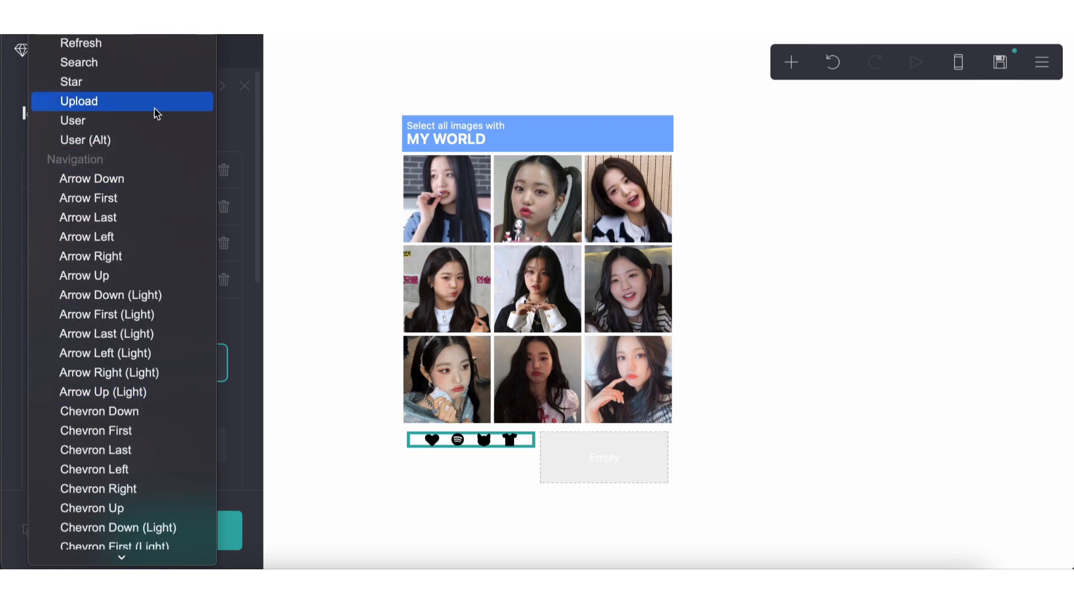
pyautogui.scroll(3, 121, 87)
pyautogui.write('yo')
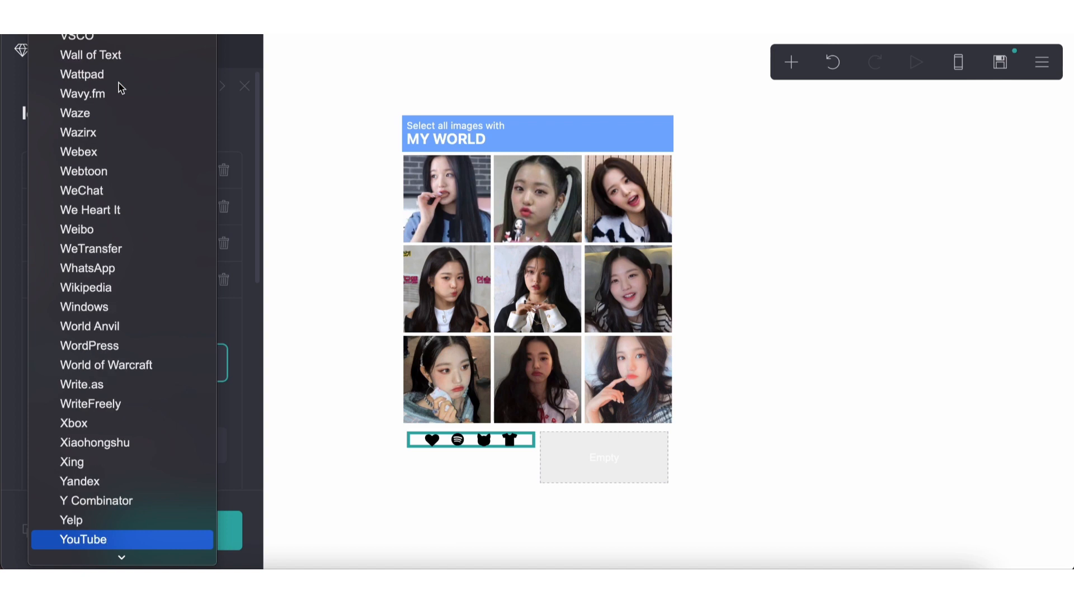
pyautogui.press('Down')
pyautogui.press('Return')
# Reduce the spacing between the four footer icons to 0.375.
pyautogui.click(67, 52)
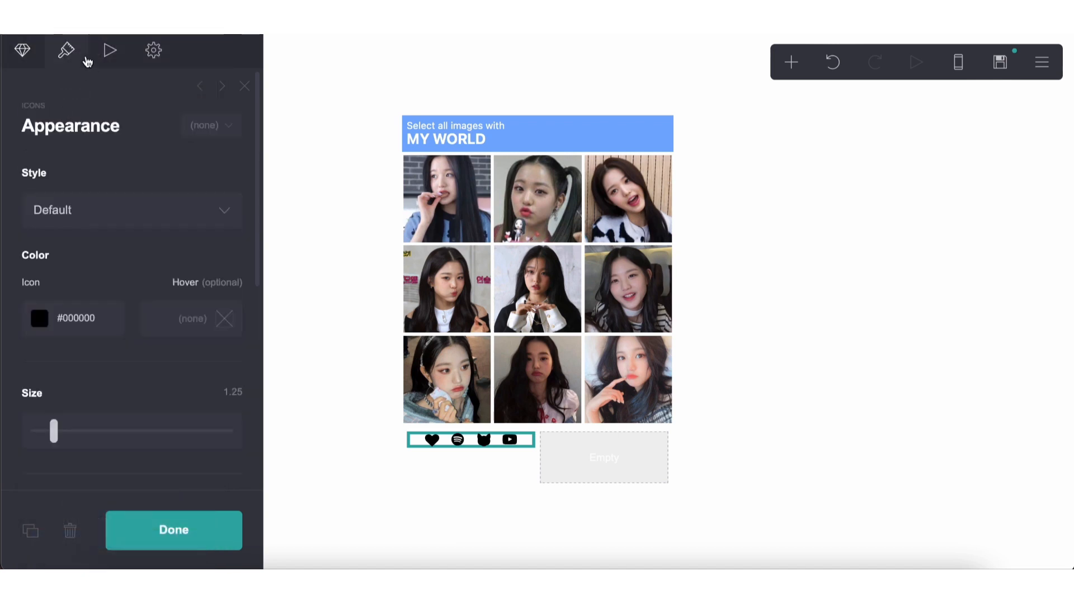
pyautogui.scroll(-3, 80, 383)
pyautogui.moveTo(99, 388); pyautogui.dragTo(71, 388)
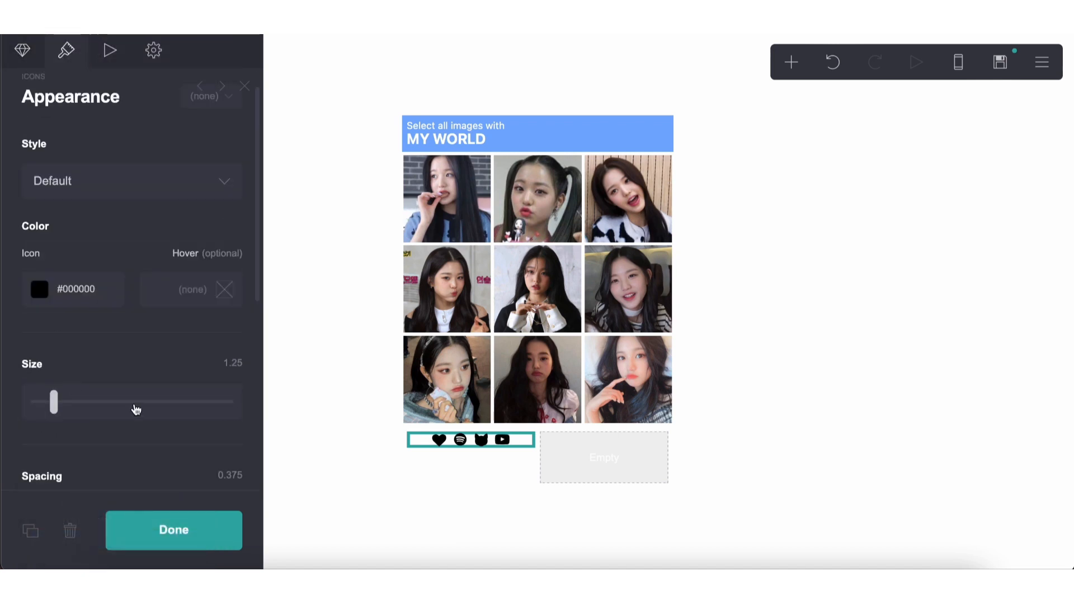
pyautogui.click(386, 503)
pyautogui.click(486, 526)
pyautogui.click(489, 448)
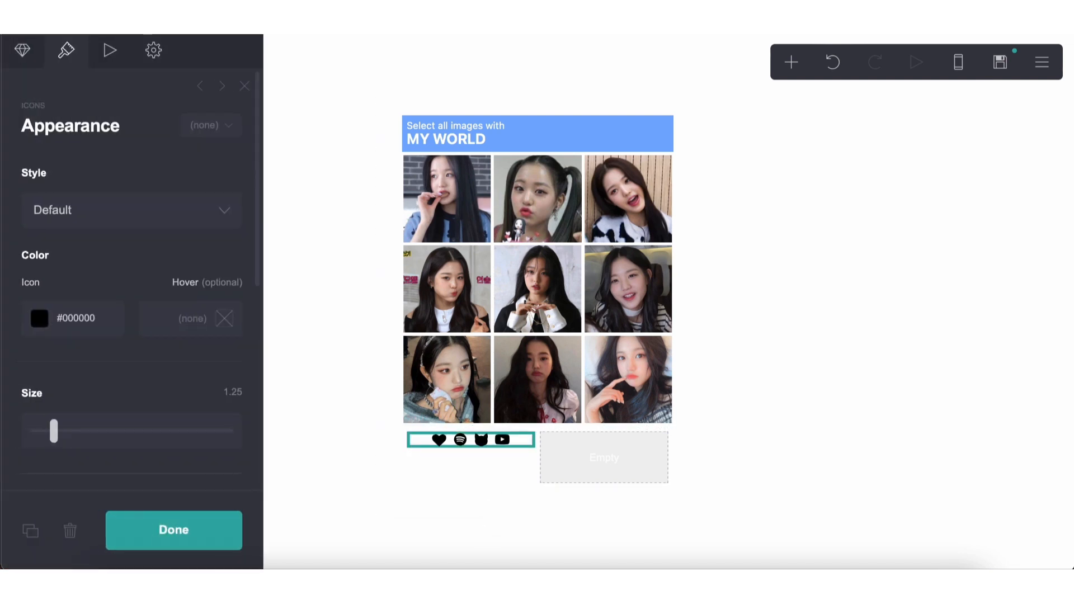
pyautogui.click(791, 62)
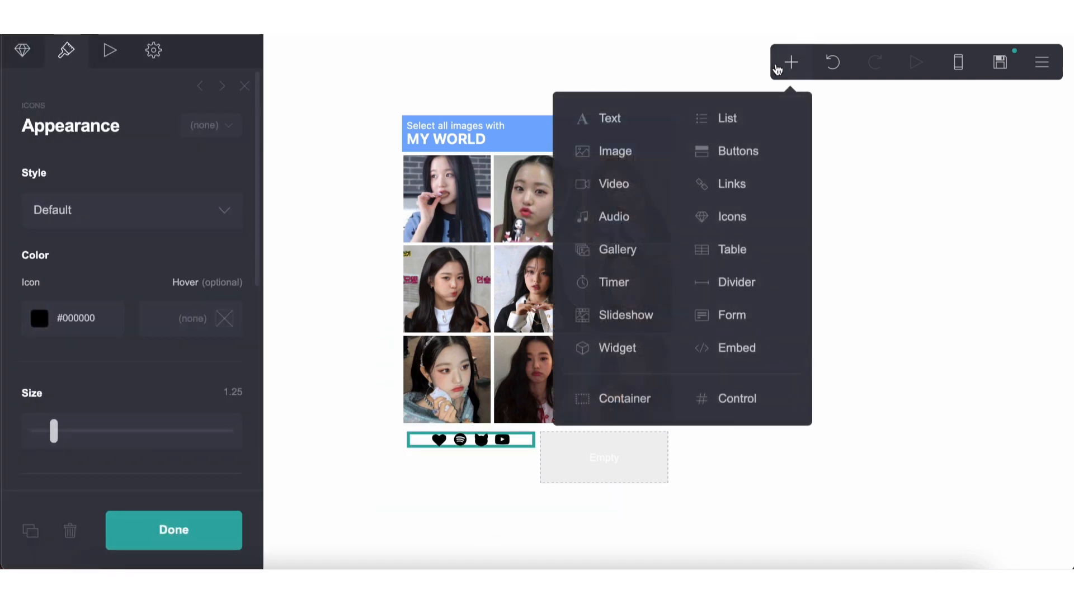
pyautogui.click(706, 179)
pyautogui.click(83, 529)
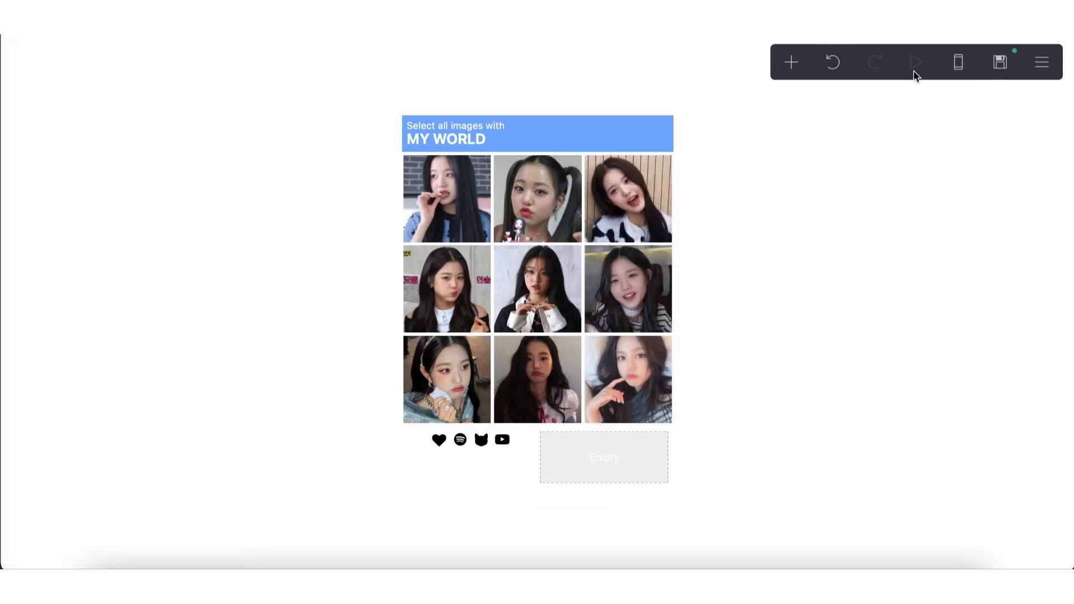
# Add a Buttons element and place it in the empty footer column beside the icons.
pyautogui.click(791, 61)
pyautogui.click(747, 151)
pyautogui.moveTo(551, 479); pyautogui.dragTo(609, 441)
# Set the footer button's width to 4.875 and its height to 2.25.
pyautogui.click(67, 51)
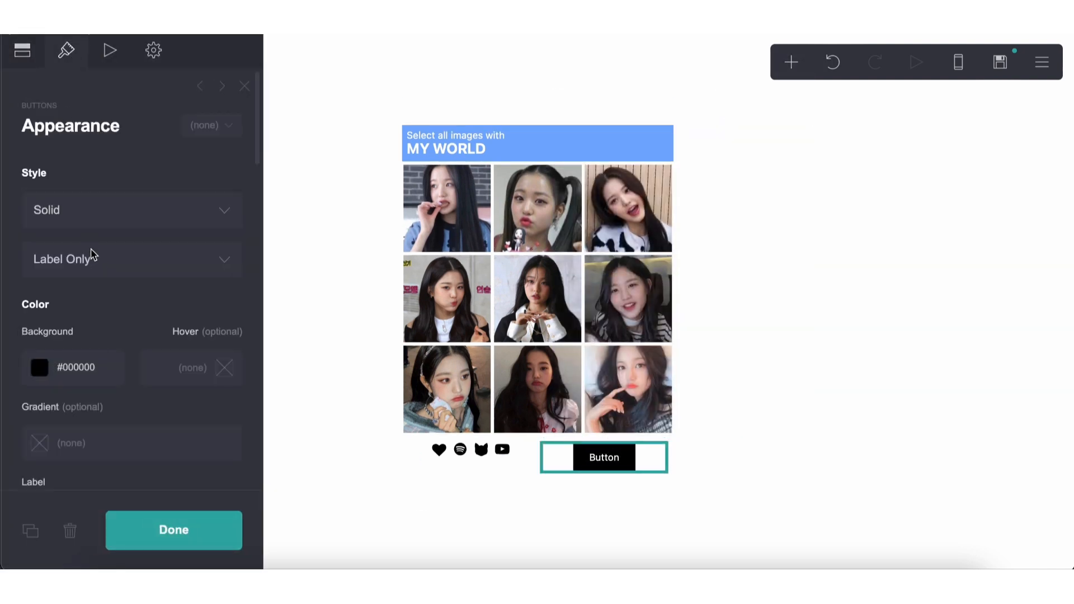
pyautogui.scroll(-5, 87, 268)
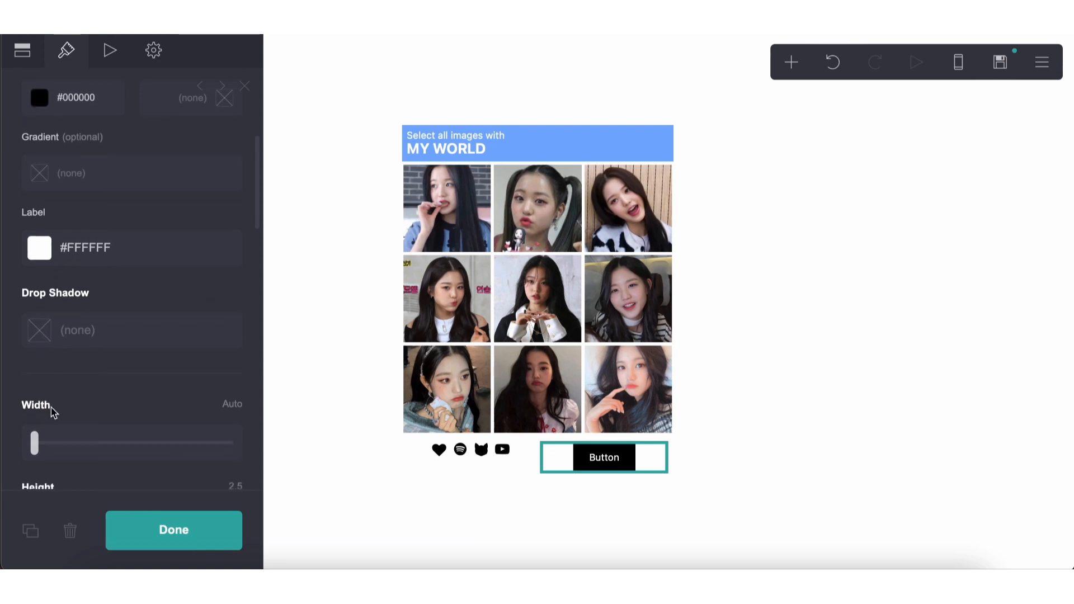
pyautogui.moveTo(37, 446); pyautogui.dragTo(60, 442)
pyautogui.scroll(5, 114, 303)
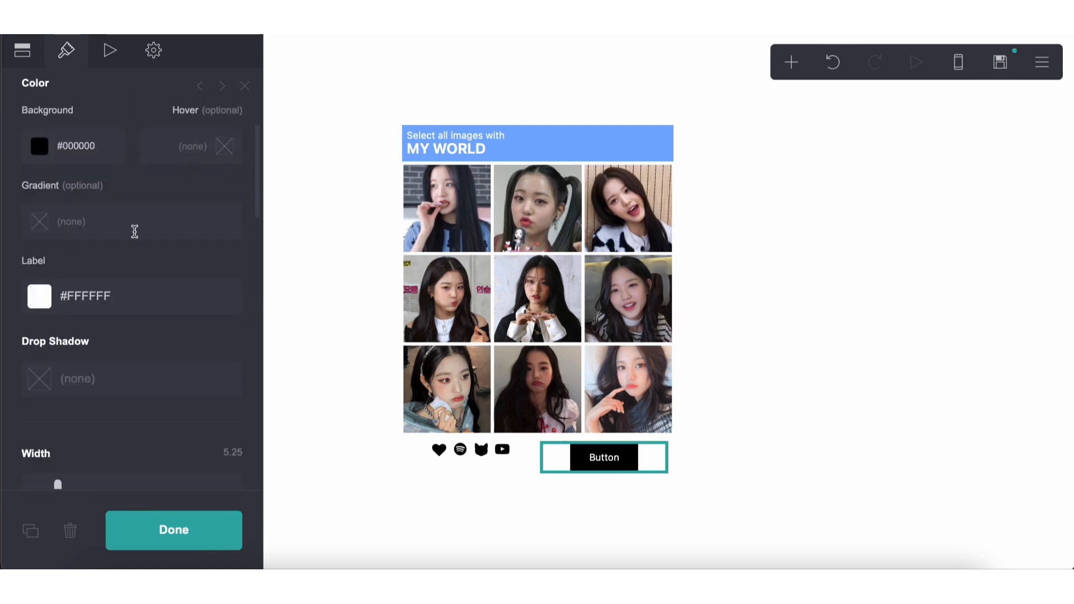
pyautogui.scroll(-8, 149, 216)
pyautogui.scroll(-2, 92, 327)
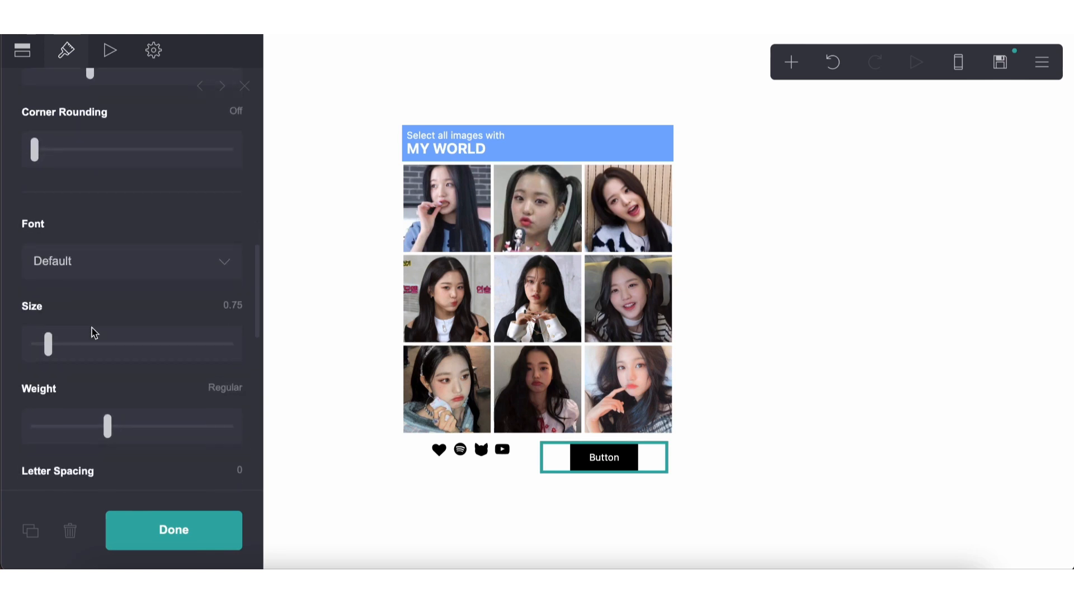
pyautogui.scroll(6, 92, 327)
pyautogui.moveTo(58, 340); pyautogui.dragTo(50, 340)
pyautogui.scroll(3, 50, 340)
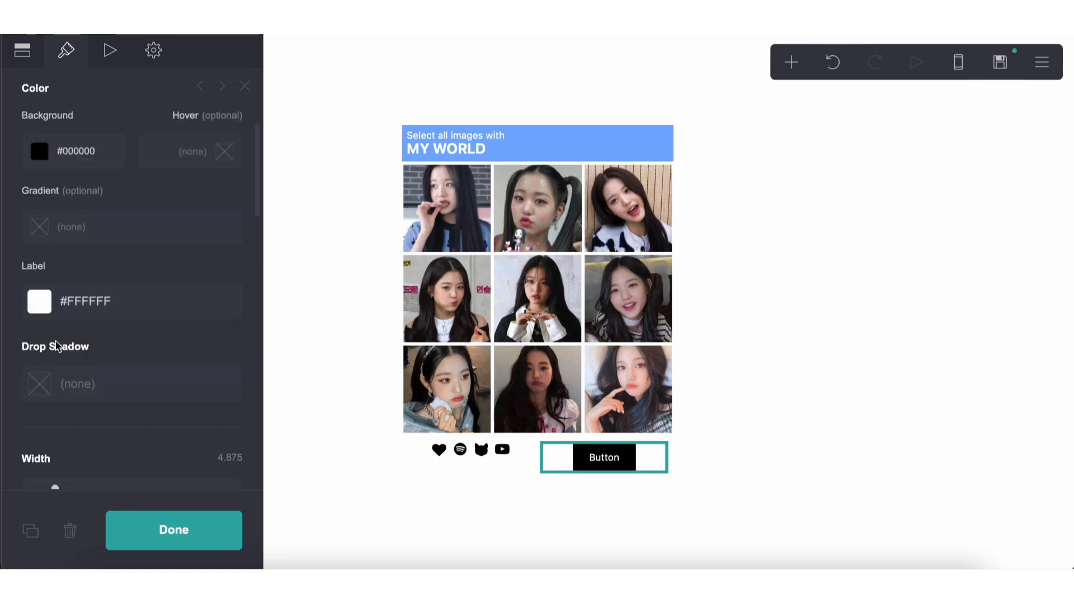
pyautogui.scroll(-10, 55, 346)
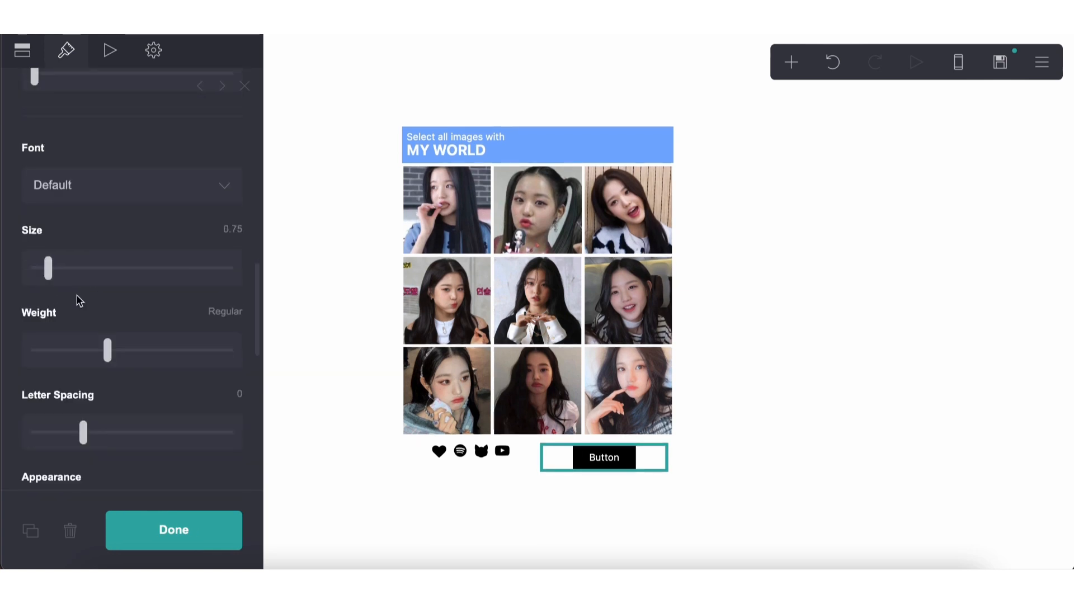
pyautogui.scroll(3, 78, 296)
# Change the MY WORLD header container's background to the deeper blue #699CFF and copy its colour code.
pyautogui.click(534, 132)
pyautogui.scroll(-10, 138, 287)
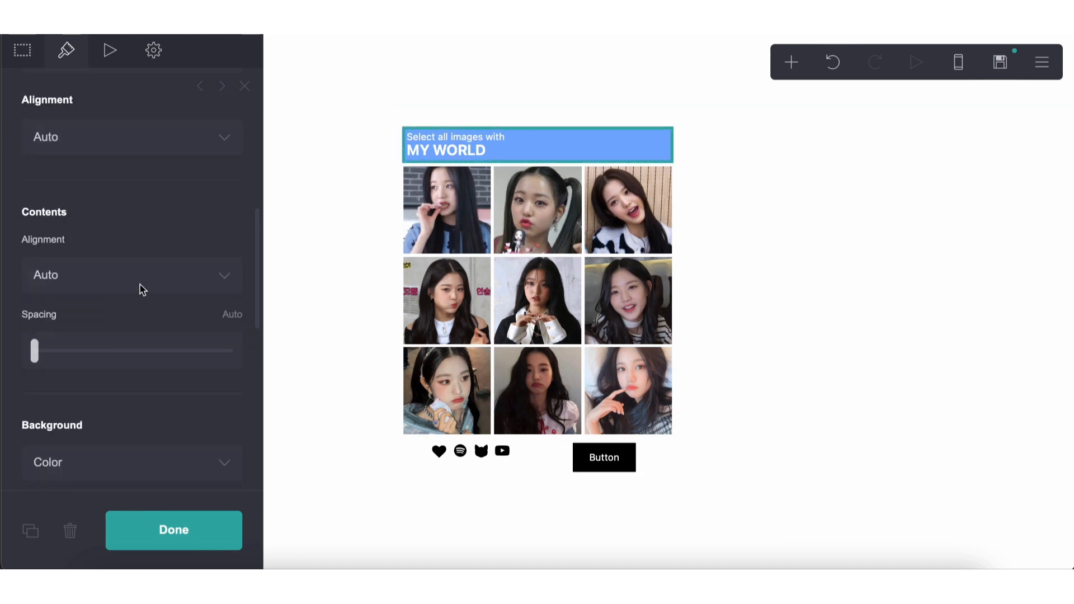
pyautogui.click(106, 174)
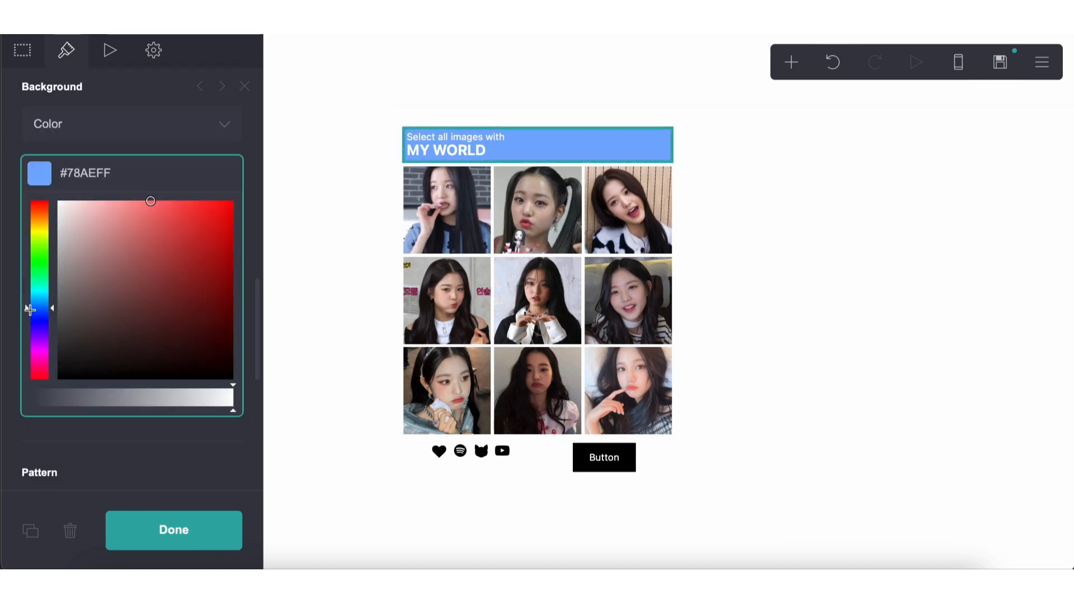
pyautogui.moveTo(32, 309); pyautogui.dragTo(32, 311)
pyautogui.moveTo(161, 226); pyautogui.dragTo(162, 200)
pyautogui.doubleClick(92, 174)
pyautogui.hotkey('ctrl', 'c')
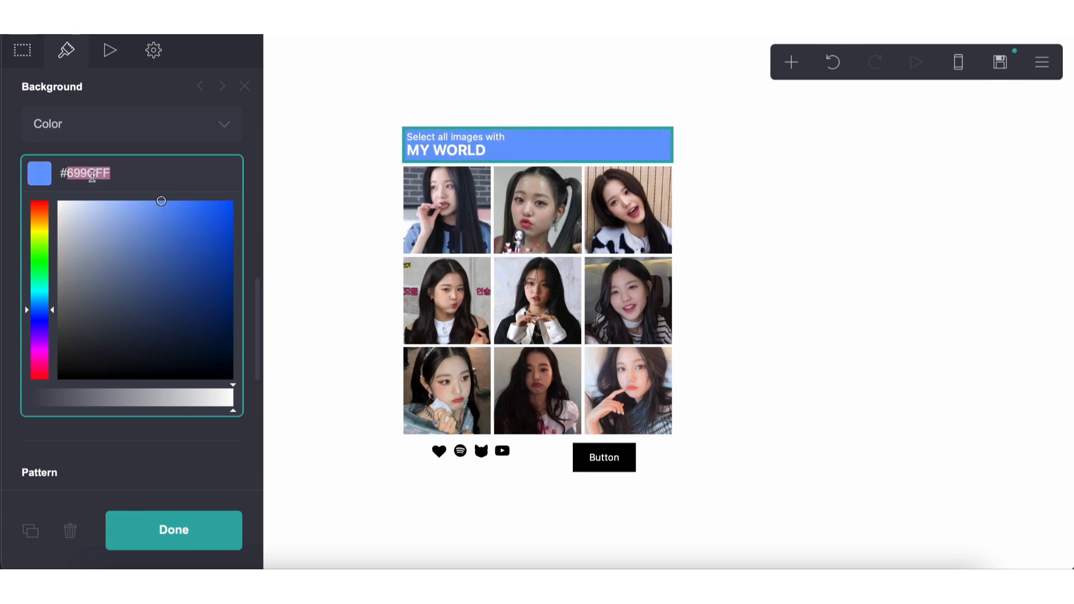
# Set the footer button's background colour to the copied header blue, #699CFF.
pyautogui.click(606, 458)
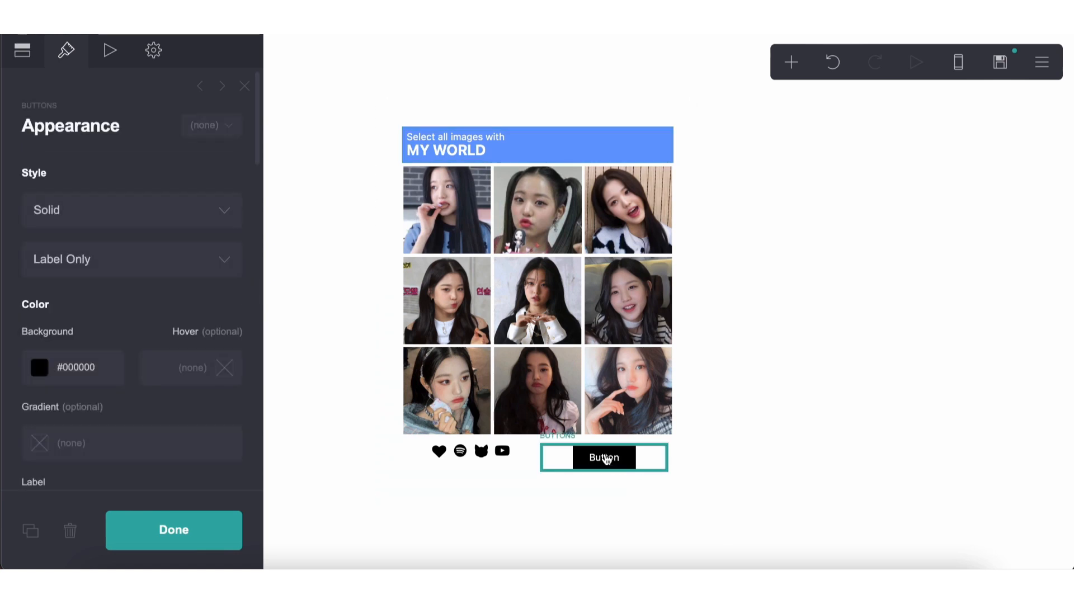
pyautogui.scroll(-4, 134, 369)
pyautogui.click(80, 146)
pyautogui.doubleClick(80, 145)
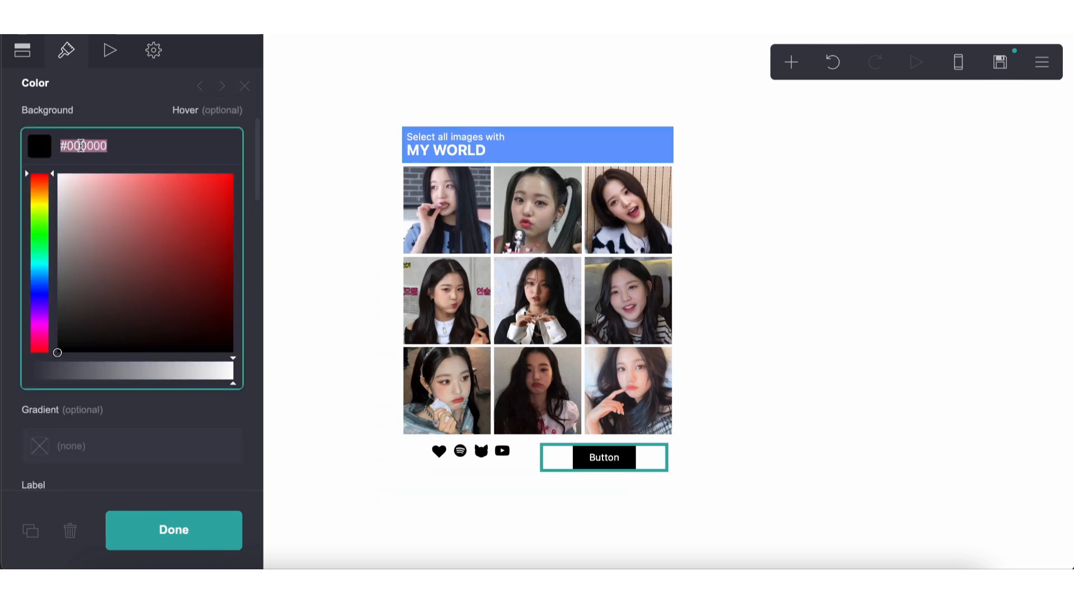
pyautogui.hotkey('ctrl', 'v')
pyautogui.click(68, 95)
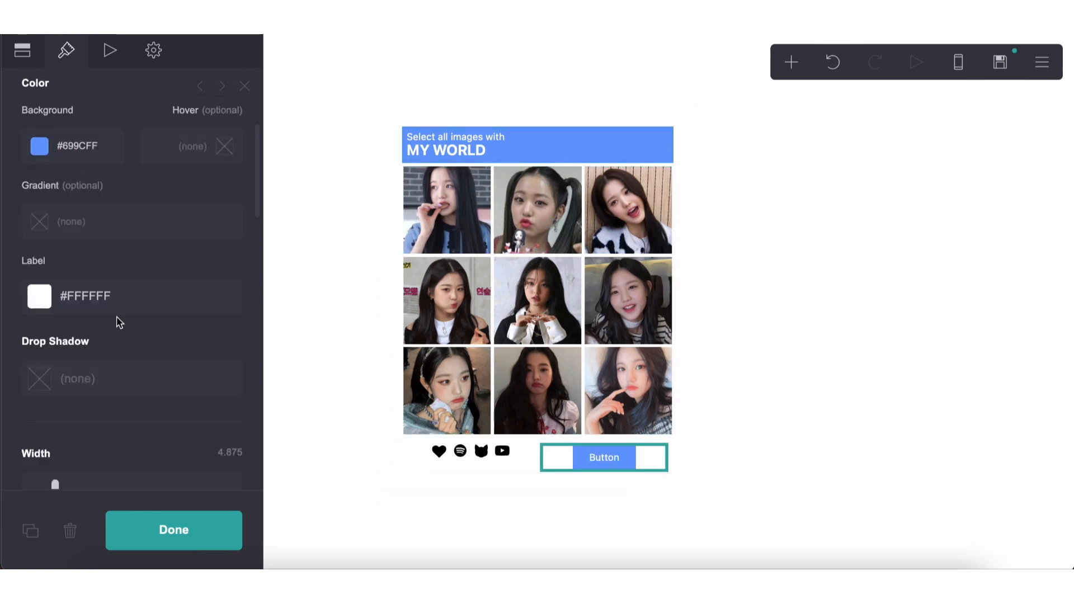
# Set the footer button's label weight to Bold.
pyautogui.scroll(-8, 67, 352)
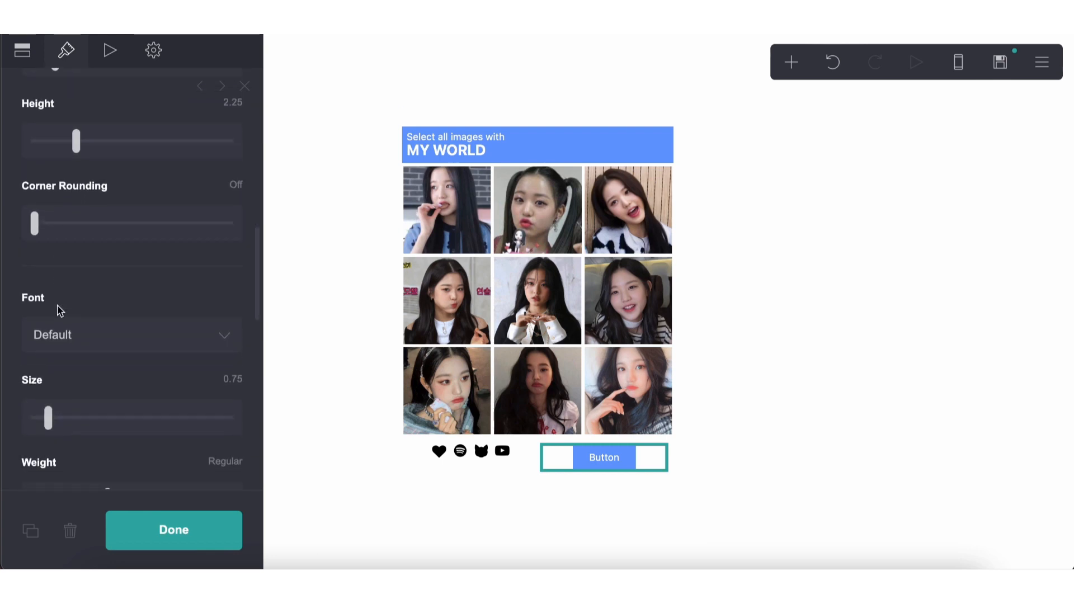
pyautogui.scroll(-3, 62, 408)
pyautogui.moveTo(108, 361); pyautogui.dragTo(192, 367)
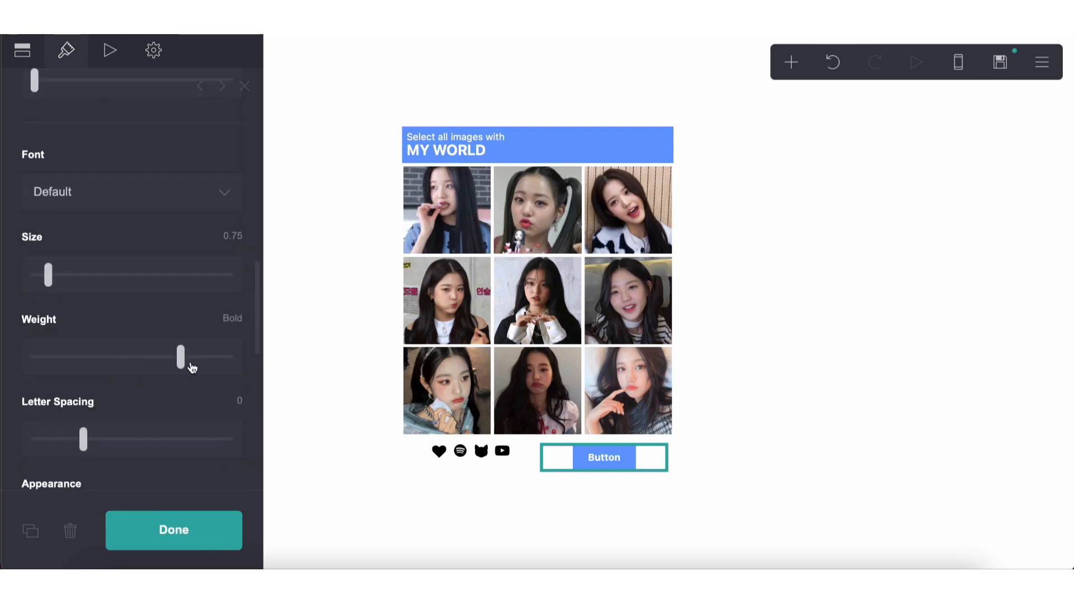
# Label the footer button VERIFY and set its URL to #next.
pyautogui.click(22, 51)
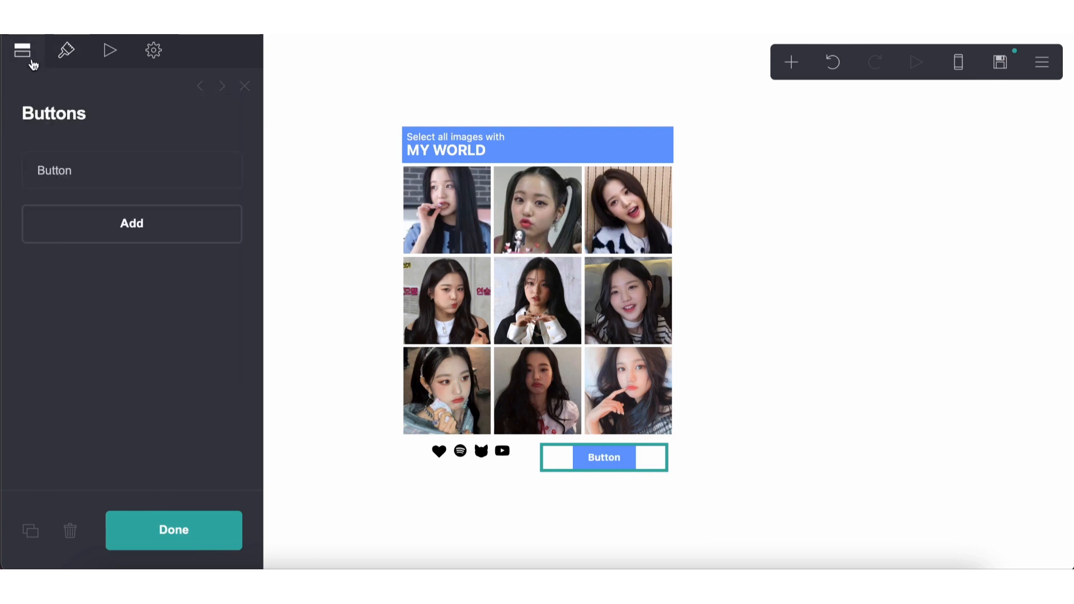
pyautogui.click(87, 182)
pyautogui.doubleClick(100, 252)
pyautogui.write('VERIFY')
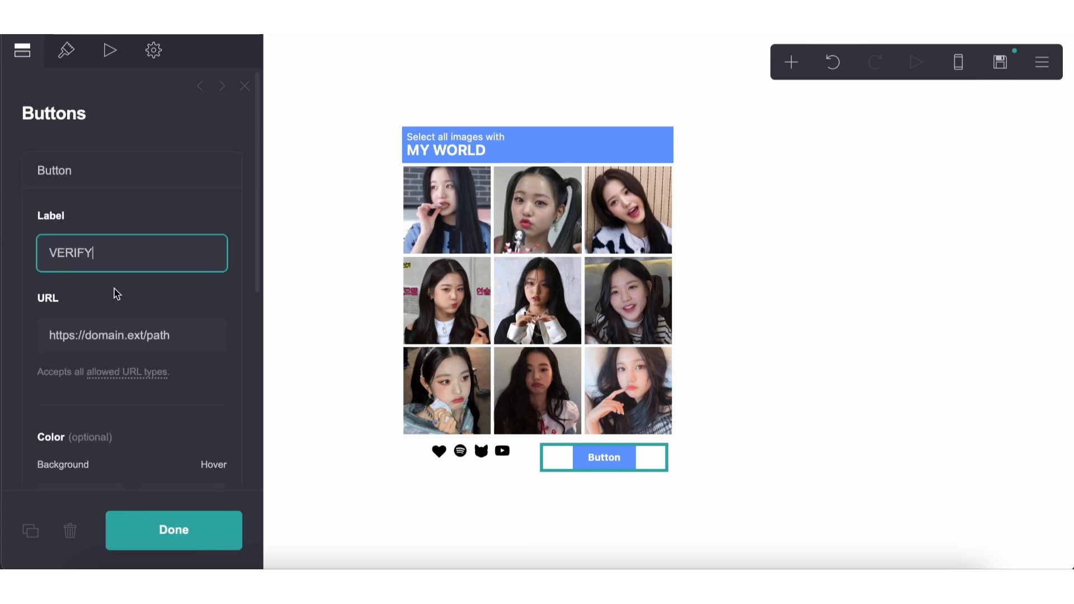
pyautogui.click(196, 339)
pyautogui.press('super+a')
pyautogui.write('#next')
pyautogui.press('Return')
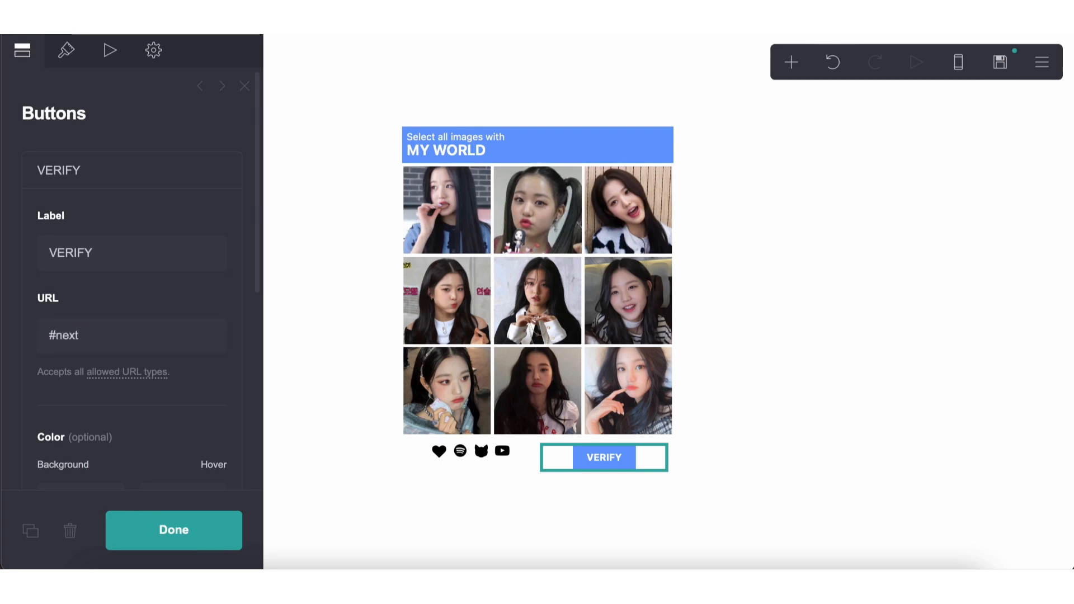
# Add a Text element beneath the icons in the footer column.
pyautogui.click(738, 307)
pyautogui.click(791, 62)
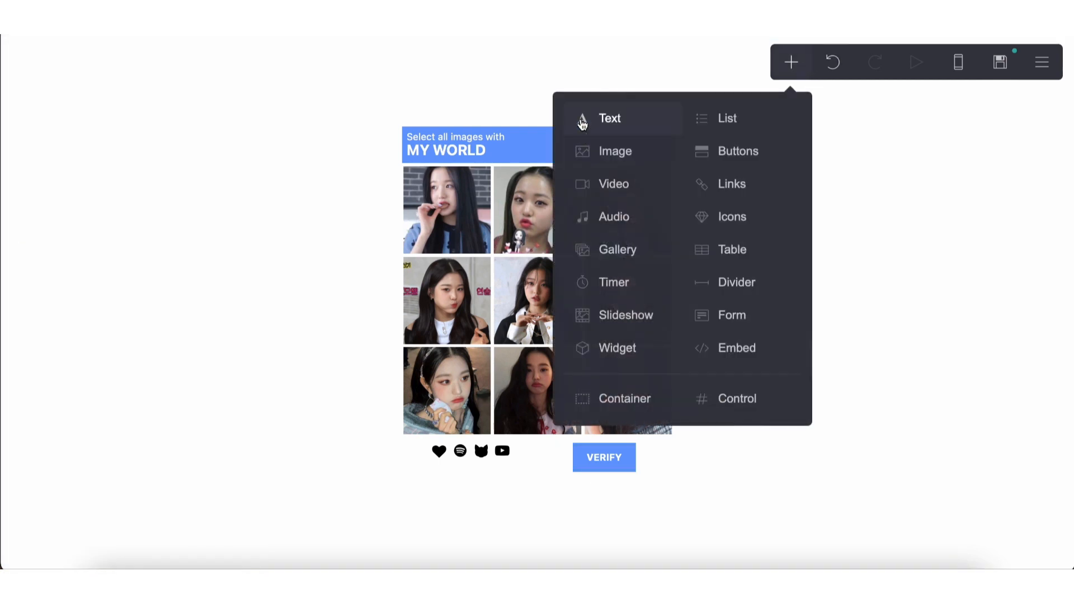
pyautogui.click(582, 115)
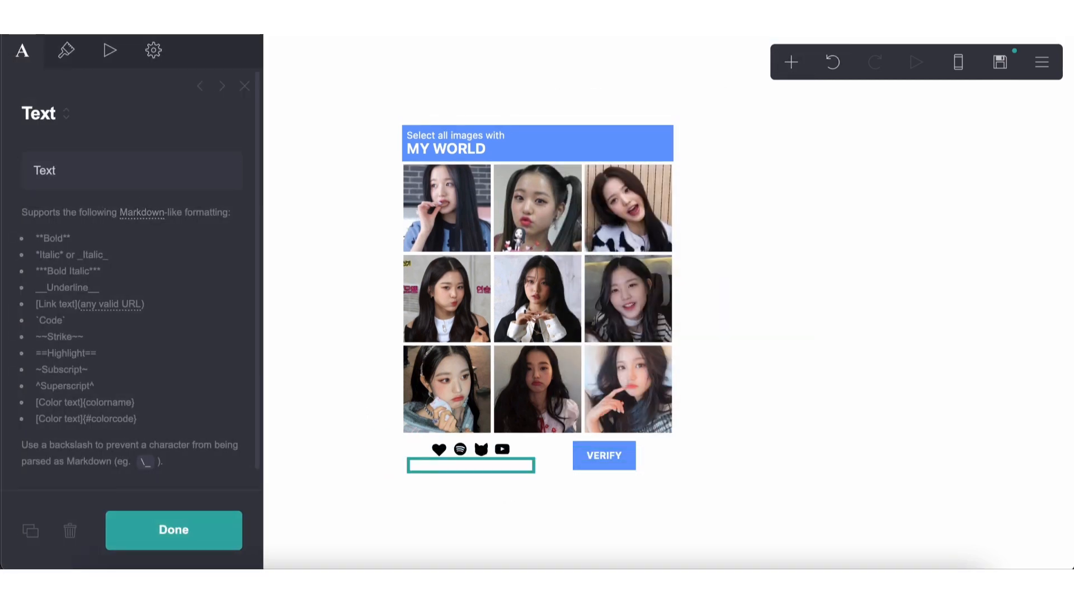
# Set the new text element's colour to the dark grey #636363.
pyautogui.click(66, 50)
pyautogui.click(107, 210)
pyautogui.moveTo(81, 356); pyautogui.dragTo(17, 351)
pyautogui.click(143, 105)
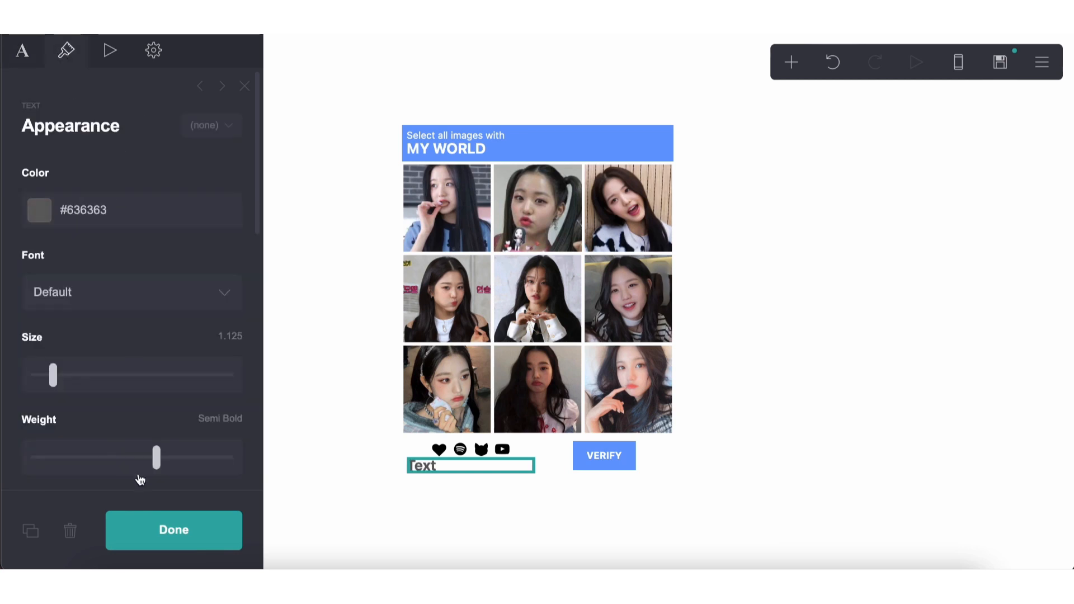
# Style the footer text with Regular weight, size 0.75 and margins of 0.125.
pyautogui.click(110, 446)
pyautogui.moveTo(51, 381); pyautogui.dragTo(45, 378)
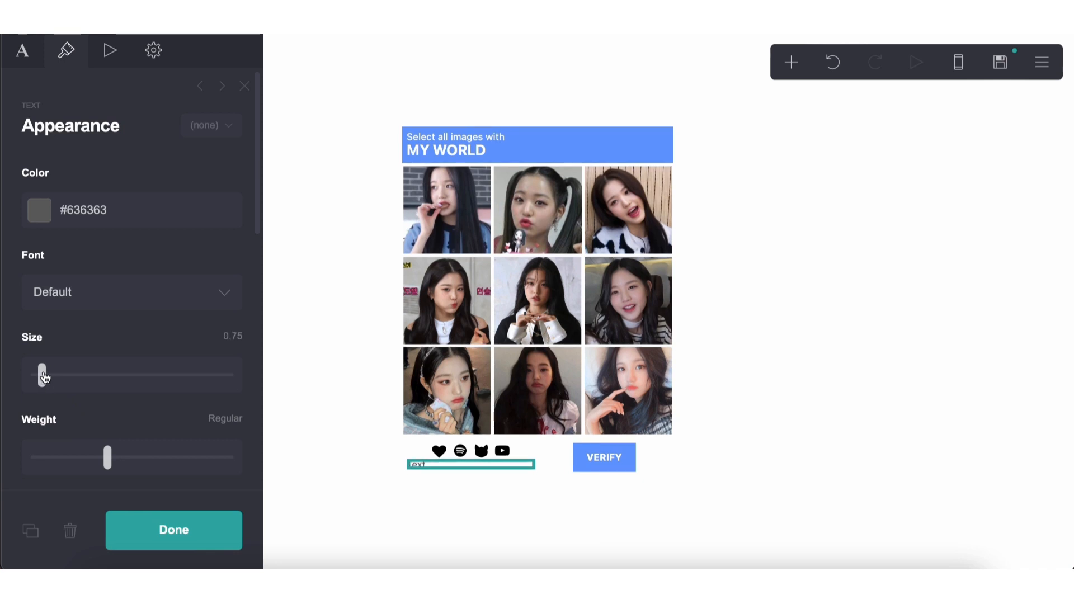
pyautogui.scroll(-6, 44, 377)
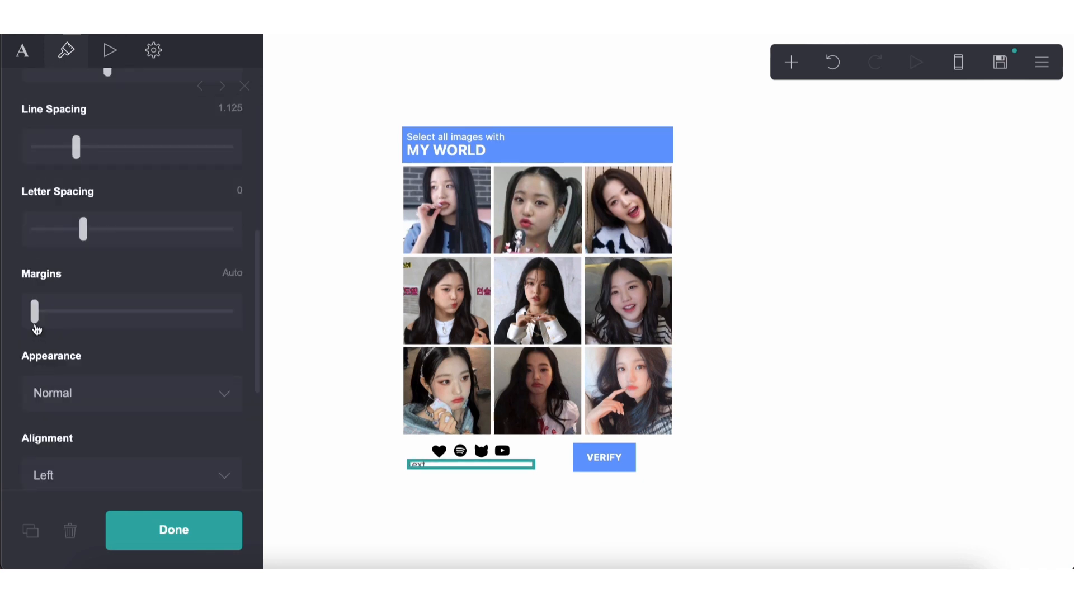
pyautogui.moveTo(35, 312); pyautogui.dragTo(47, 312)
# Set the alignment of the text under the footer icons to Center.
pyautogui.scroll(-4, 90, 400)
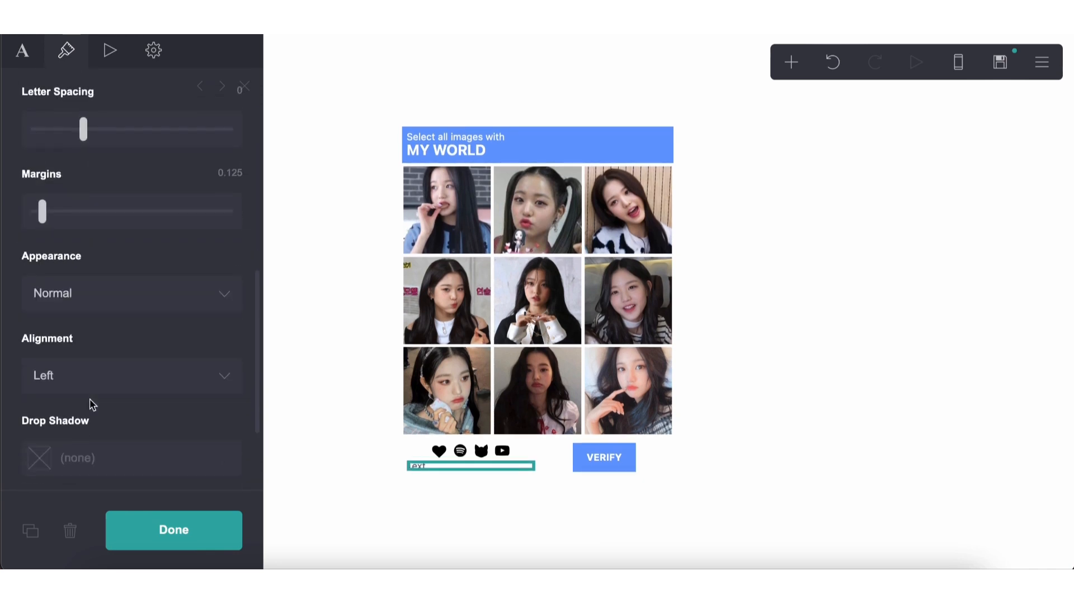
pyautogui.click(91, 263)
pyautogui.click(93, 260)
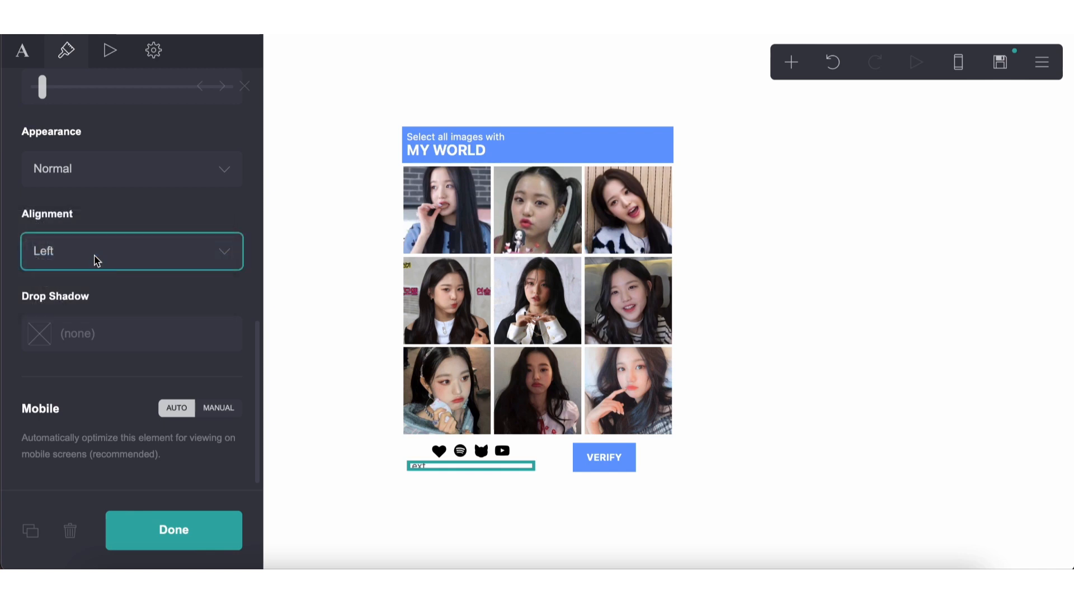
# Change the footer text to "ib alarm on whi" and reduce its size to 0.625.
pyautogui.click(22, 50)
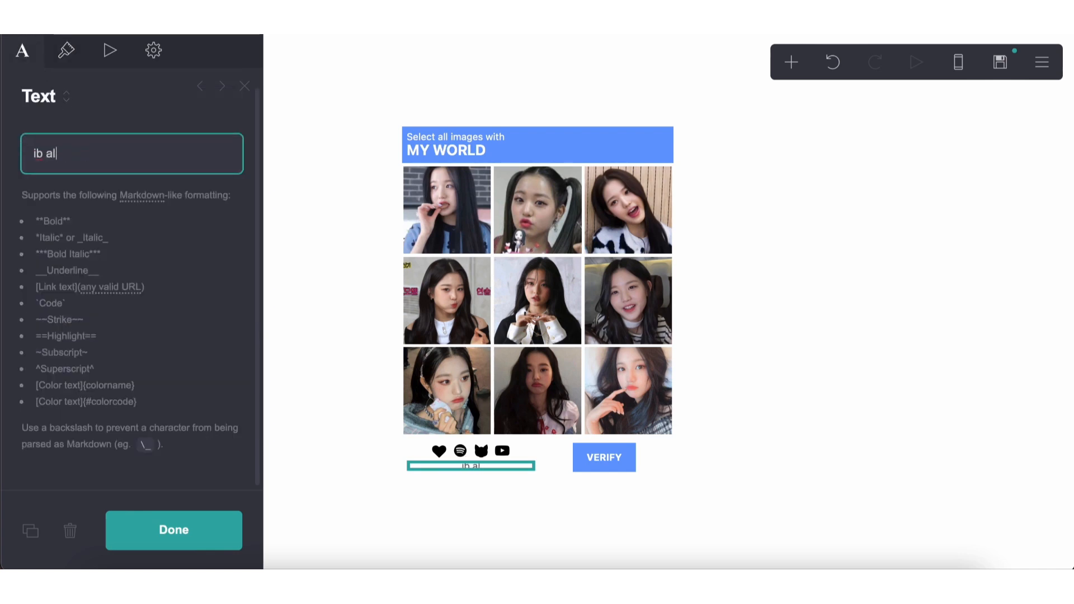
pyautogui.click(64, 59)
pyautogui.moveTo(40, 362); pyautogui.dragTo(36, 362)
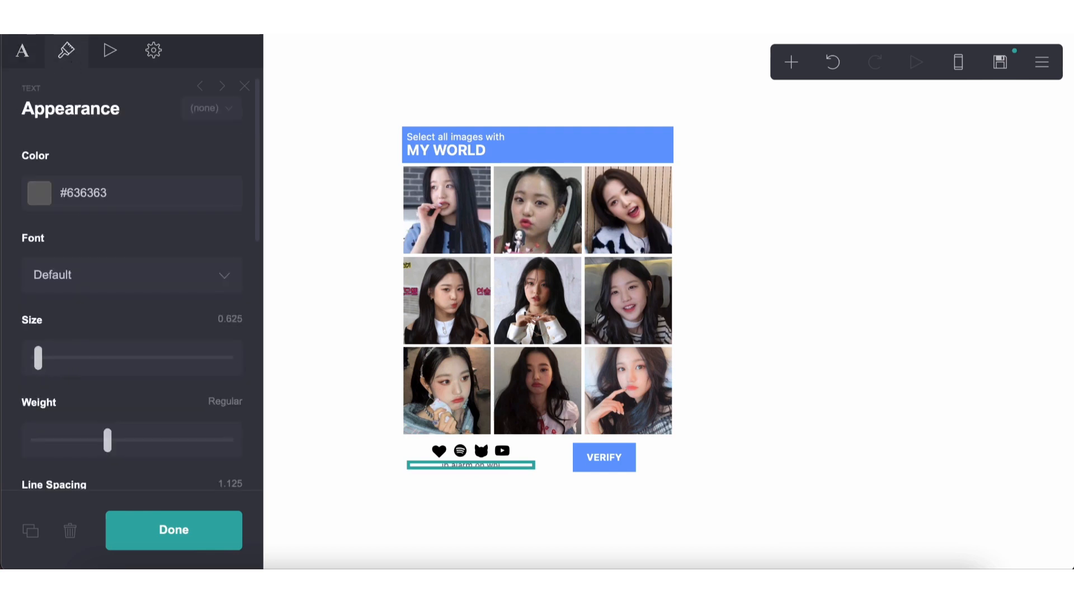
pyautogui.click(443, 512)
pyautogui.click(442, 512)
pyautogui.click(444, 508)
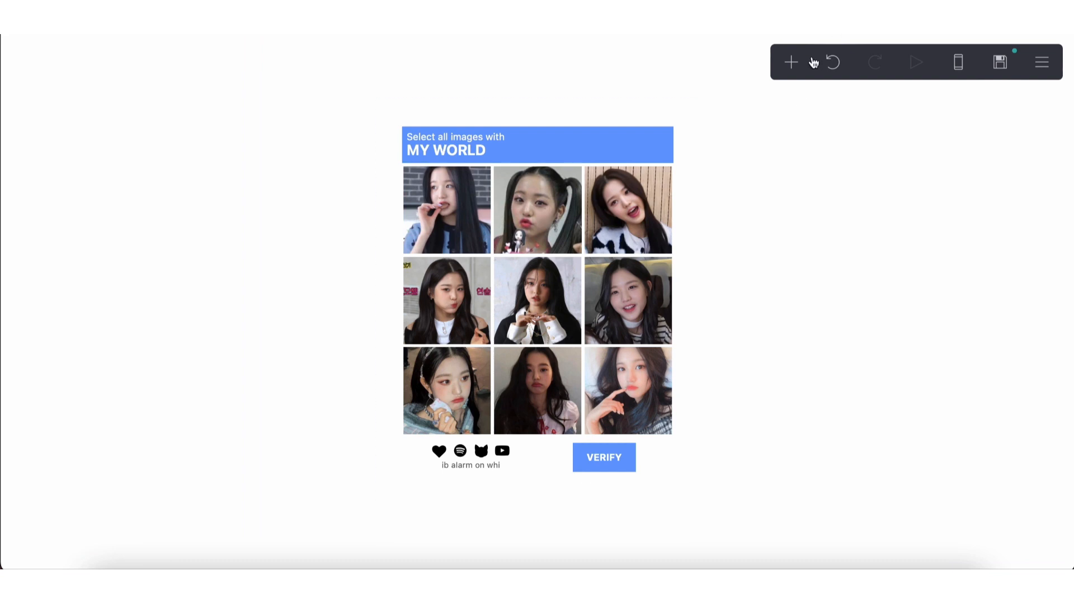
# Add a Control element between the blue header and the gallery and make it a Header Marker.
pyautogui.click(791, 63)
pyautogui.click(750, 400)
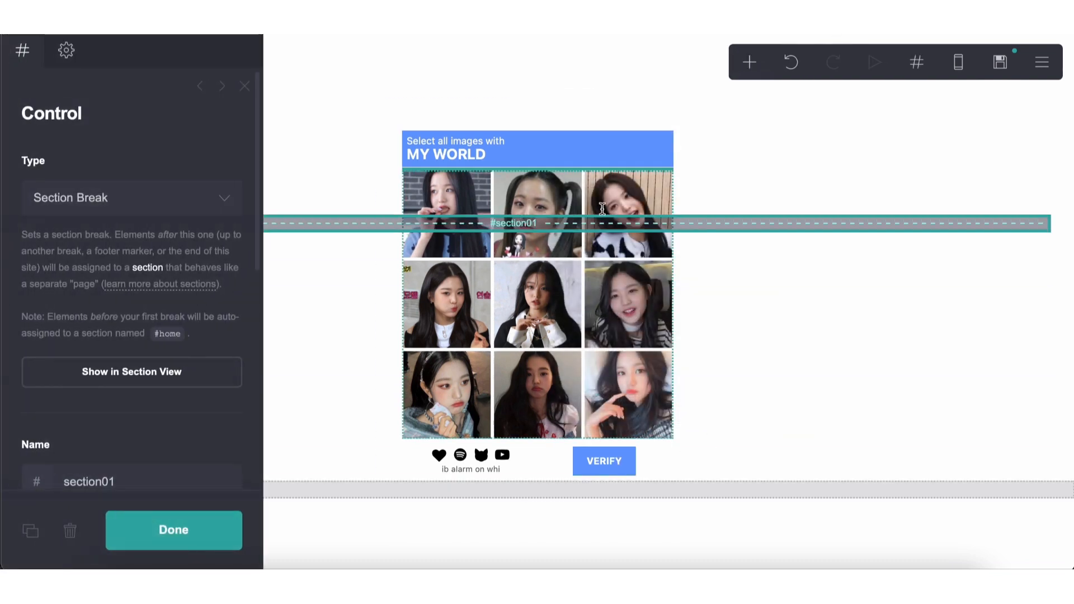
pyautogui.click(197, 211)
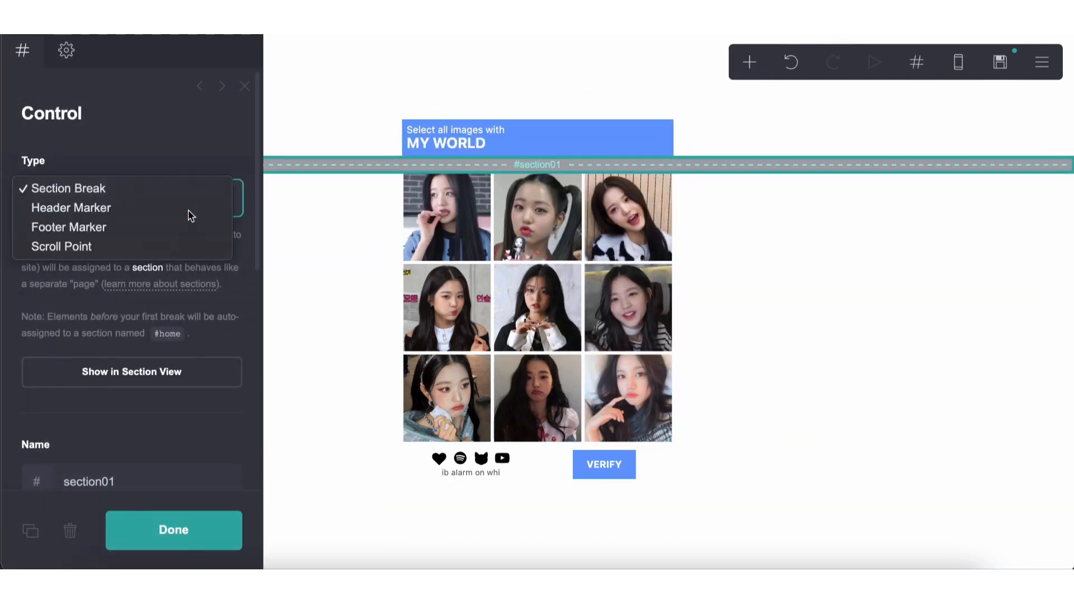
pyautogui.click(168, 207)
# Duplicate the header marker, place the copy below the gallery and change its type to Footer Marker.
pyautogui.click(28, 530)
pyautogui.moveTo(536, 178); pyautogui.dragTo(522, 445)
pyautogui.click(159, 217)
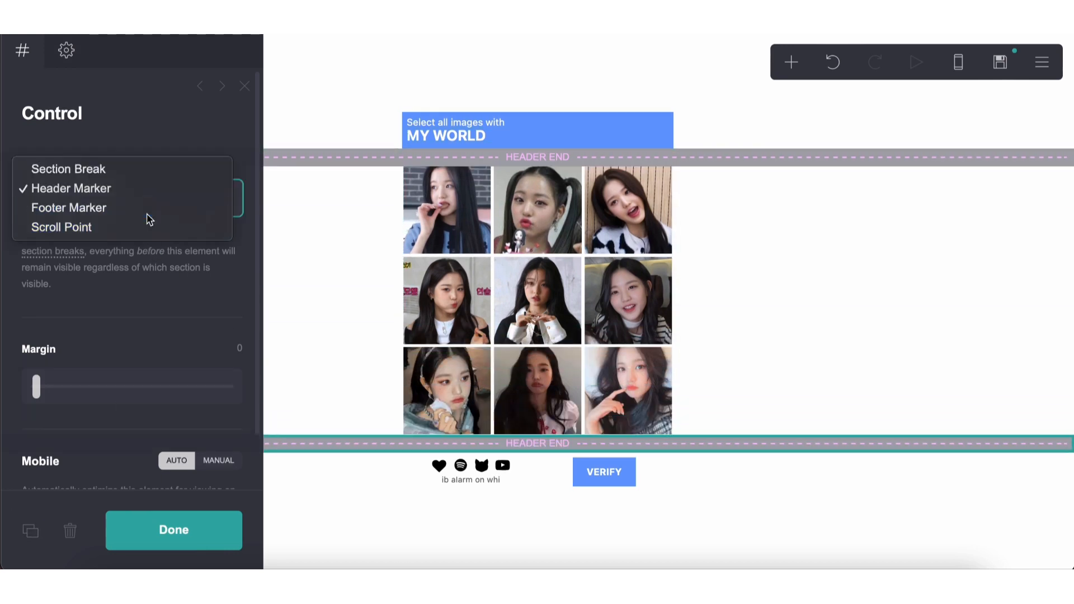
pyautogui.click(146, 207)
# Increase the header marker's margin and set the footer marker's margin to 0.4.
pyautogui.click(600, 156)
pyautogui.click(239, 348)
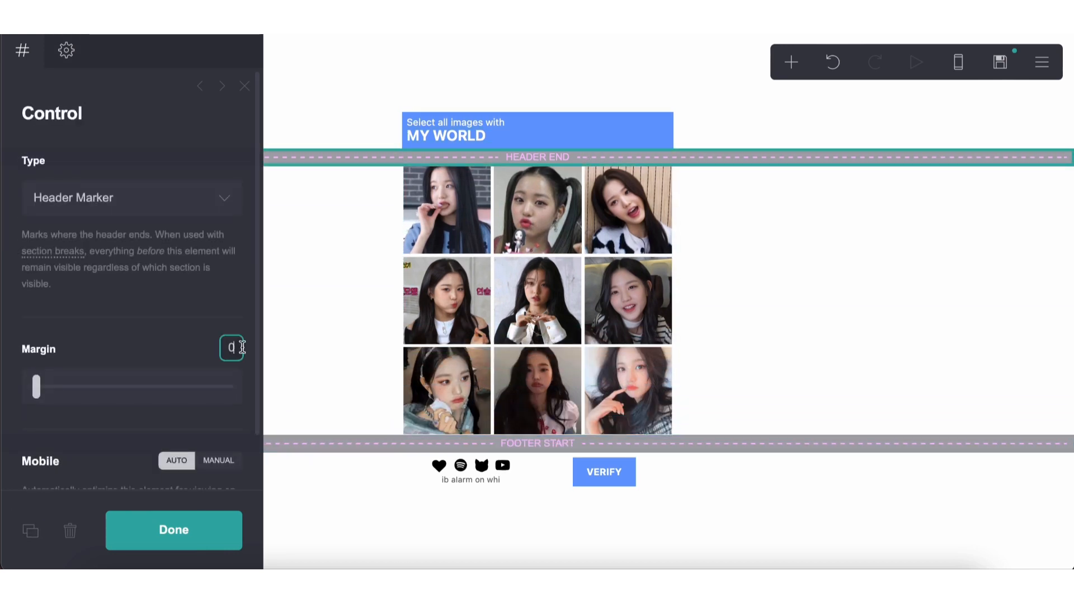
pyautogui.click(439, 450)
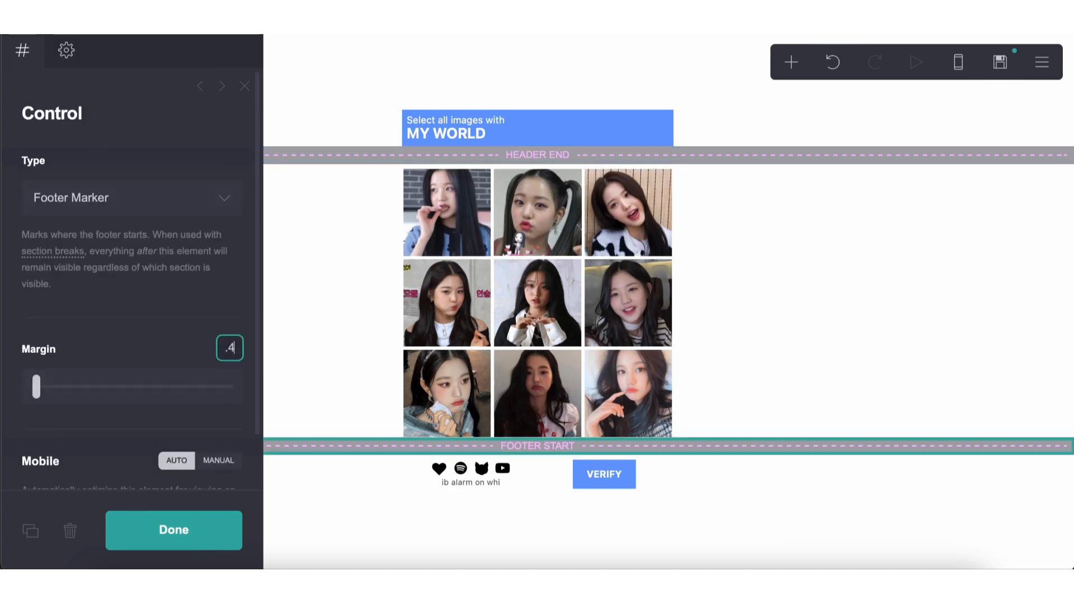
pyautogui.write('.4')
pyautogui.press('Return')
# Add a section break control between the header marker and the gallery and name it home.
pyautogui.click(791, 62)
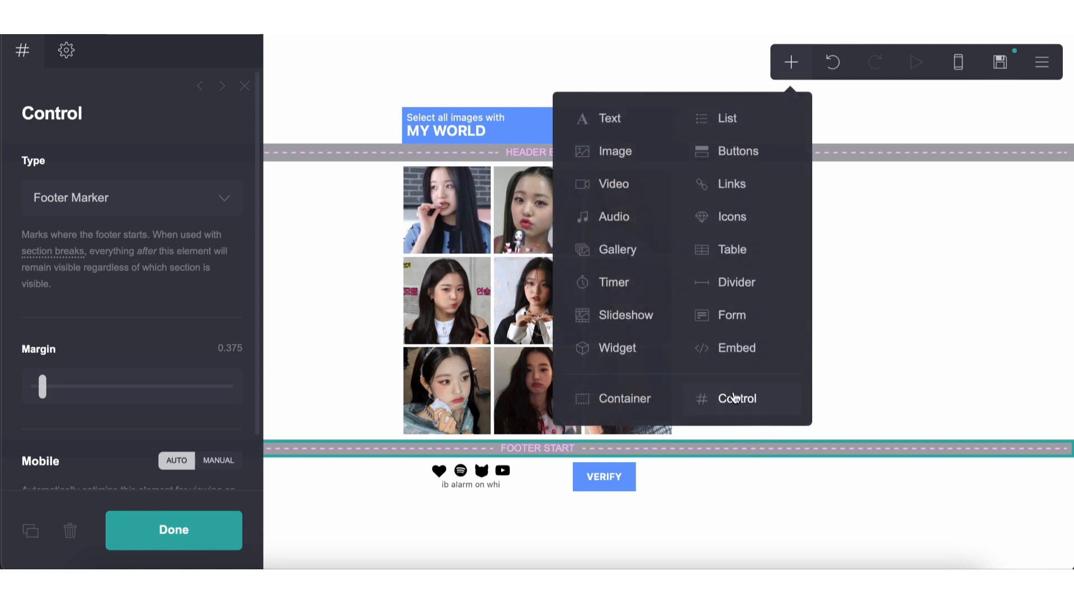
pyautogui.click(735, 398)
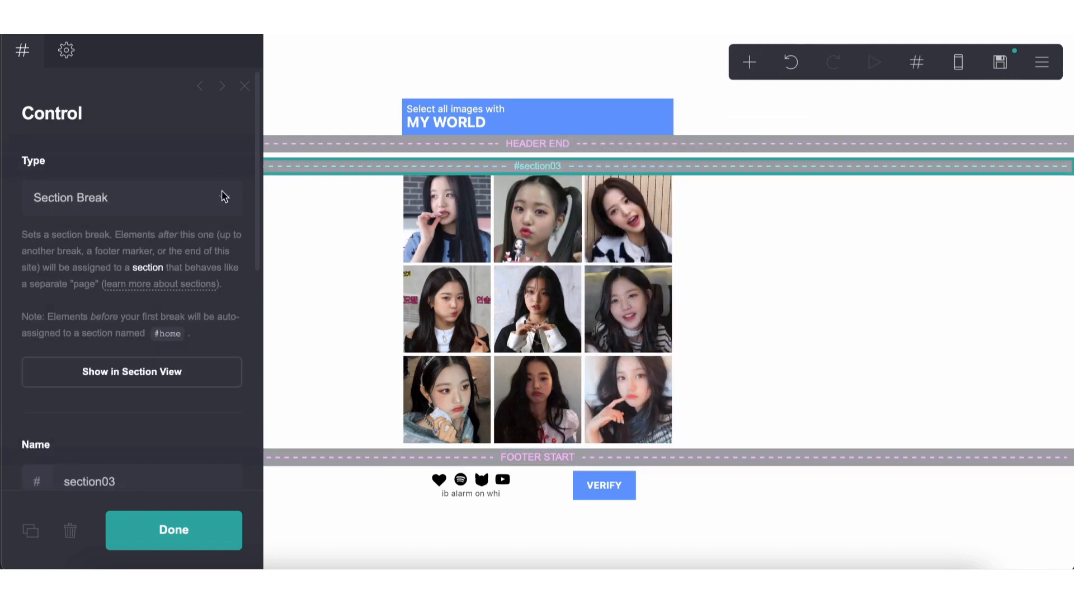
pyautogui.scroll(-1, 157, 461)
pyautogui.doubleClick(142, 421)
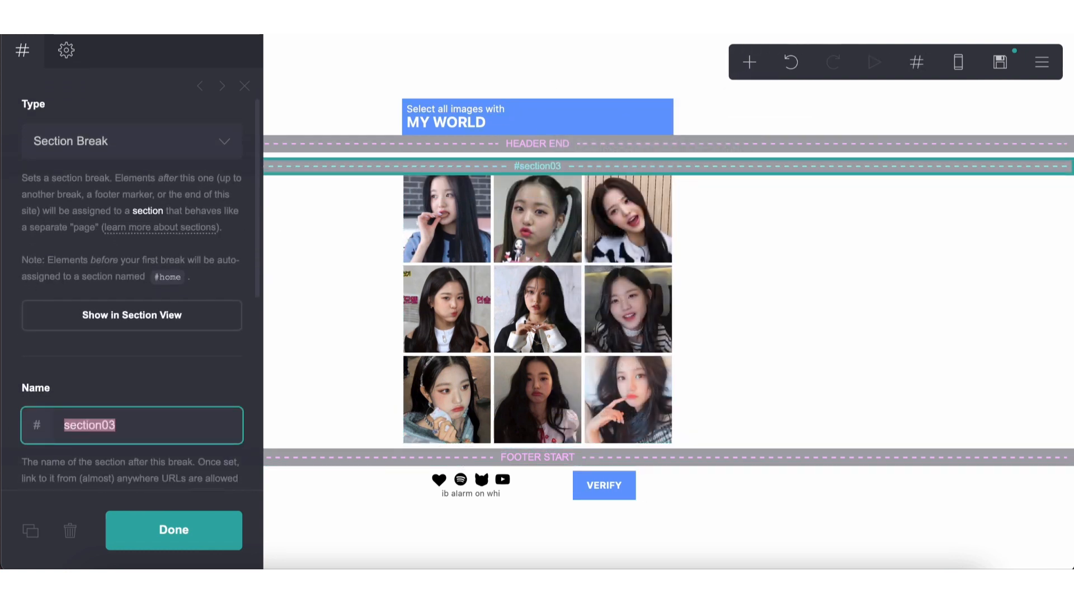
pyautogui.write('home')
# Duplicate the home section break, place the copy between the gallery and the footer marker, and name it next.
pyautogui.click(31, 530)
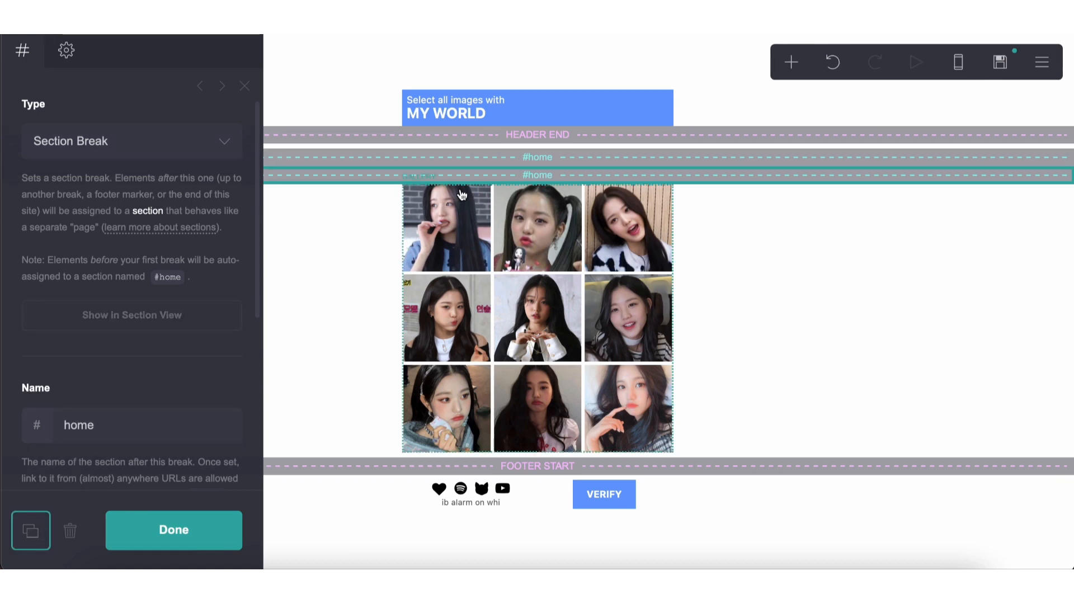
pyautogui.moveTo(486, 181); pyautogui.dragTo(487, 443)
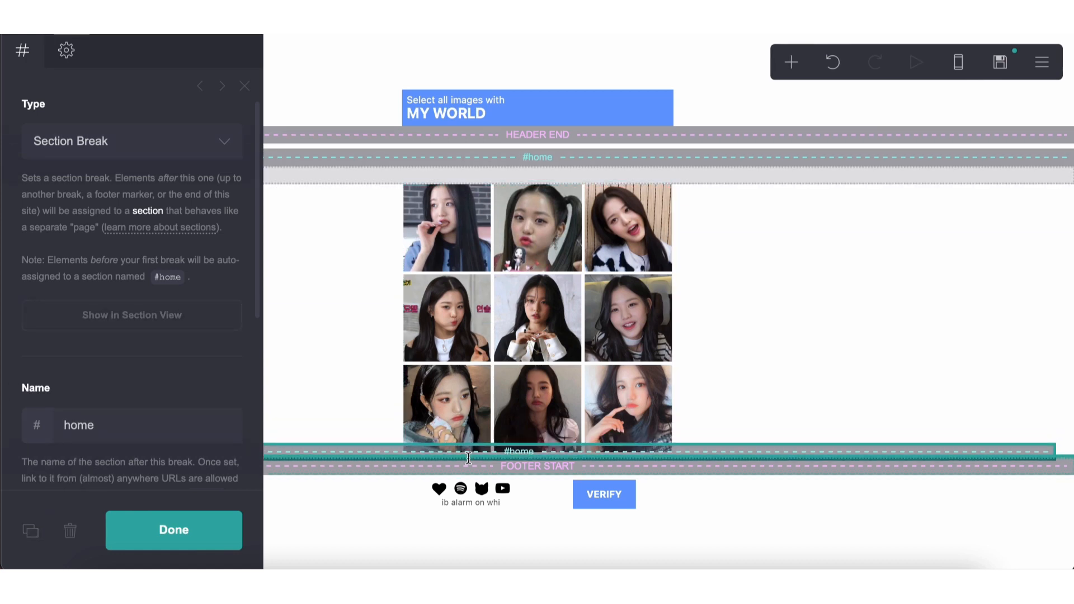
pyautogui.scroll(-2, 164, 332)
pyautogui.doubleClick(78, 293)
pyautogui.press('BackSpace')
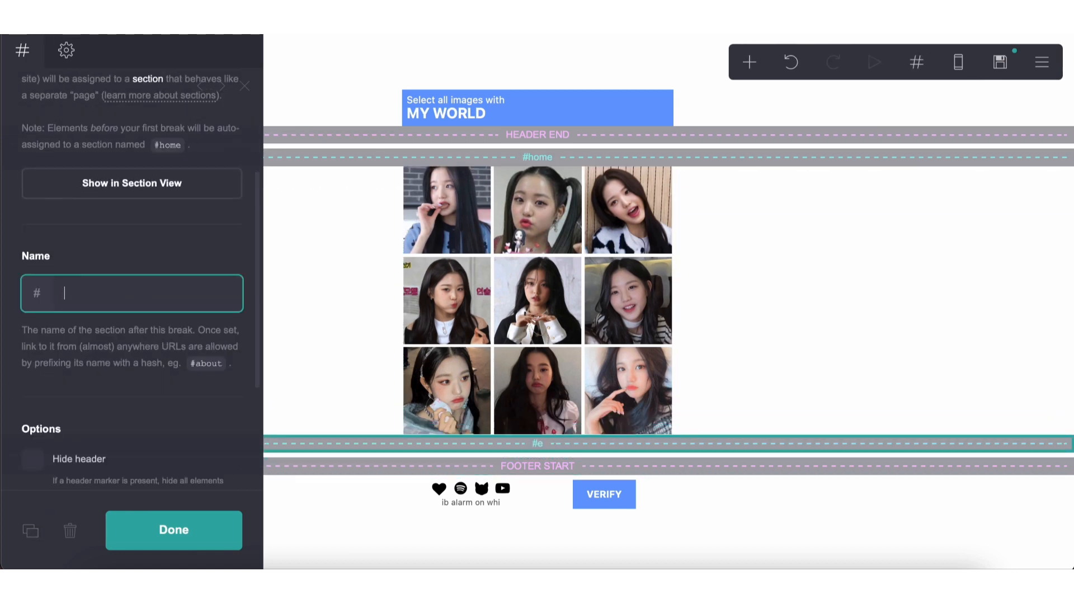
pyautogui.write('next')
pyautogui.click(613, 496)
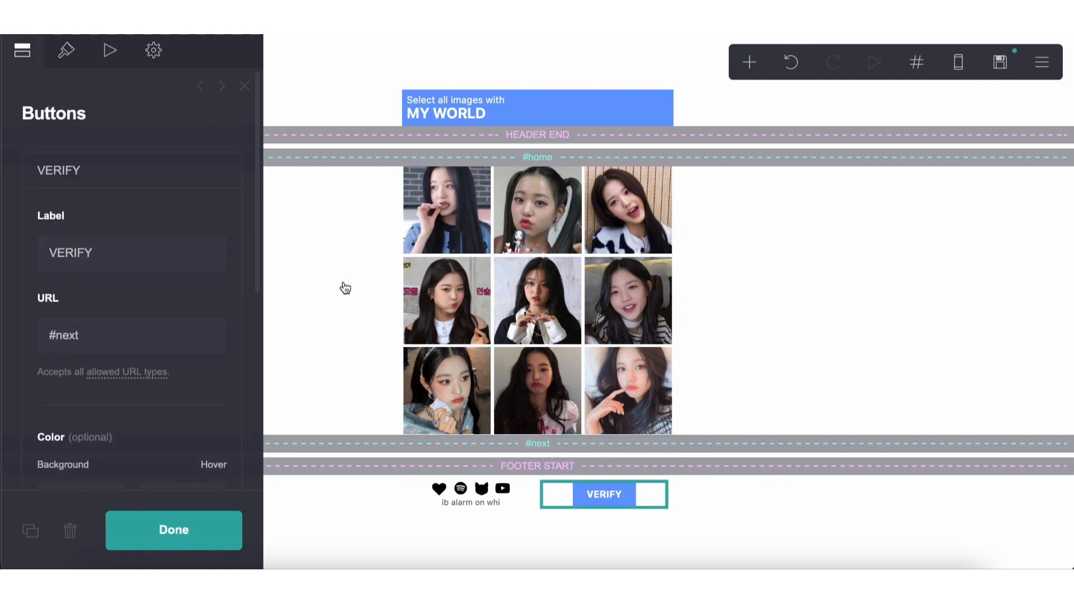
pyautogui.click(802, 278)
pyautogui.click(805, 277)
# Add a container and place it between the #next section break and the footer marker.
pyautogui.click(739, 78)
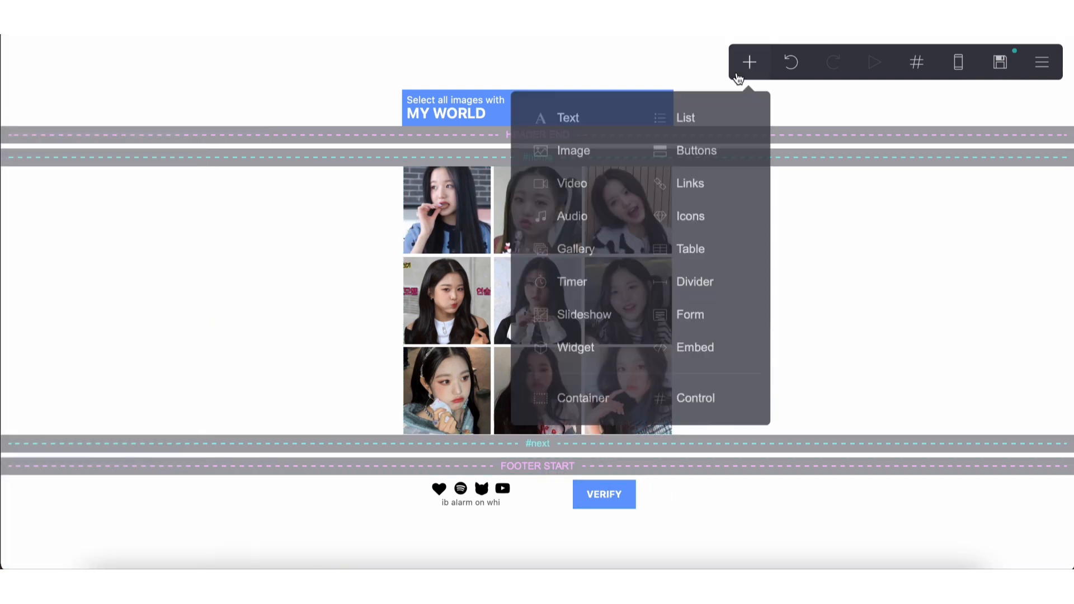
pyautogui.click(582, 398)
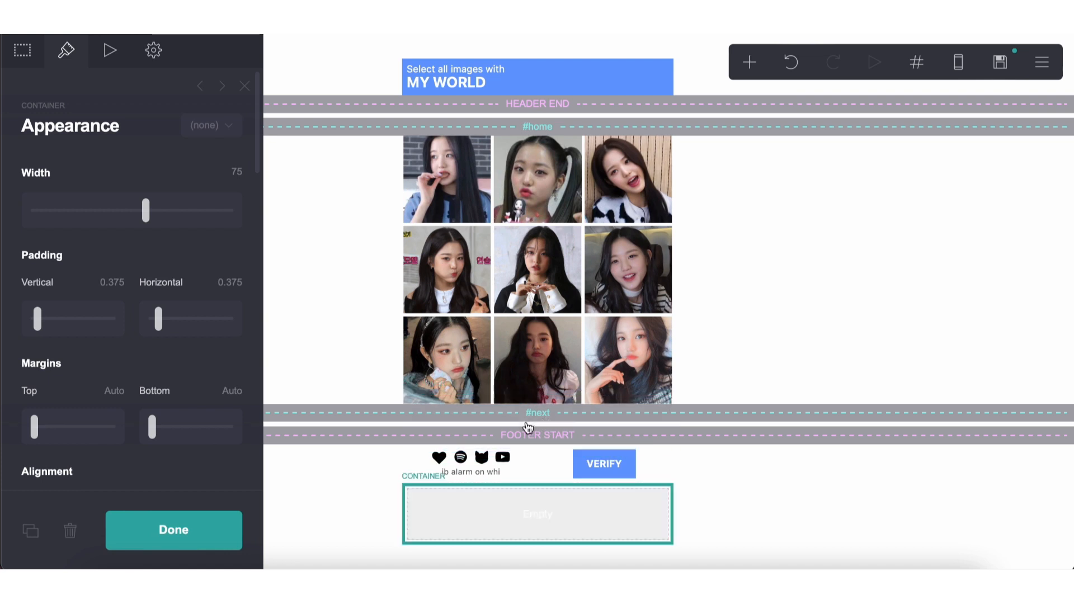
pyautogui.moveTo(509, 518); pyautogui.dragTo(503, 426)
# Give the new container a solid light grey background colour of #DBDBDB.
pyautogui.scroll(-1, 171, 407)
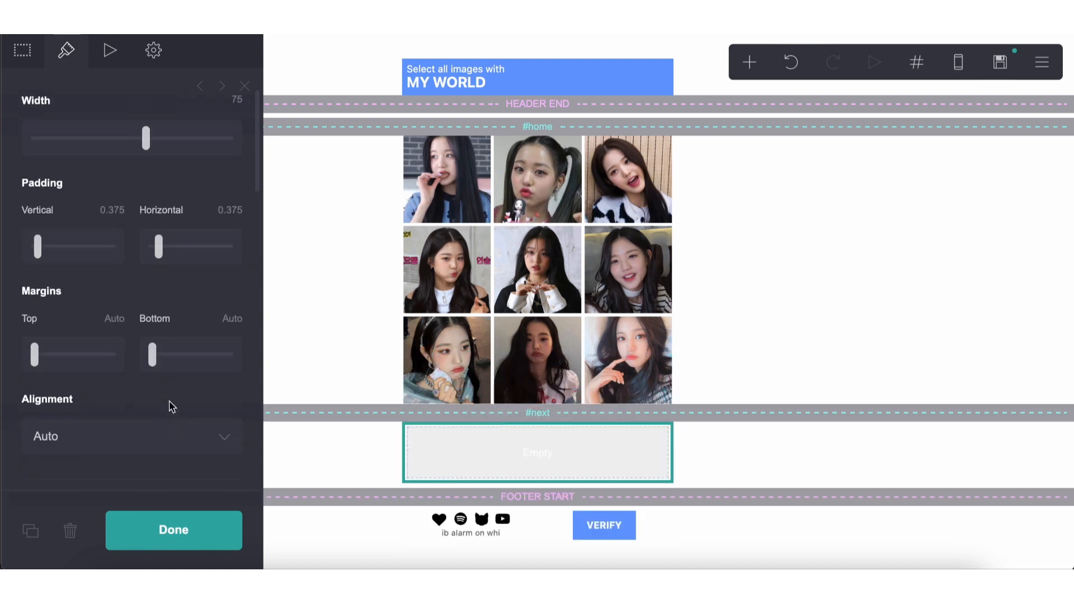
pyautogui.scroll(-5, 172, 406)
pyautogui.click(84, 247)
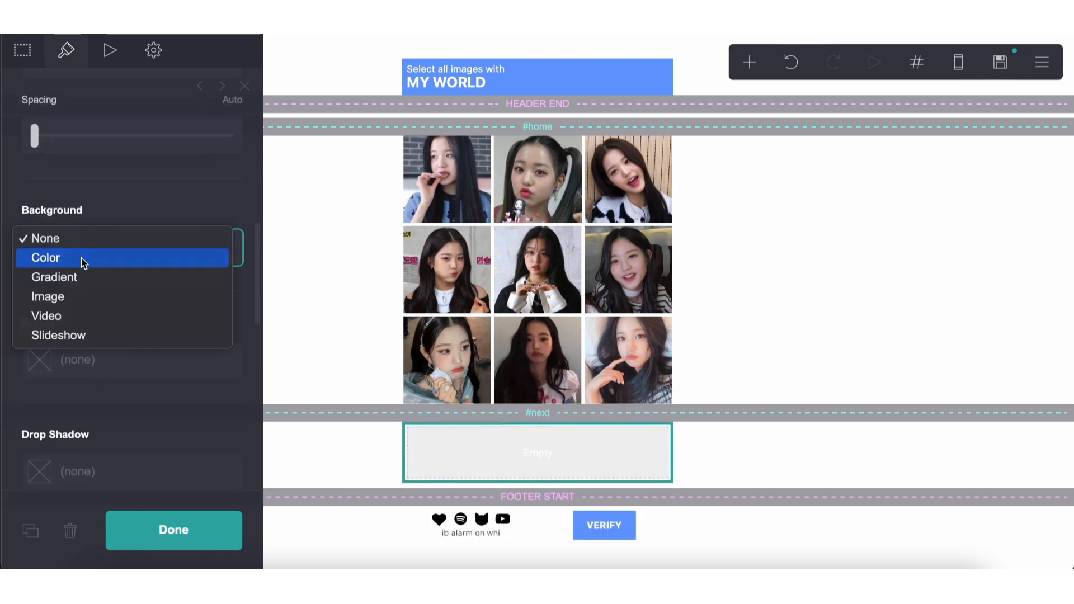
pyautogui.click(82, 258)
pyautogui.click(62, 298)
pyautogui.write('#BEBE')
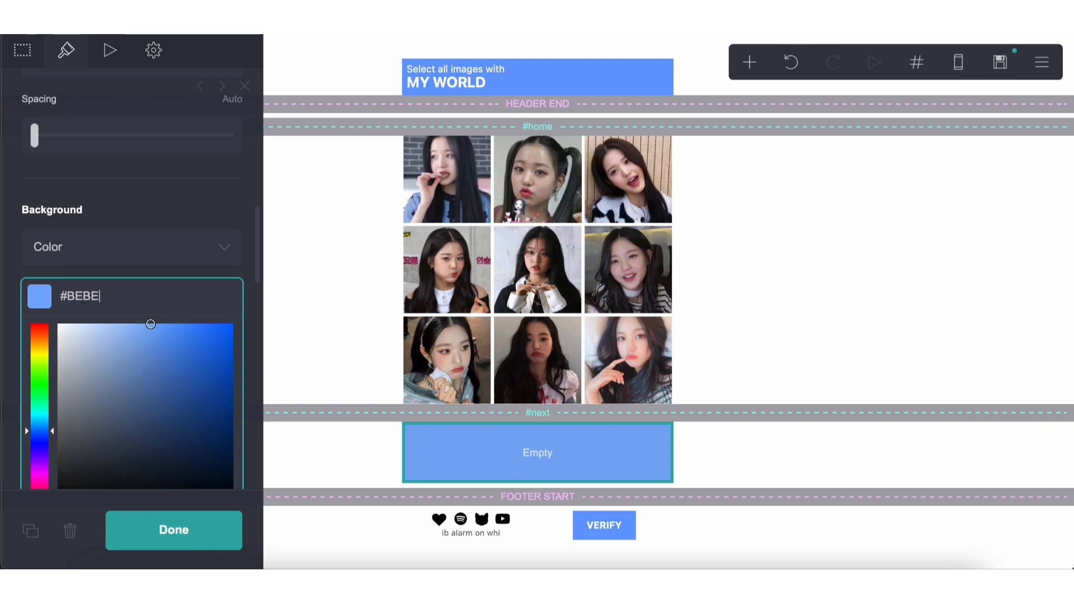
pyautogui.write('BE')
pyautogui.moveTo(82, 352); pyautogui.dragTo(41, 349)
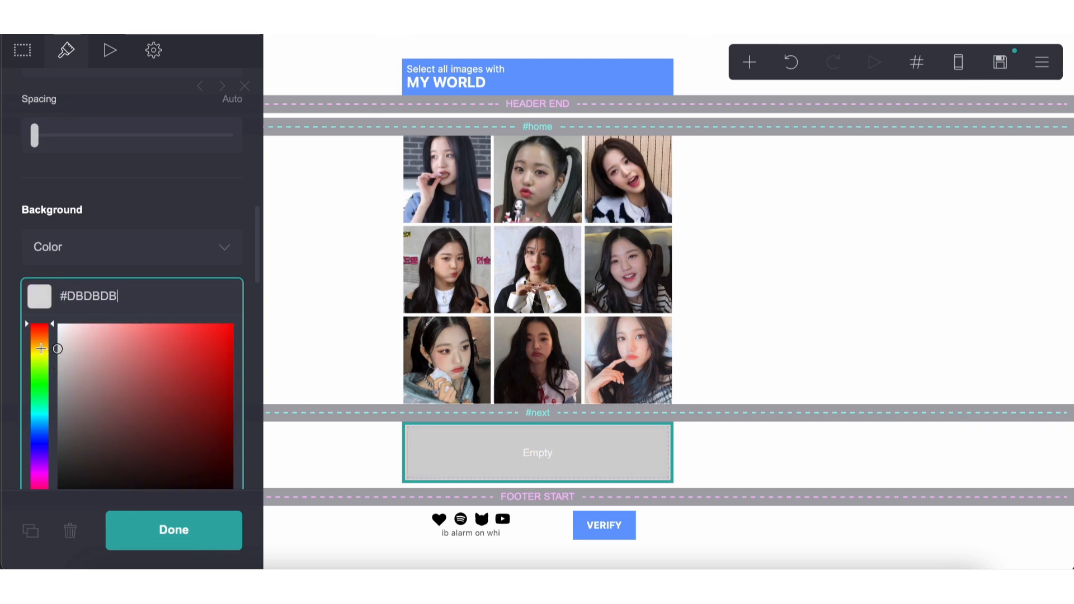
pyautogui.click(364, 330)
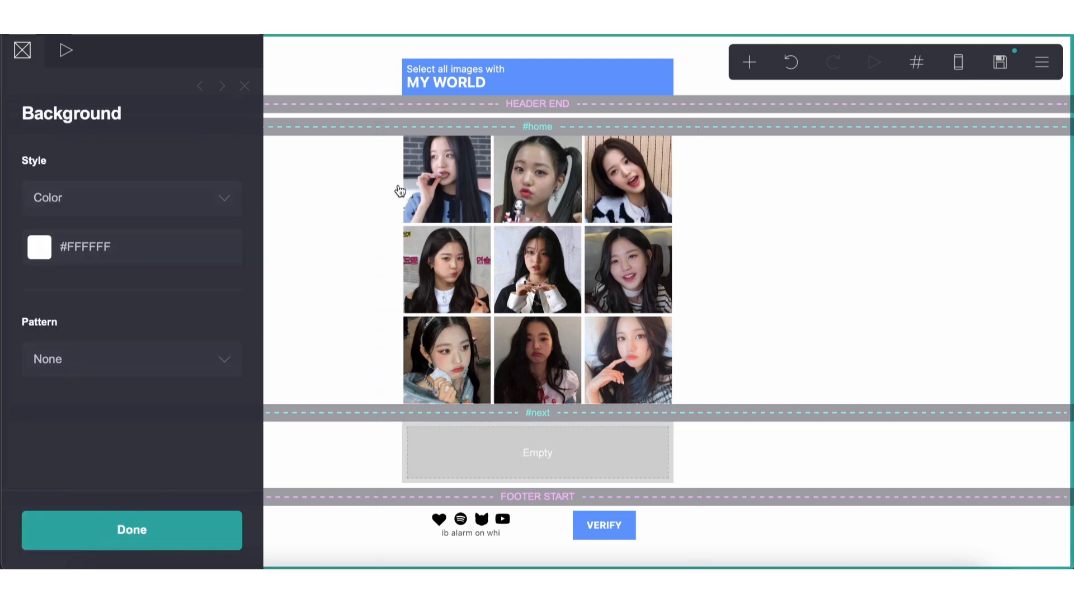
# Add a Text element and place it inside the grey container.
pyautogui.click(742, 66)
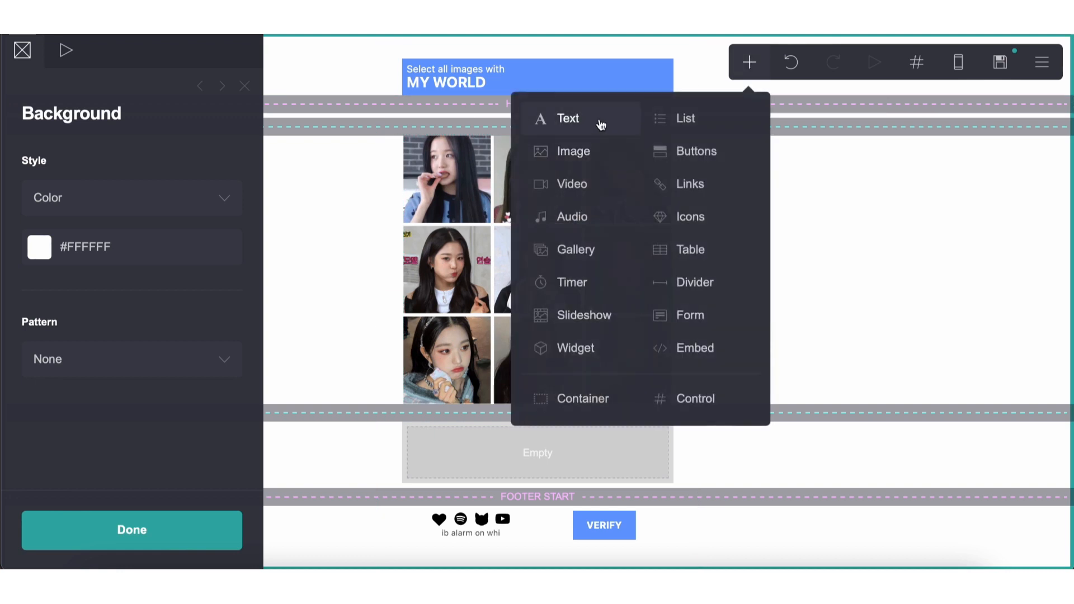
pyautogui.click(600, 125)
pyautogui.moveTo(557, 552); pyautogui.dragTo(531, 447)
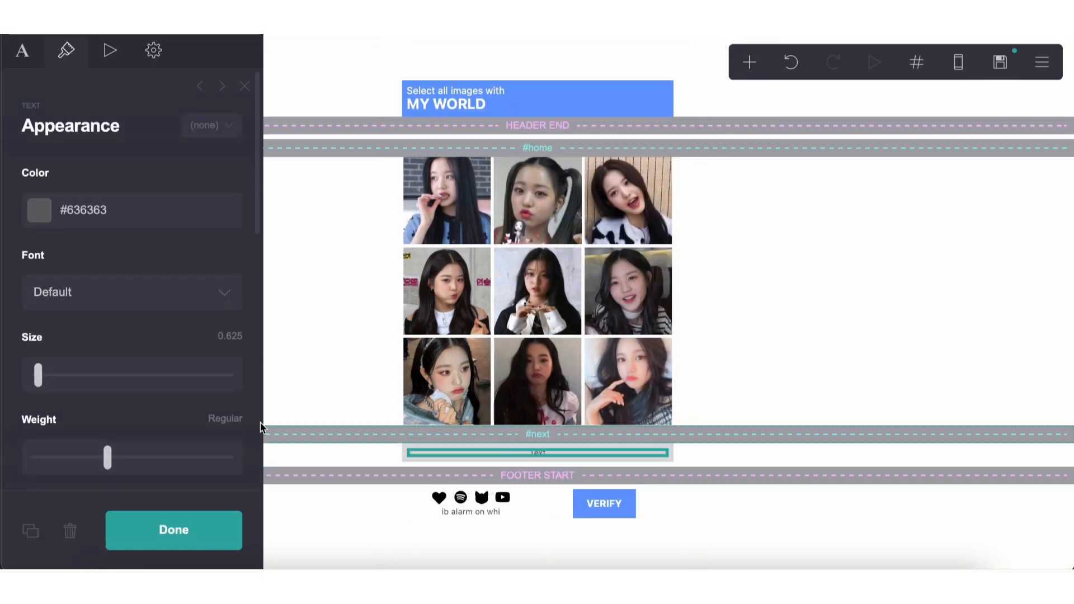
# Set the container text's line spacing to 1.375 and its colour to #000000.
pyautogui.scroll(-3, 112, 304)
pyautogui.moveTo(79, 396); pyautogui.dragTo(109, 401)
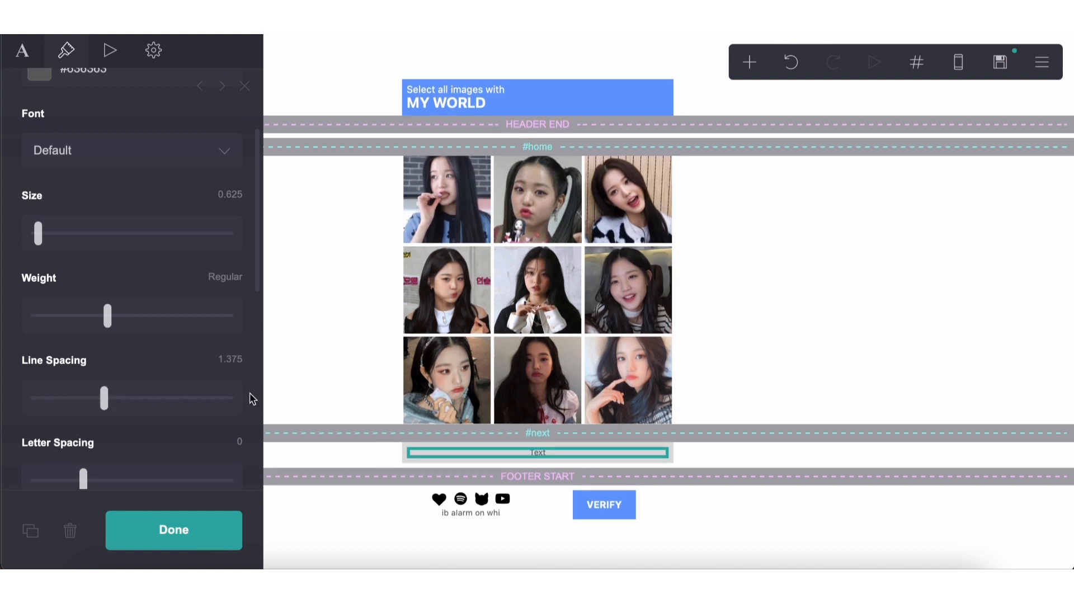
pyautogui.scroll(3, 107, 206)
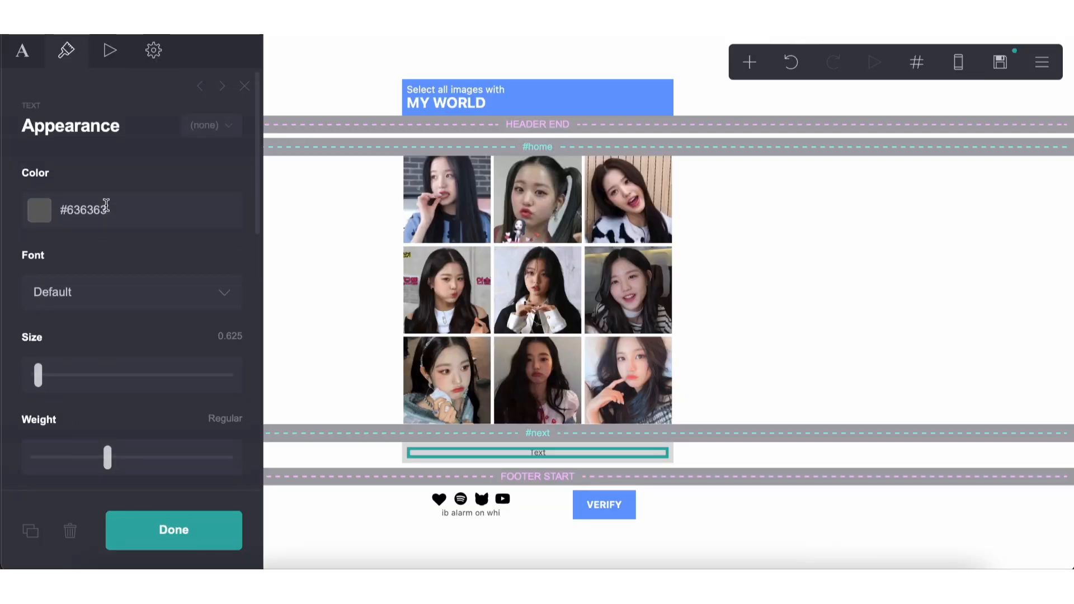
pyautogui.click(106, 210)
pyautogui.write('#000000')
pyautogui.click(150, 126)
# Align the container's text to the left and set the container's horizontal padding to 1.75.
pyautogui.scroll(-5, 140, 265)
pyautogui.click(123, 244)
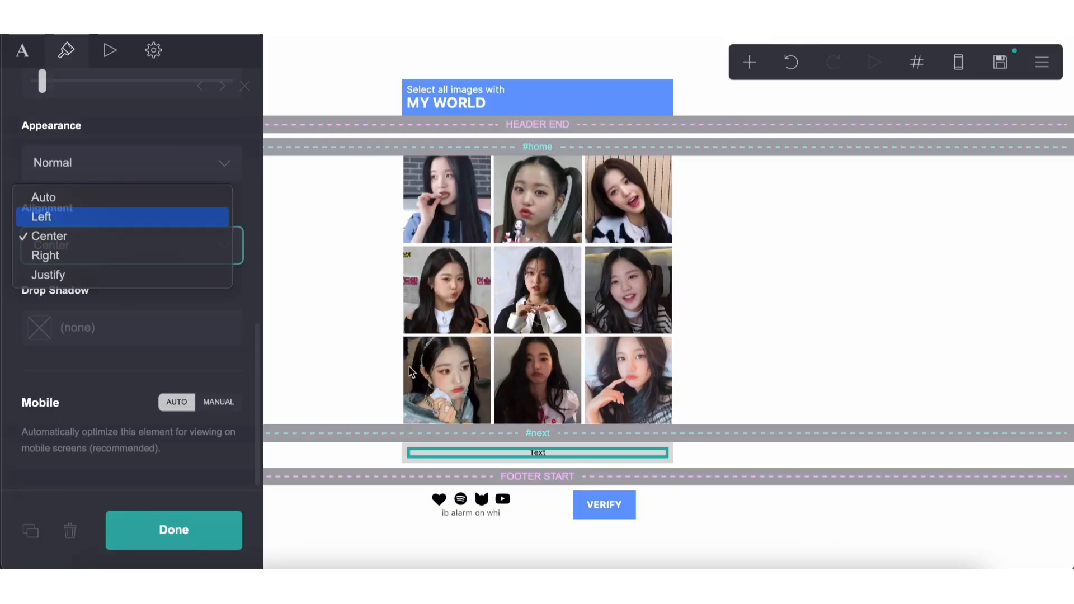
pyautogui.click(56, 216)
pyautogui.click(333, 443)
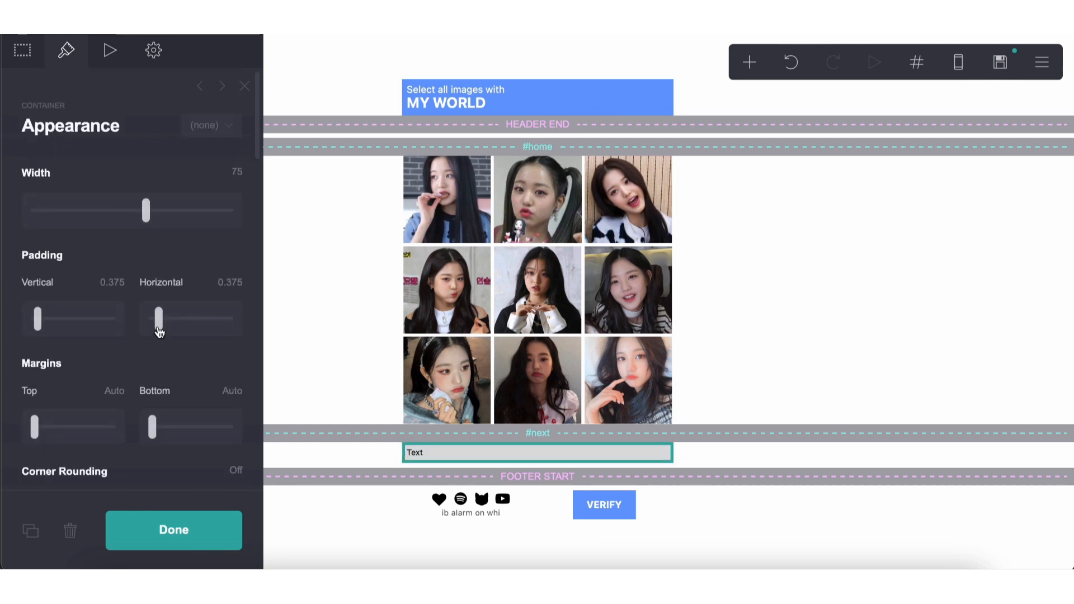
pyautogui.moveTo(158, 329); pyautogui.dragTo(176, 328)
# Set the container text's size to 0.75 and give it a bolder weight.
pyautogui.click(432, 451)
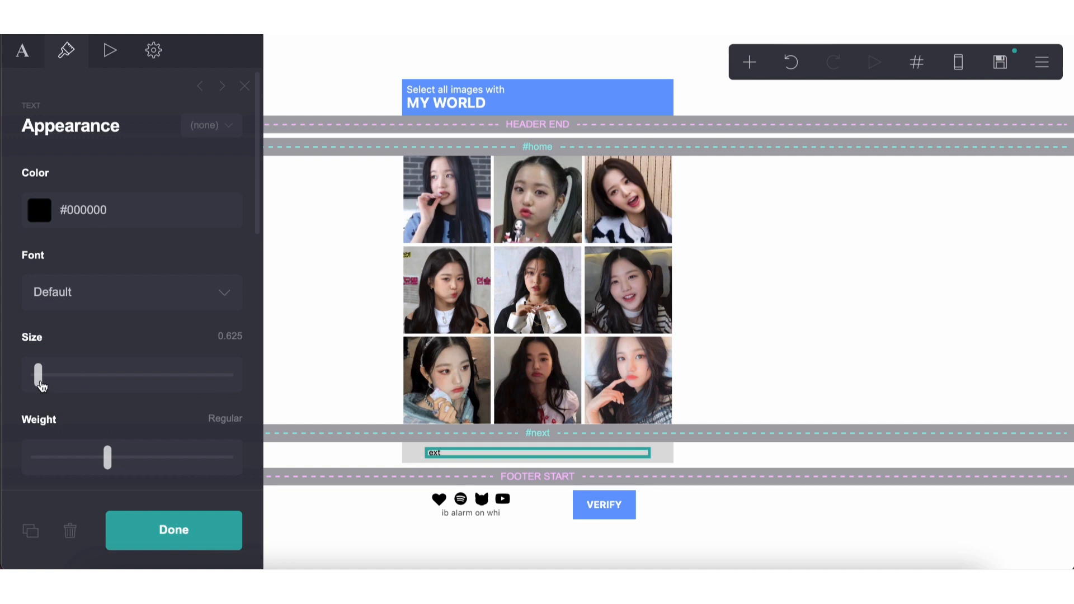
pyautogui.moveTo(40, 383); pyautogui.dragTo(43, 384)
pyautogui.scroll(-4, 43, 385)
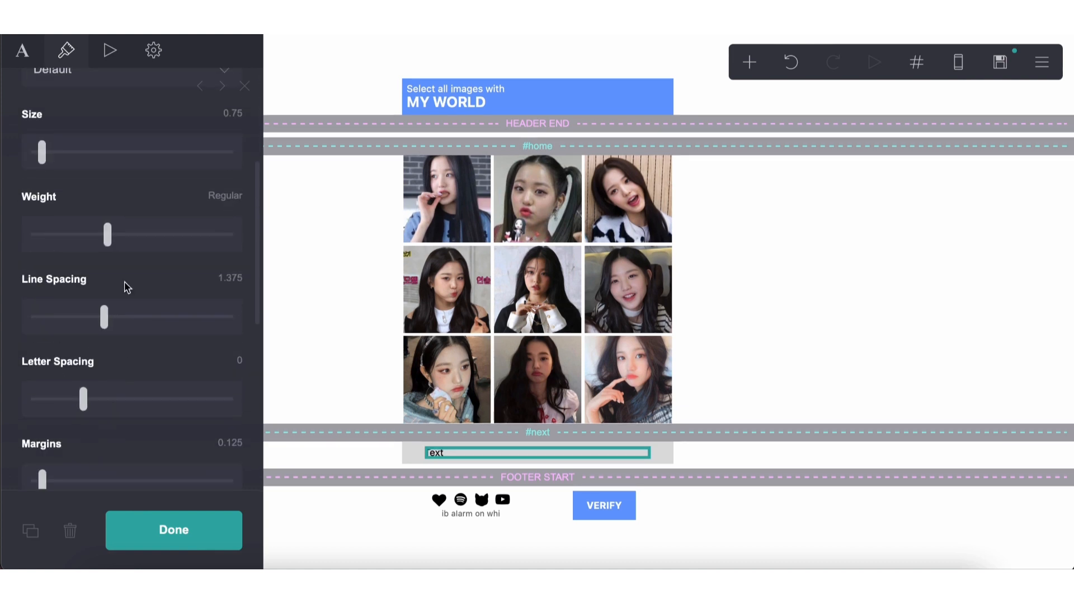
pyautogui.moveTo(132, 246); pyautogui.dragTo(151, 246)
# Replace the placeholder text in the grey container with "MY PROFILE".
pyautogui.click(23, 51)
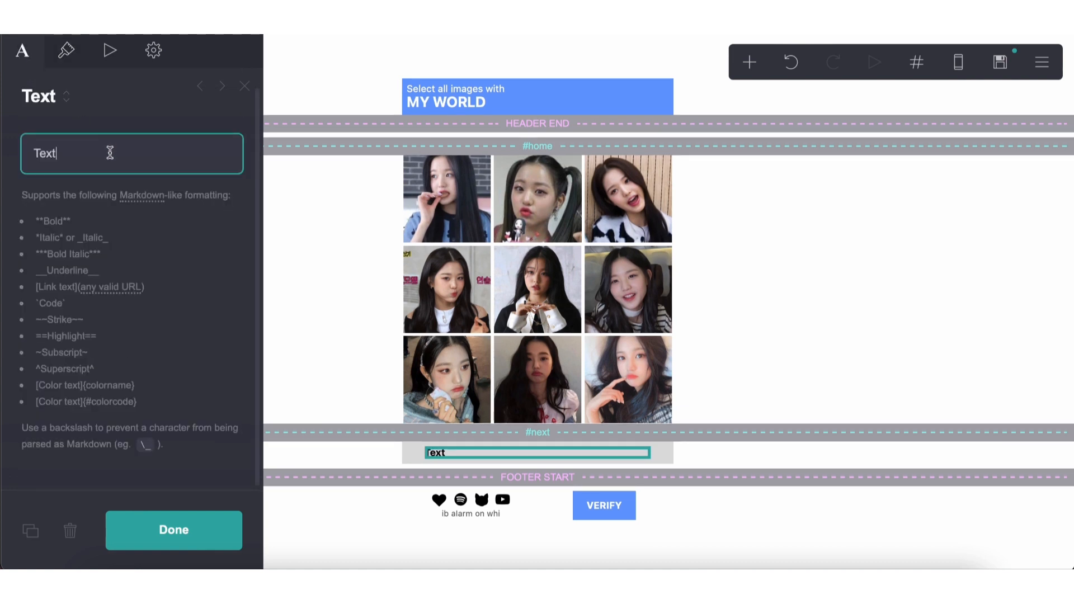
pyautogui.hotkey('ctrl', 'a')
pyautogui.write('MY PROFILE')
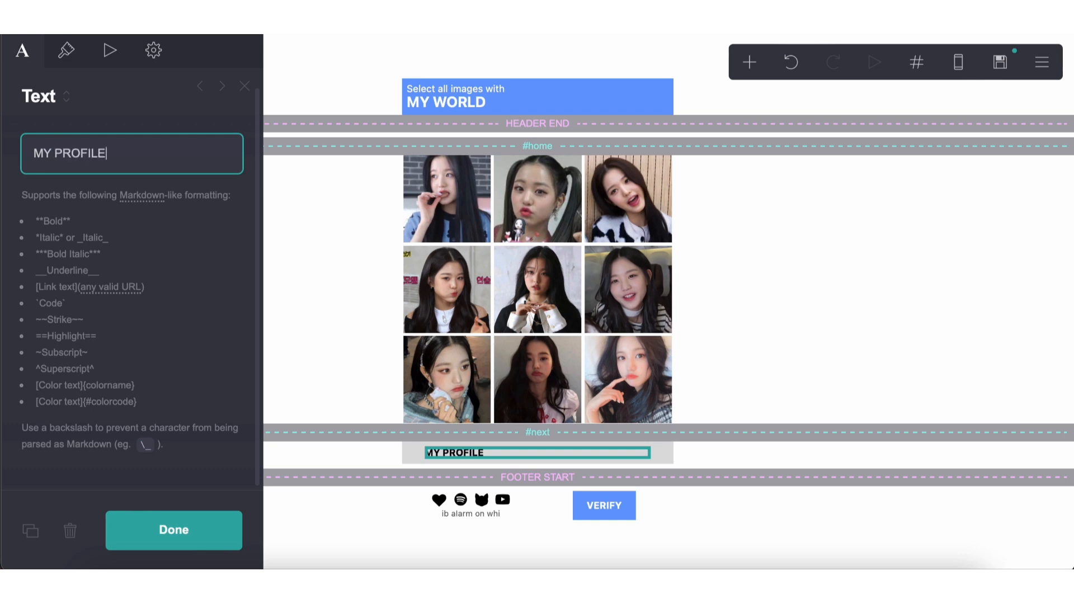
# Set the MY PROFILE container's vertical padding to 0.25 and its horizontal padding to 1.625.
pyautogui.click(404, 441)
pyautogui.click(104, 280)
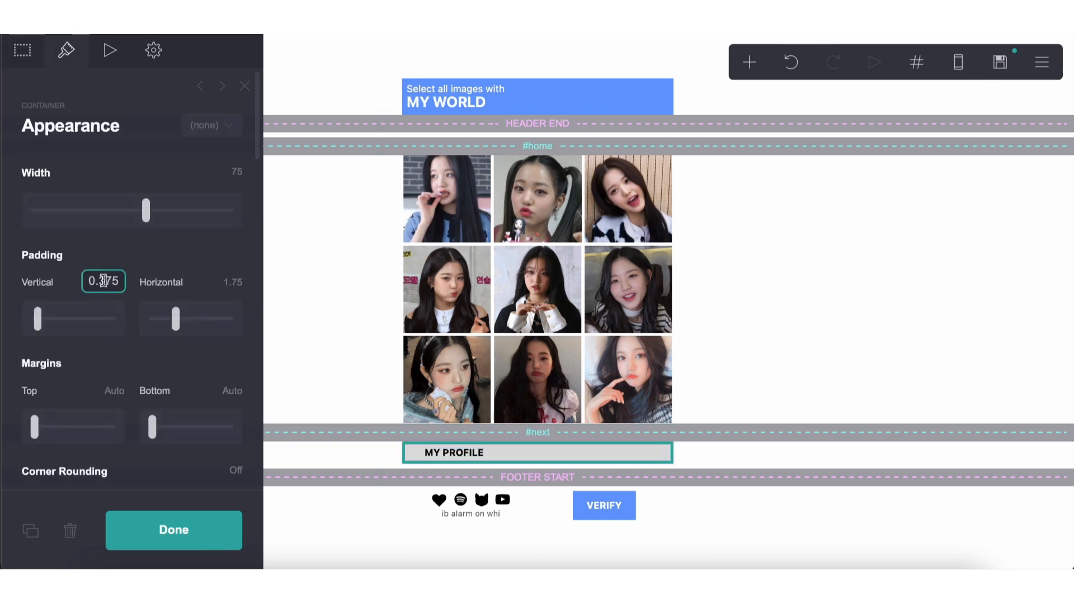
pyautogui.press('Delete')
pyautogui.click(342, 526)
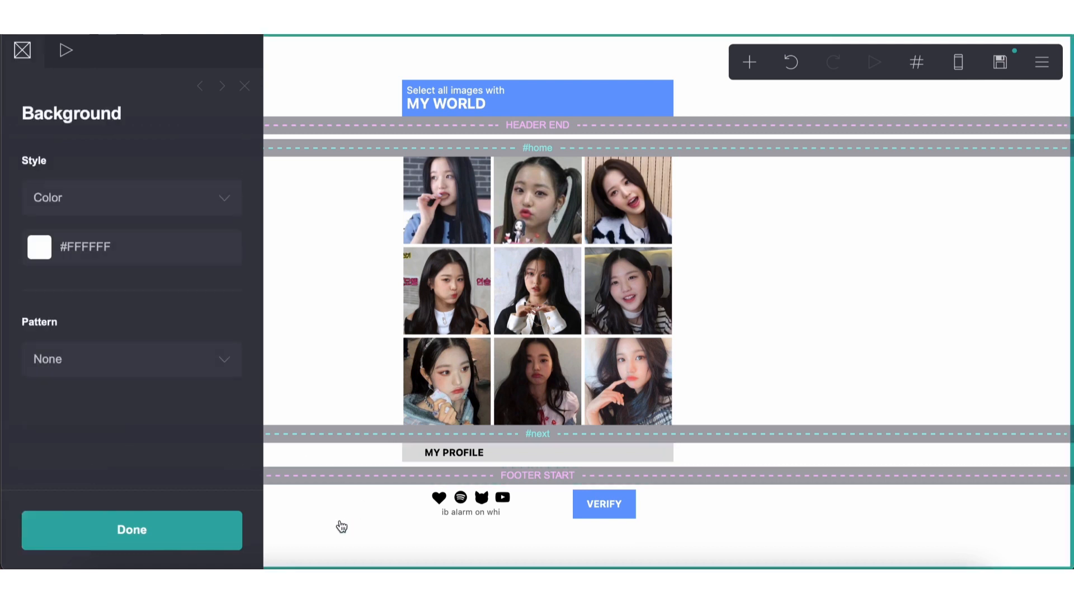
pyautogui.click(404, 454)
pyautogui.scroll(-10, 156, 412)
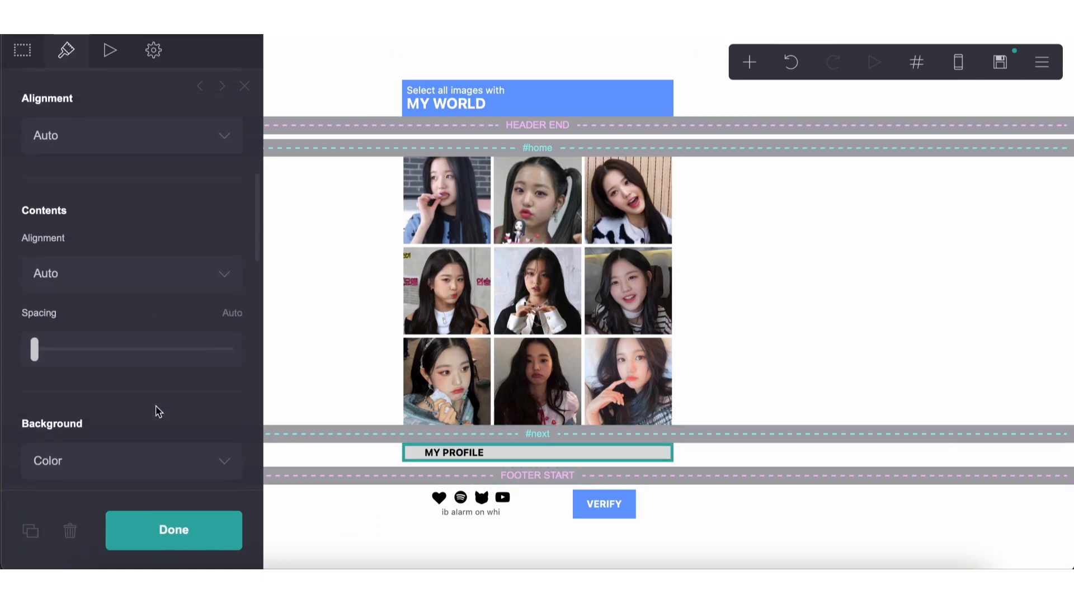
pyautogui.scroll(10, 156, 412)
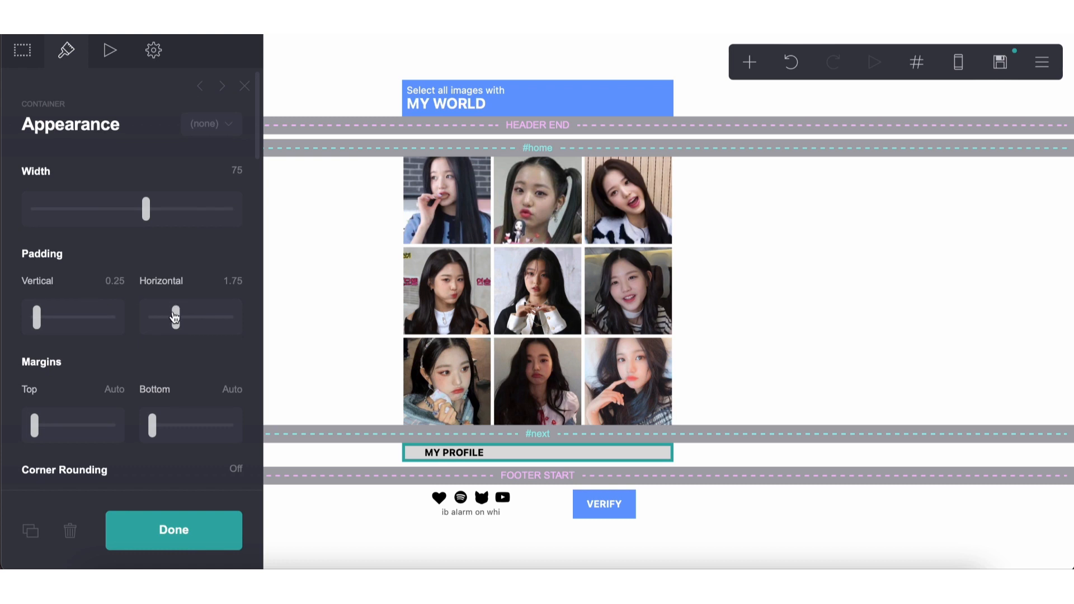
pyautogui.moveTo(175, 317)
pyautogui.mouseDown()
pyautogui.moveTo(167, 317)
pyautogui.moveTo(177, 319)
pyautogui.mouseUp()
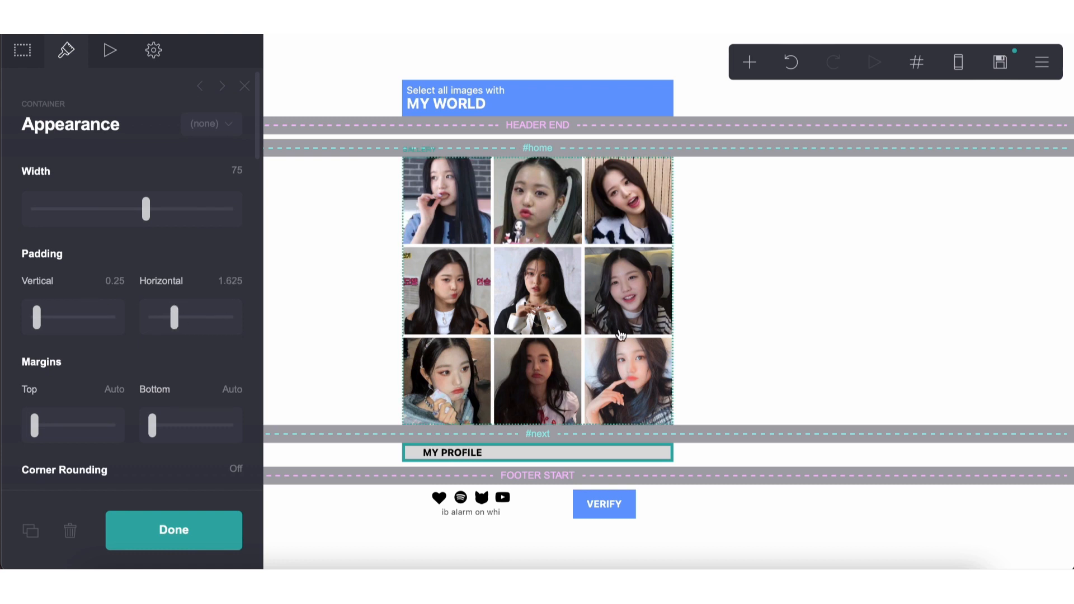
pyautogui.click(647, 340)
pyautogui.click(807, 364)
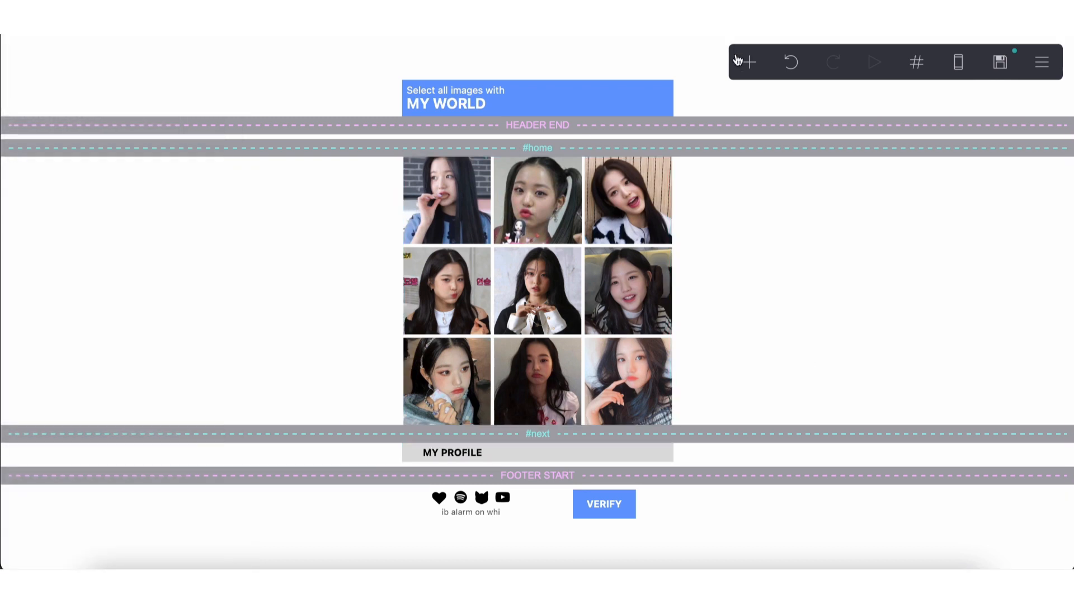
# Add a container directly below MY PROFILE in the #next section and set its top margin to 0.375.
pyautogui.click(749, 62)
pyautogui.click(581, 398)
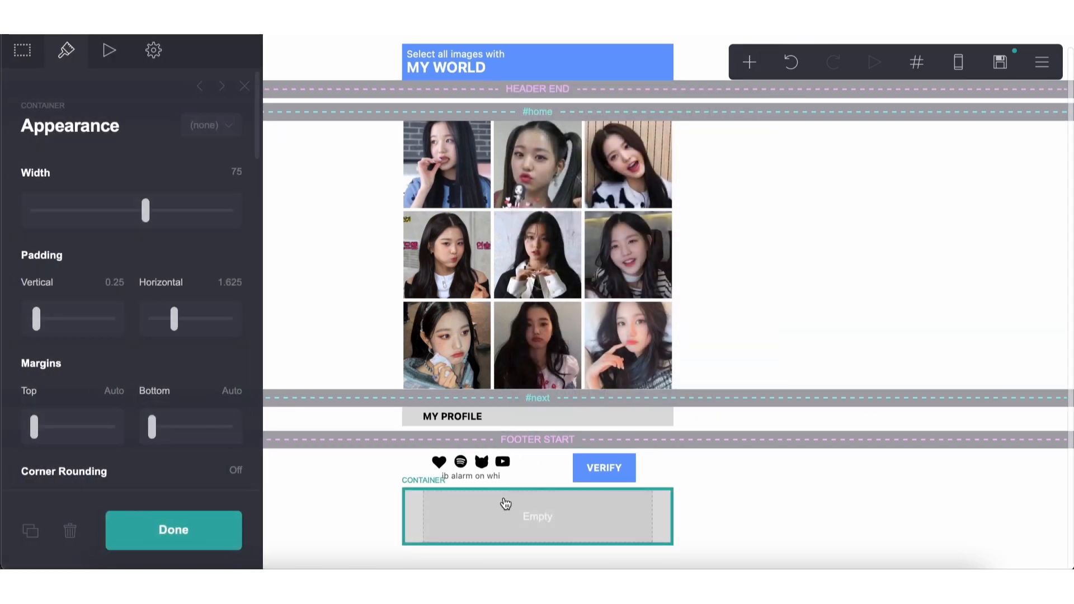
pyautogui.moveTo(503, 504); pyautogui.dragTo(506, 435)
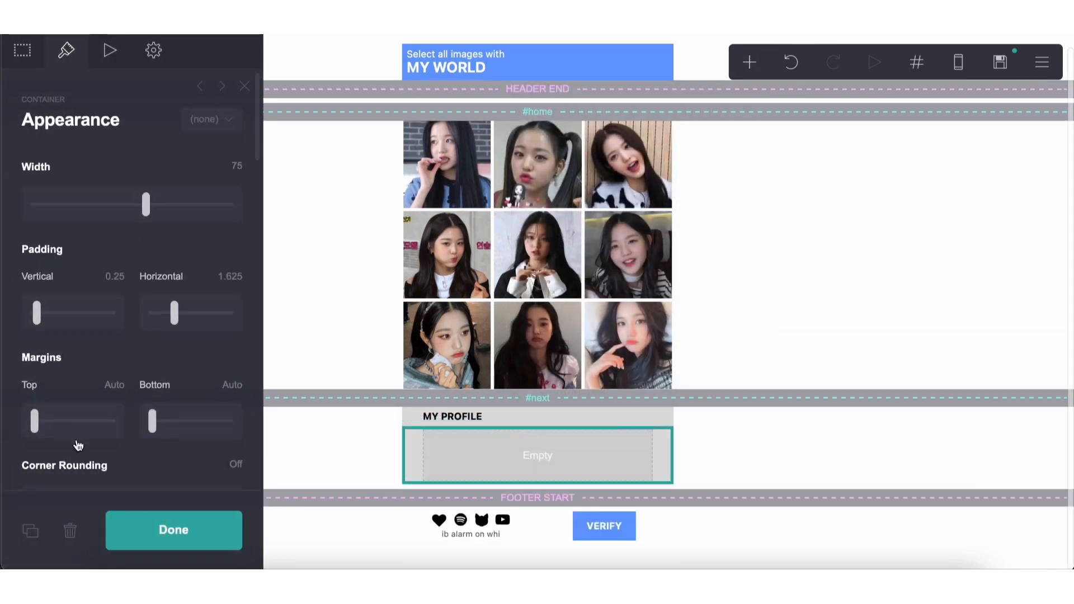
pyautogui.scroll(-3, 95, 335)
pyautogui.click(112, 259)
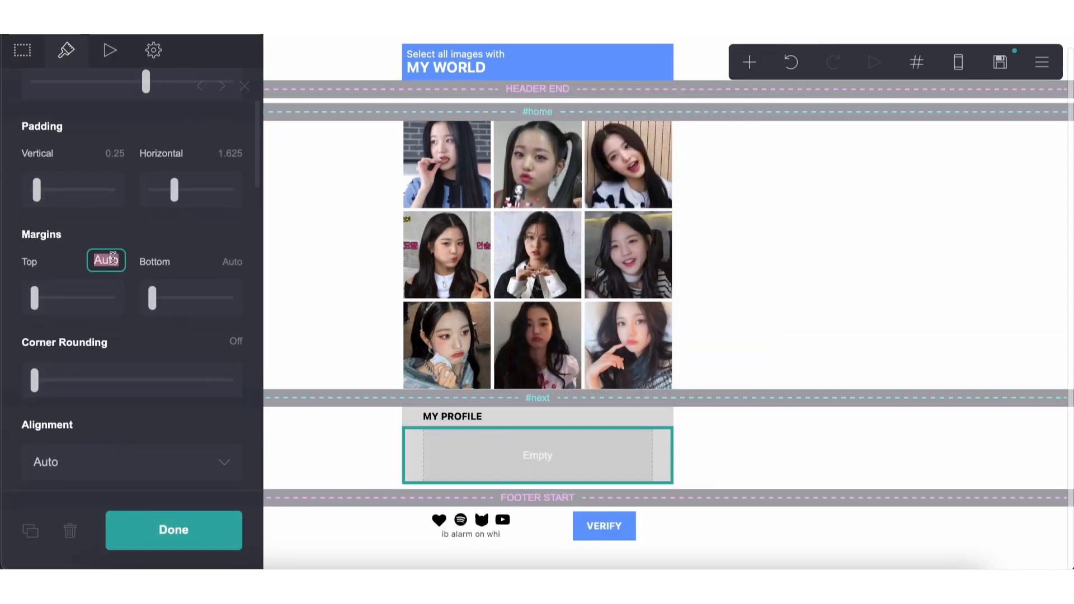
pyautogui.write('0.375')
pyautogui.press('Return')
# Set the empty container's background colour to #FFFFFF.
pyautogui.scroll(-7, 107, 292)
pyautogui.scroll(-2, 106, 288)
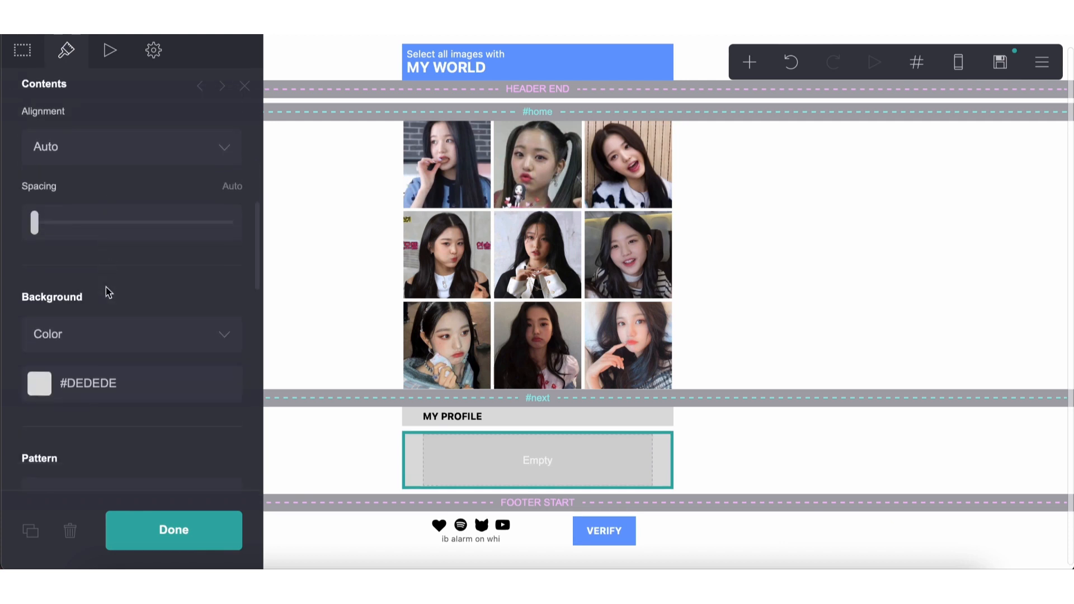
pyautogui.click(97, 351)
pyautogui.moveTo(70, 386); pyautogui.dragTo(32, 297)
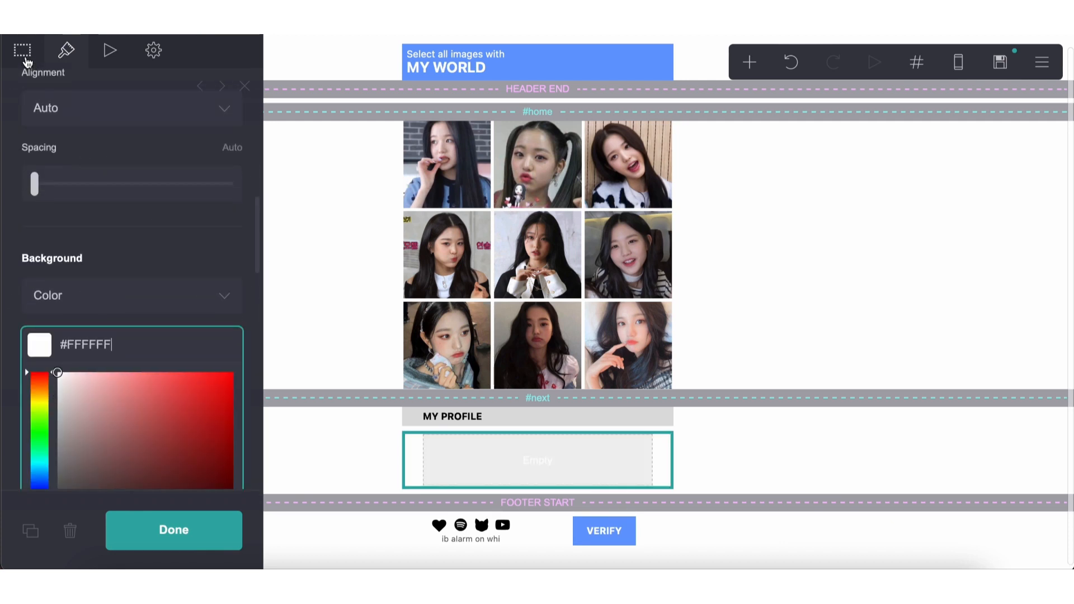
# Try a vertical and horizontal padding of 0.25 on the empty white container.
pyautogui.scroll(10, 120, 281)
pyautogui.click(120, 281)
pyautogui.write('.3')
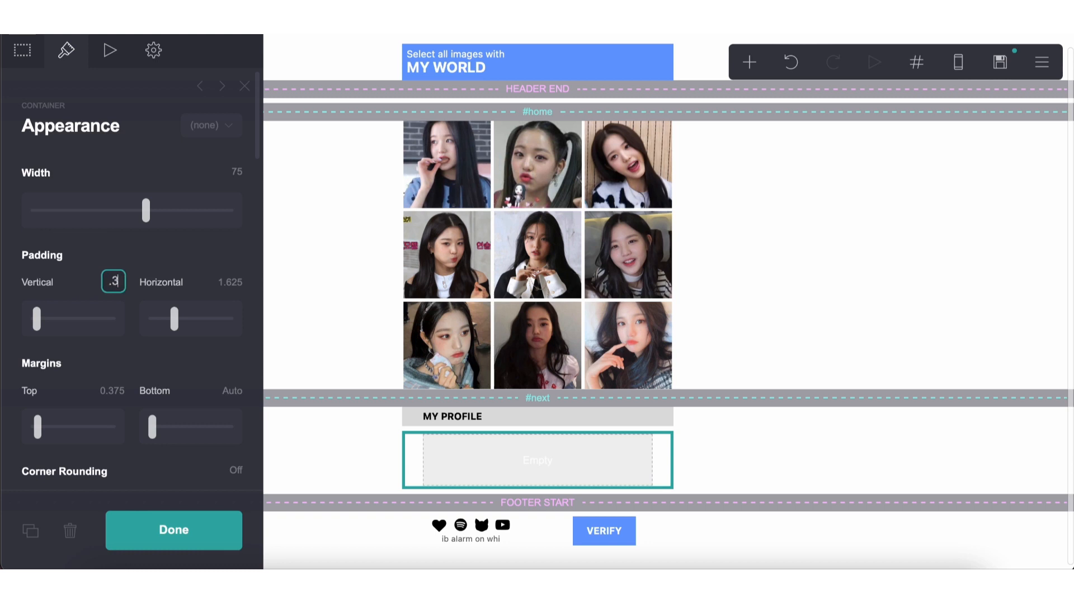
pyautogui.press('Return')
pyautogui.click(230, 283)
pyautogui.write('2')
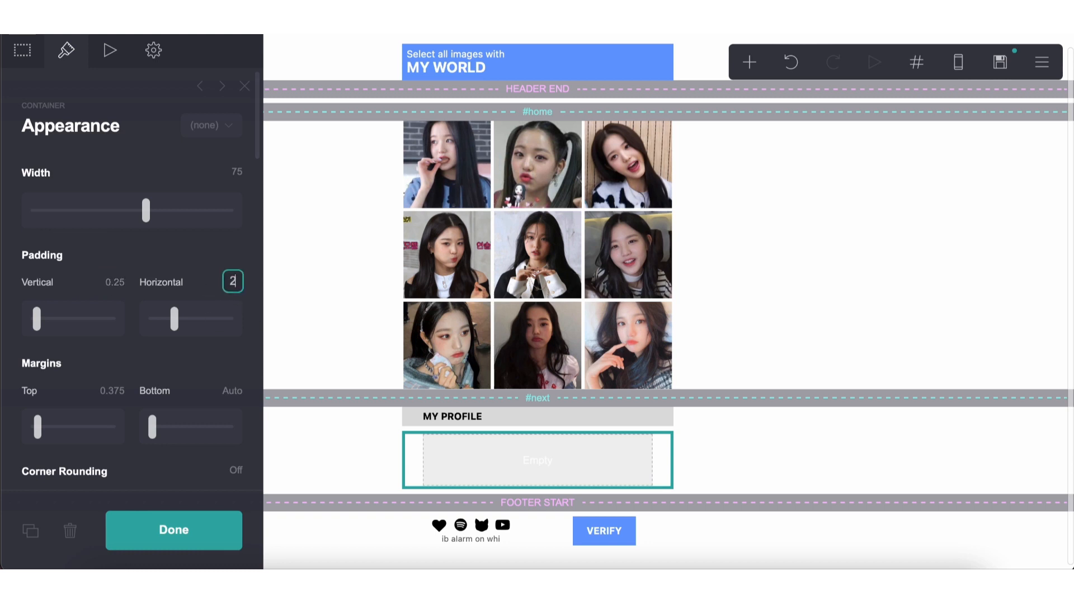
pyautogui.write('3')
pyautogui.press('Return')
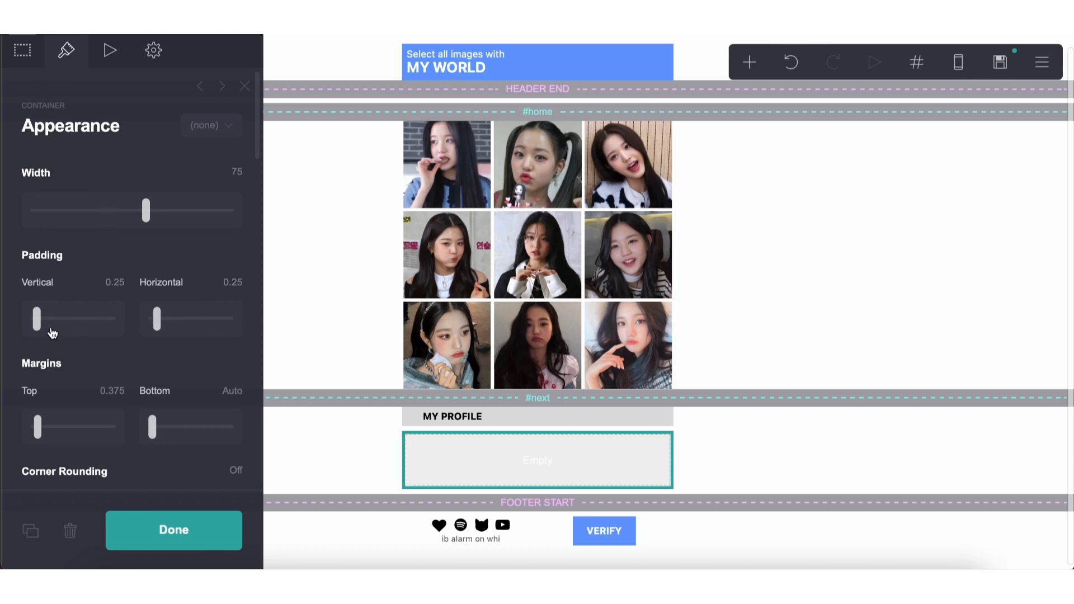
# Set the empty container's vertical and horizontal padding to 0.
pyautogui.click(115, 282)
pyautogui.write('00')
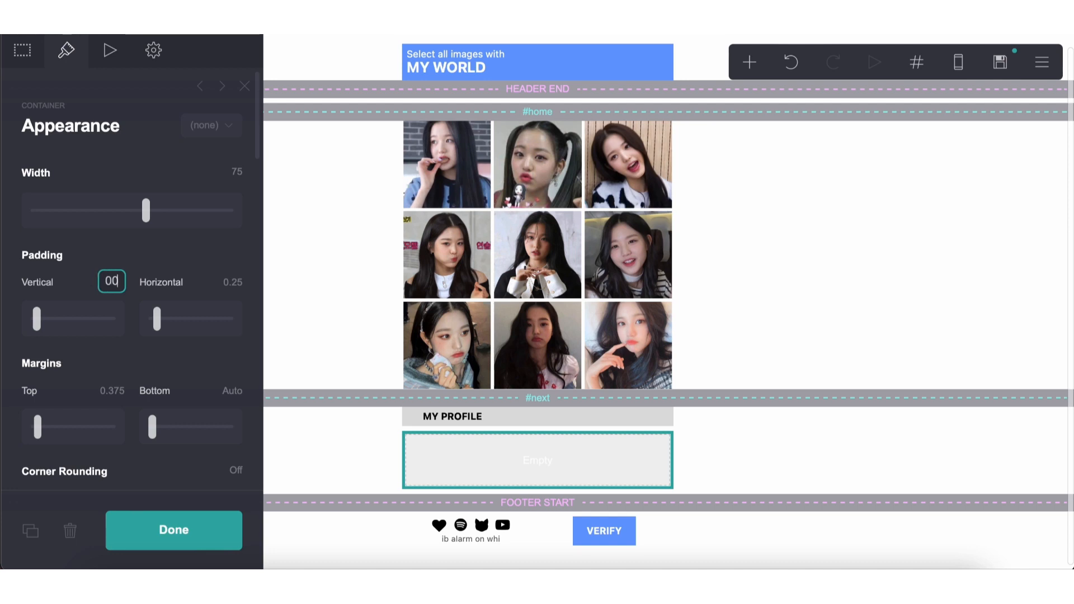
pyautogui.press('Return')
pyautogui.click(231, 282)
pyautogui.write('0')
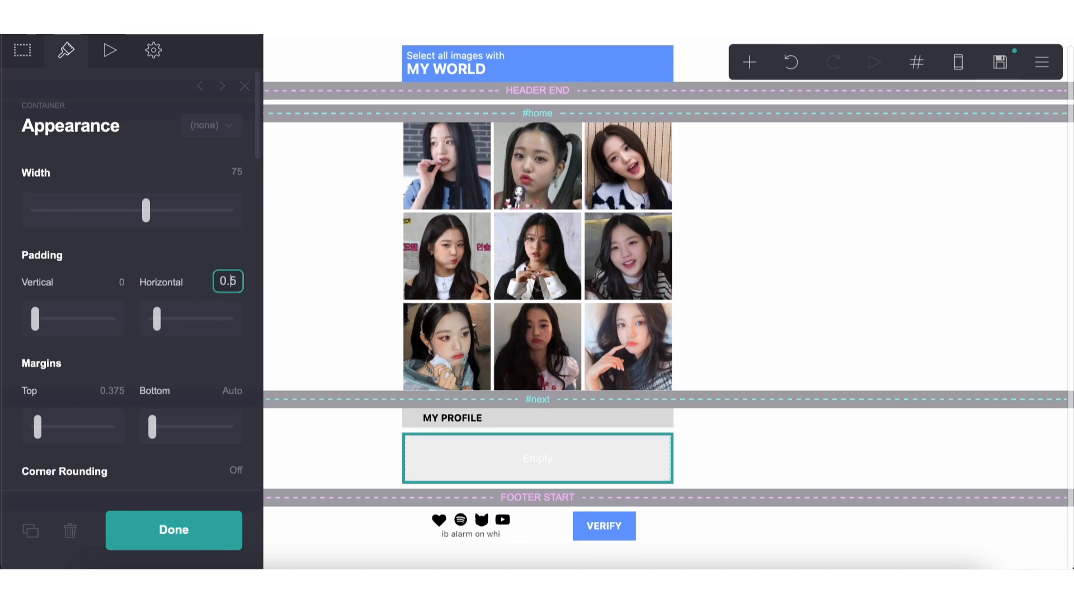
pyautogui.press('Return')
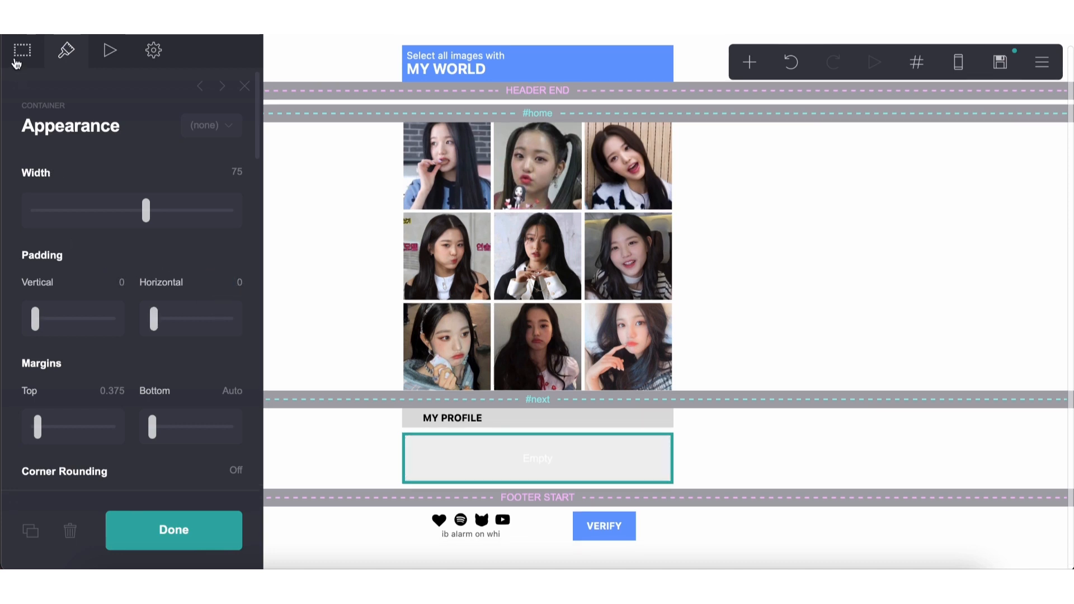
# Change the empty container's type to Columns.
pyautogui.click(39, 106)
pyautogui.click(53, 205)
pyautogui.click(52, 208)
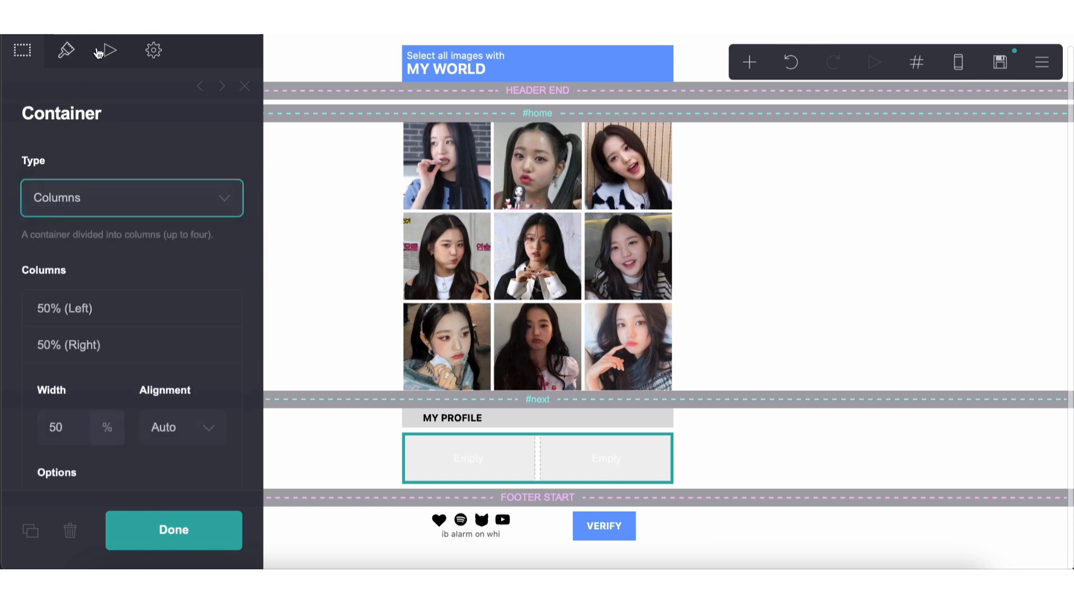
pyautogui.click(67, 51)
pyautogui.scroll(-10, 108, 359)
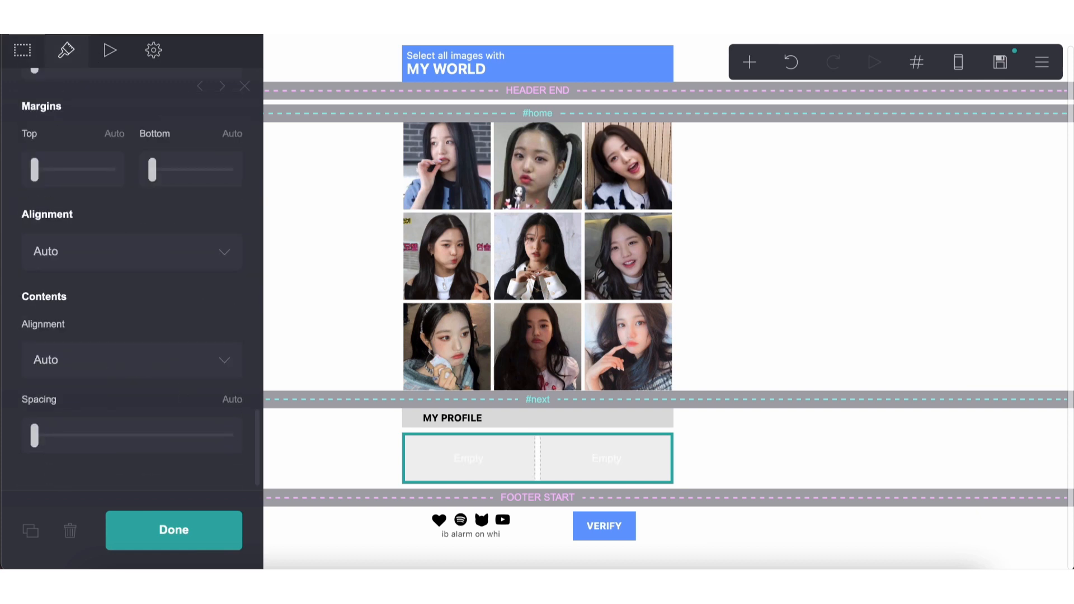
# Add a text element to the container's left column with Regular weight and a size of 0.625.
pyautogui.click(750, 61)
pyautogui.click(586, 116)
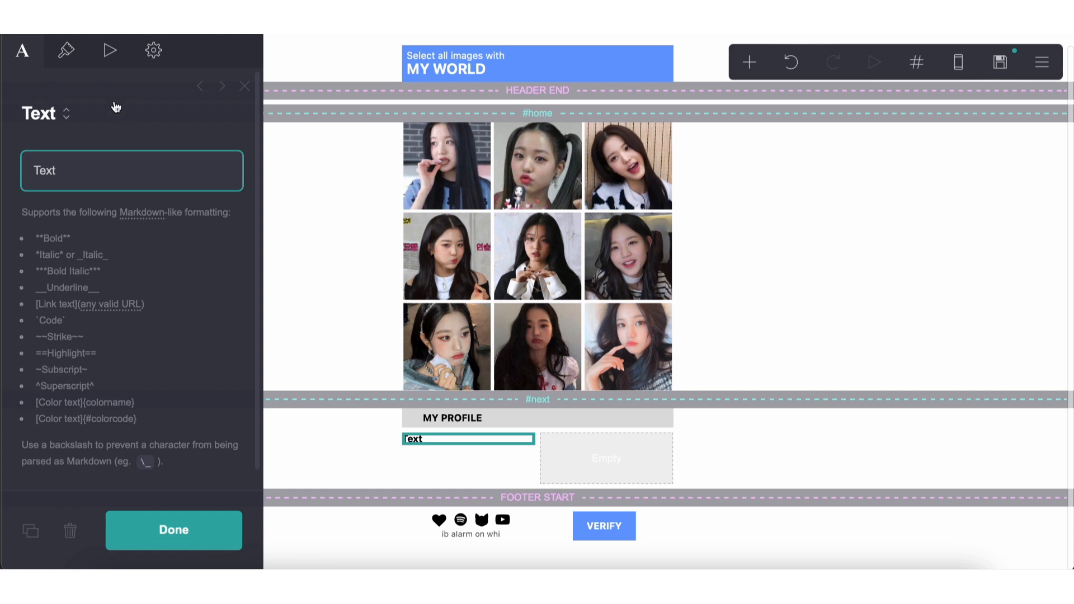
pyautogui.click(67, 51)
pyautogui.scroll(-2, 109, 278)
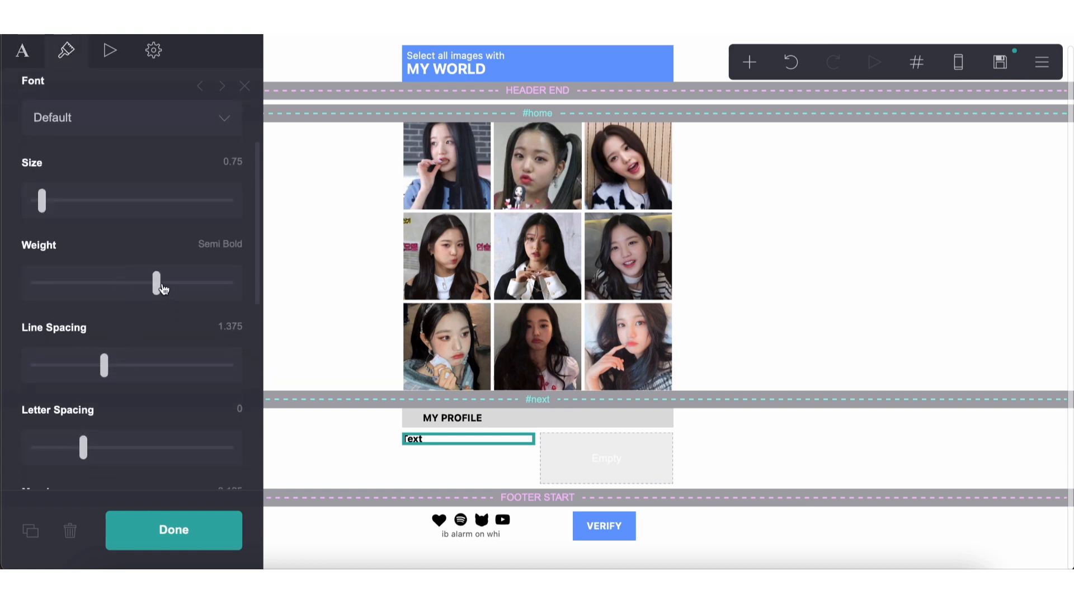
pyautogui.moveTo(163, 289); pyautogui.dragTo(120, 288)
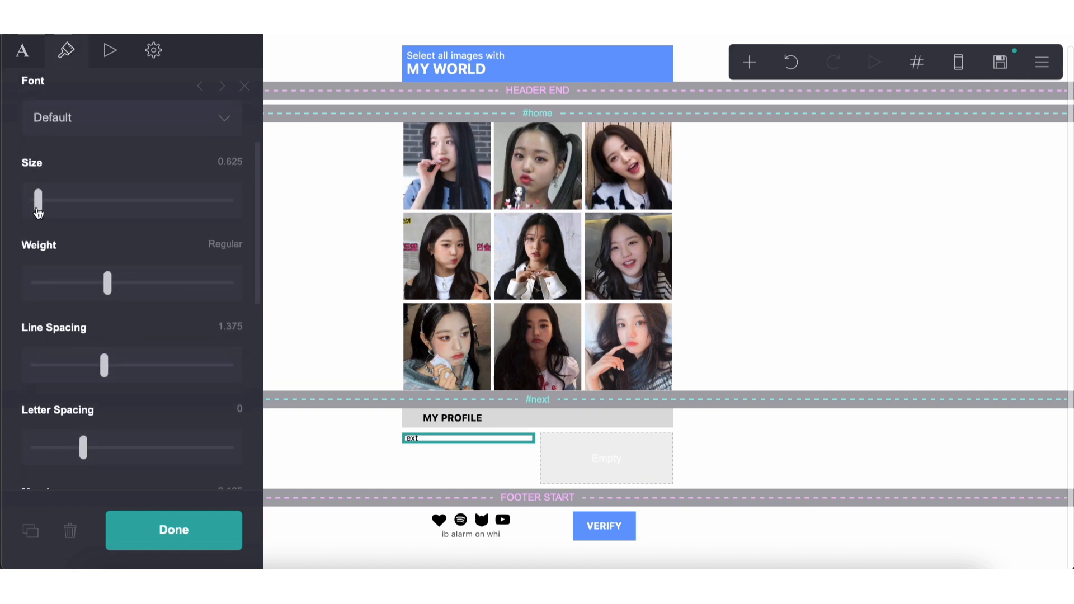
# Replace the placeholder with "hi i'm", the two names in bold joined by "or", and "~ i'm 16 sasain".
pyautogui.click(22, 50)
pyautogui.write("hi i'm **riti** or *")
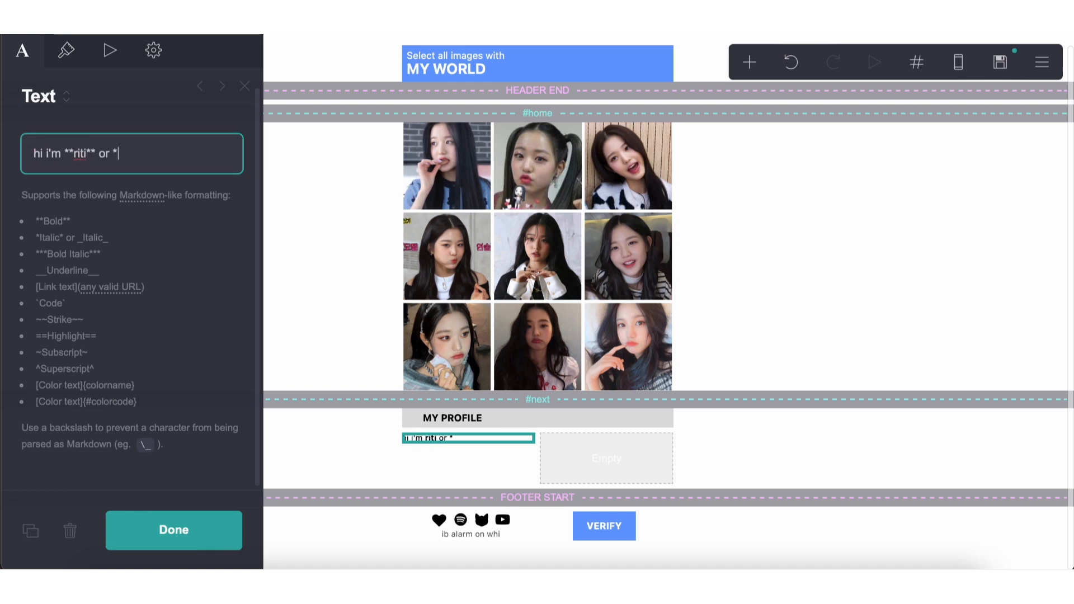
pyautogui.write("*ruesha** ~ i'm 16 se")
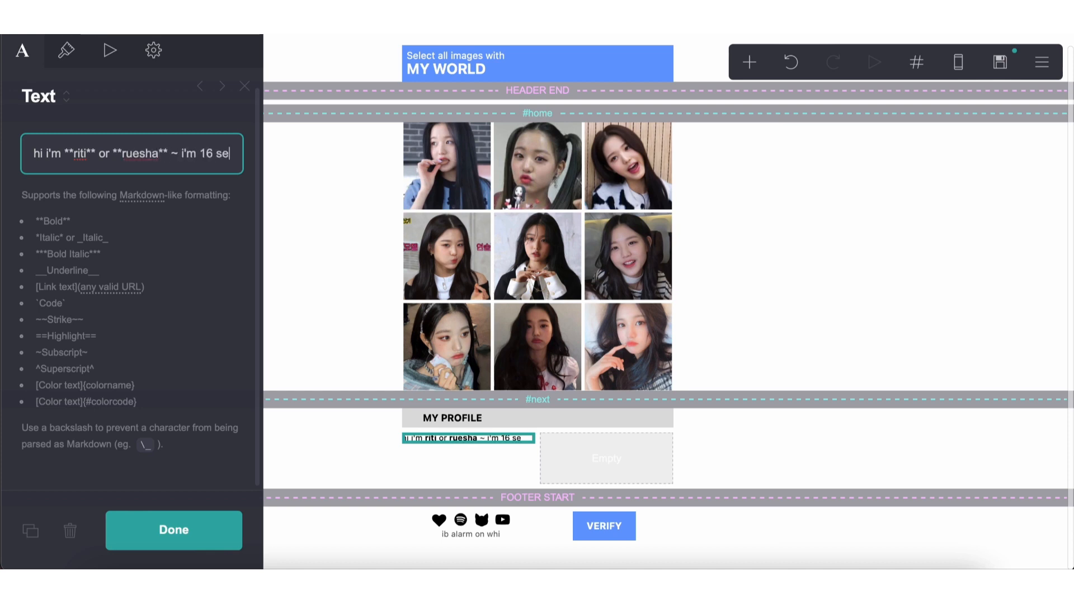
pyautogui.press('BackSpace')
pyautogui.write('asain')
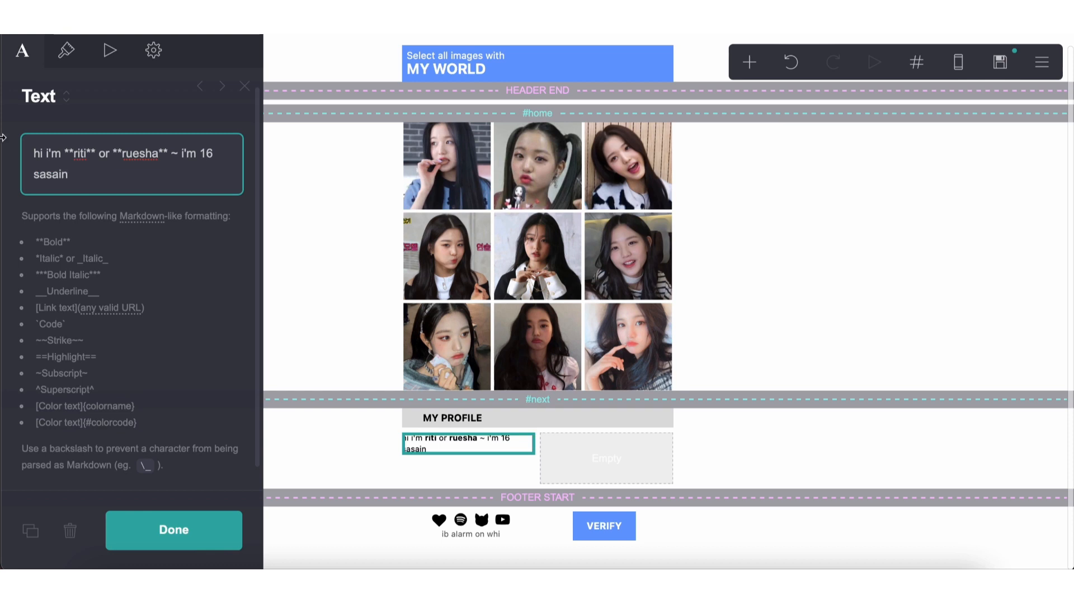
# Reduce the profile text's line spacing to 1.25.
pyautogui.click(66, 51)
pyautogui.scroll(-4, 75, 294)
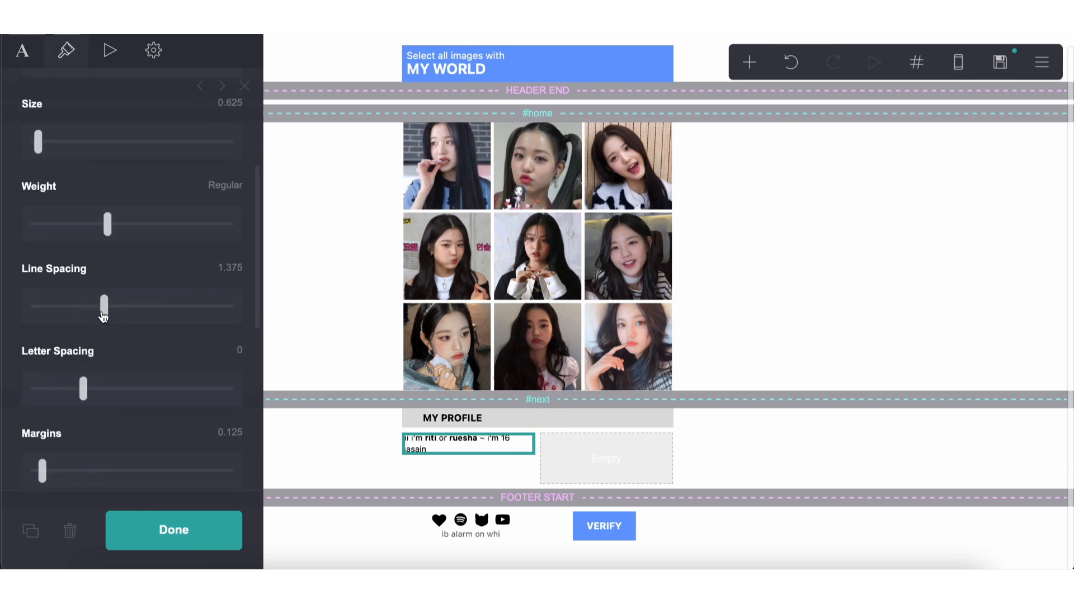
pyautogui.moveTo(101, 314); pyautogui.dragTo(93, 314)
# Append "indian bengali" to the profile text.
pyautogui.click(24, 51)
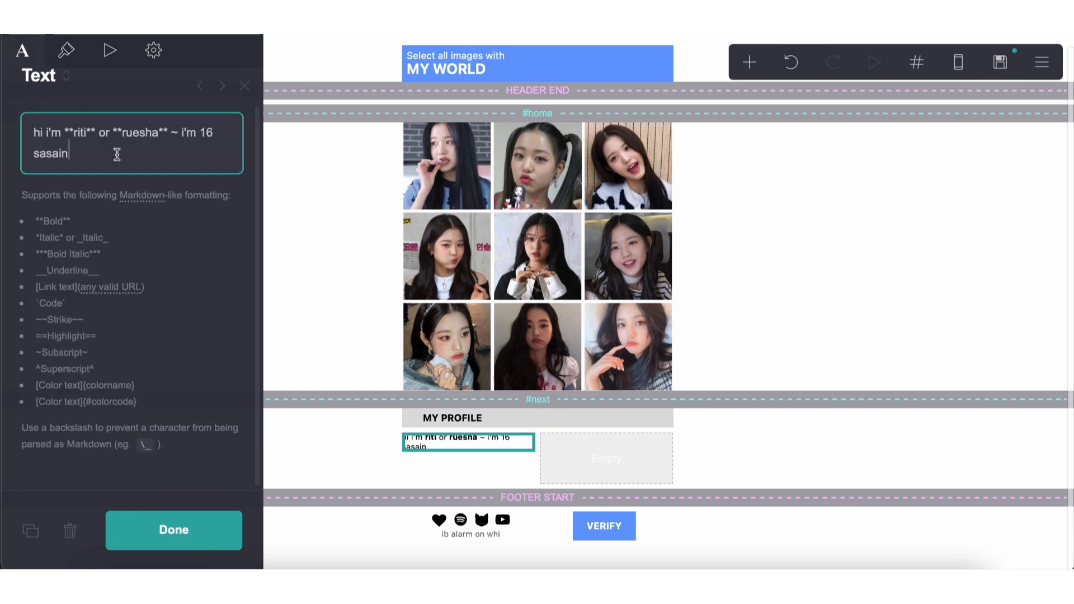
pyautogui.write('indian ben')
pyautogui.write('gla')
pyautogui.press('BackSpace')
pyautogui.press('BackSpace')
pyautogui.write('ali')
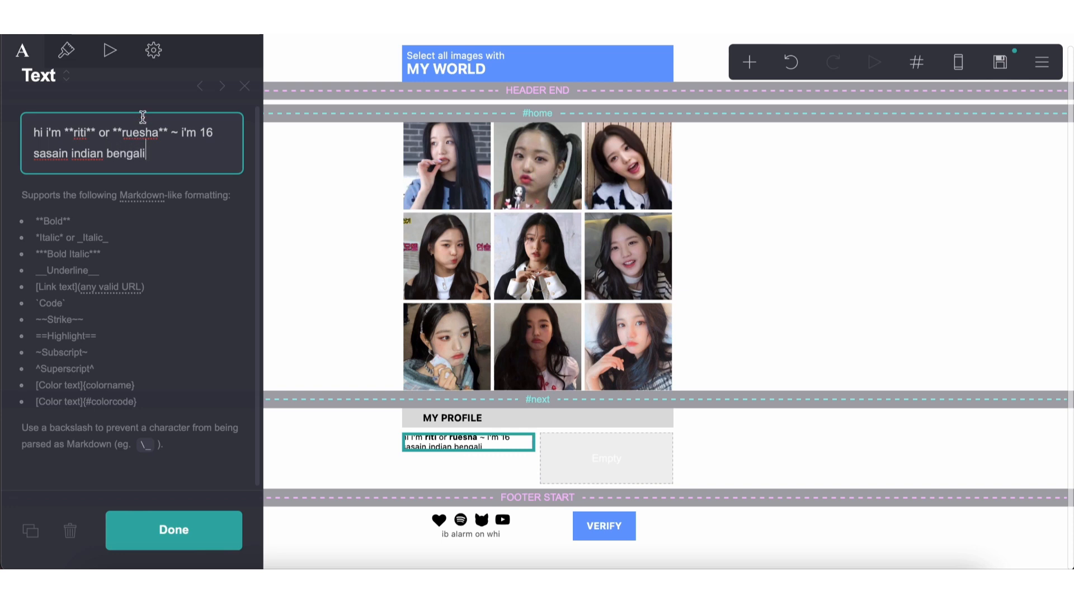
# Set the profile text's size to 0.75.
pyautogui.click(66, 50)
pyautogui.click(214, 305)
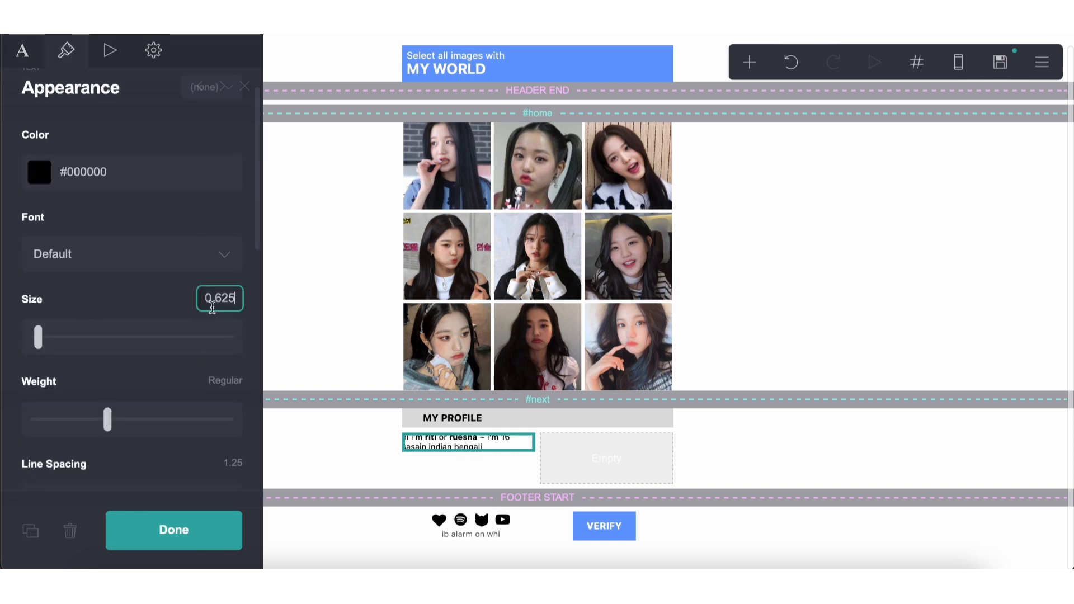
pyautogui.press('BackSpace')
pyautogui.press('BackSpace')
pyautogui.press('BackSpace')
pyautogui.write('75')
pyautogui.press('Return')
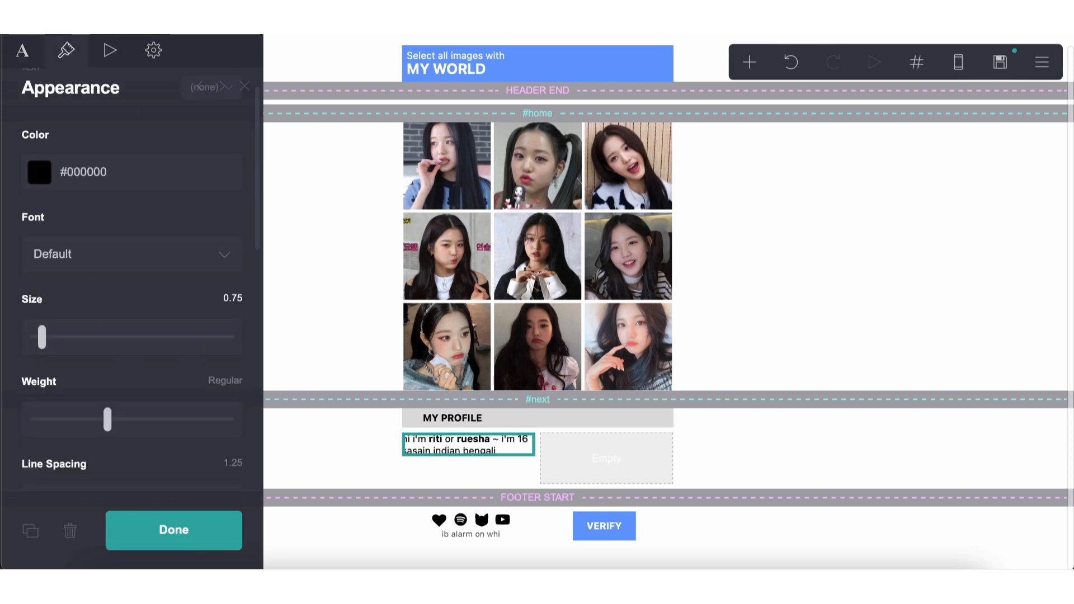
# Append "lesbian intp & my gender is unlabeled." to the profile text.
pyautogui.click(22, 51)
pyautogui.write('lesbian')
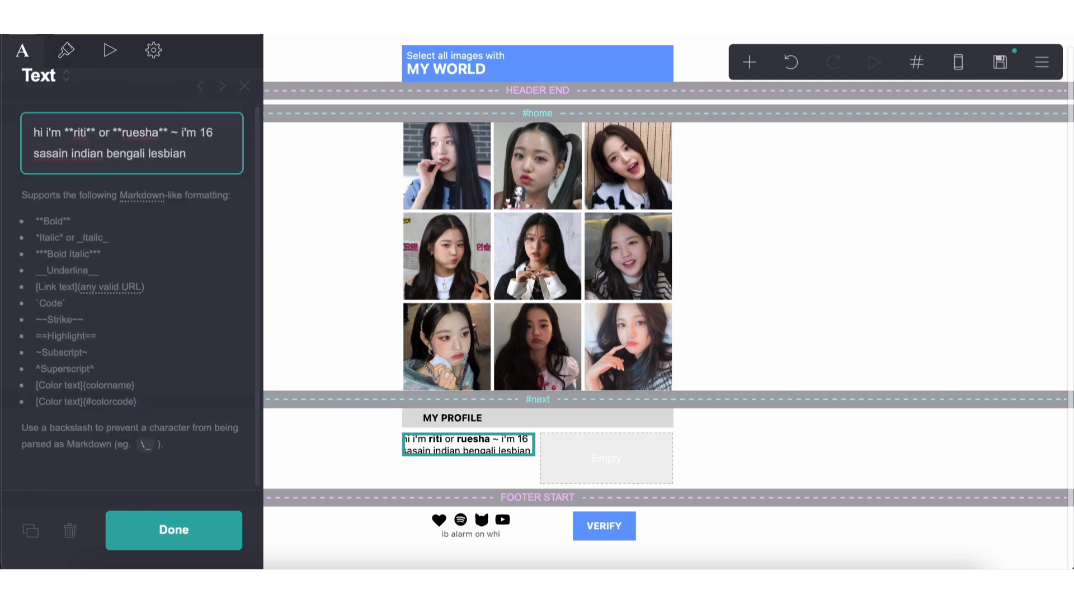
pyautogui.write(' intp & m')
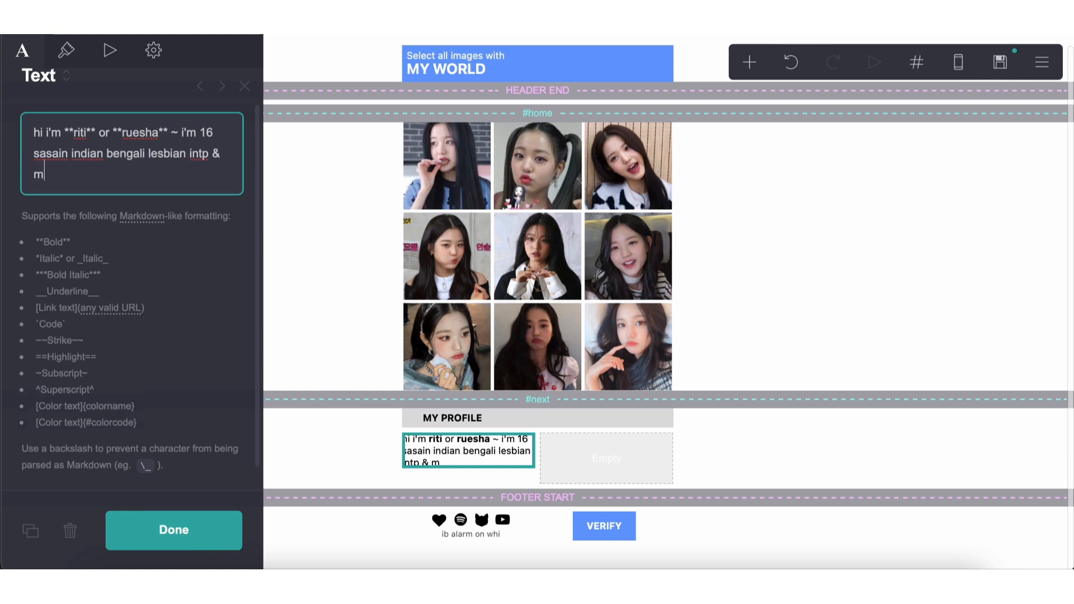
pyautogui.write('y gender is unalebe')
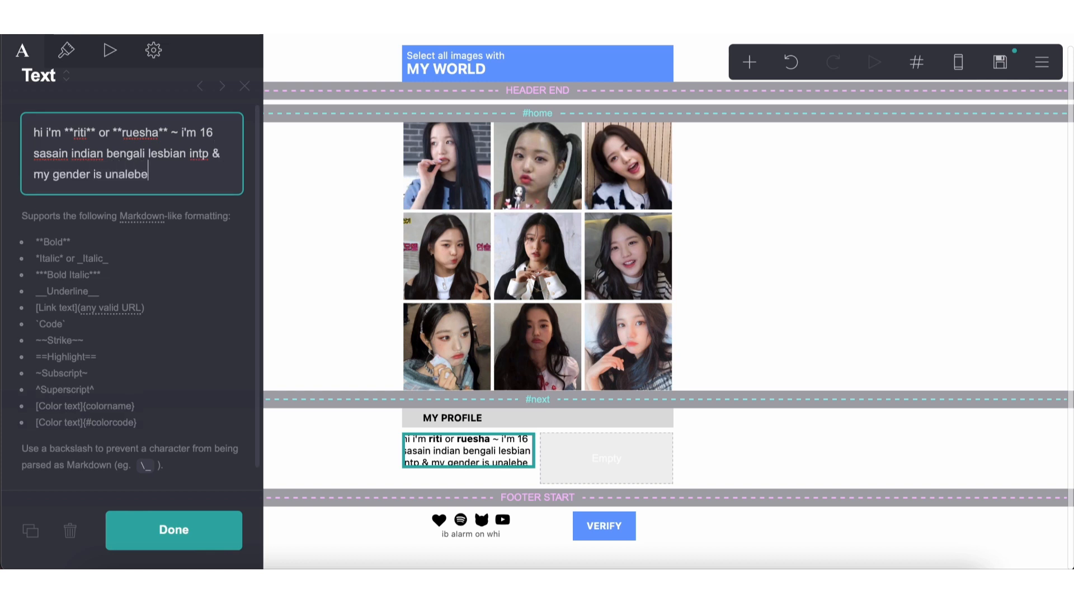
pyautogui.press('BackSpace')
pyautogui.press('BackSpace')
pyautogui.press('BackSpace')
pyautogui.press('BackSpace')
pyautogui.press('BackSpace')
pyautogui.write('labeled.')
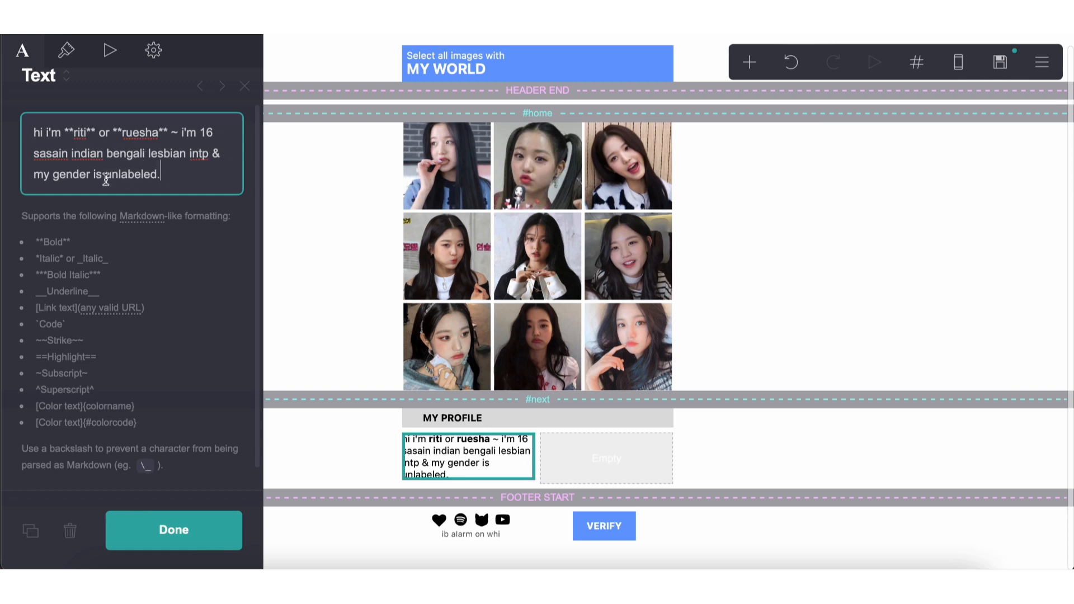
# Replace "unlabeled" in the profile text with "not labeled (not cisgender)".
pyautogui.doubleClick(123, 174)
pyautogui.write('not la')
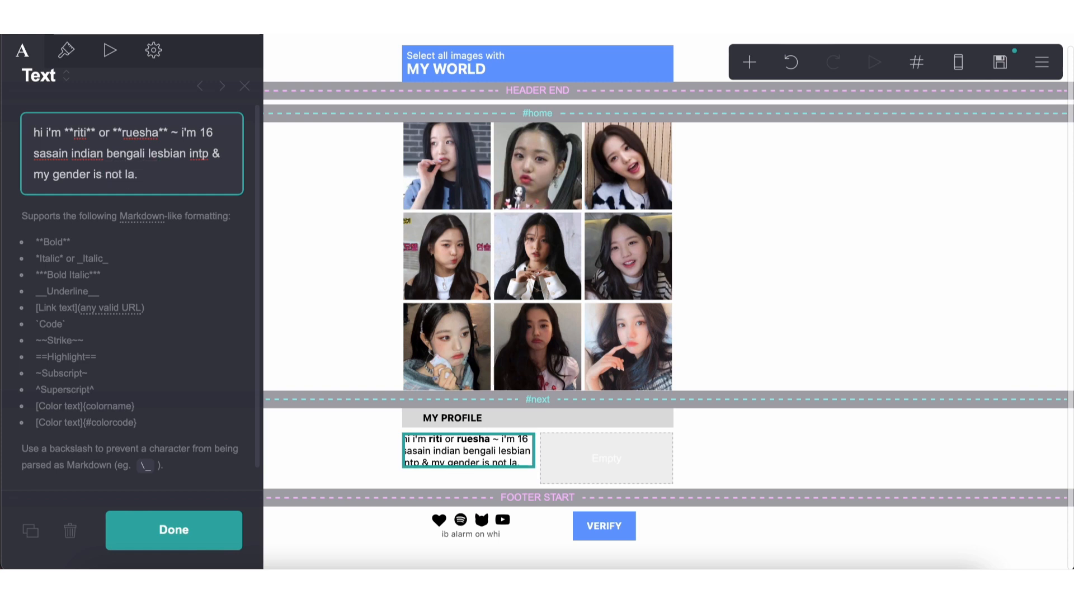
pyautogui.write('ebele')
pyautogui.press('BackSpace')
pyautogui.press('BackSpace')
pyautogui.press('BackSpace')
pyautogui.press('BackSpace')
pyautogui.press('BackSpace')
pyautogui.press('BackSpace')
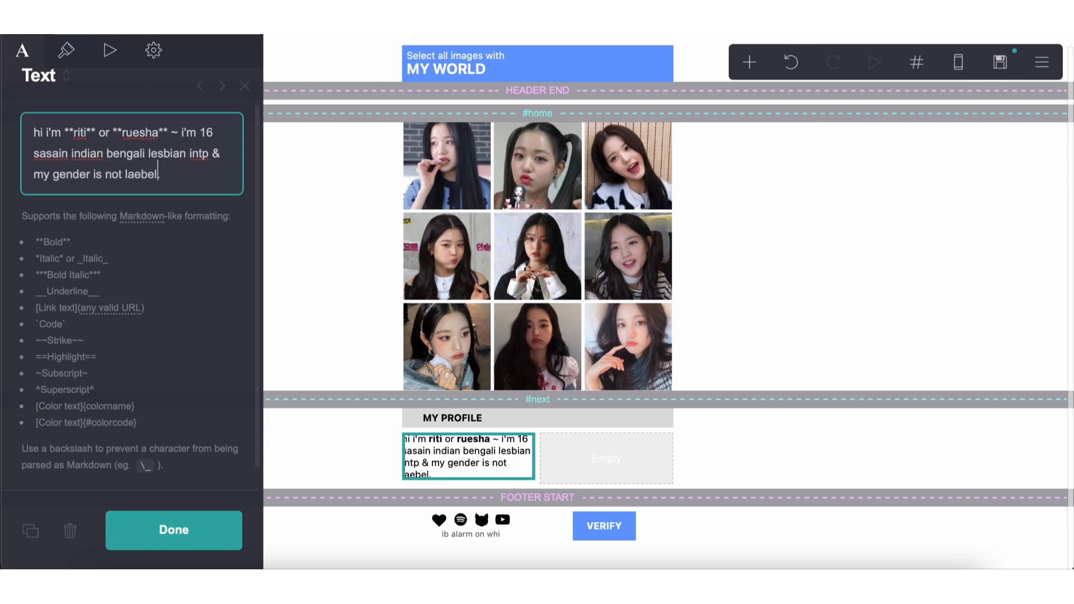
pyautogui.write('beled (not cisgender)')
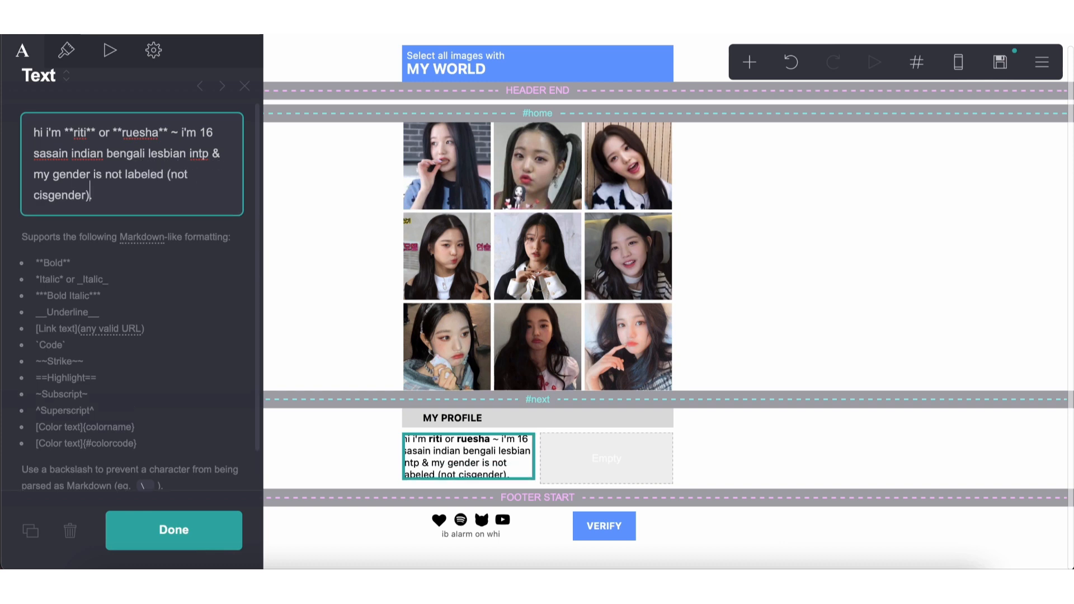
pyautogui.click(786, 455)
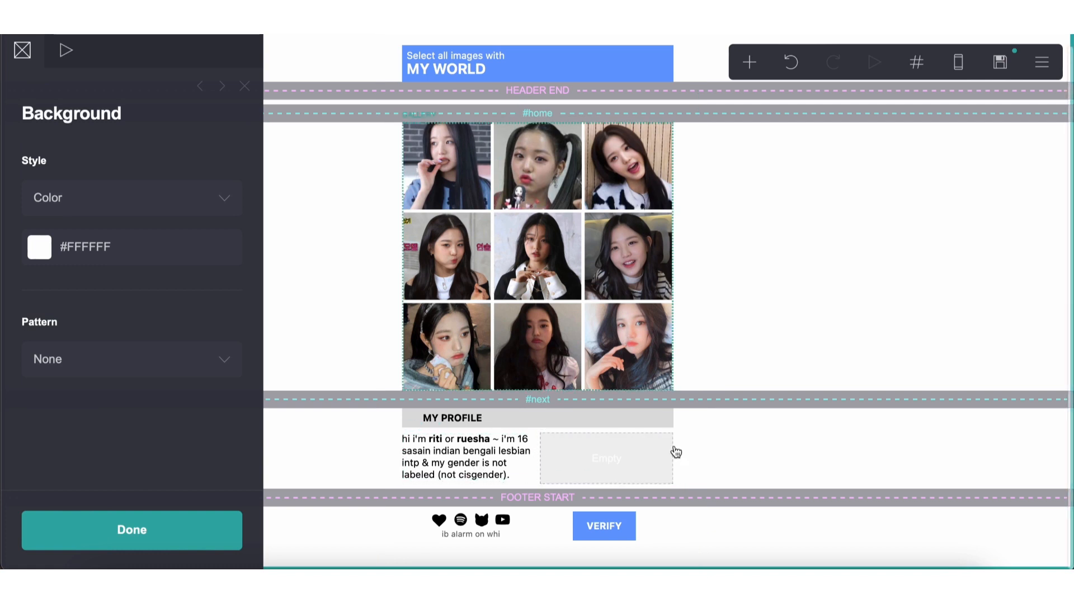
# Add a table to the #next section, below the introduction text in the first column.
pyautogui.click(753, 392)
pyautogui.click(750, 63)
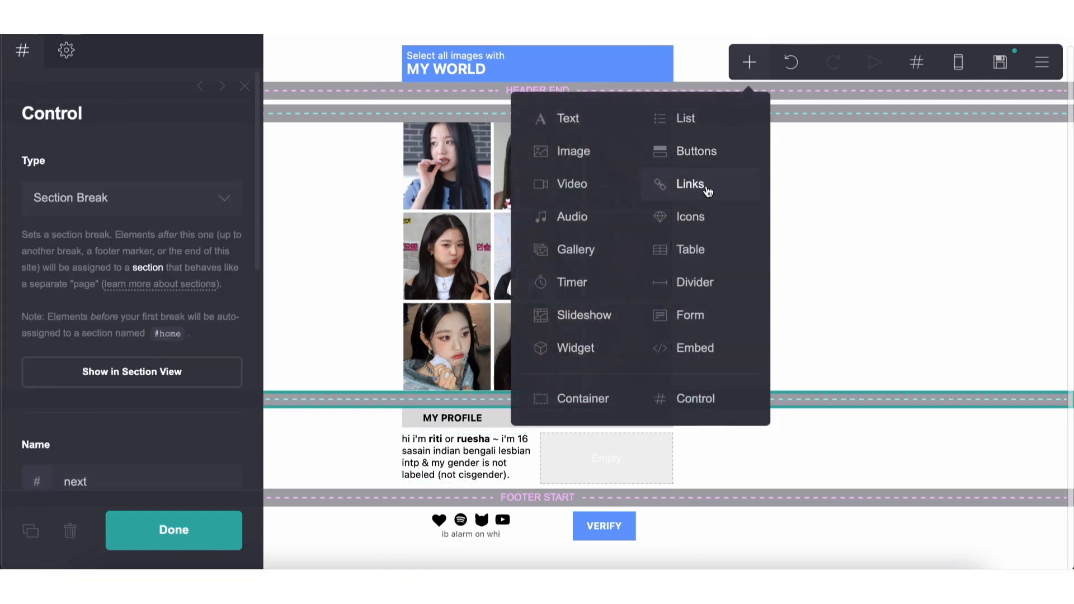
pyautogui.click(691, 251)
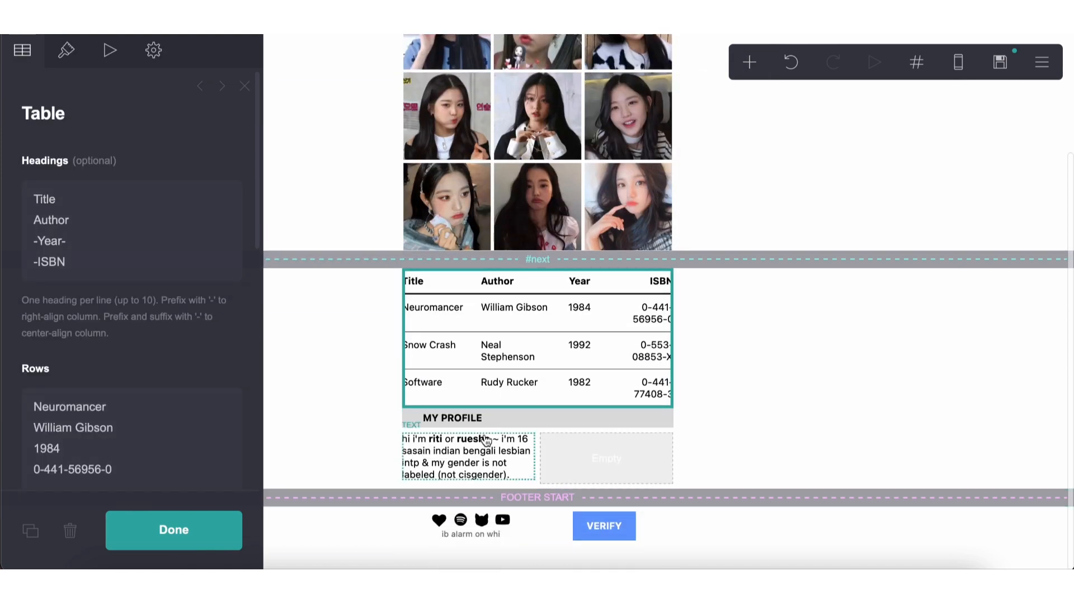
# Copy the VERIFY button's background color #699CFF and apply it as the table's border color.
pyautogui.click(603, 558)
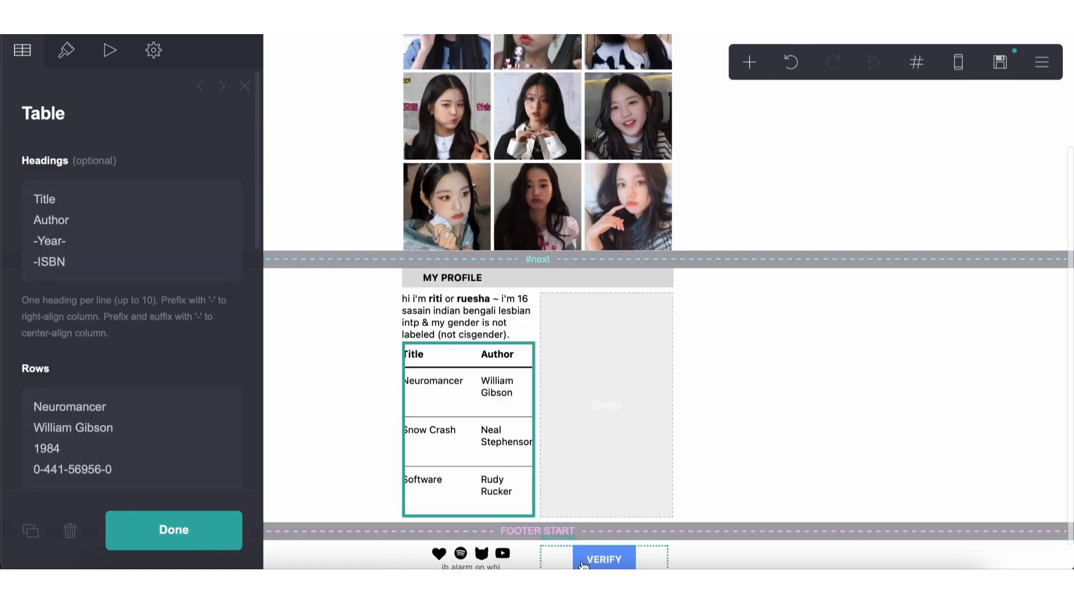
pyautogui.click(72, 37)
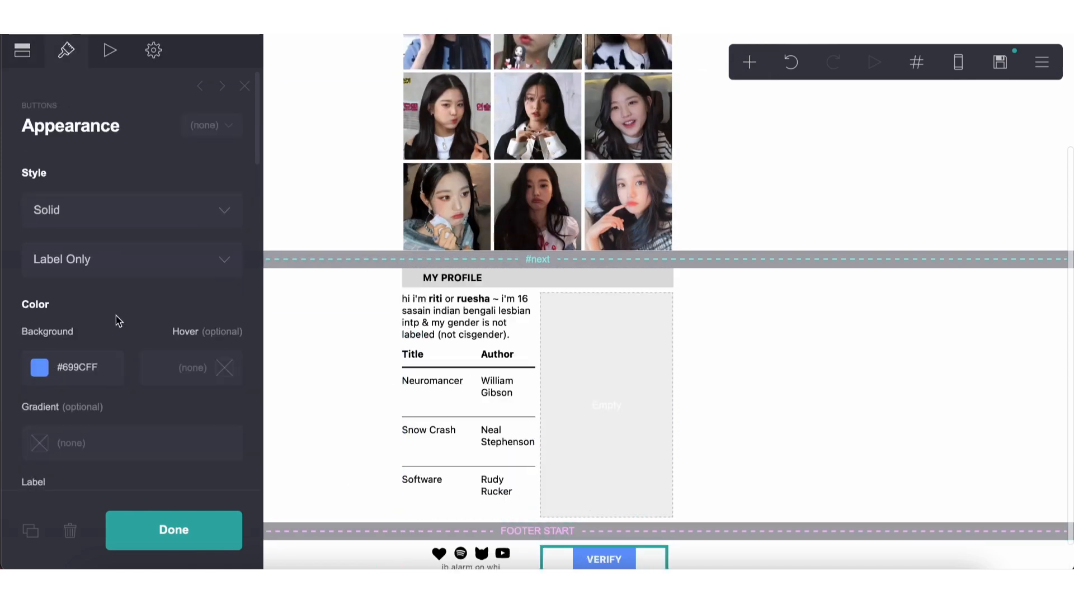
pyautogui.click(84, 358)
pyautogui.press('super+c')
pyautogui.click(433, 402)
pyautogui.click(433, 402)
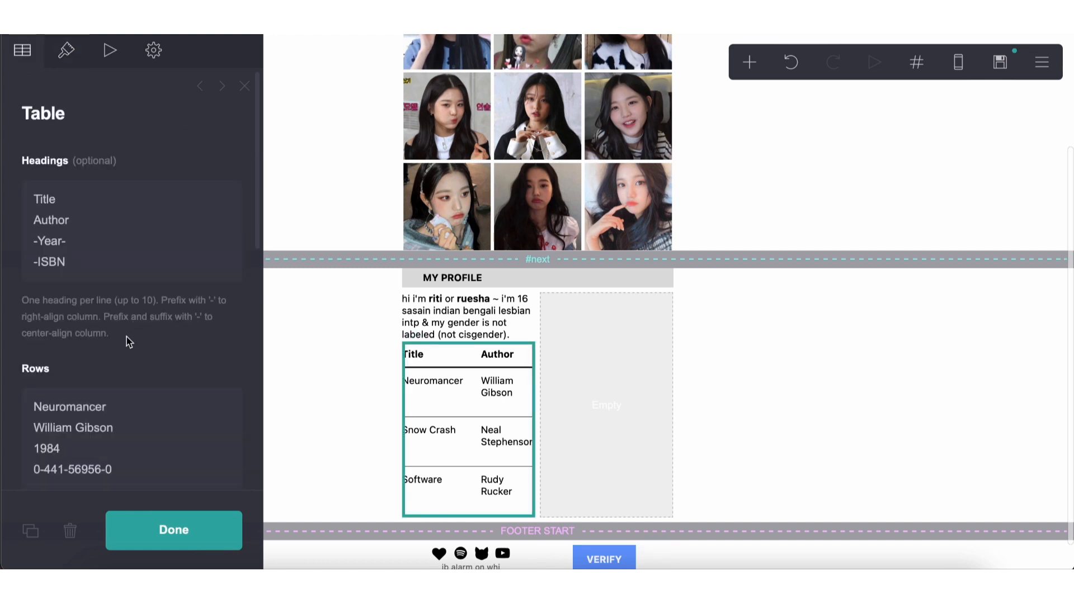
pyautogui.click(66, 50)
pyautogui.doubleClick(74, 428)
pyautogui.press('super+v')
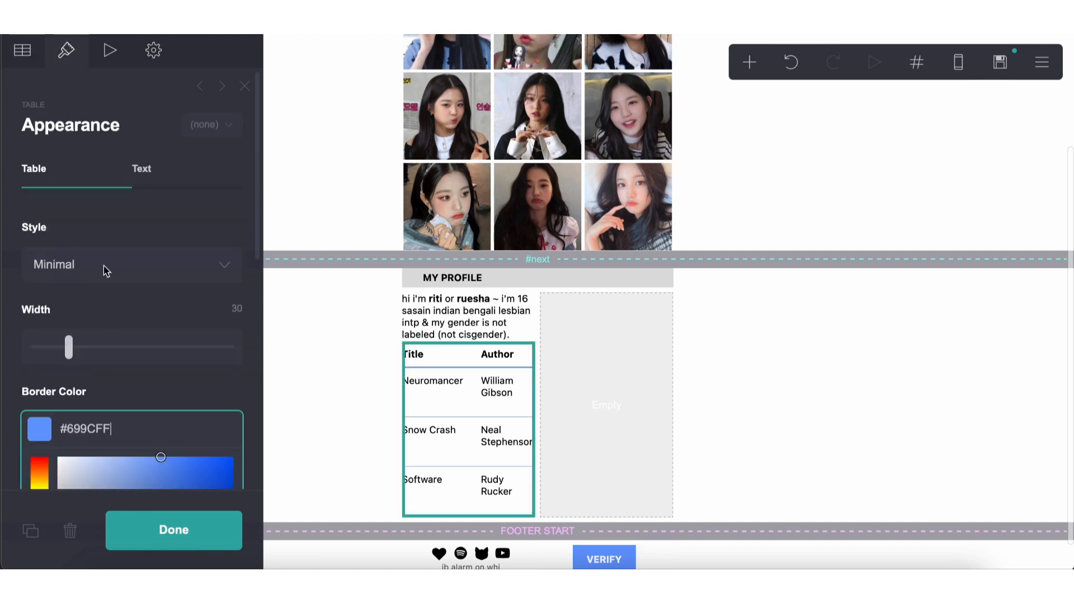
# Set the table's style to Grid and its padding to 0.125.
pyautogui.click(107, 264)
pyautogui.click(103, 276)
pyautogui.scroll(-3, 132, 252)
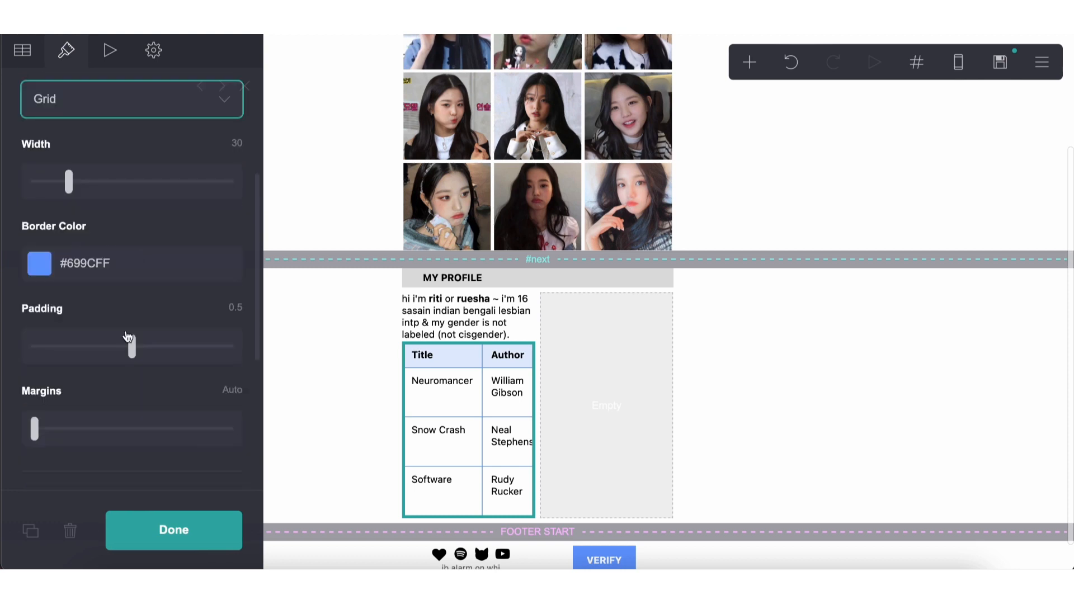
pyautogui.moveTo(128, 346); pyautogui.dragTo(63, 350)
pyautogui.scroll(1, 65, 353)
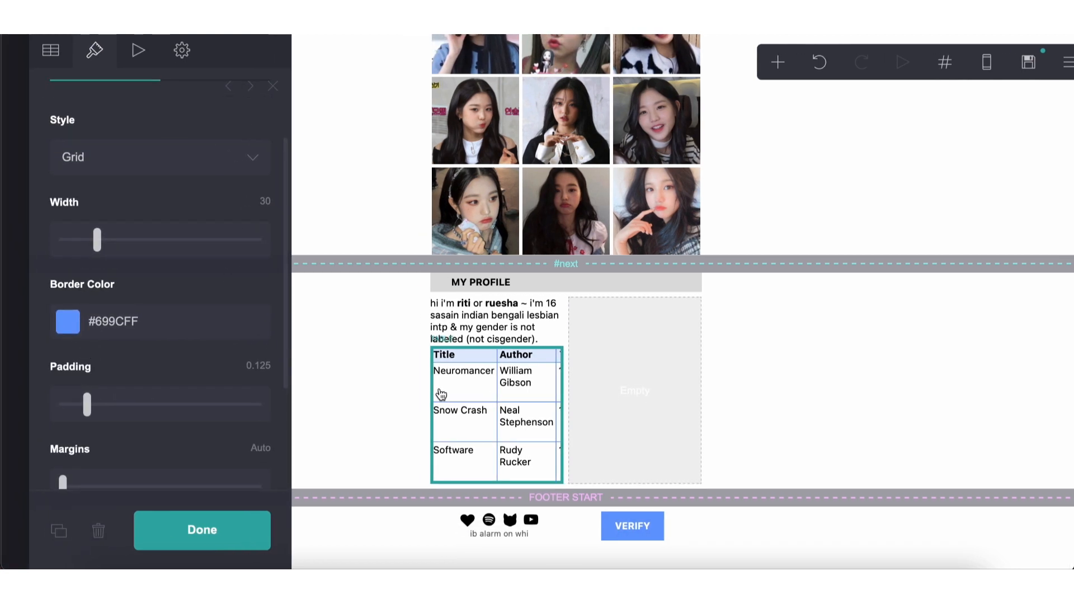
# Remove all the default headings from the table.
pyautogui.click(35, 54)
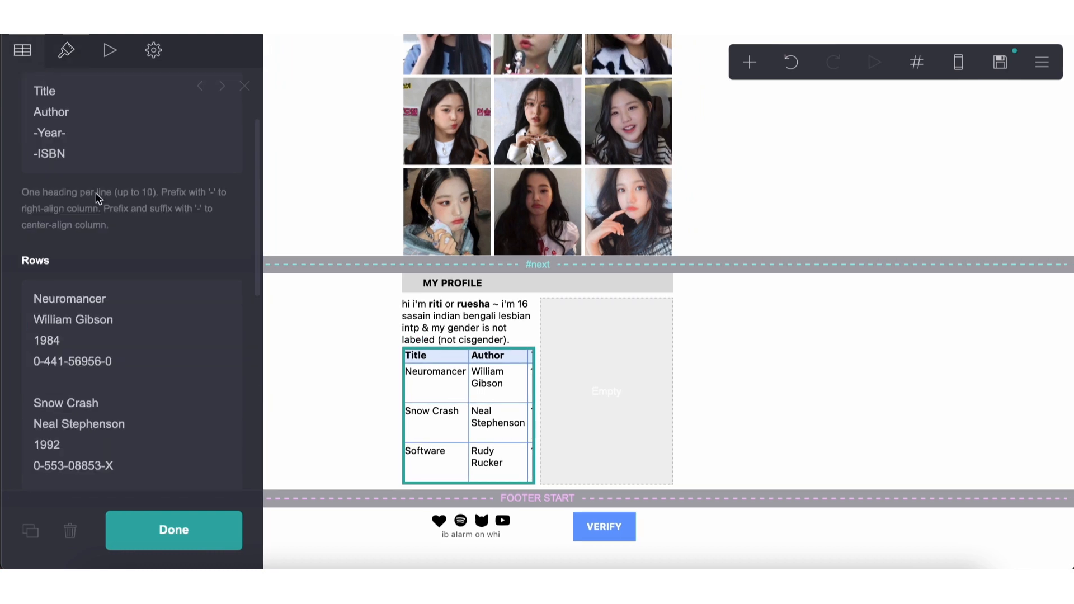
pyautogui.moveTo(77, 134); pyautogui.dragTo(47, 66)
pyautogui.click(74, 135)
pyautogui.moveTo(73, 162); pyautogui.dragTo(37, 88)
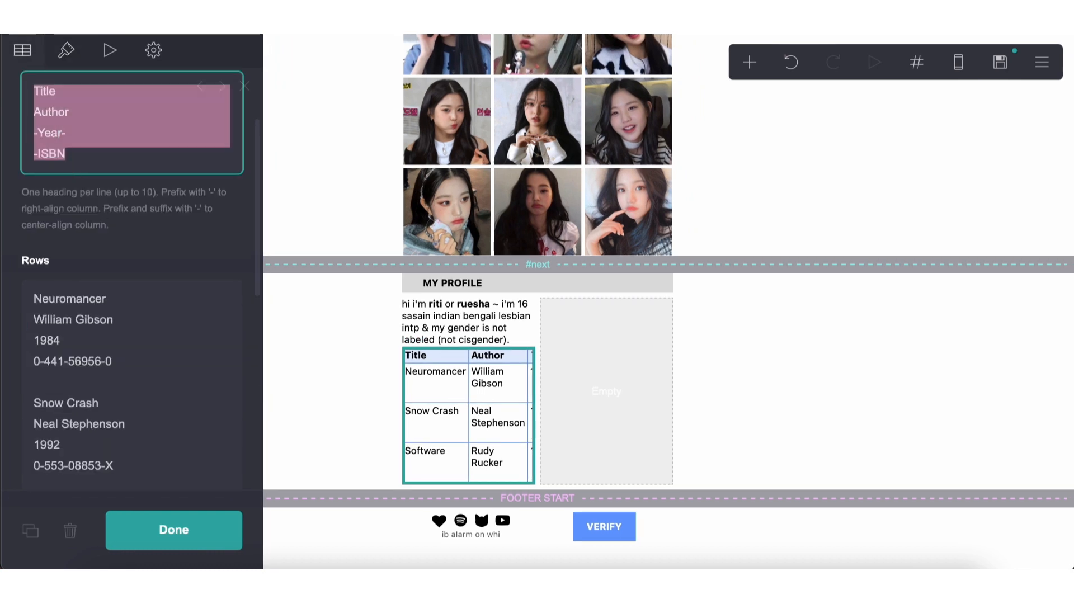
pyautogui.press('BackSpace')
# Replace the table's sample rows with bold "**my likes**" followed by "info" repeated five times.
pyautogui.click(143, 400)
pyautogui.hotkey('ctrl', 'a')
pyautogui.write('**')
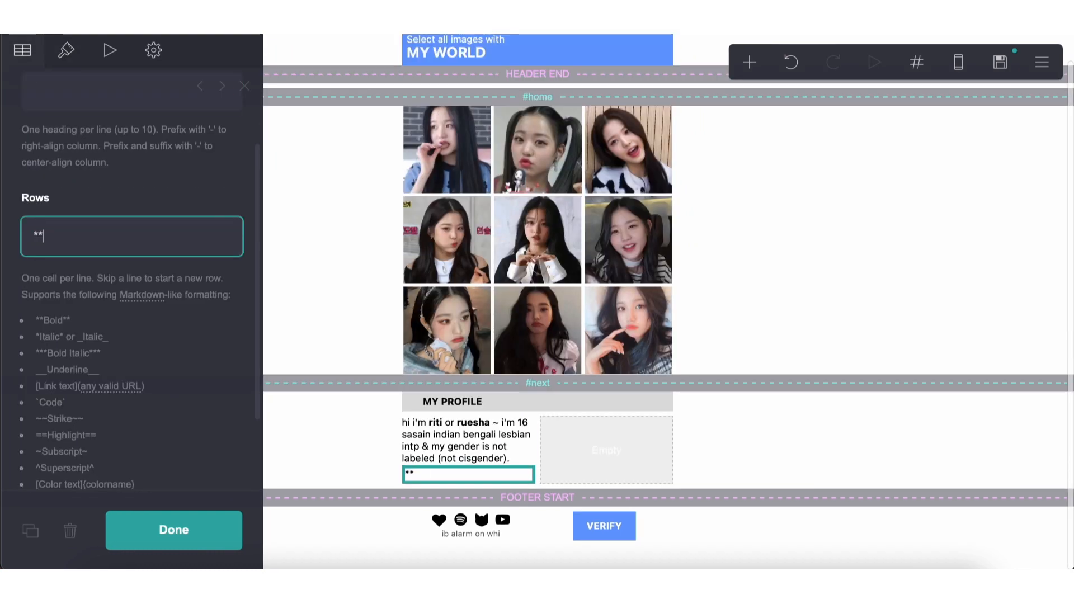
pyautogui.write('MY')
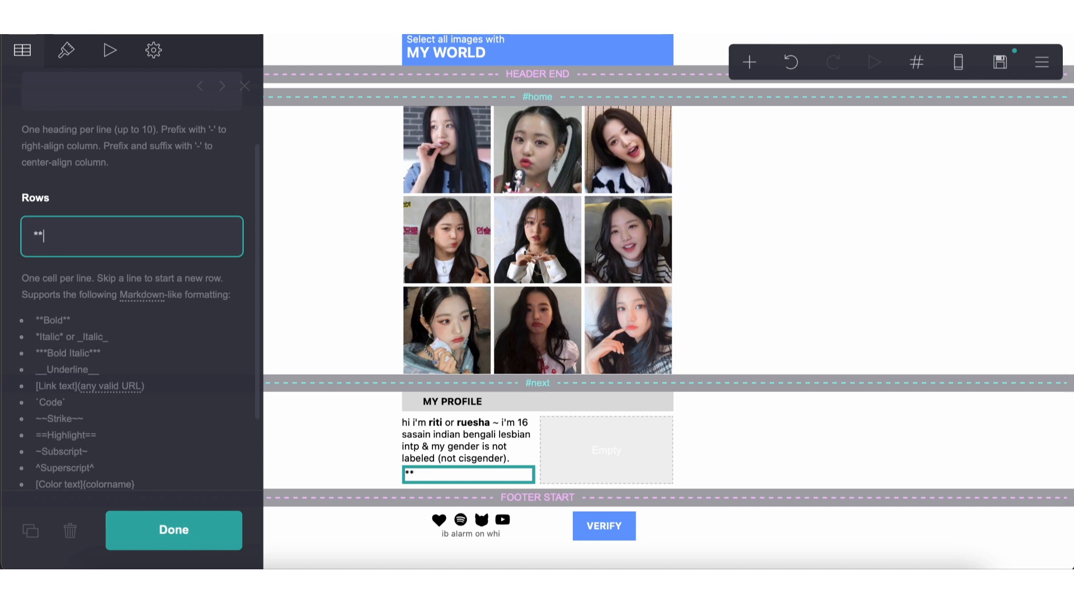
pyautogui.write(' likes**')
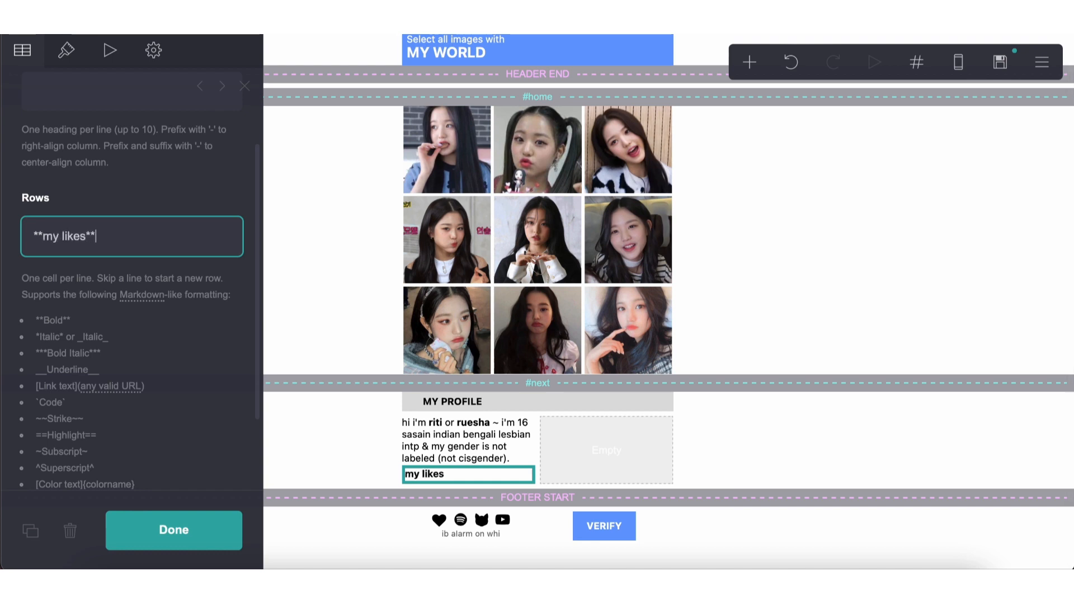
pyautogui.write(' info info info in')
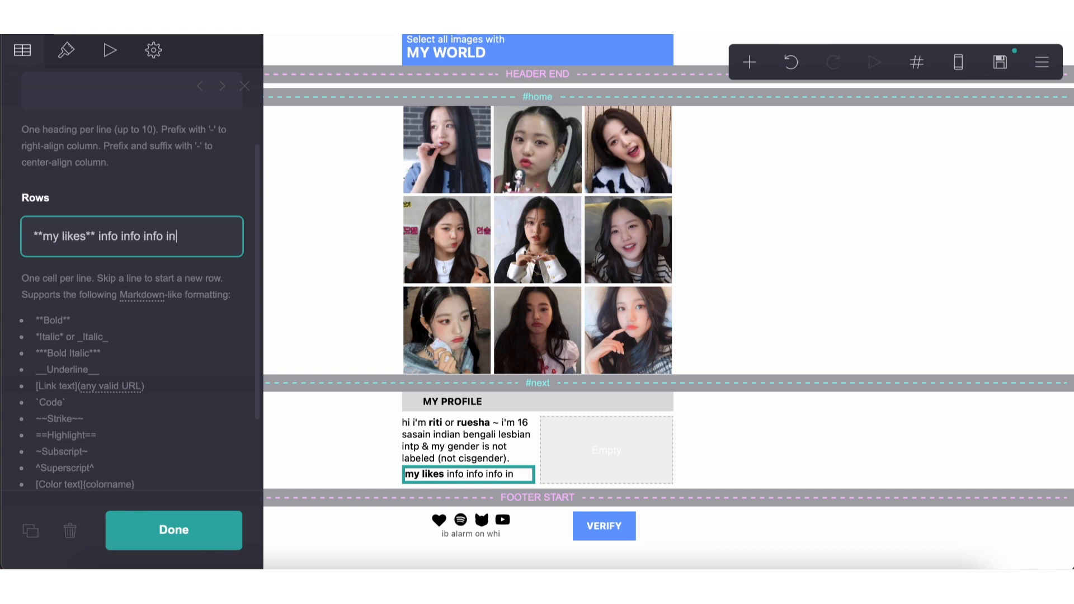
pyautogui.write('fo info info info')
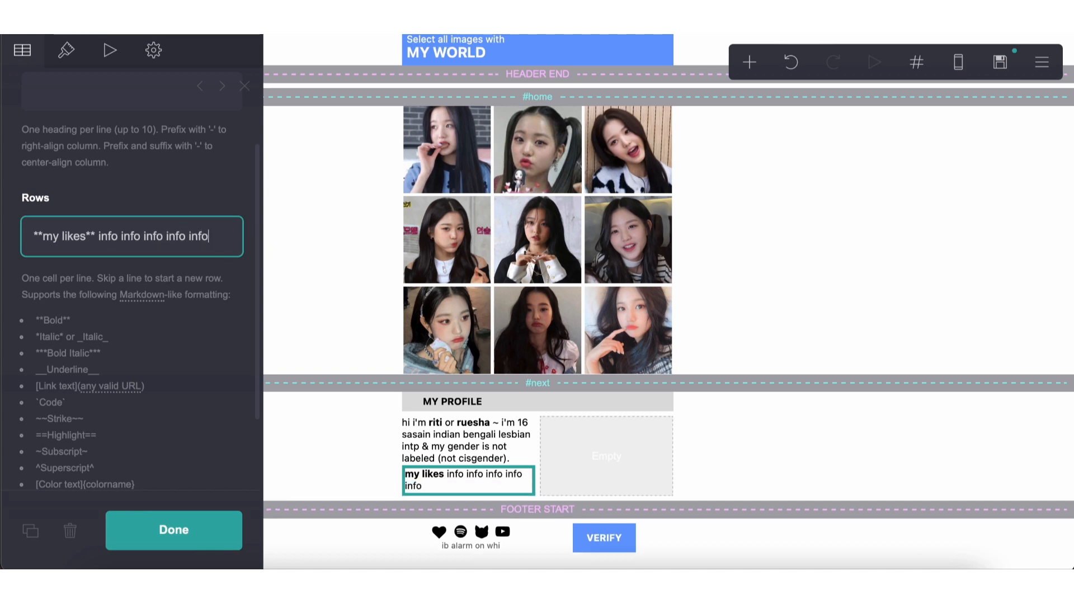
# Lengthen the "my likes" table's text with copies of its "info" placeholder words.
pyautogui.moveTo(99, 239); pyautogui.dragTo(277, 252)
pyautogui.press('super+c')
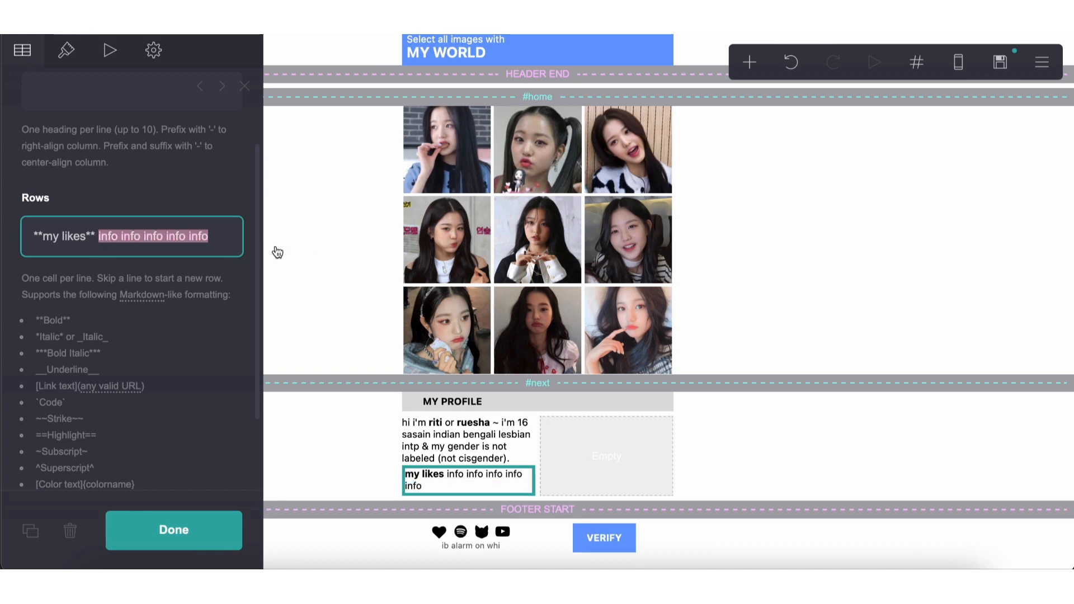
pyautogui.click(223, 240)
pyautogui.press('super+v')
pyautogui.press('super+v')
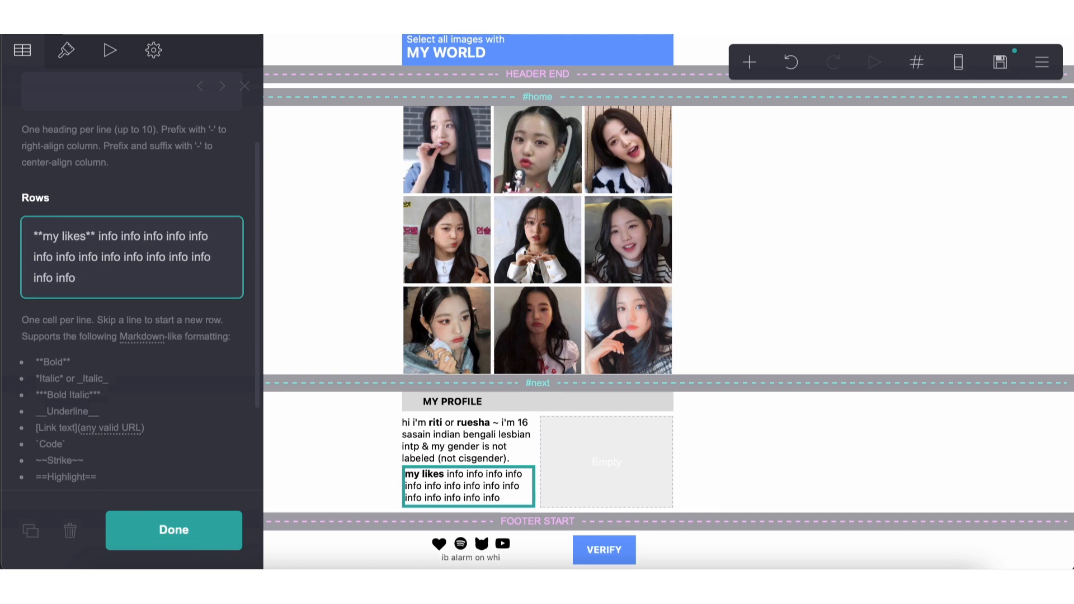
pyautogui.click(682, 377)
pyautogui.click(779, 467)
# Duplicate the "my likes" table and place the copy in the empty second column.
pyautogui.click(466, 480)
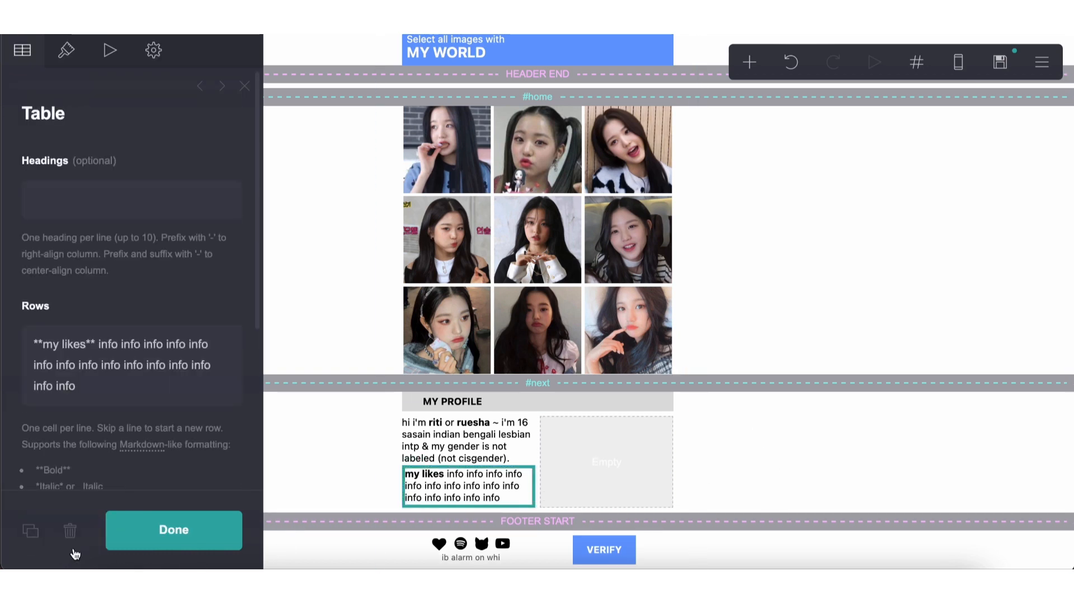
pyautogui.click(31, 530)
pyautogui.moveTo(475, 458); pyautogui.dragTo(610, 409)
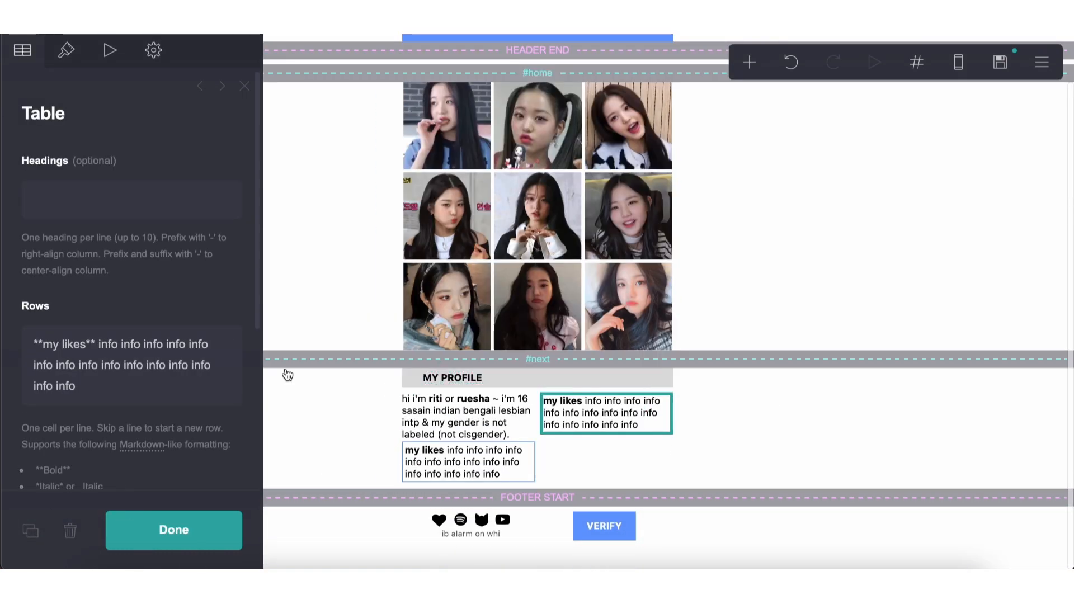
# Change the copied table's bold label to "tunes" and extend its "info" placeholder text to fill five lines.
pyautogui.moveTo(97, 344); pyautogui.dragTo(141, 402)
pyautogui.write('tunes')
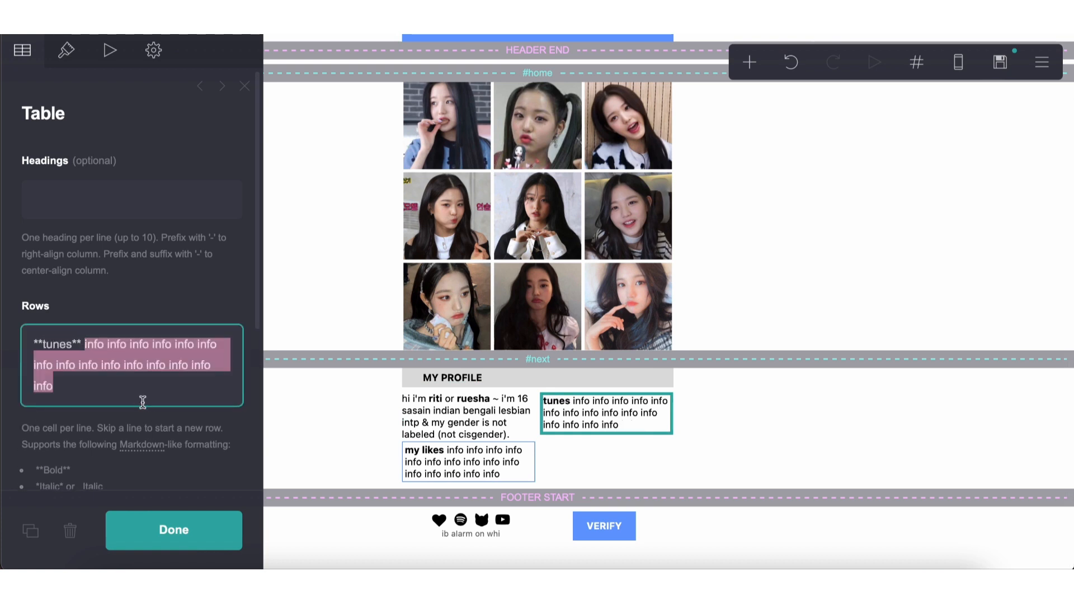
pyautogui.hotkey('ctrl', 'c')
pyautogui.click(136, 402)
pyautogui.hotkey('ctrl', 'v')
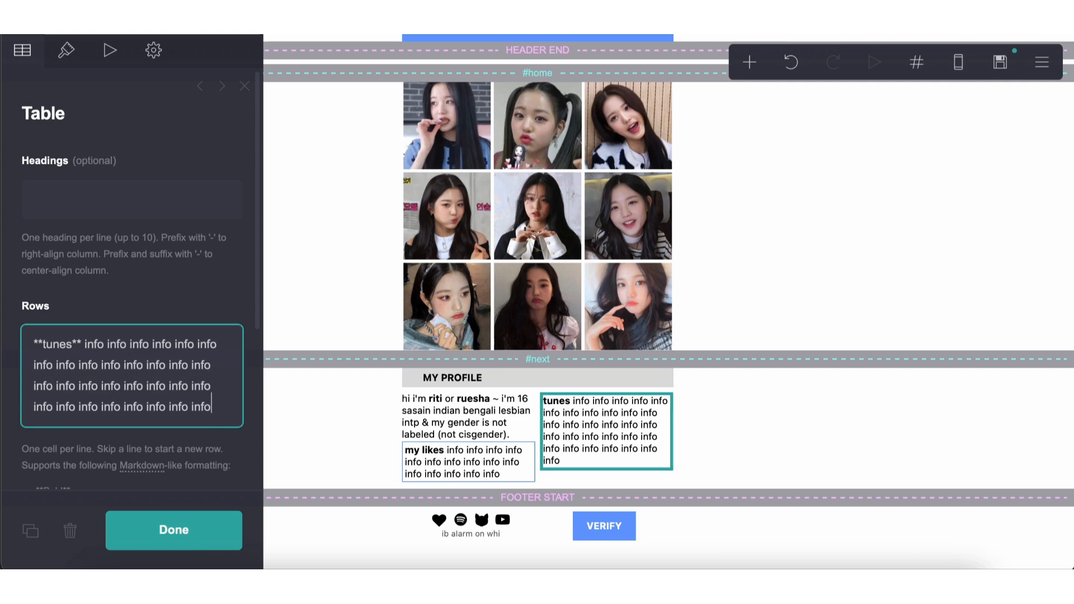
pyautogui.press('BackSpace')
pyautogui.press('BackSpace')
pyautogui.press('BackSpace')
pyautogui.click(789, 408)
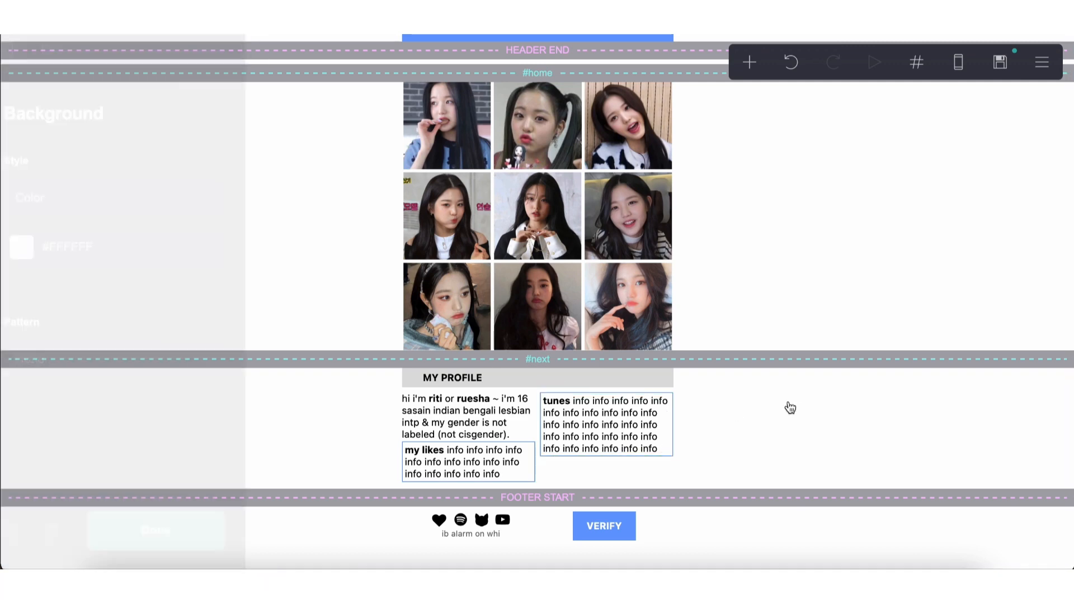
# Duplicate the introduction text and place the copy in the second column above the "tunes" table.
pyautogui.click(745, 82)
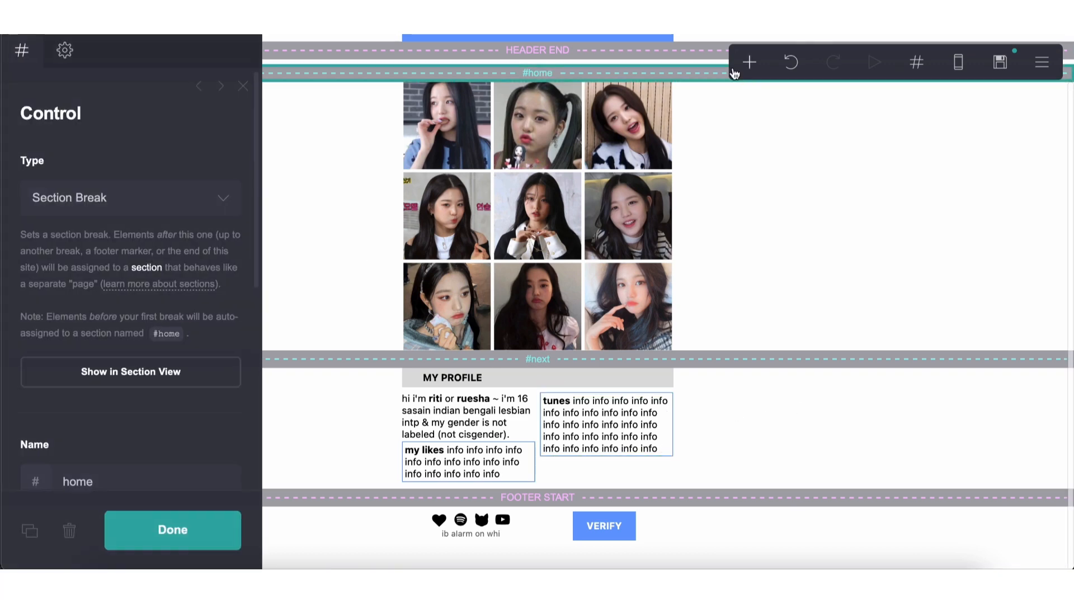
pyautogui.click(750, 61)
pyautogui.click(435, 422)
pyautogui.click(30, 530)
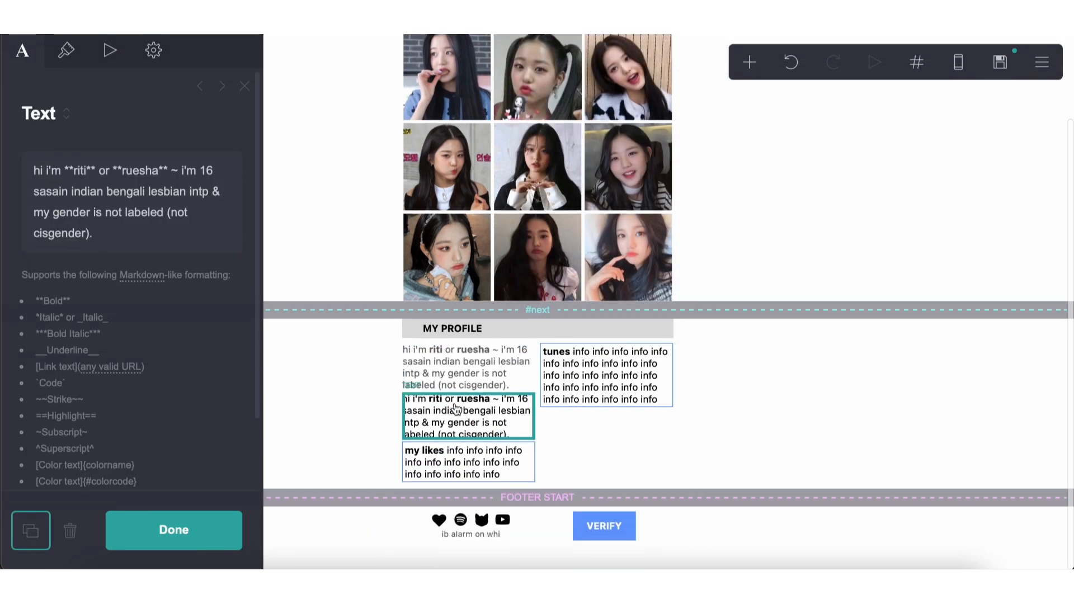
pyautogui.moveTo(468, 405); pyautogui.dragTo(616, 351)
# Set the copied text's type to Site Title and clear its existing content.
pyautogui.tripleClick(150, 246)
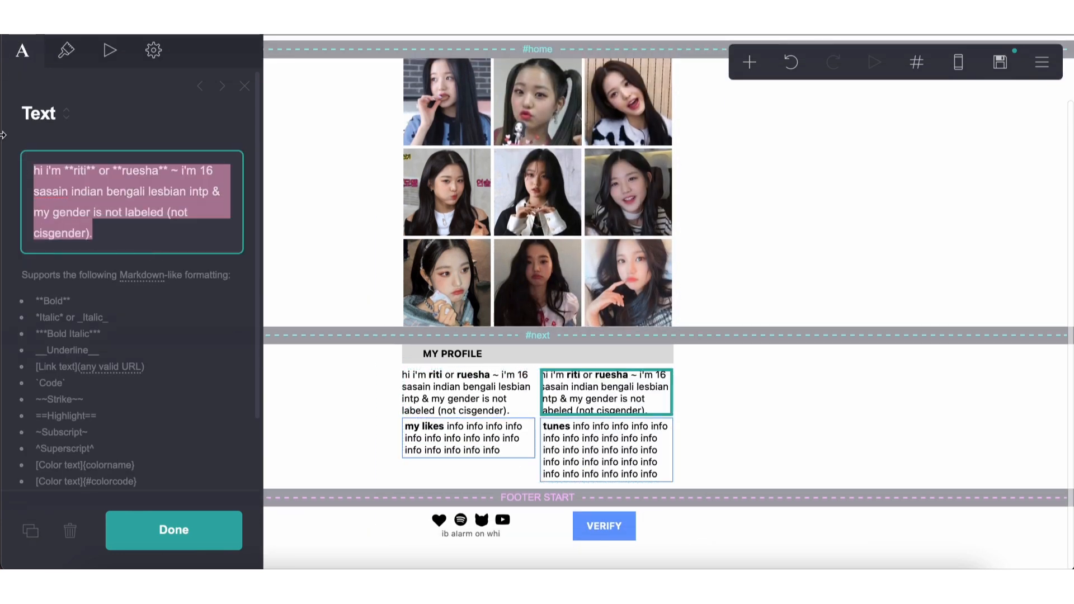
pyautogui.press('BackSpace')
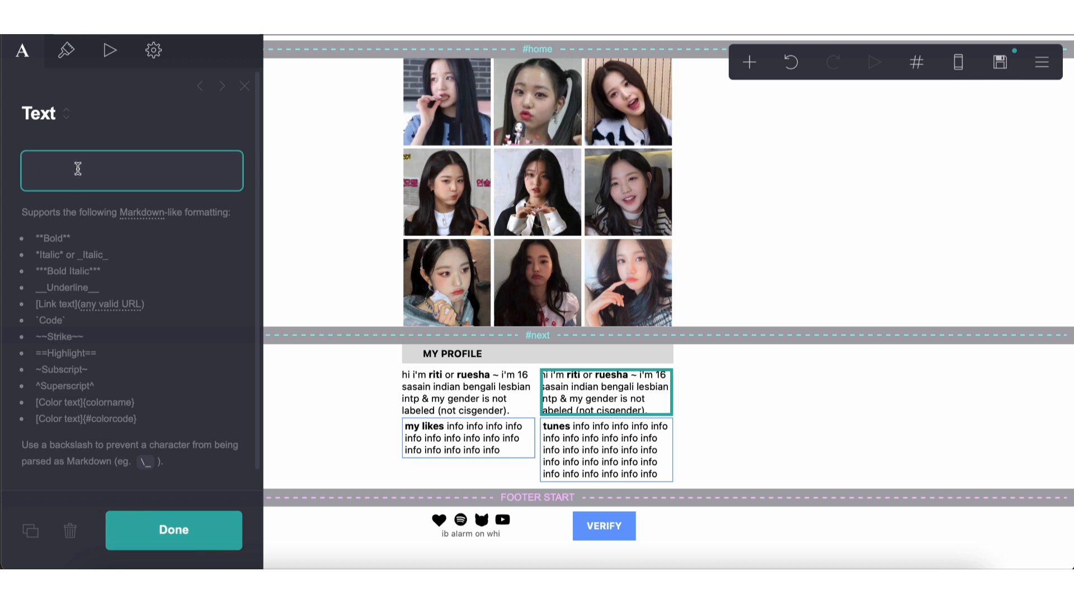
pyautogui.click(83, 137)
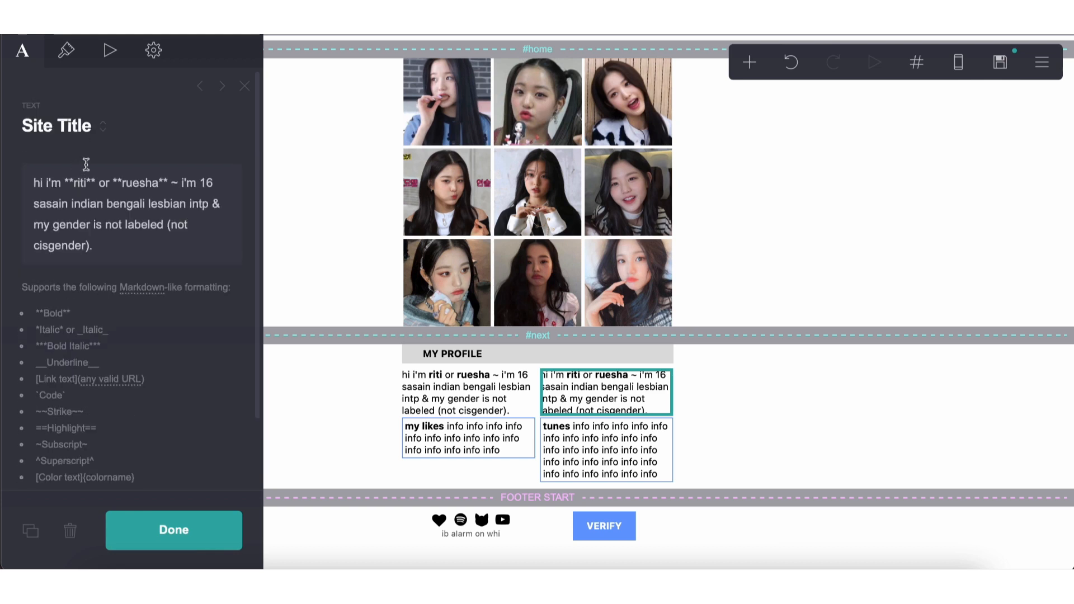
pyautogui.click(118, 250)
pyautogui.hotkey('ctrl', 'a')
pyautogui.press('BackSpace')
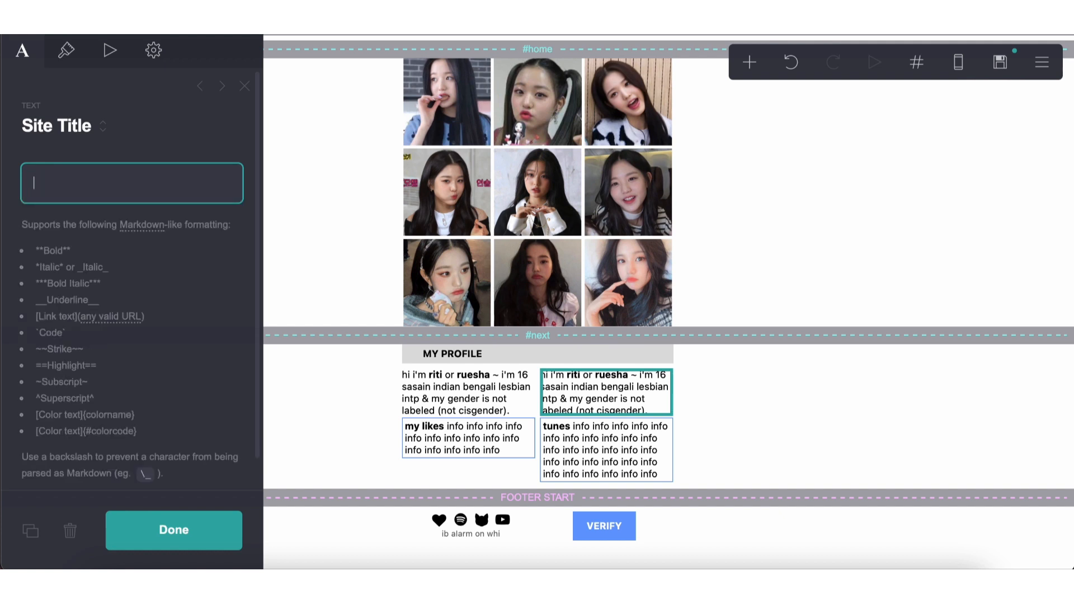
# Enter "(Online Now) ~" as the copied text above the "tunes" table.
pyautogui.write('h')
pyautogui.press('BackSpace')
pyautogui.write('(Online Now')
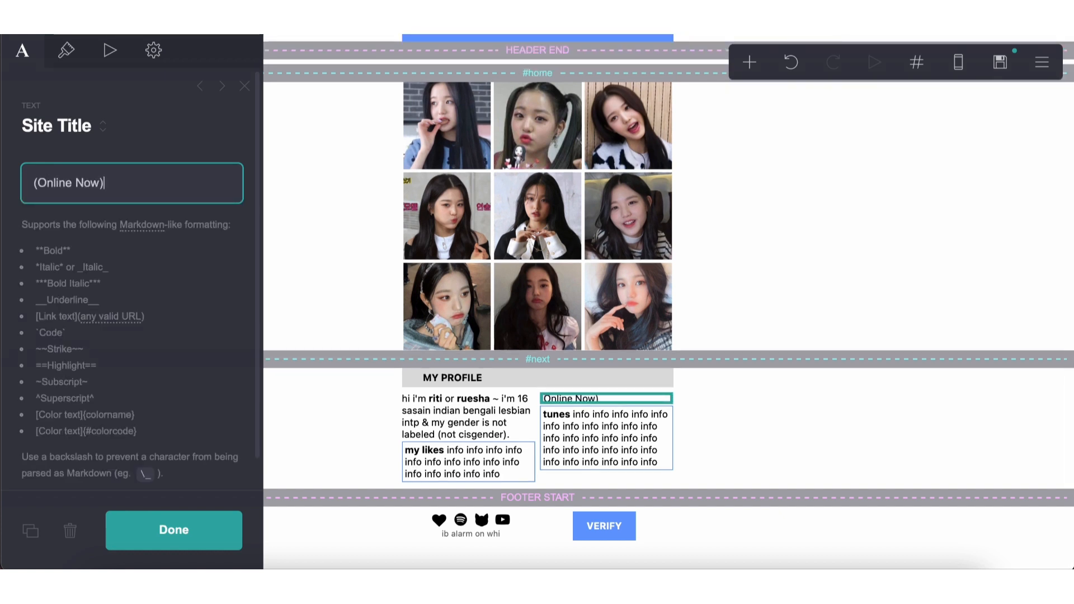
pyautogui.write(') ~')
pyautogui.press('ctrl+super+space')
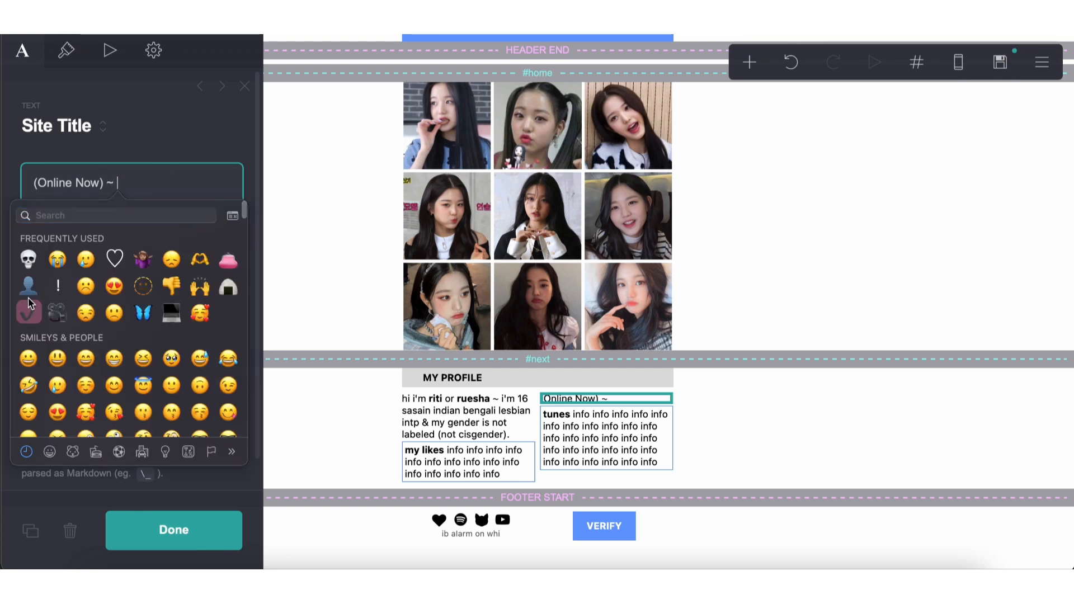
pyautogui.press('Escape')
pyautogui.press('BackSpace')
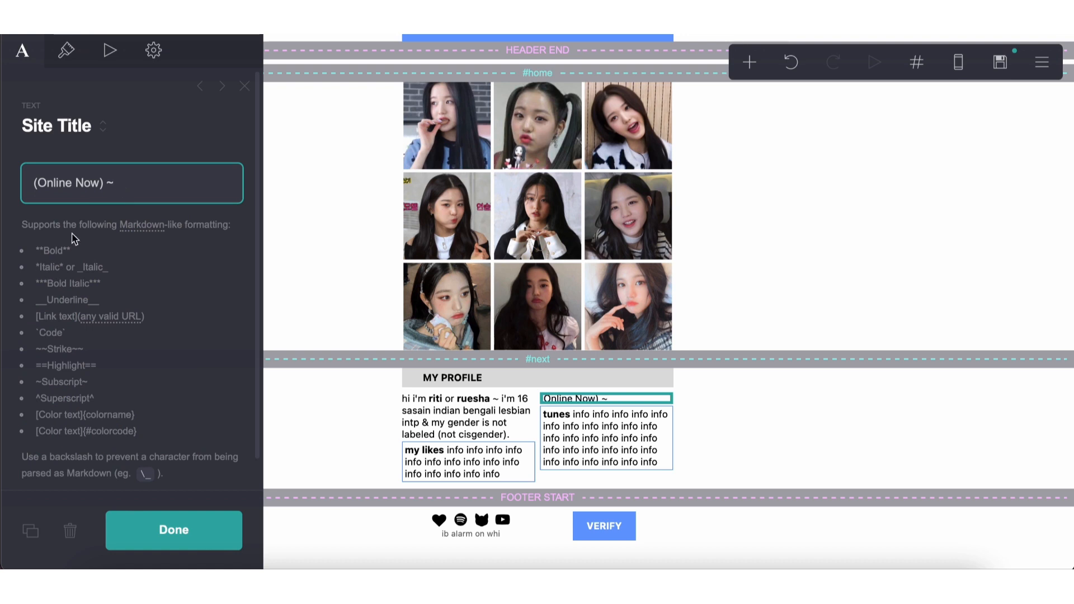
# Append the silhouette (bust) emoji to the end of the "(Online Now) ~" text.
pyautogui.press('ctrl+super+space')
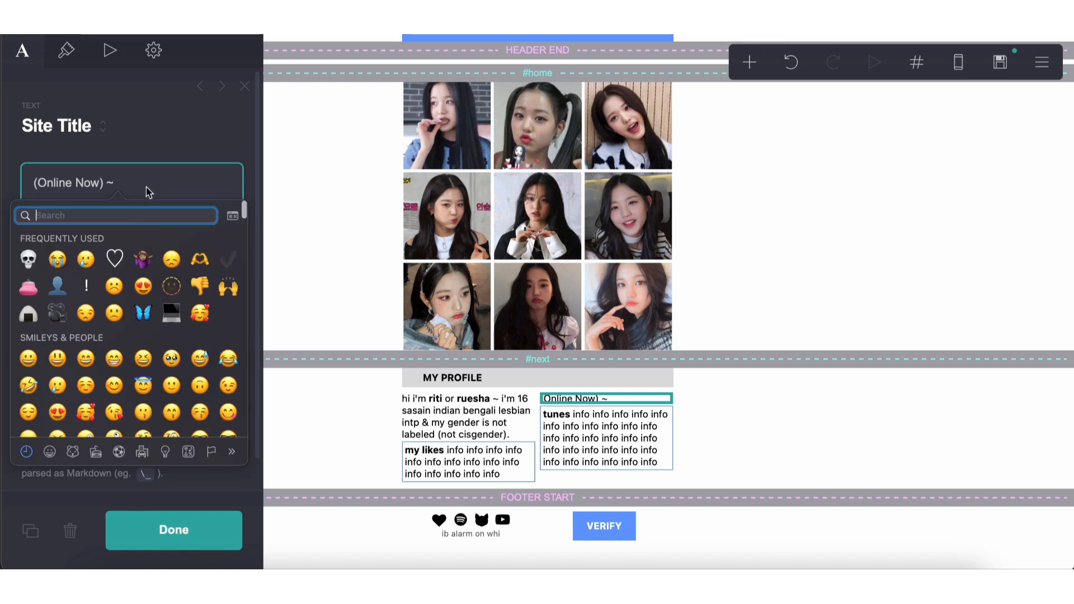
pyautogui.press('Escape')
pyautogui.hotkey('ctrl', 'v')
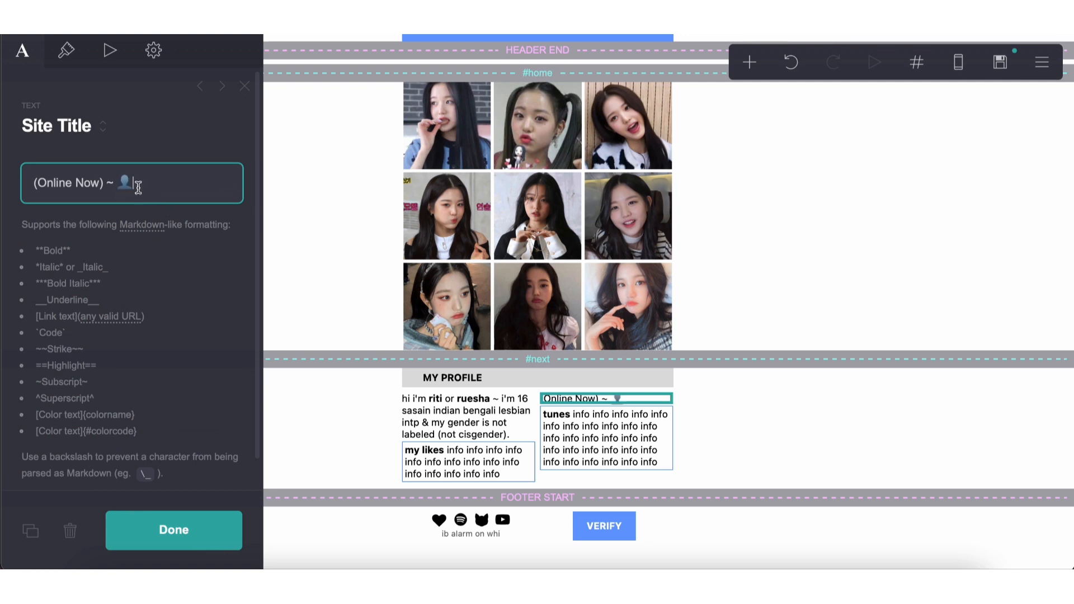
pyautogui.click(662, 308)
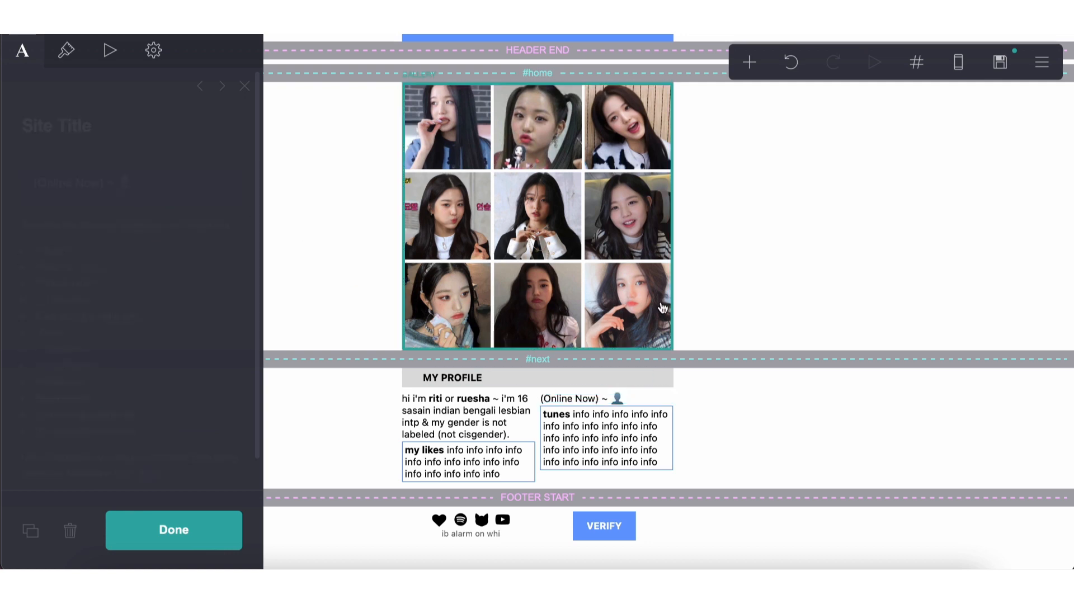
# Set the font weight of the "(Online Now) ~" text to Semi Bold.
pyautogui.click(616, 398)
pyautogui.click(66, 50)
pyautogui.scroll(-2, 140, 336)
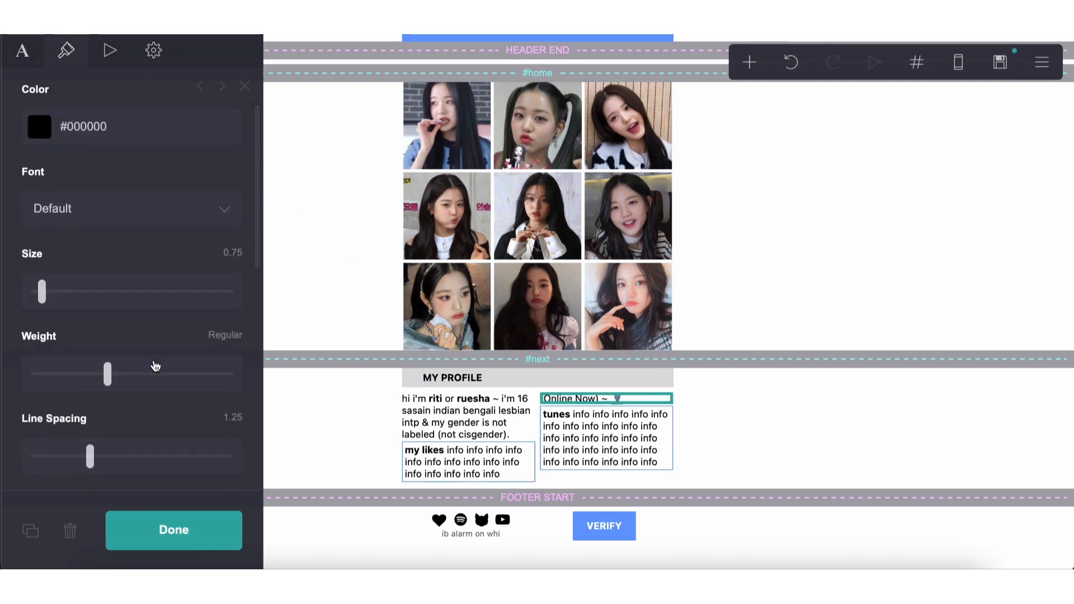
pyautogui.moveTo(111, 361); pyautogui.dragTo(161, 366)
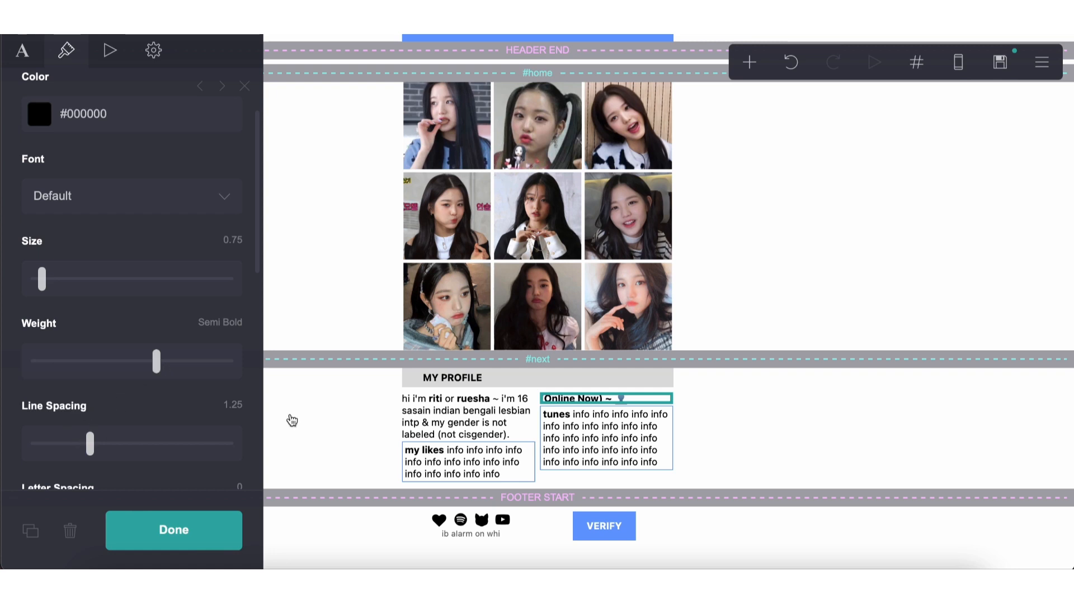
pyautogui.click(709, 444)
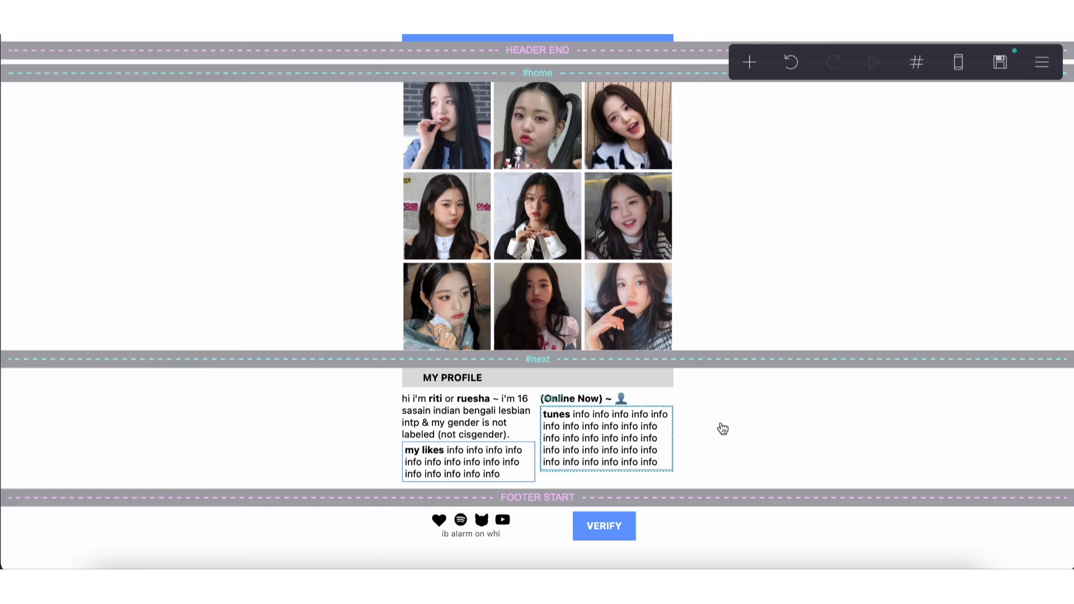
pyautogui.click(794, 434)
pyautogui.click(787, 434)
# Extend the "tunes" table's "info" placeholder text by one more line so it aligns with the "my likes" table.
pyautogui.click(628, 450)
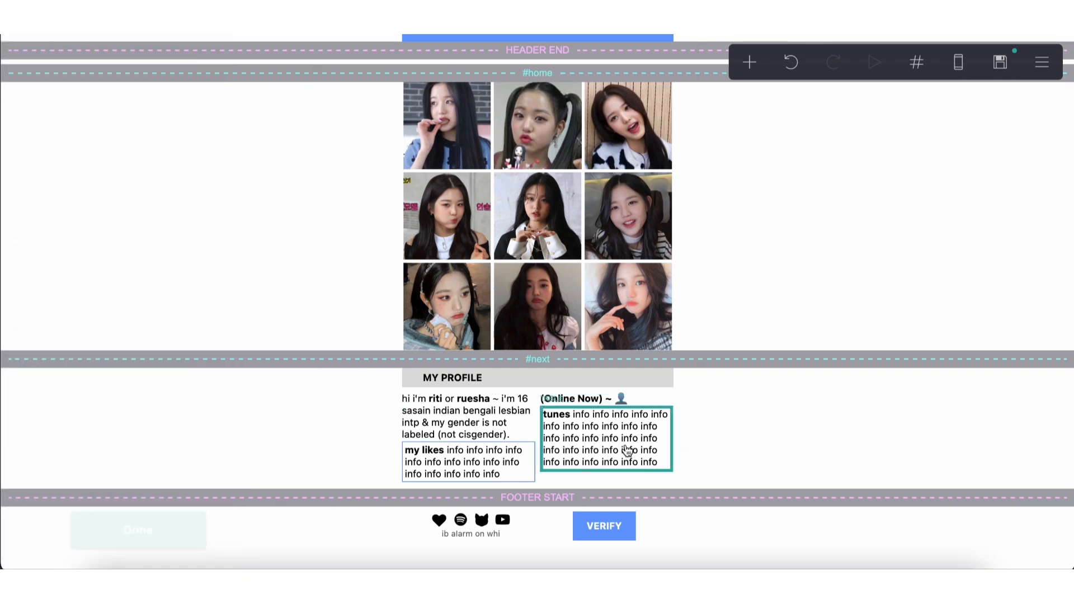
pyautogui.moveTo(211, 406); pyautogui.dragTo(62, 413)
pyautogui.press('super+c')
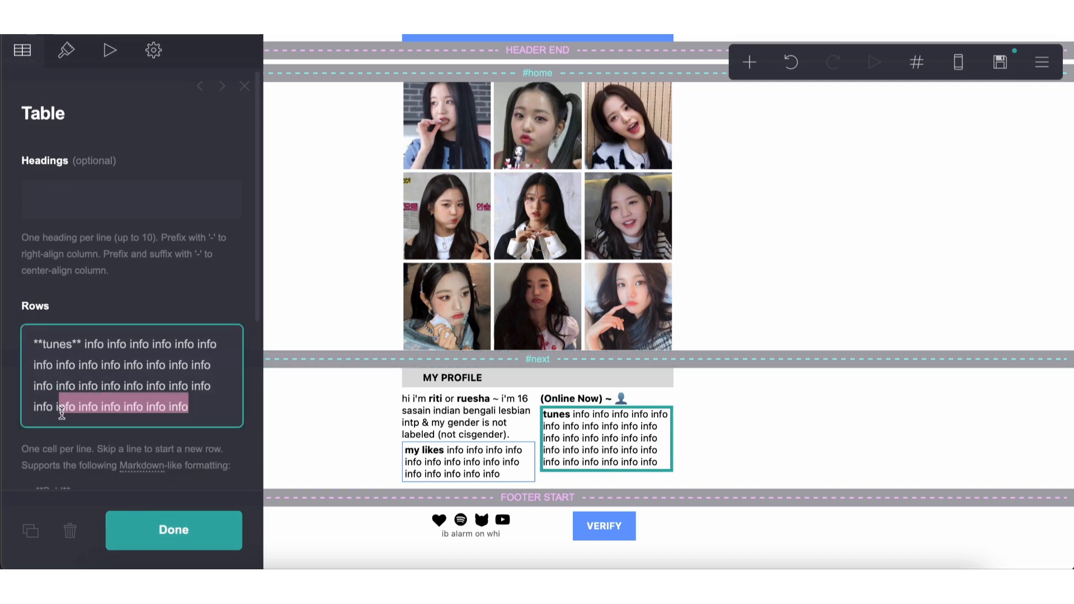
pyautogui.click(229, 400)
pyautogui.write('i')
pyautogui.press('super+v')
pyautogui.click(829, 373)
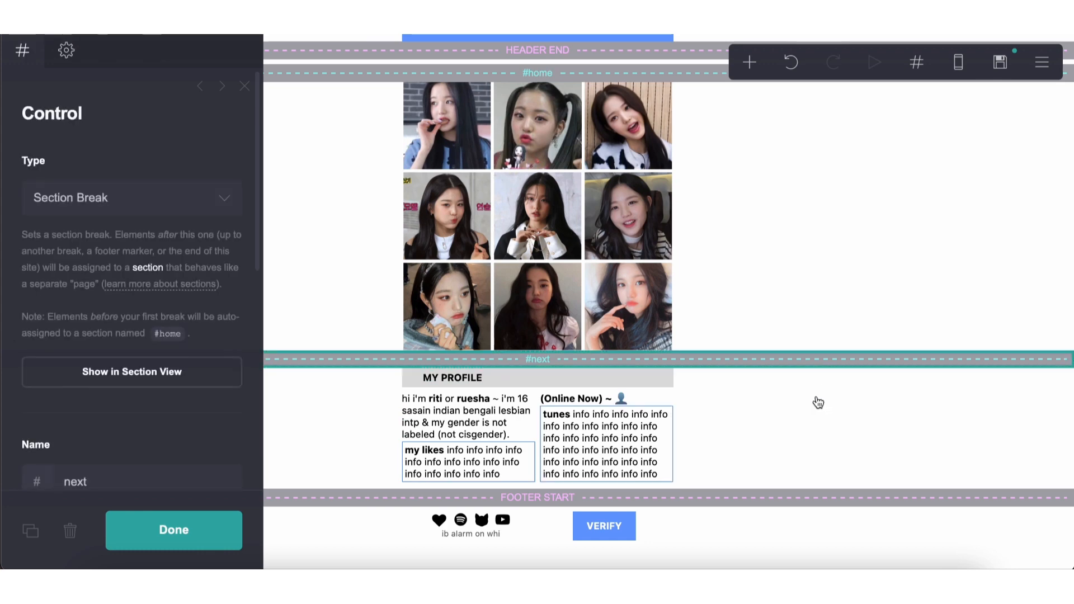
pyautogui.click(808, 407)
pyautogui.press('Escape')
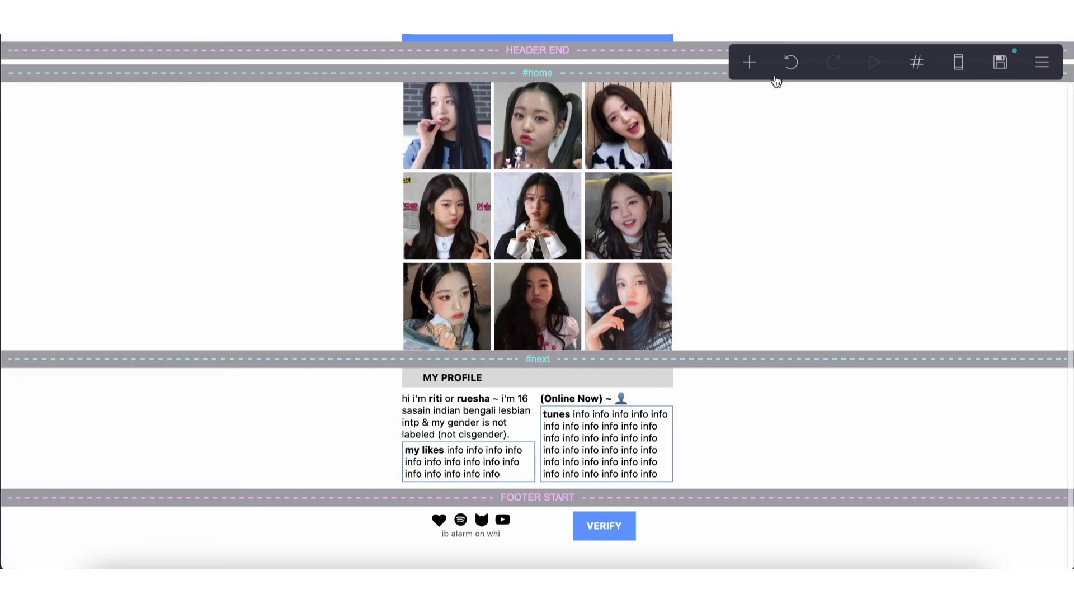
# Add a gallery with three image slots below the two-column profile, above the footer marker.
pyautogui.click(750, 62)
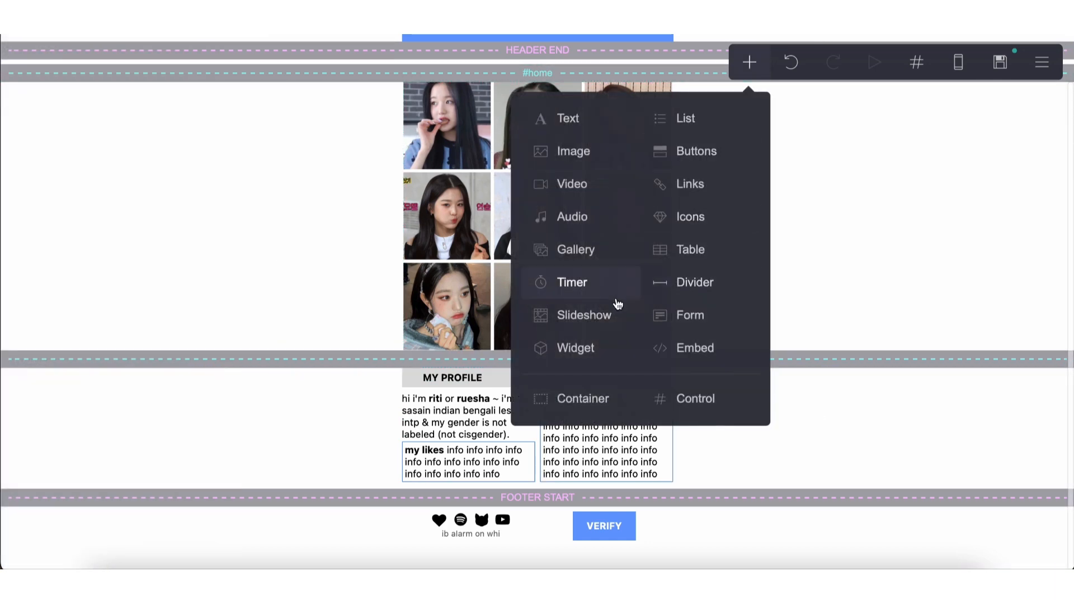
pyautogui.click(583, 248)
pyautogui.moveTo(501, 518); pyautogui.dragTo(560, 513)
pyautogui.moveTo(556, 372); pyautogui.dragTo(525, 474)
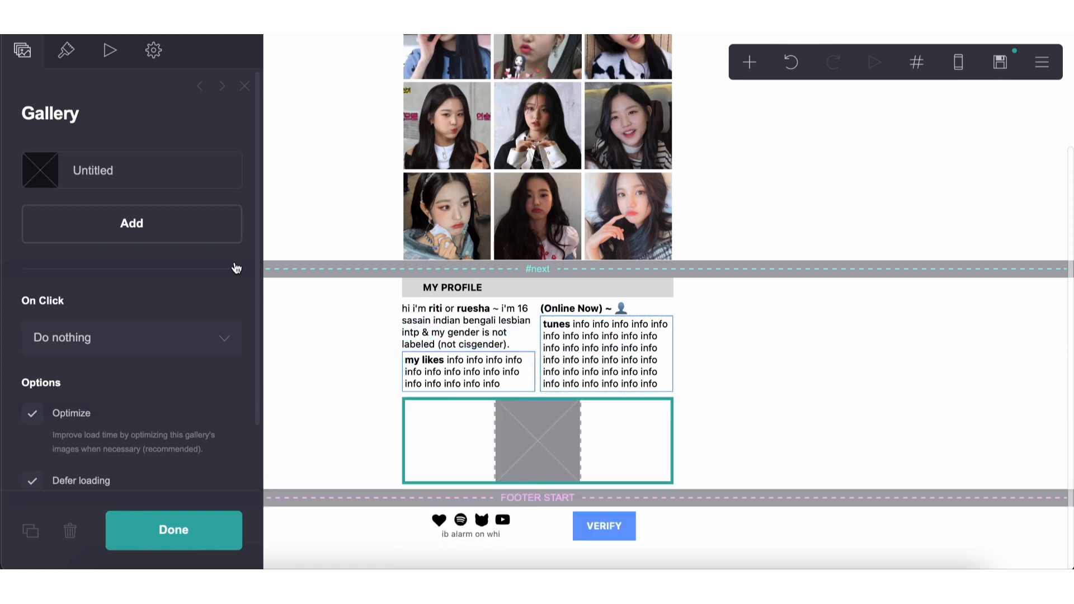
pyautogui.click(112, 235)
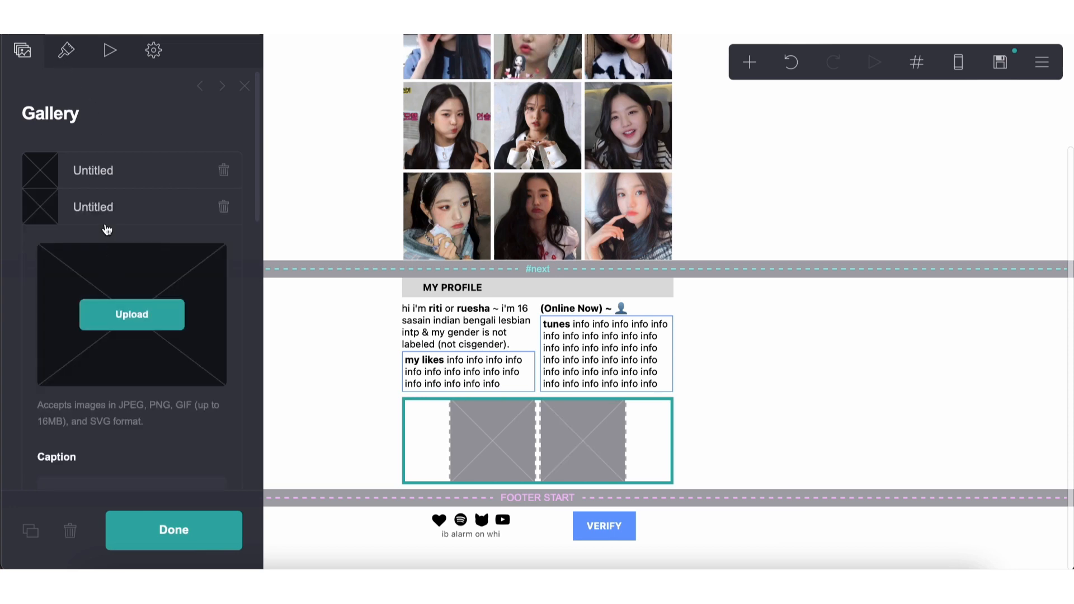
pyautogui.click(108, 258)
# Upload a close-up portrait from Downloads into the new gallery's first slot, cropped to cover the whole picture.
pyautogui.click(92, 184)
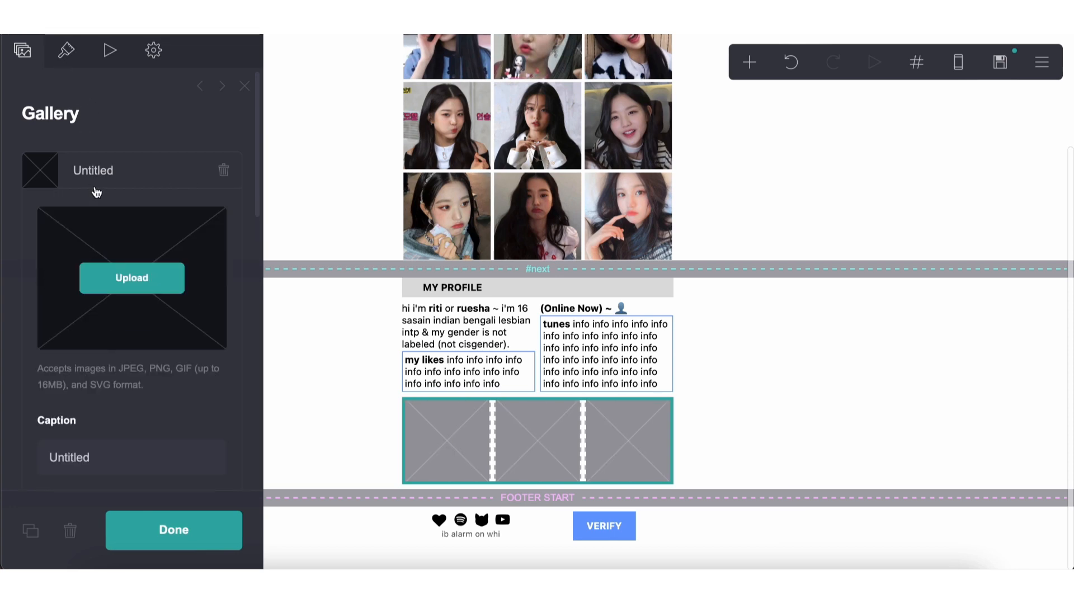
pyautogui.click(92, 276)
pyautogui.scroll(5, 381, 325)
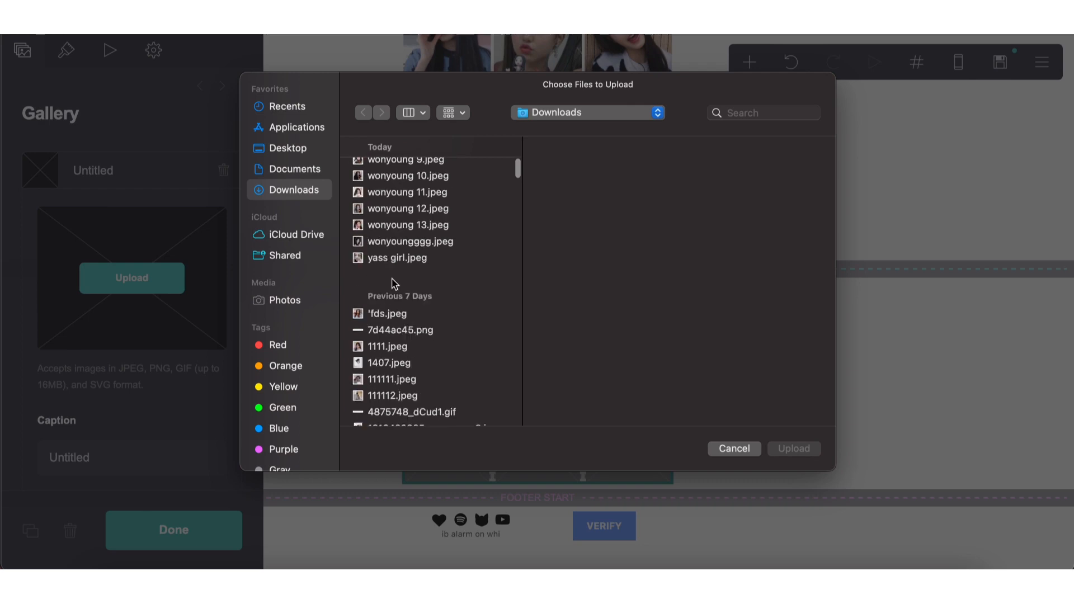
pyautogui.click(398, 300)
pyautogui.click(793, 450)
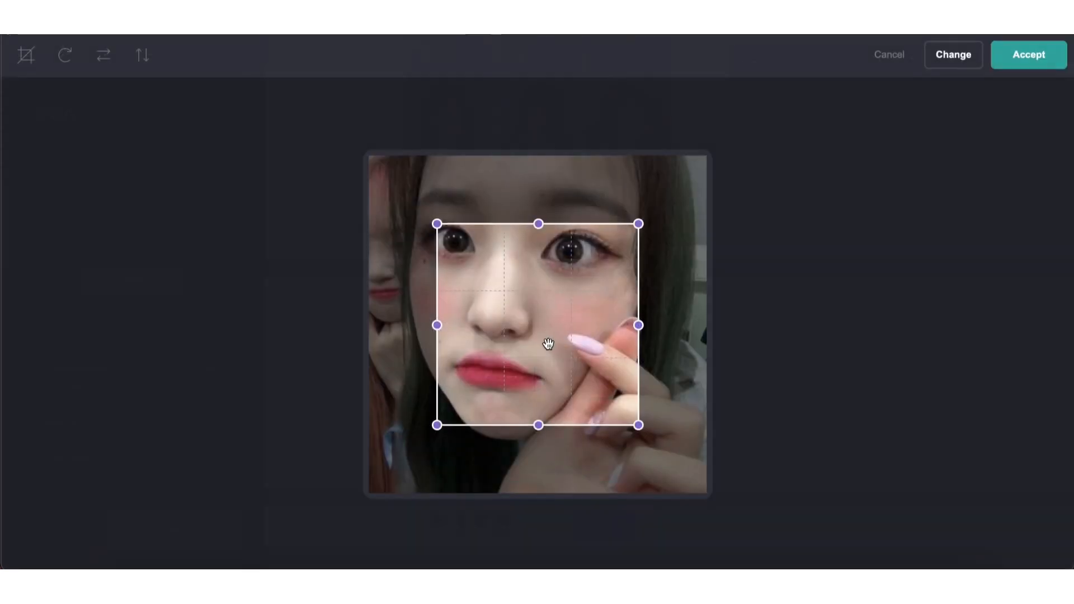
pyautogui.moveTo(548, 345); pyautogui.dragTo(396, 178)
pyautogui.moveTo(570, 358); pyautogui.dragTo(706, 492)
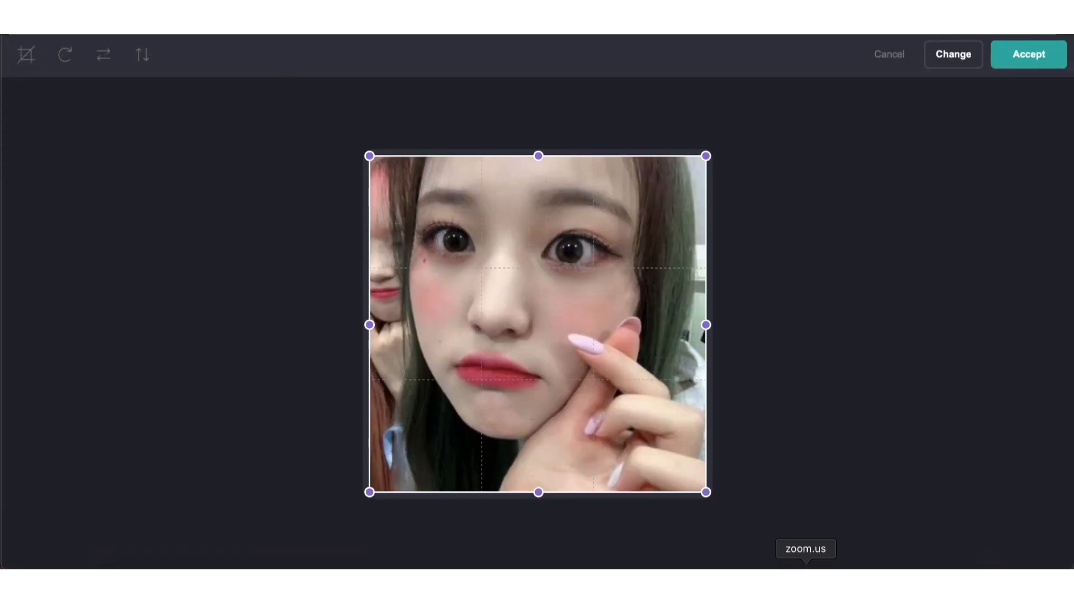
pyautogui.click(1052, 56)
pyautogui.click(112, 190)
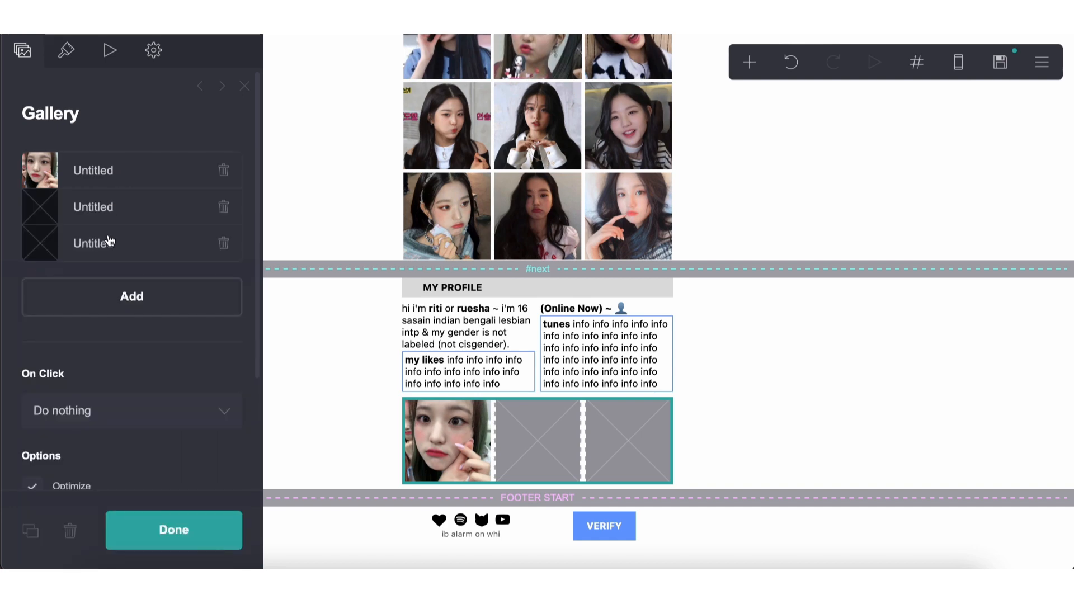
# Upload wonyoung 11.jpeg into the gallery's third slot, with the crop covering the whole picture.
pyautogui.click(111, 242)
pyautogui.click(150, 361)
pyautogui.scroll(-1, 437, 363)
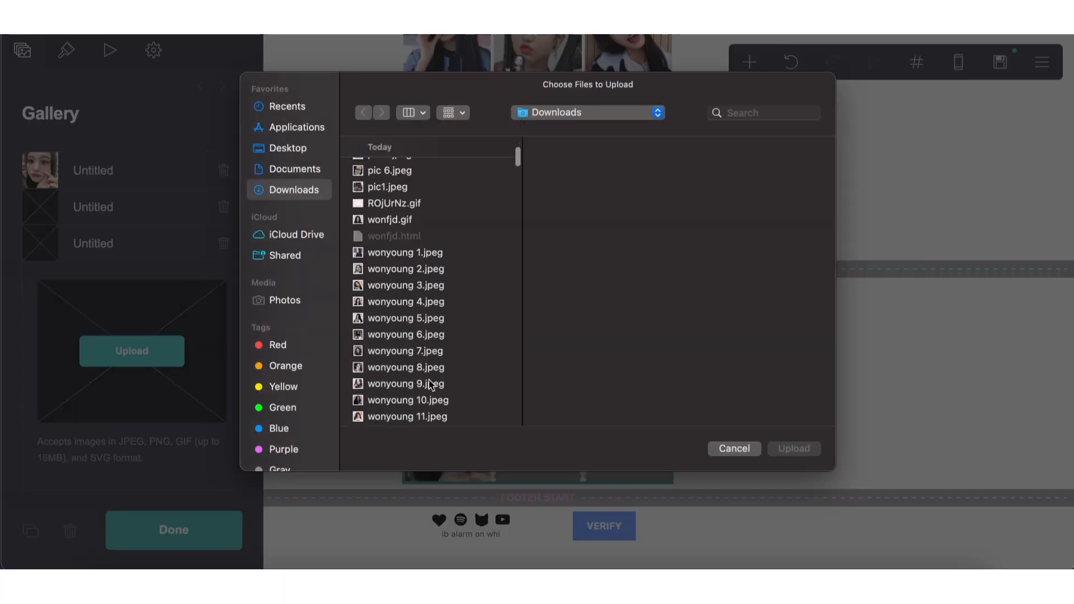
pyautogui.click(434, 415)
pyautogui.scroll(-3, 434, 419)
pyautogui.click(794, 450)
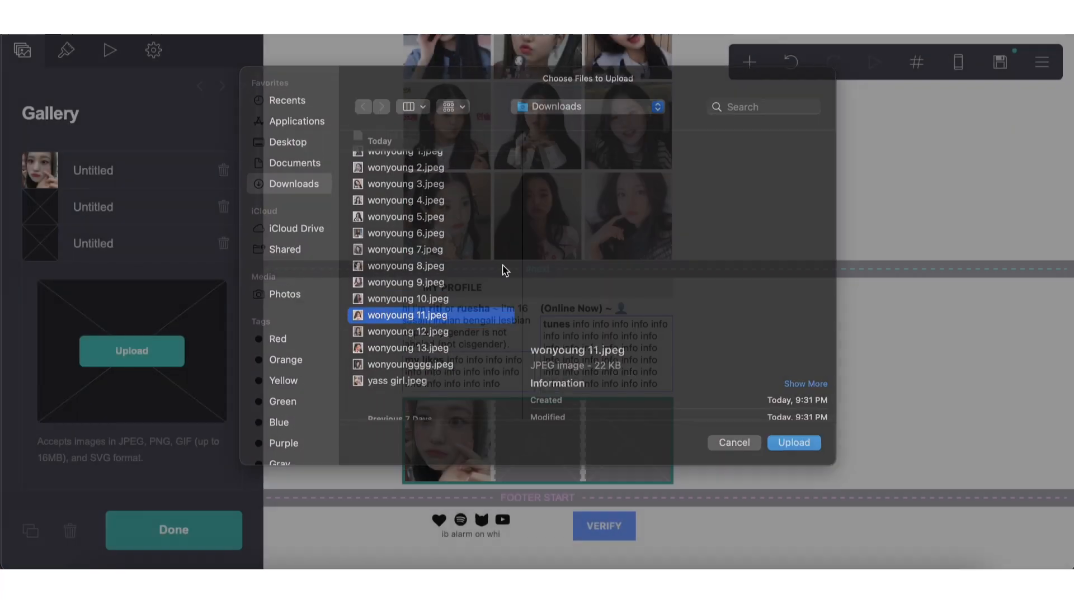
pyautogui.moveTo(526, 341); pyautogui.dragTo(482, 299)
pyautogui.moveTo(562, 349); pyautogui.dragTo(758, 496)
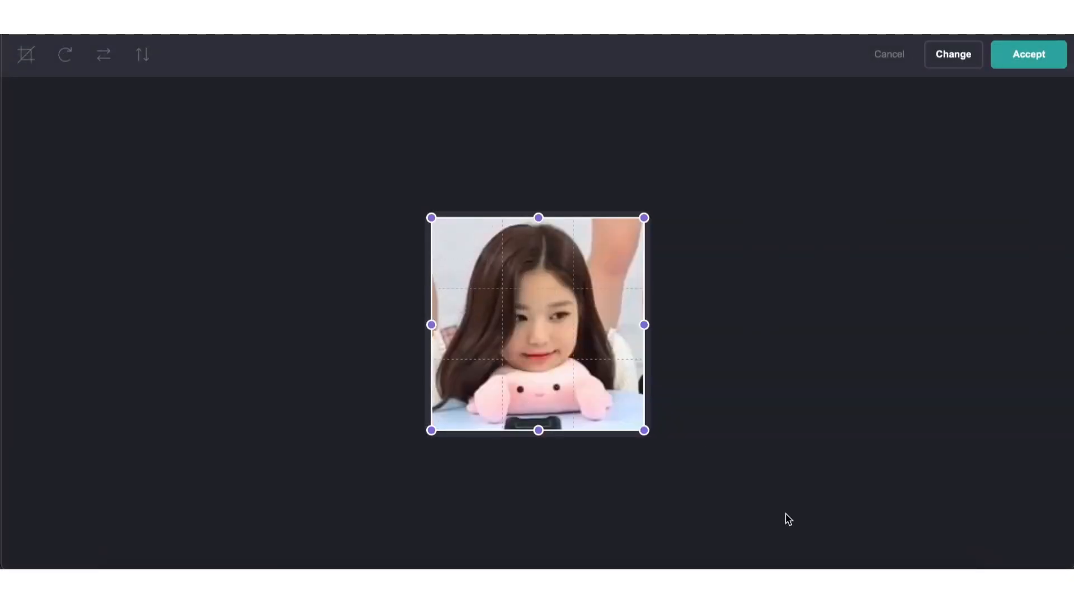
pyautogui.click(1017, 59)
# Upload wonyoung 12.jpeg into the gallery's second slot with the crop covering the whole picture, and finish editing the gallery.
pyautogui.click(61, 208)
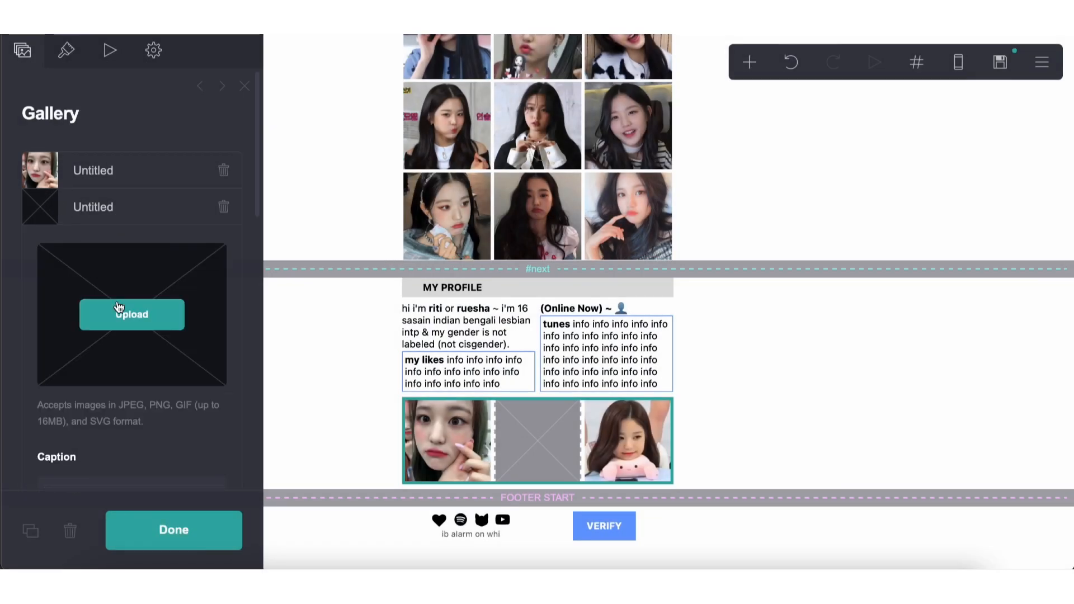
pyautogui.click(132, 314)
pyautogui.scroll(-5, 400, 361)
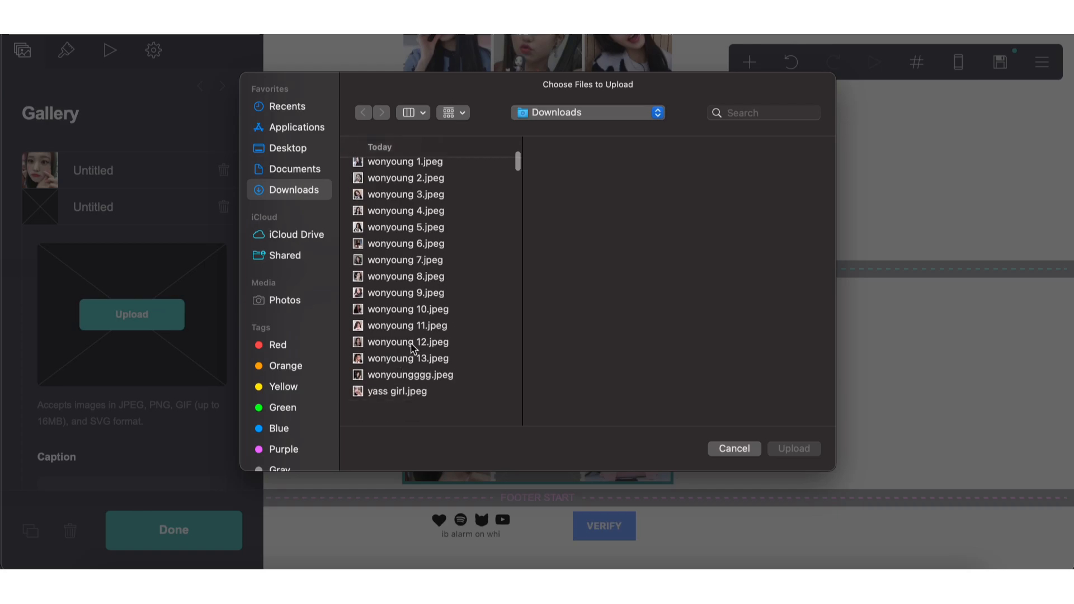
pyautogui.click(414, 348)
pyautogui.click(806, 451)
pyautogui.moveTo(526, 344); pyautogui.dragTo(301, 135)
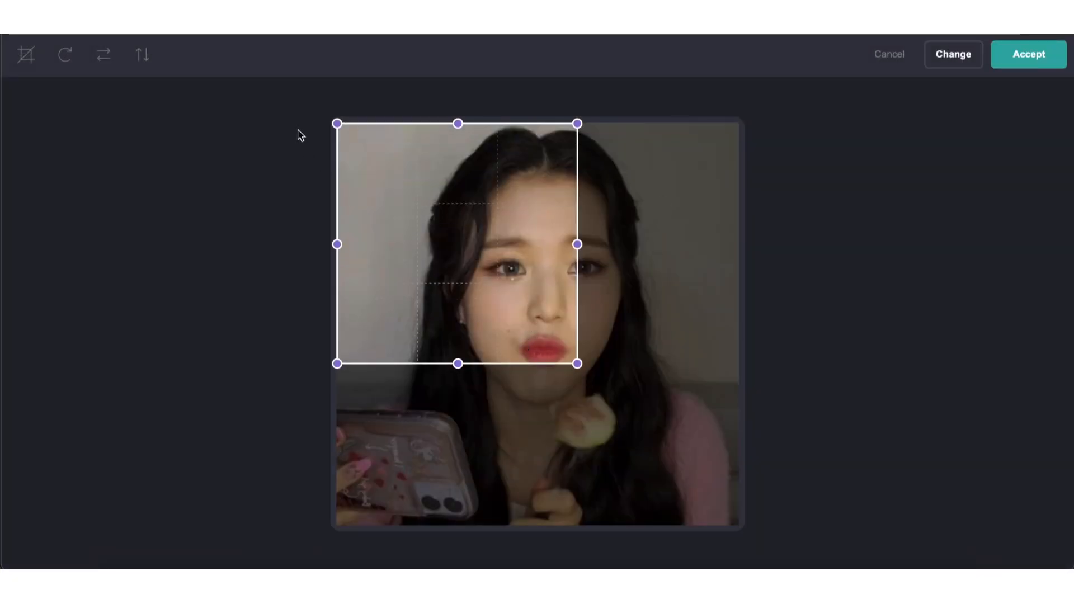
pyautogui.moveTo(576, 363); pyautogui.dragTo(782, 540)
pyautogui.click(994, 57)
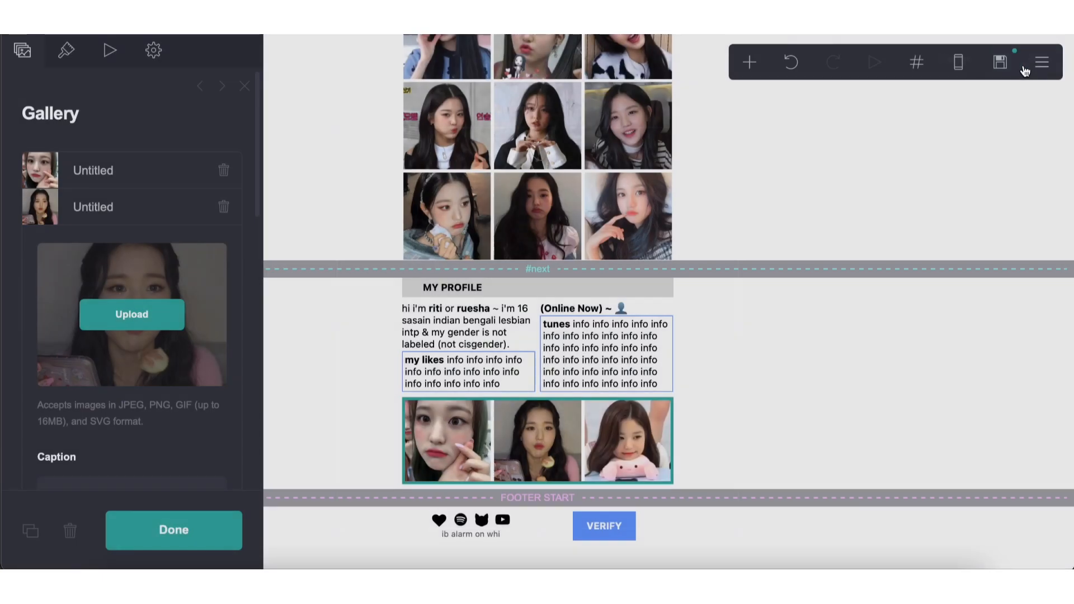
pyautogui.click(798, 384)
pyautogui.click(803, 388)
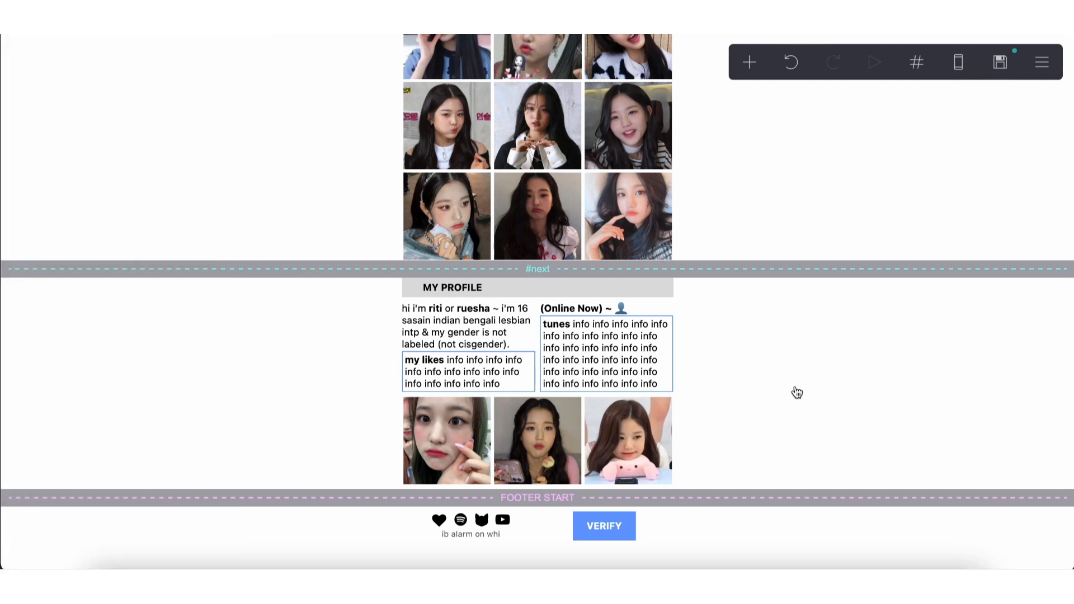
# Duplicate the introduction text and place the copy below the three-picture gallery.
pyautogui.click(523, 336)
pyautogui.click(31, 531)
pyautogui.moveTo(452, 324); pyautogui.dragTo(506, 485)
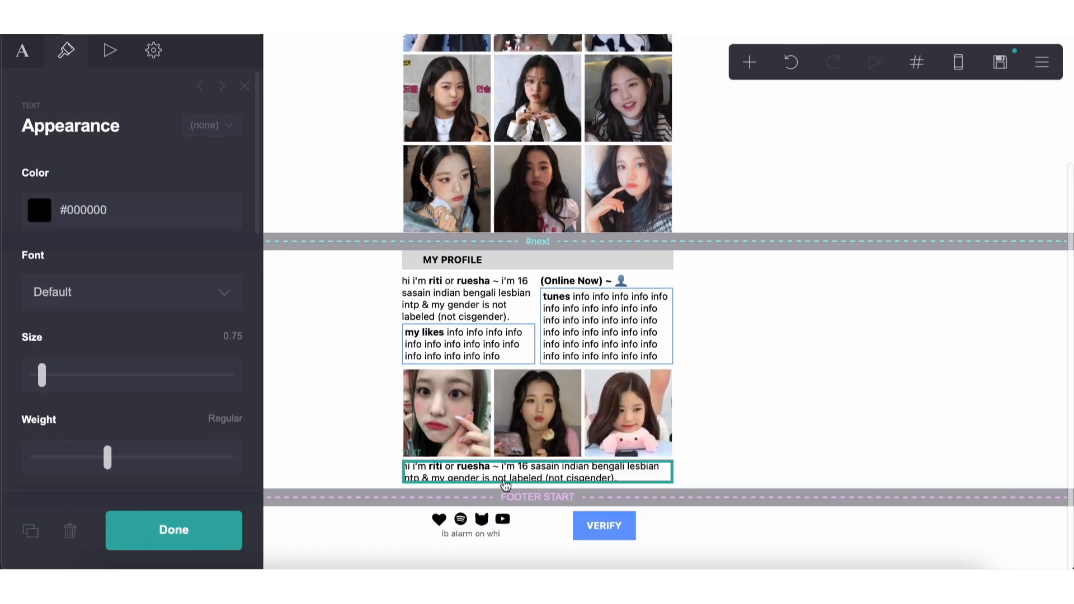
# Add an image element between the gallery and the copied text, and upload output-onlinegiftools.gif into it.
pyautogui.click(750, 61)
pyautogui.click(583, 146)
pyautogui.moveTo(518, 398); pyautogui.dragTo(528, 265)
pyautogui.click(189, 208)
pyautogui.click(402, 169)
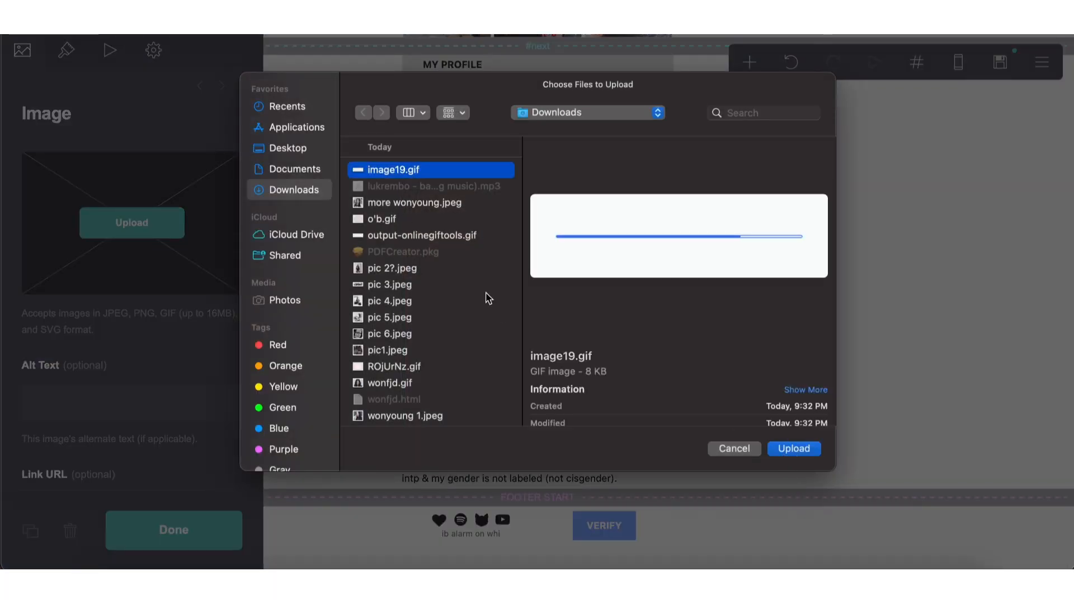
pyautogui.click(468, 235)
pyautogui.click(786, 451)
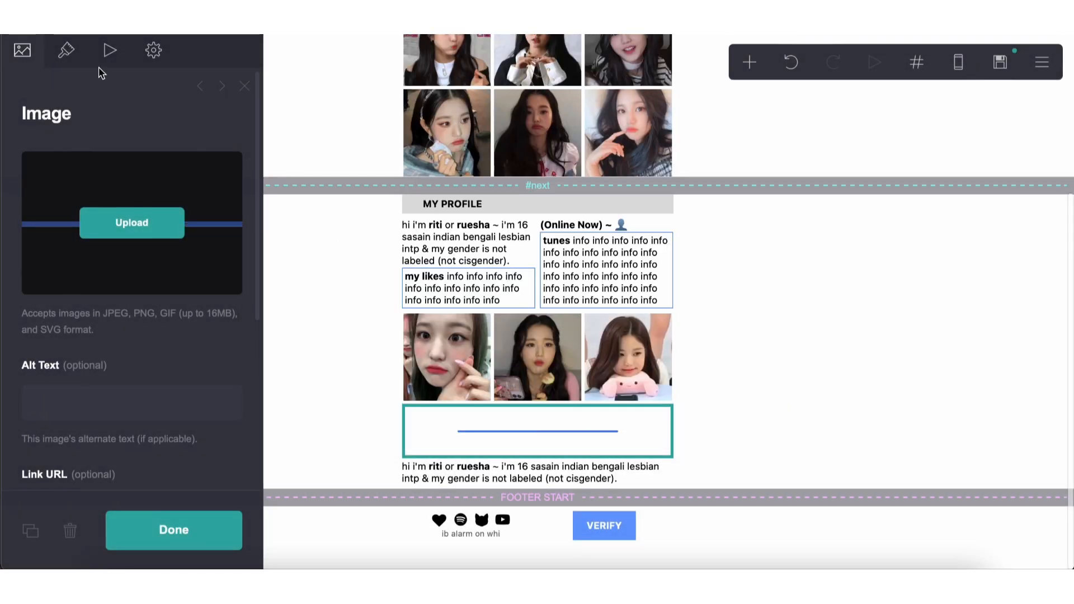
# Set the loading-bar image's width to Max, spanning the full page column, and its height to 1.25.
pyautogui.click(66, 50)
pyautogui.moveTo(58, 211)
pyautogui.mouseDown()
pyautogui.moveTo(281, 249)
pyautogui.moveTo(240, 206)
pyautogui.moveTo(197, 240)
pyautogui.mouseUp()
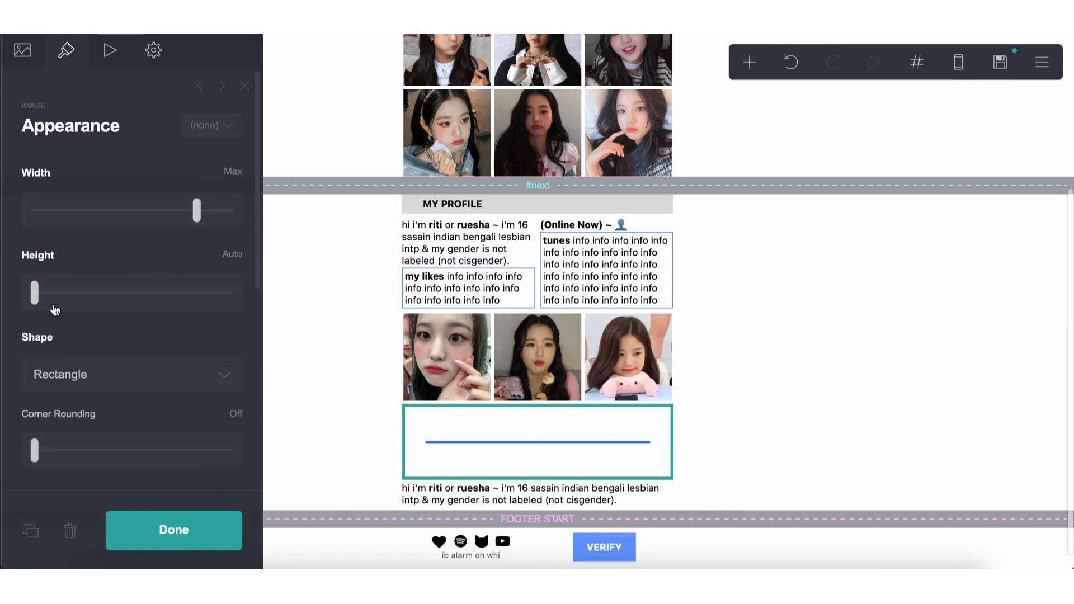
pyautogui.moveTo(40, 304); pyautogui.dragTo(38, 302)
pyautogui.click(680, 395)
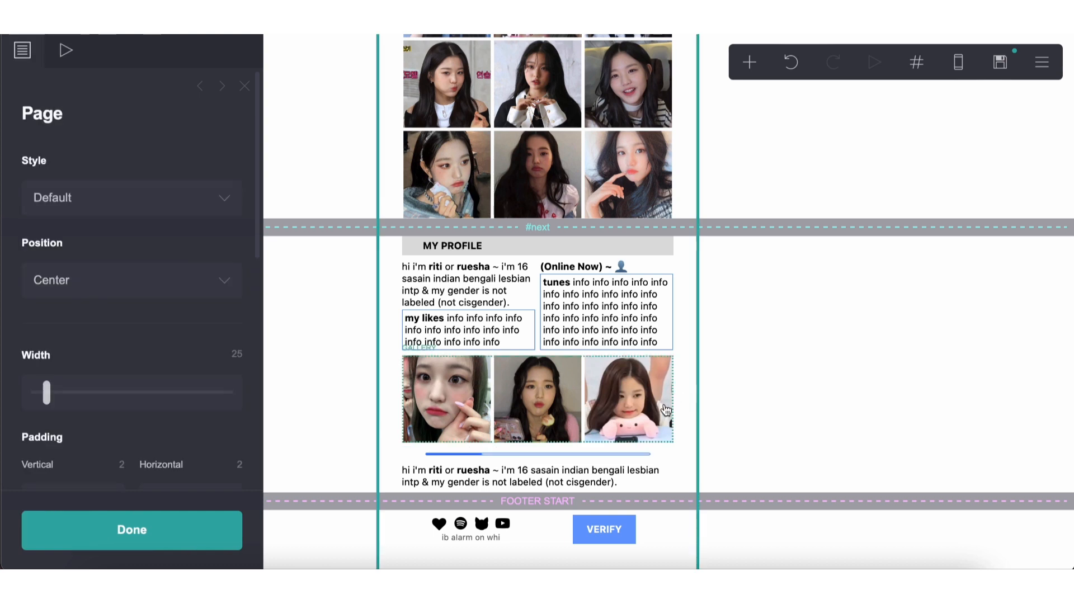
pyautogui.click(620, 458)
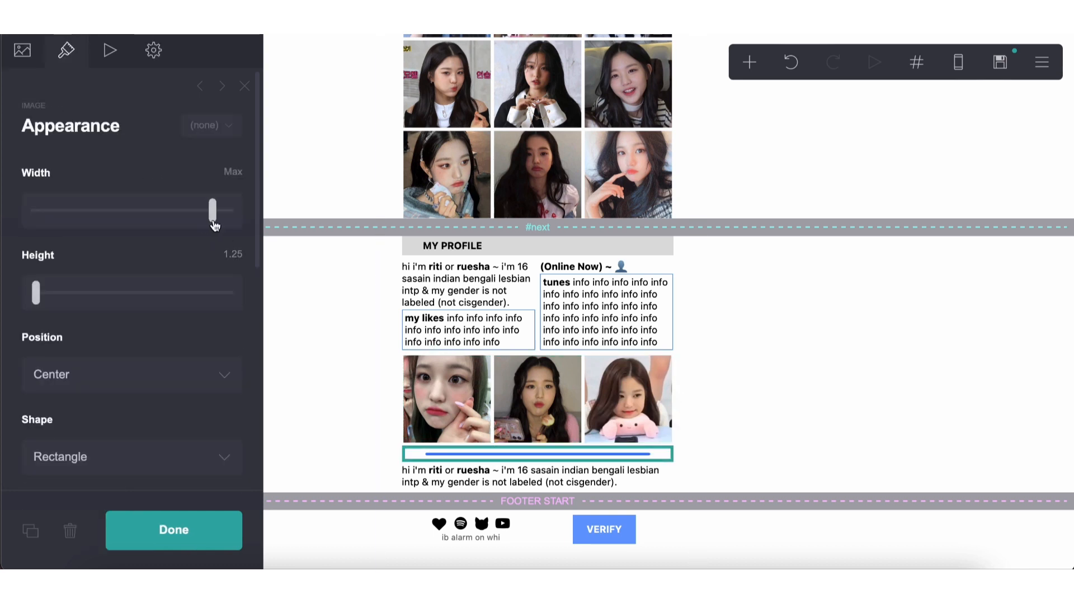
pyautogui.moveTo(214, 224); pyautogui.dragTo(225, 226)
pyautogui.click(722, 311)
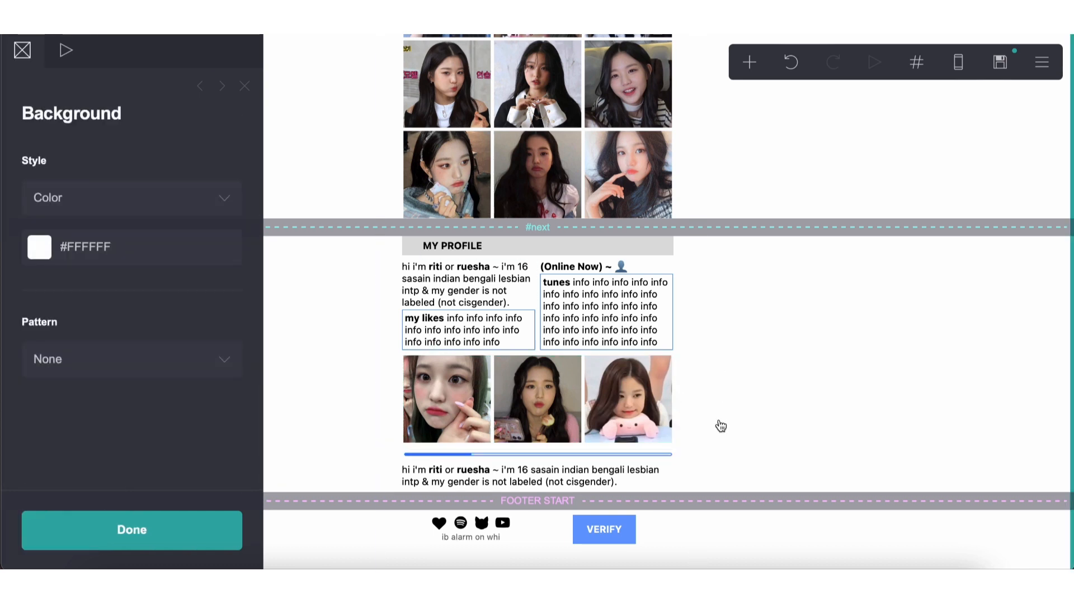
pyautogui.click(659, 477)
pyautogui.click(22, 51)
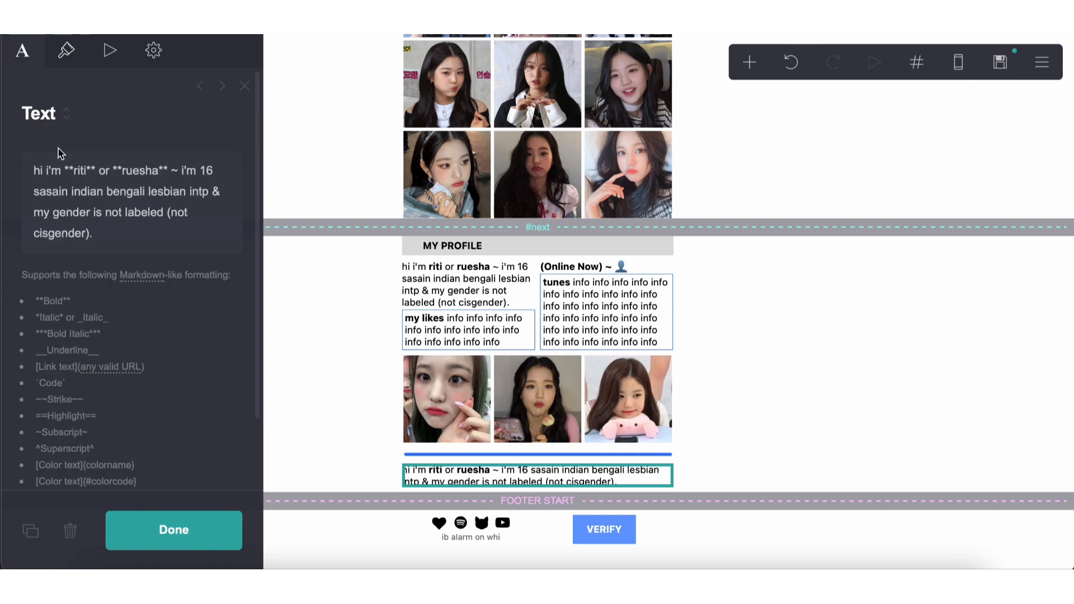
pyautogui.click(59, 149)
# Change the footer VERIFY button's background colour to the stronger blue #4A88FF.
pyautogui.click(620, 524)
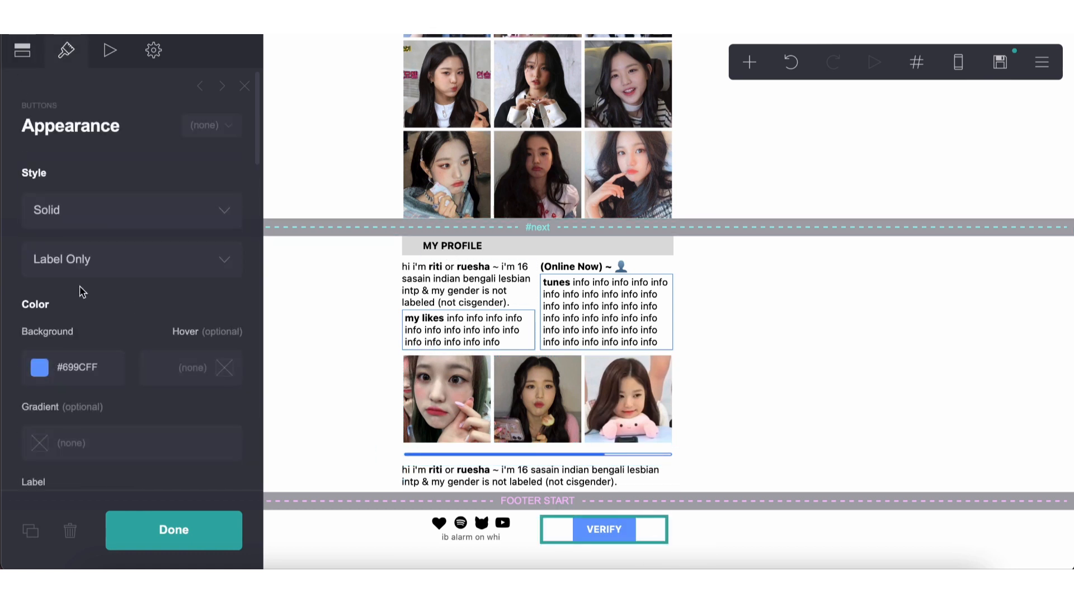
pyautogui.click(72, 380)
pyautogui.moveTo(176, 418); pyautogui.dragTo(190, 384)
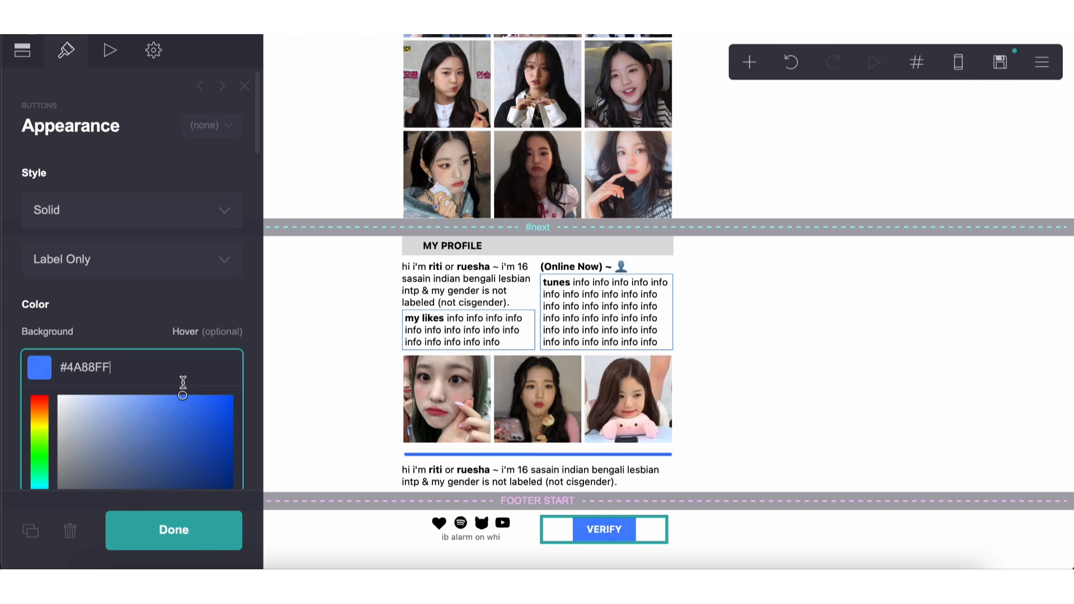
# Set the border colour of both the tunes table and the my likes table to #4A88FF.
pyautogui.click(599, 328)
pyautogui.click(63, 67)
pyautogui.click(39, 429)
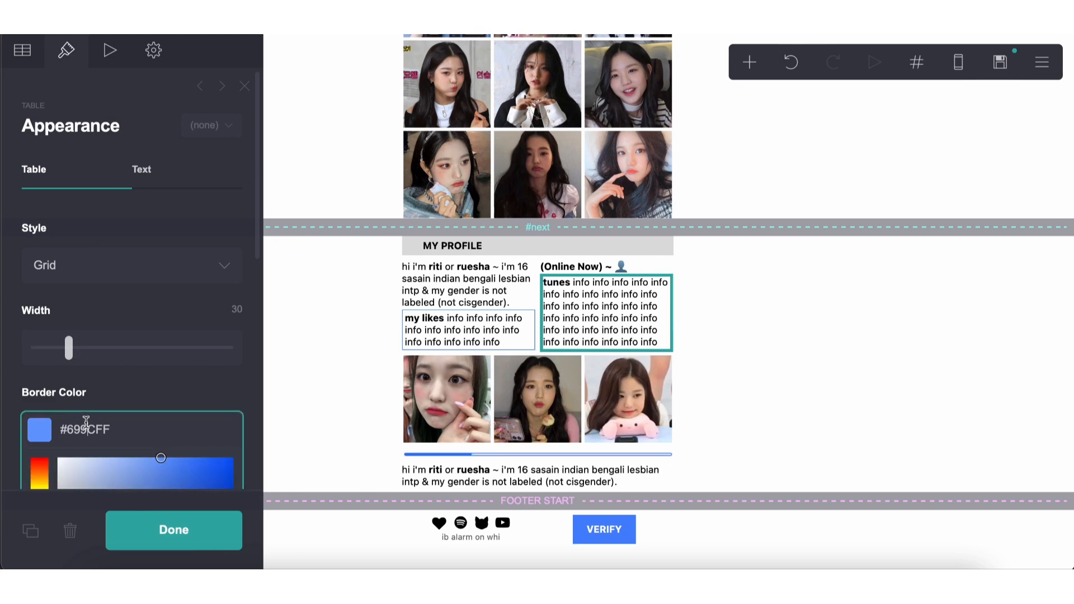
pyautogui.click(473, 313)
pyautogui.click(407, 336)
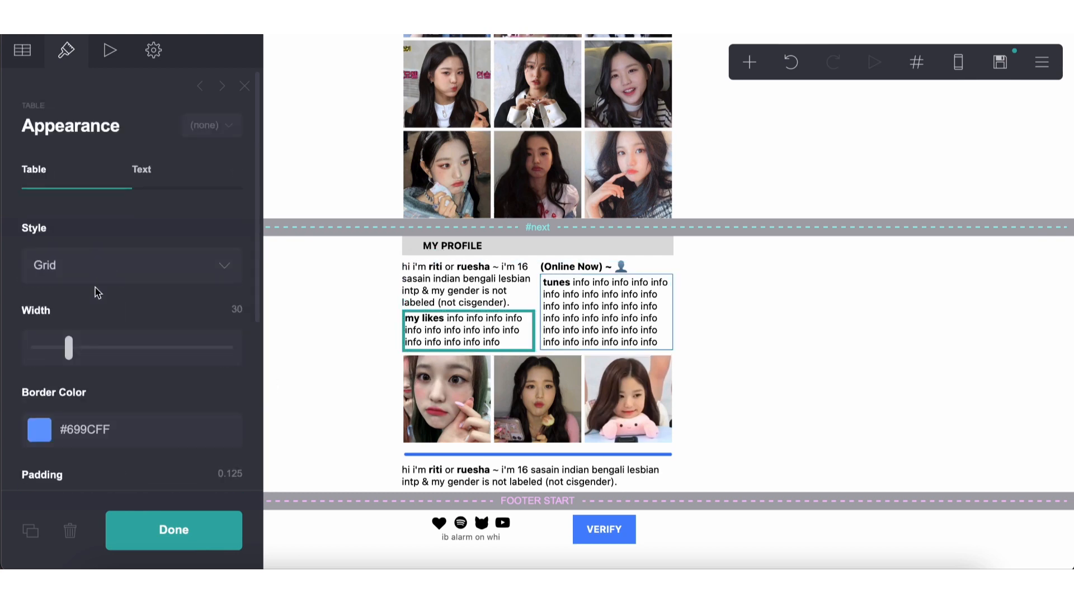
pyautogui.doubleClick(82, 432)
pyautogui.press('super+v')
# Set the background colour of the MY WORLD header container to #4A88FF.
pyautogui.scroll(4, 482, 240)
pyautogui.click(515, 64)
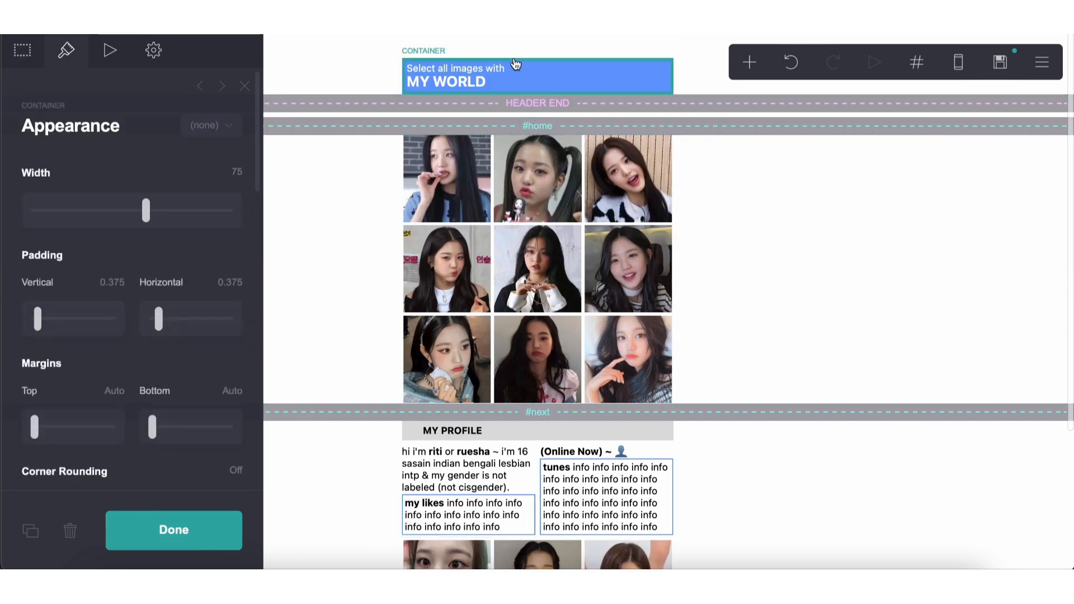
pyautogui.scroll(-12, 87, 336)
pyautogui.doubleClick(73, 314)
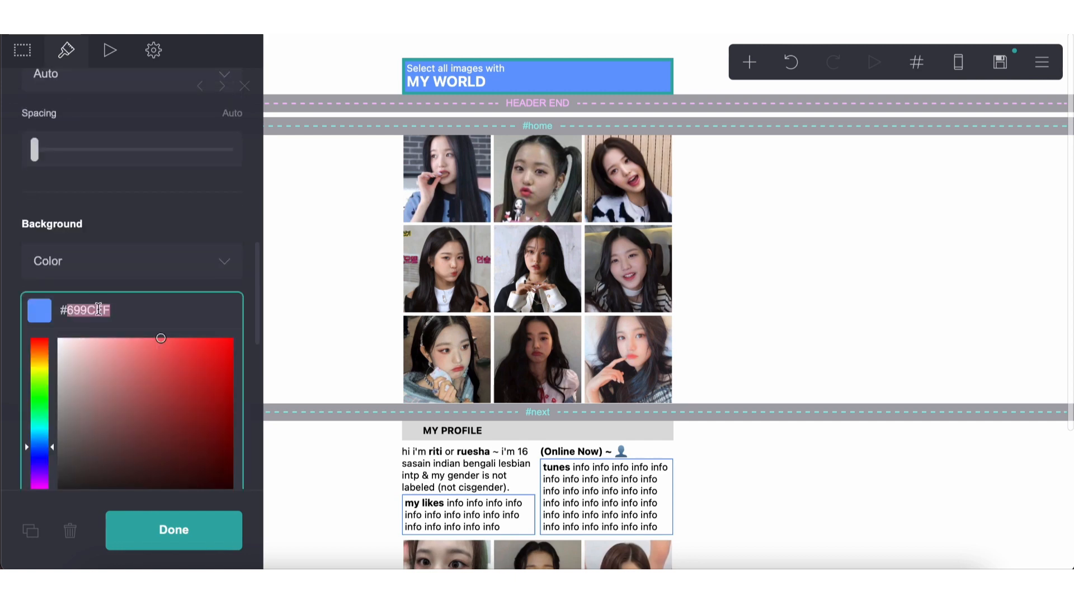
pyautogui.press('super+v')
pyautogui.scroll(-1, 531, 434)
pyautogui.click(858, 428)
pyautogui.scroll(2, 755, 380)
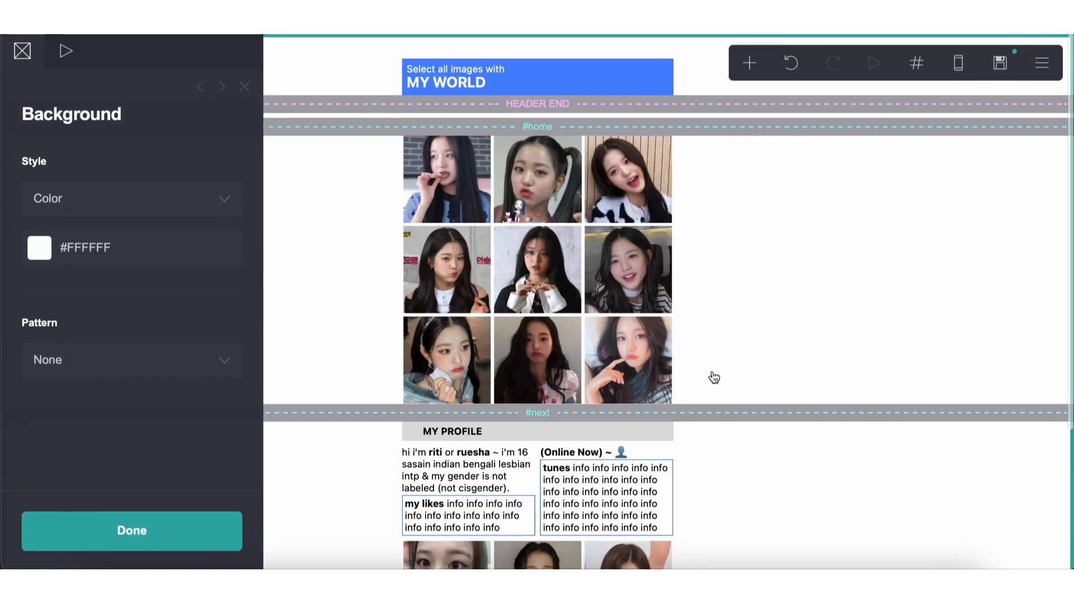
# Replace the copied introduction below the loading bar with a bold "byf" label coloured #4A88FF using Markdown formatting.
pyautogui.scroll(-3, 545, 369)
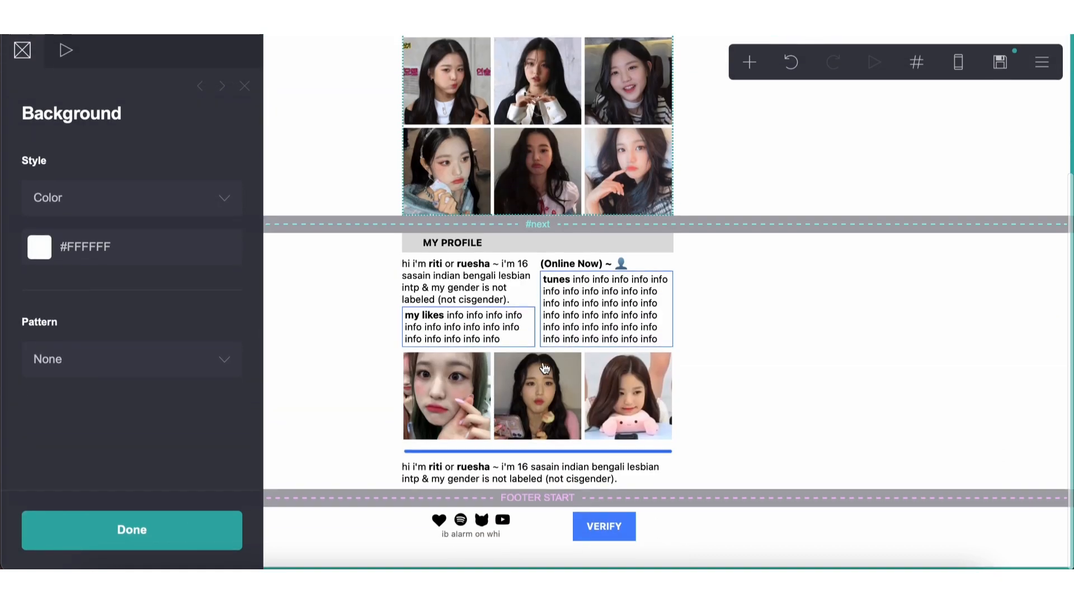
pyautogui.click(487, 452)
pyautogui.click(487, 480)
pyautogui.click(108, 239)
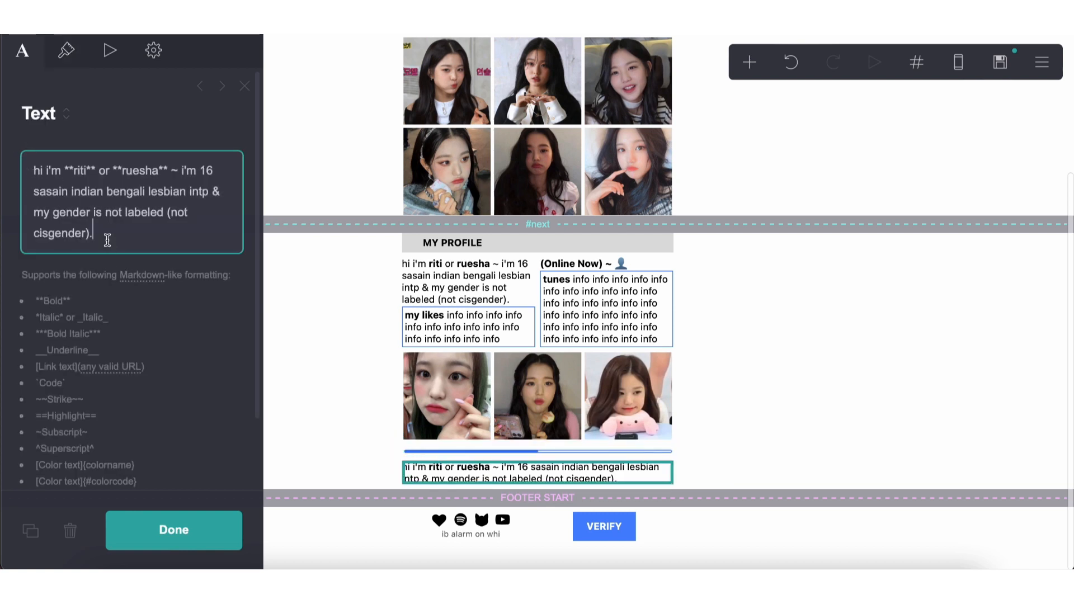
pyautogui.press('super+a')
pyautogui.write('[(')
pyautogui.write('byf')
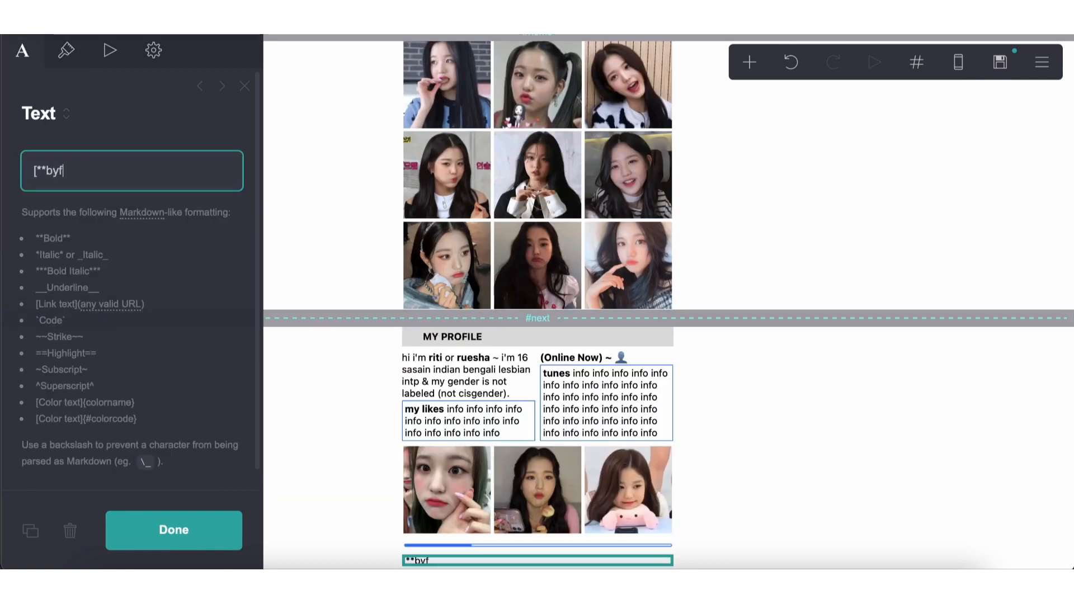
pyautogui.write('**]{#')
pyautogui.write('4A88FF')
pyautogui.write('}')
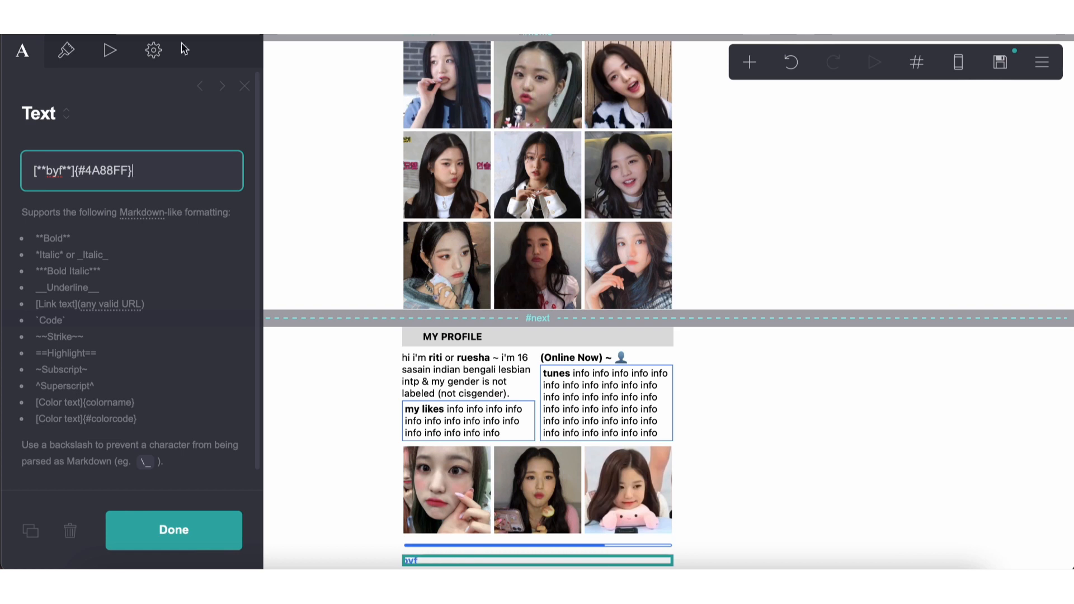
# Copy the repeated "info" filler text from the tunes table and add it after the byf label in the closing text.
pyautogui.click(552, 387)
pyautogui.click(594, 415)
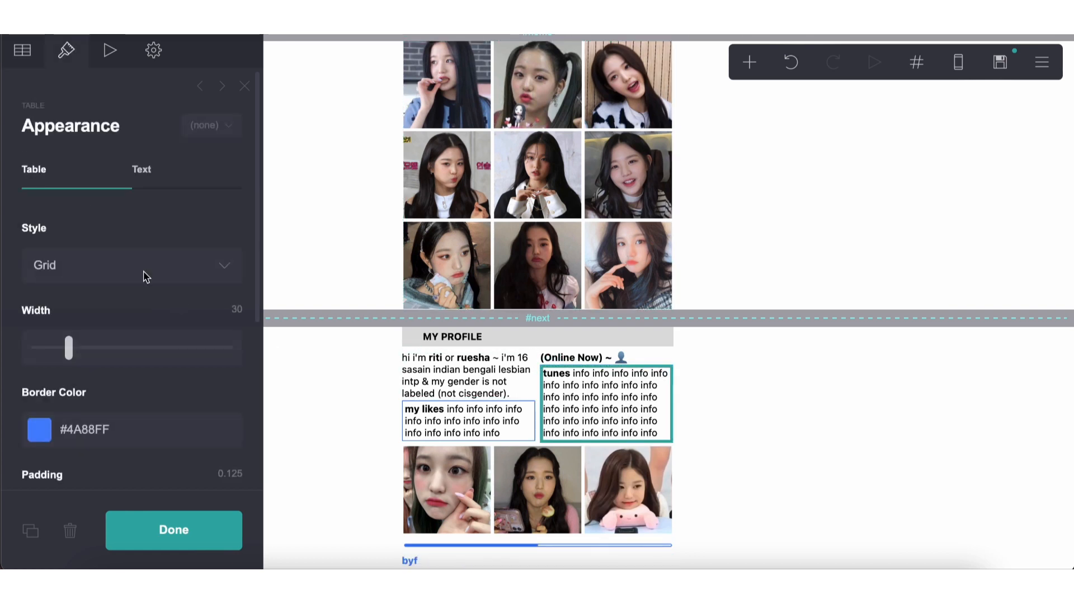
pyautogui.scroll(-2, 101, 330)
pyautogui.click(23, 51)
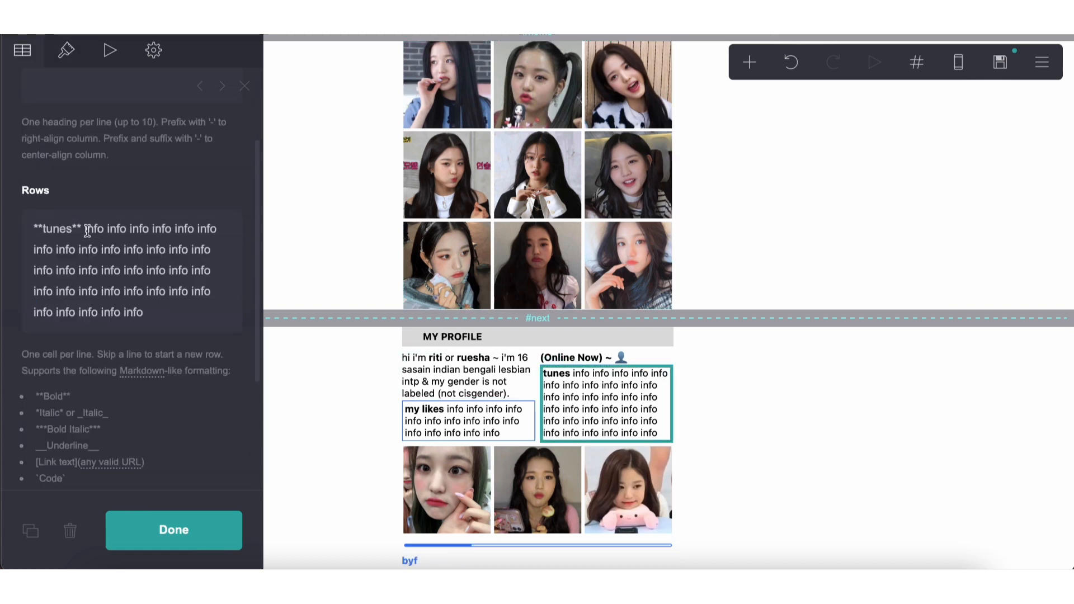
pyautogui.moveTo(85, 229); pyautogui.dragTo(213, 358)
pyautogui.press('super+c')
pyautogui.scroll(-3, 447, 391)
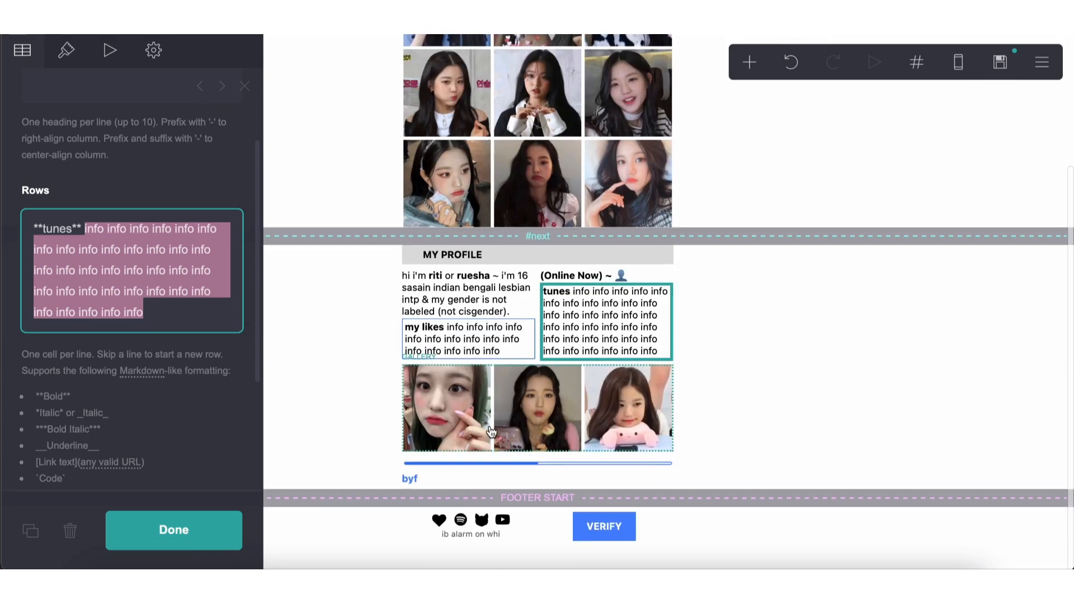
pyautogui.click(445, 482)
pyautogui.press('super+v')
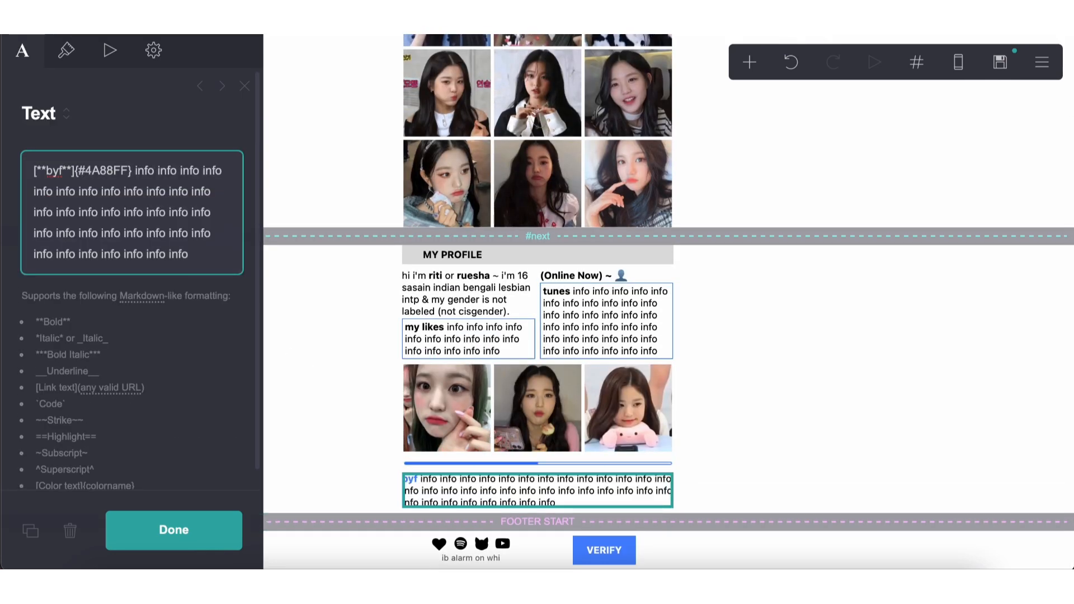
# Add a bold "dfi" label coloured #4A88FF to the end of the closing text, followed by a copy of the byf filler text.
pyautogui.moveTo(132, 172); pyautogui.dragTo(29, 173)
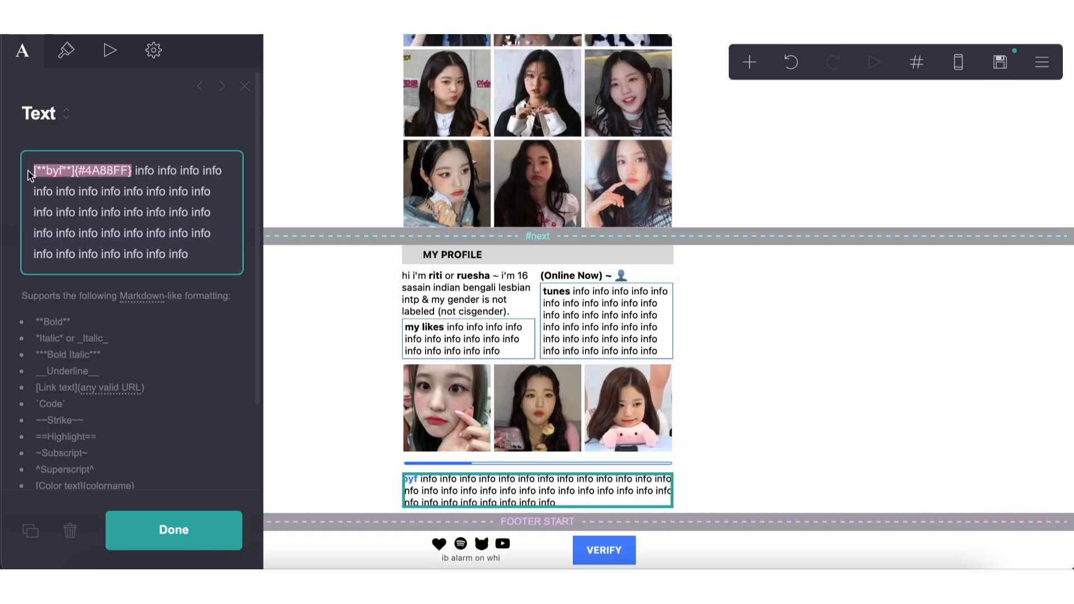
pyautogui.click(225, 255)
pyautogui.press('super+BackSpace')
pyautogui.press('super+v')
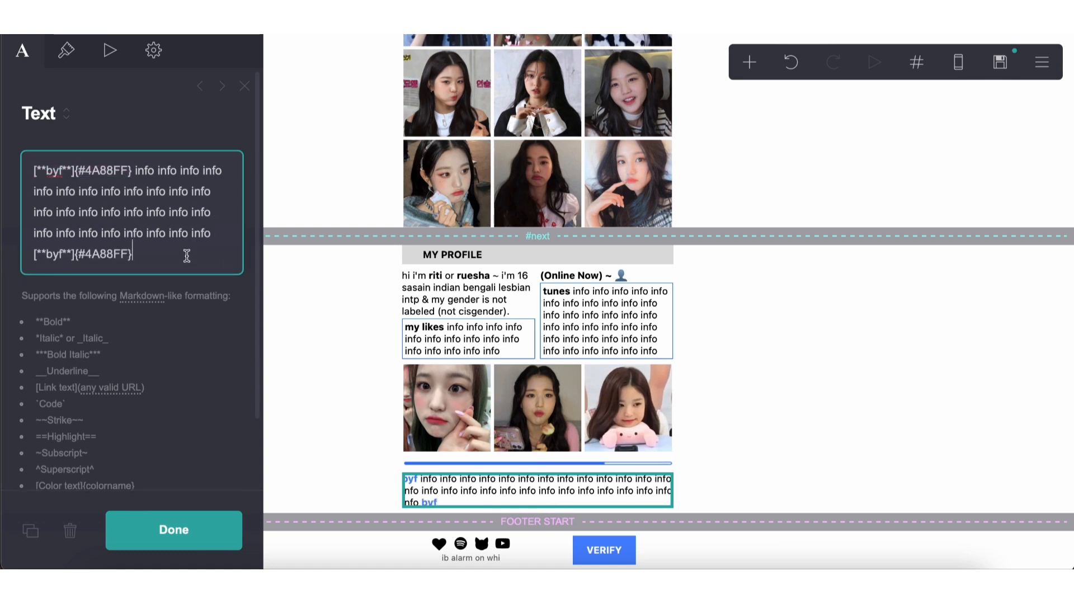
pyautogui.doubleClick(52, 257)
pyautogui.write('dfi')
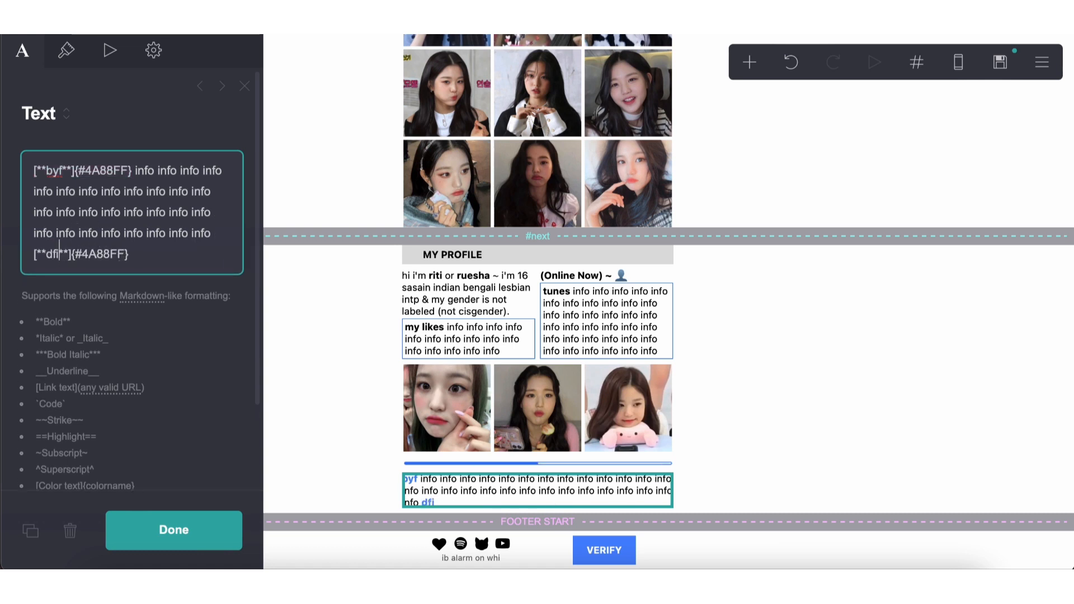
pyautogui.moveTo(134, 171); pyautogui.dragTo(210, 235)
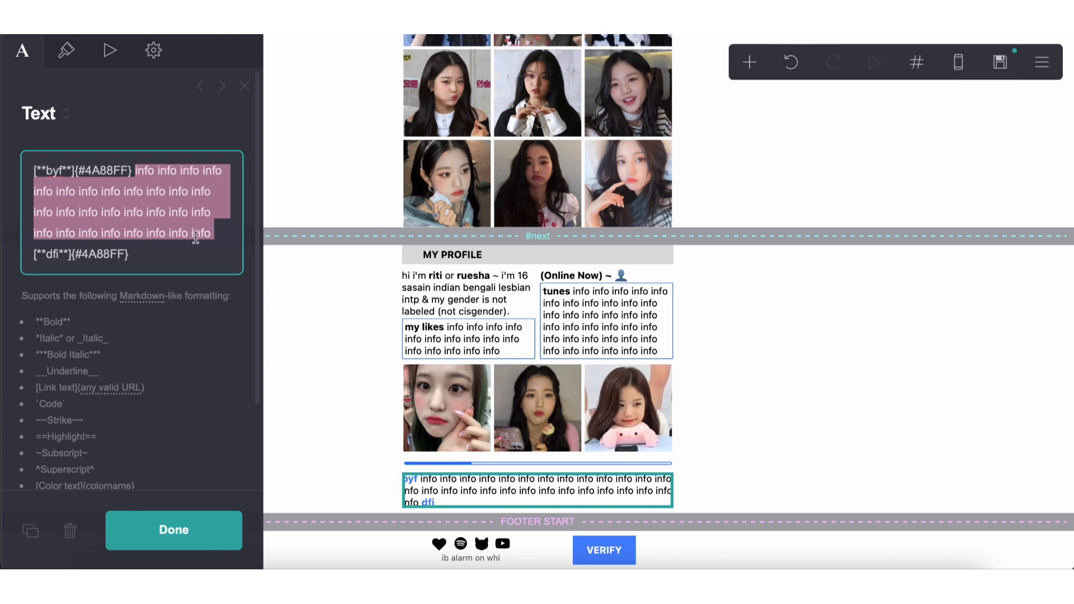
pyautogui.click(182, 268)
pyautogui.press('super+v')
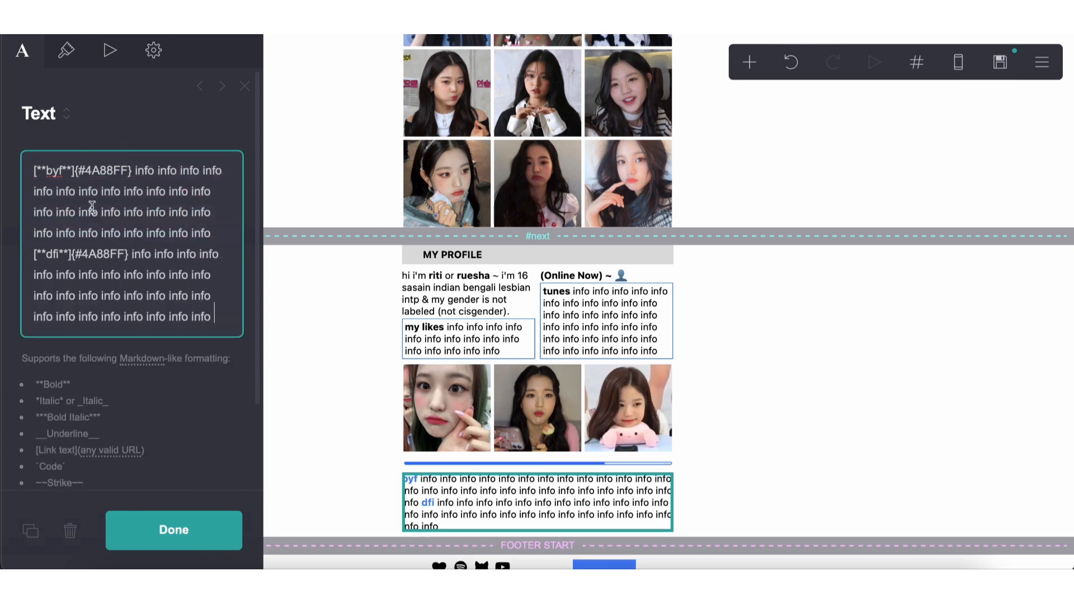
# Try a tighter line spacing for the closing text below the loading bar.
pyautogui.click(66, 50)
pyautogui.scroll(-3, 120, 459)
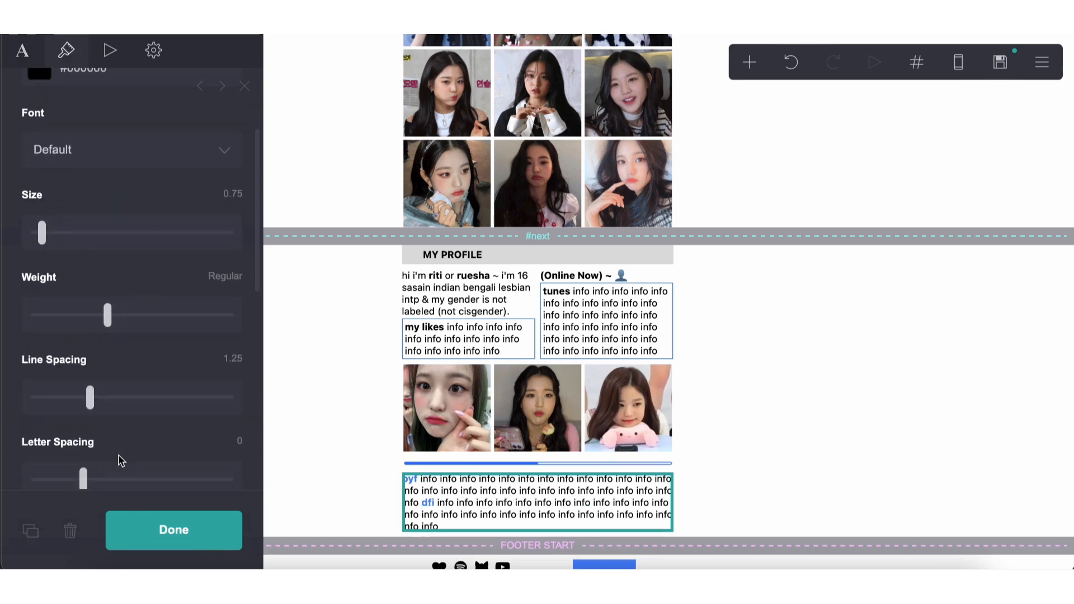
pyautogui.moveTo(91, 409); pyautogui.dragTo(83, 408)
pyautogui.click(747, 447)
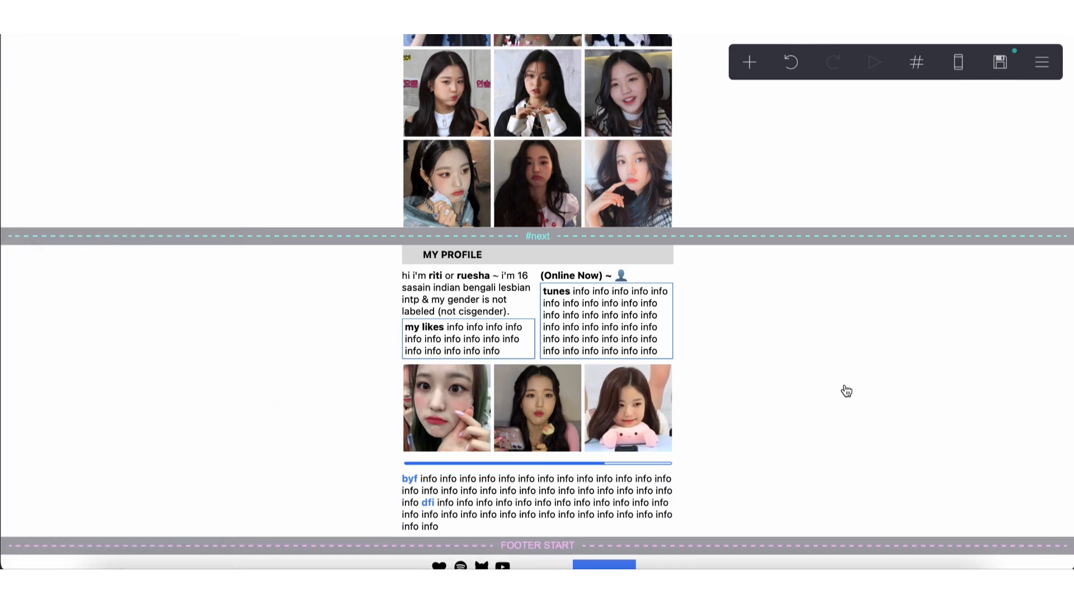
pyautogui.click(664, 418)
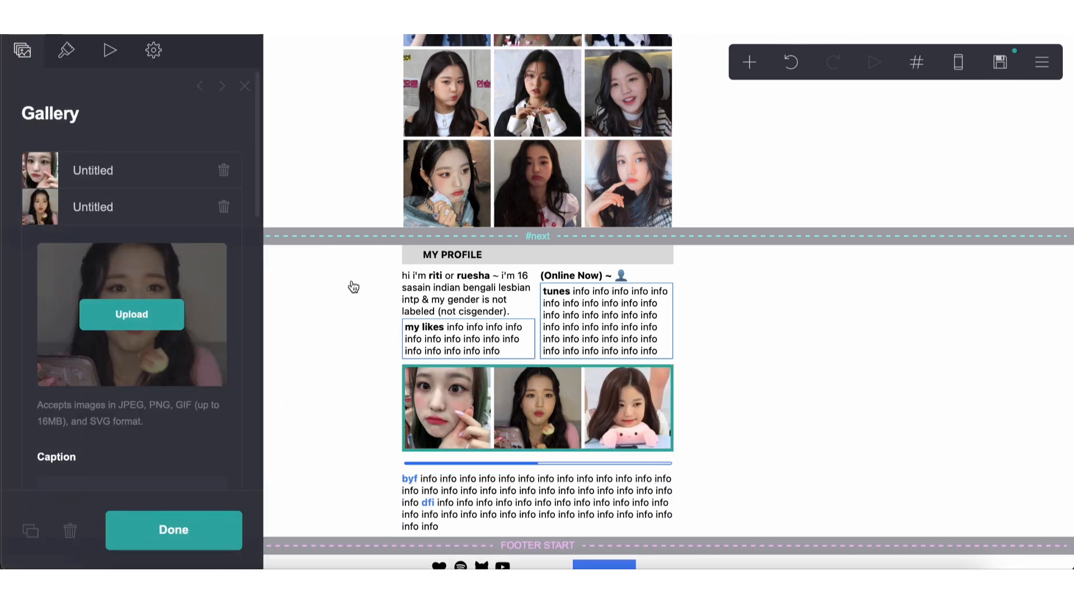
pyautogui.click(631, 377)
# Append a "go back?" link pointing to #home at the end of the closing text.
pyautogui.click(582, 500)
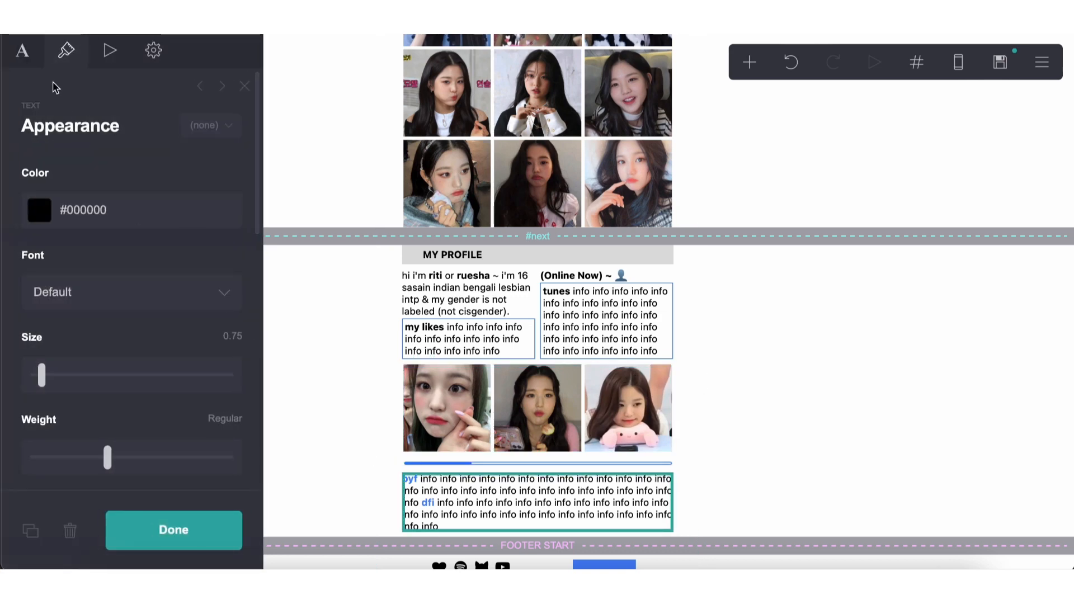
pyautogui.click(22, 51)
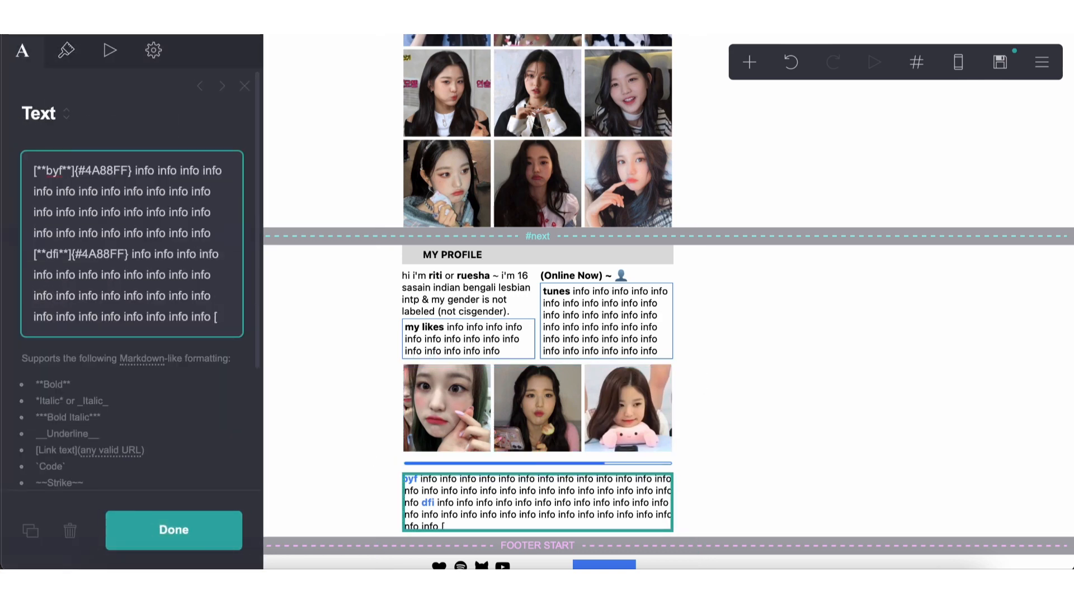
pyautogui.write('[go')
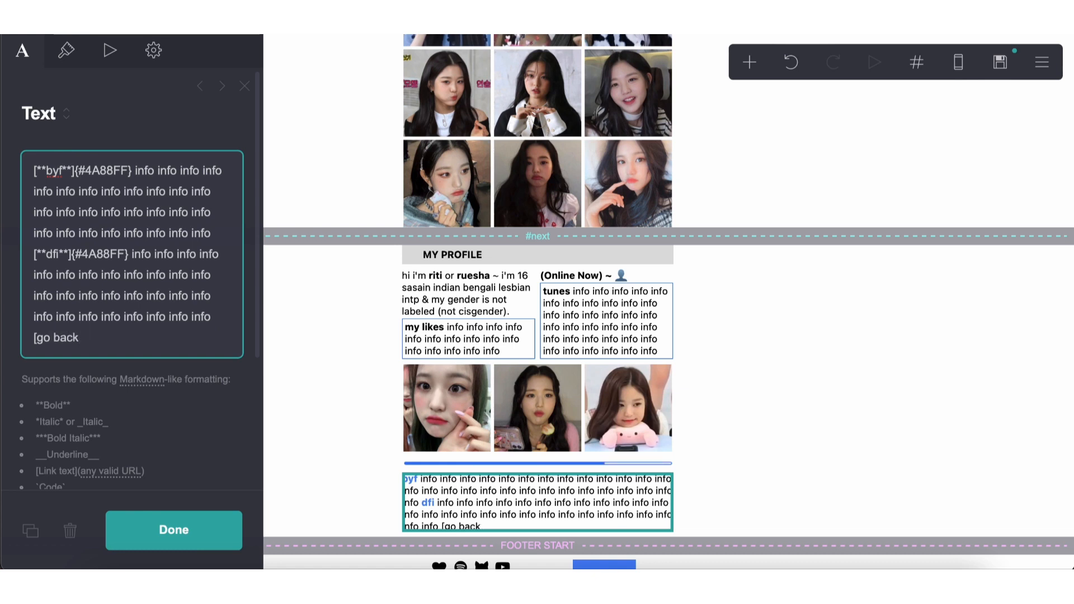
pyautogui.write('back?](#ho')
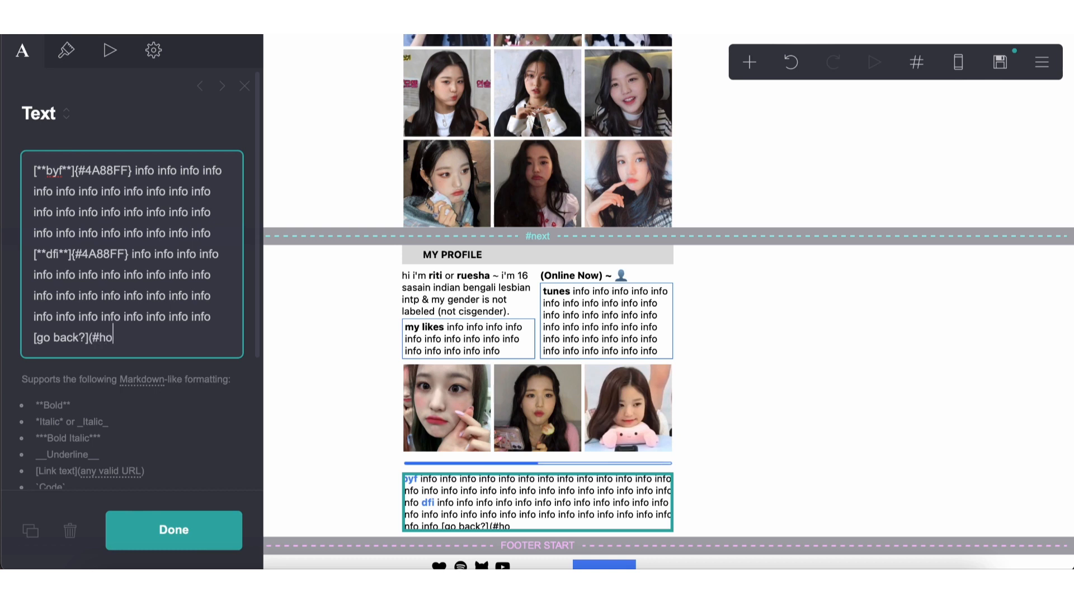
pyautogui.write('me)')
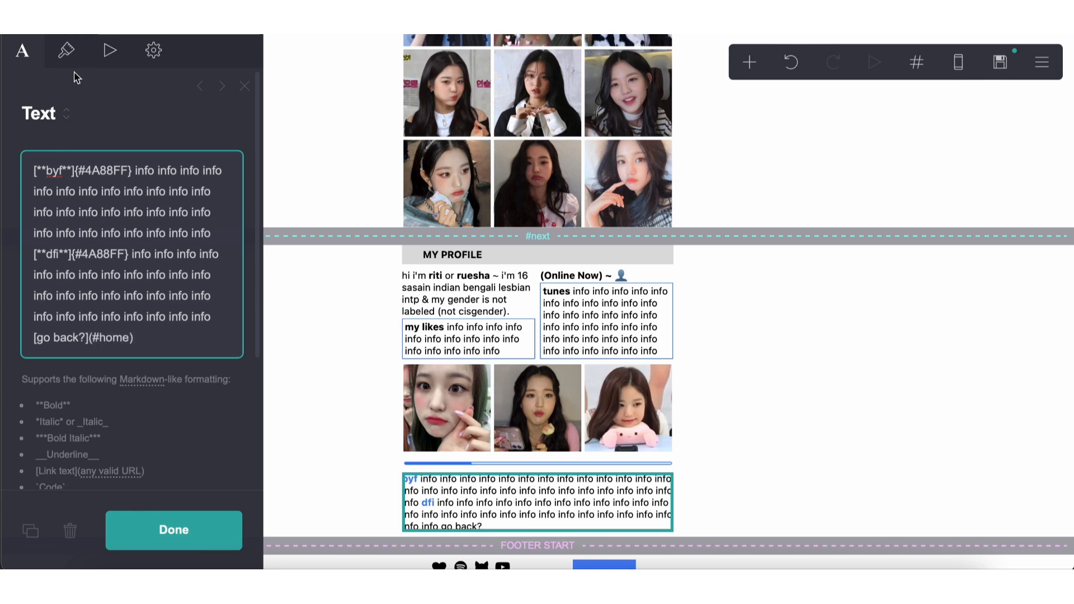
# Set the closing text's link colour to #4A88FF, matching the byf and dfi labels.
pyautogui.click(66, 51)
pyautogui.click(186, 293)
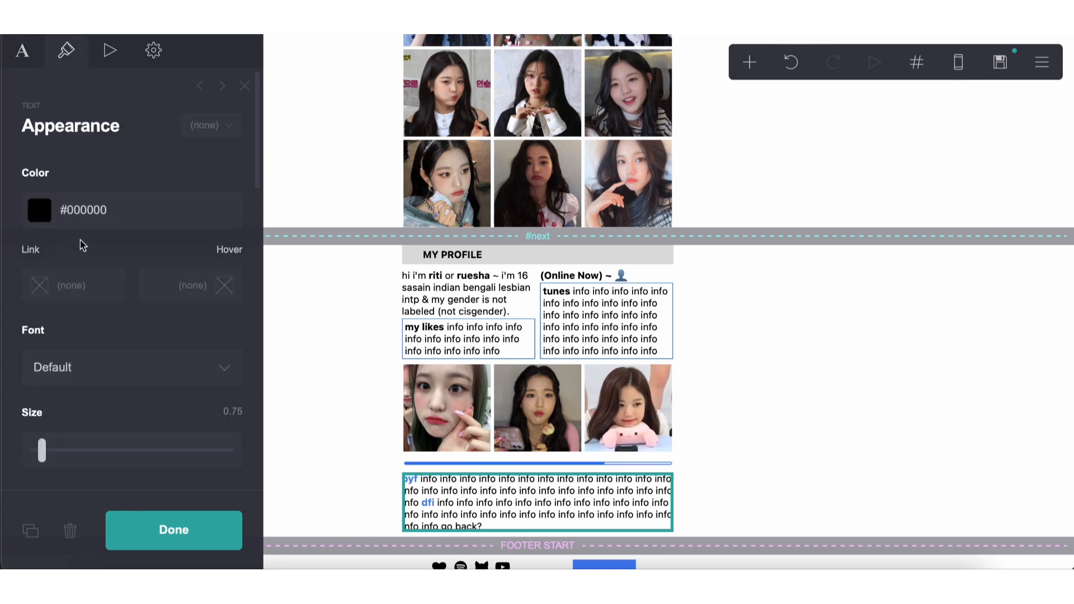
pyautogui.click(75, 286)
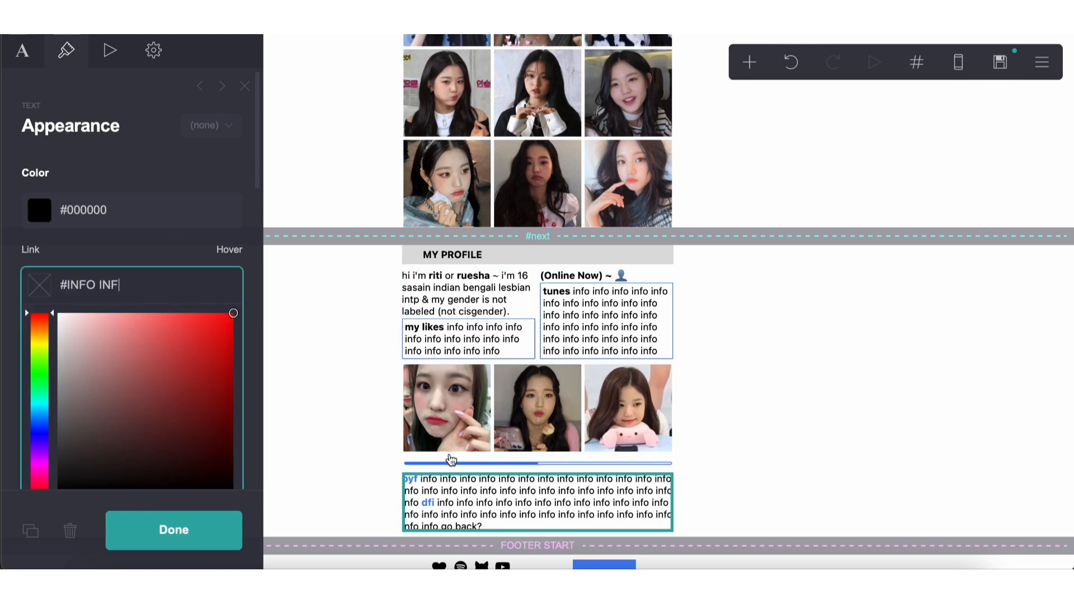
pyautogui.click(449, 491)
pyautogui.click(24, 61)
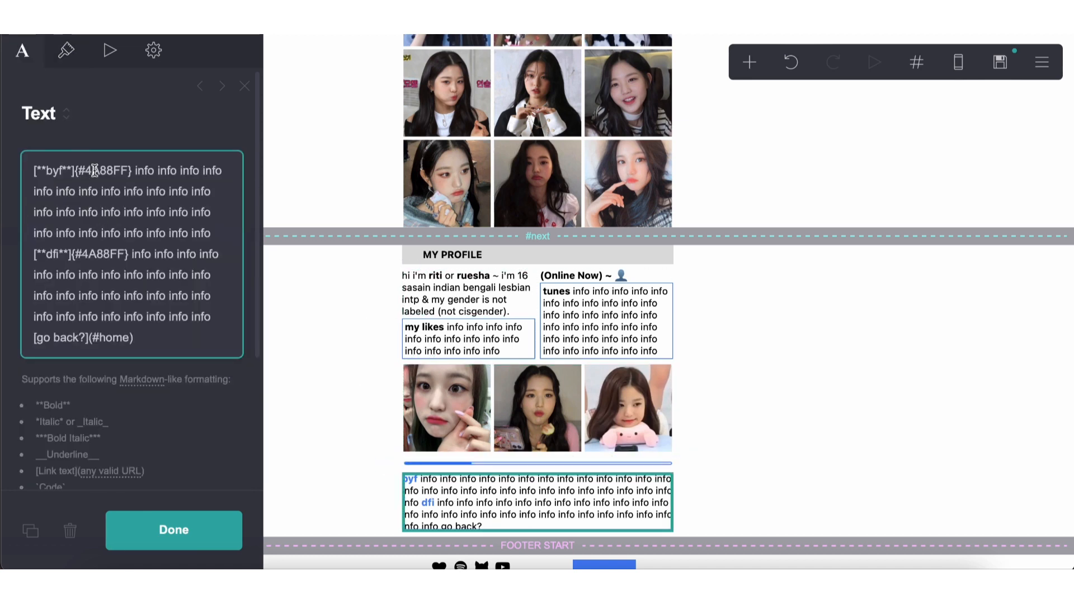
pyautogui.click(66, 55)
pyautogui.click(75, 286)
pyautogui.write('4A88FF')
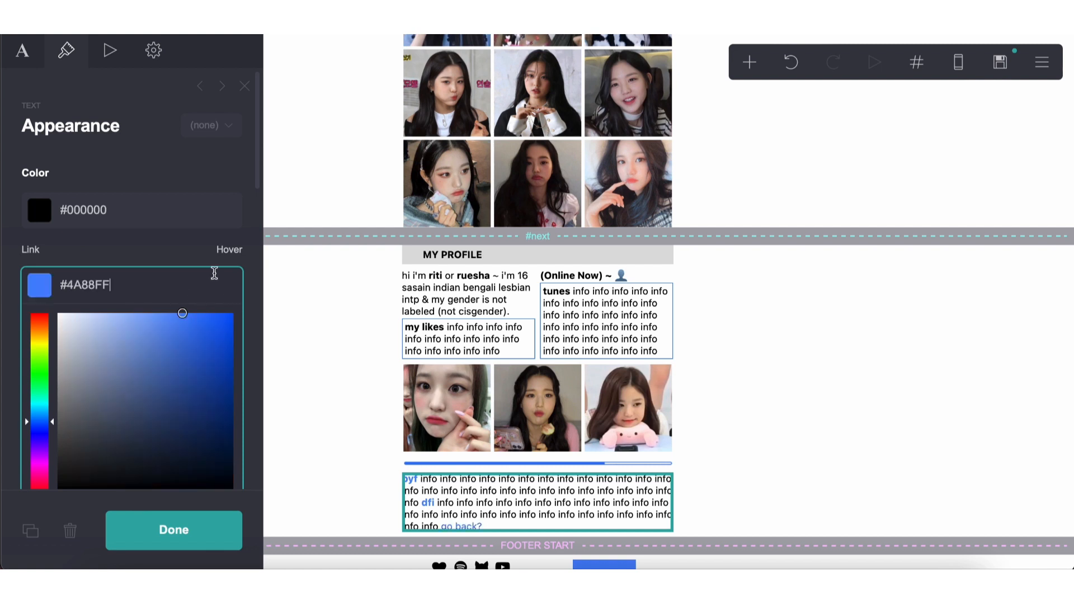
pyautogui.click(384, 379)
# Enter 1 as both the title and the description in the site's publish settings.
pyautogui.click(691, 427)
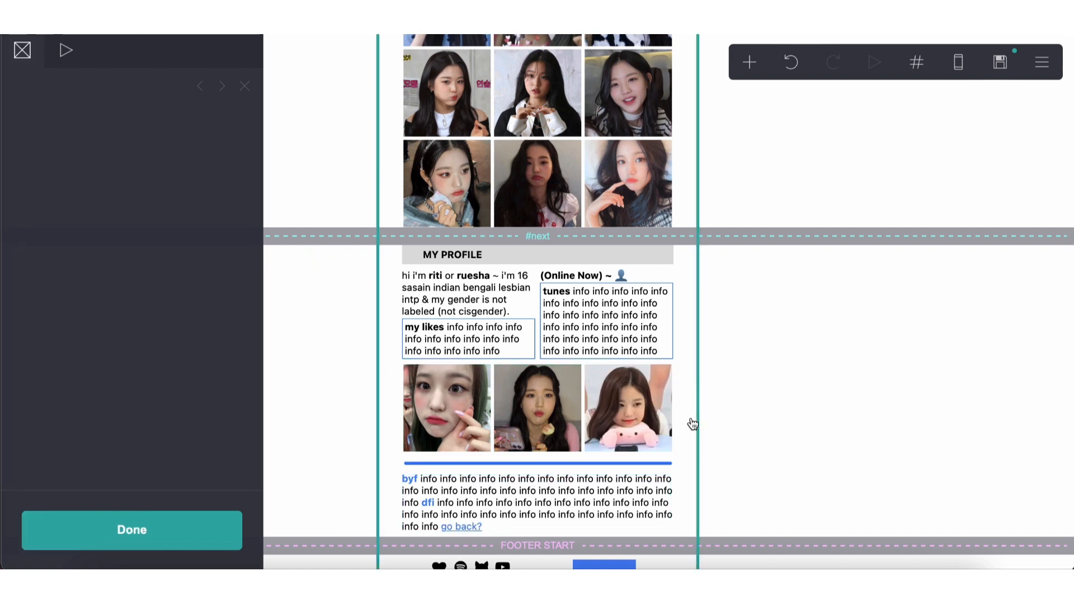
pyautogui.click(753, 499)
pyautogui.click(997, 62)
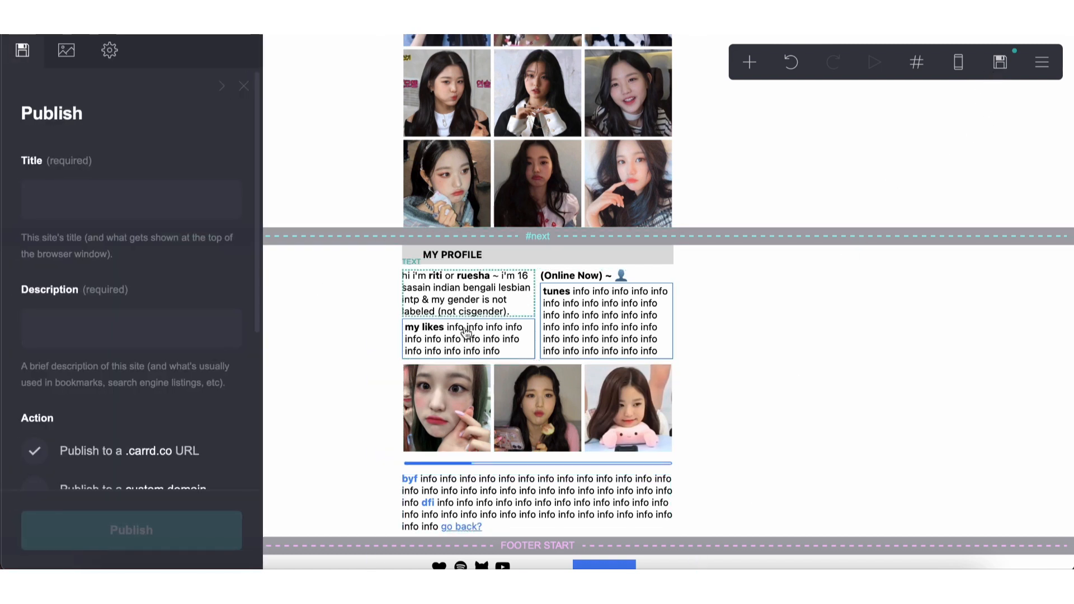
pyautogui.click(69, 201)
pyautogui.write('1')
pyautogui.click(87, 323)
pyautogui.write('1')
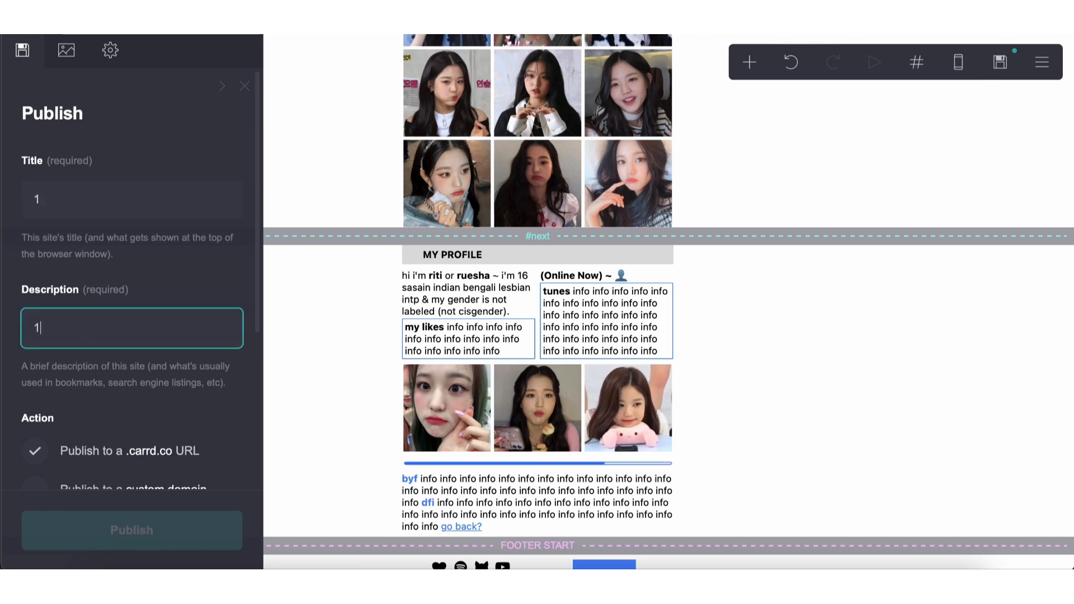
# Publish the site to the address title.drr.ac.
pyautogui.scroll(-5, 87, 330)
pyautogui.click(83, 375)
pyautogui.write('title')
pyautogui.click(202, 376)
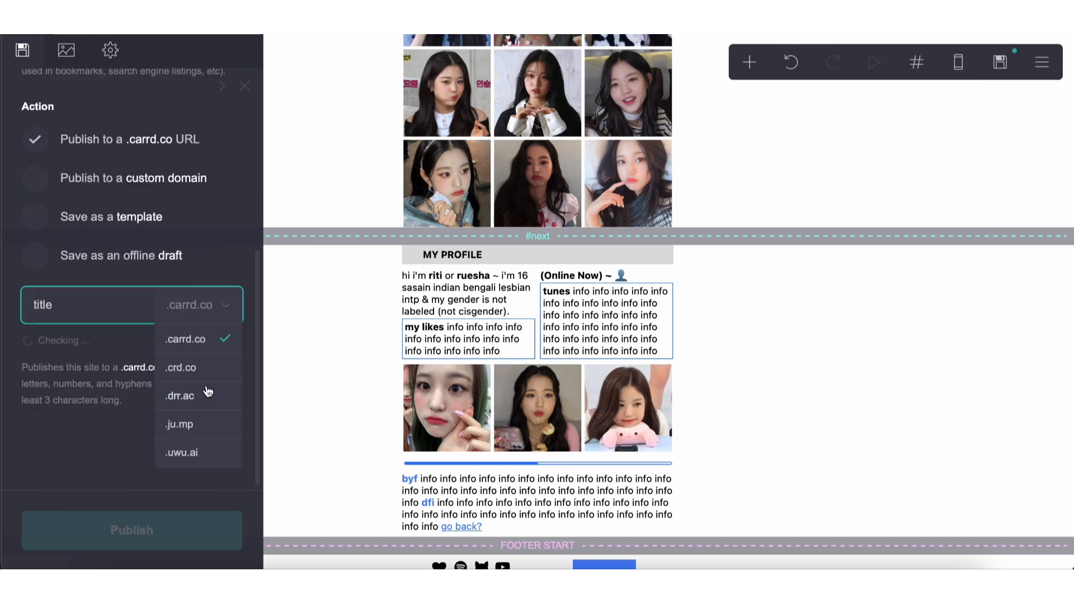
pyautogui.click(209, 390)
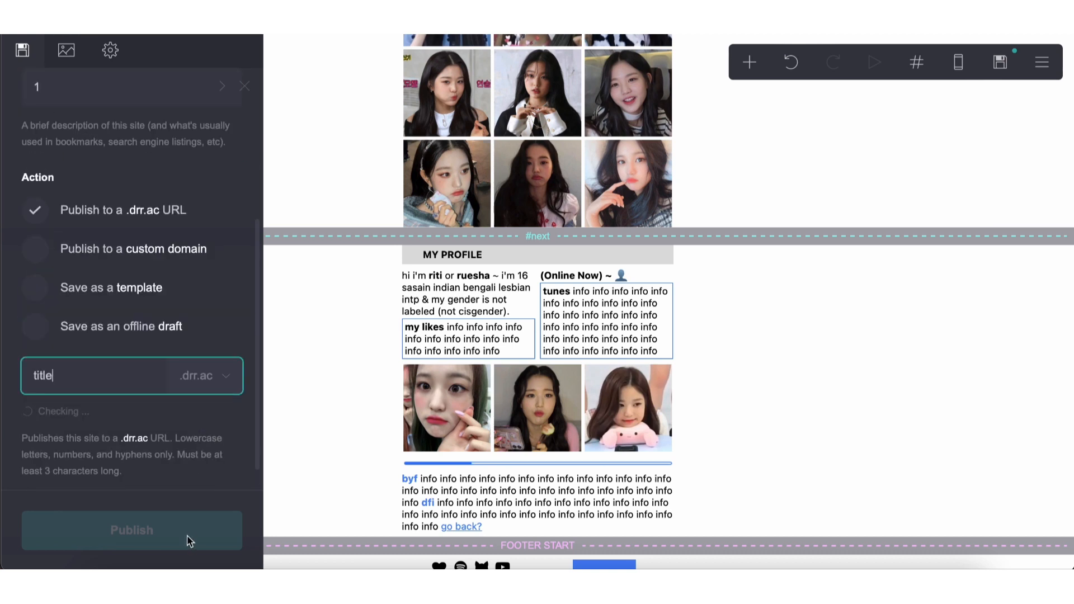
pyautogui.click(188, 534)
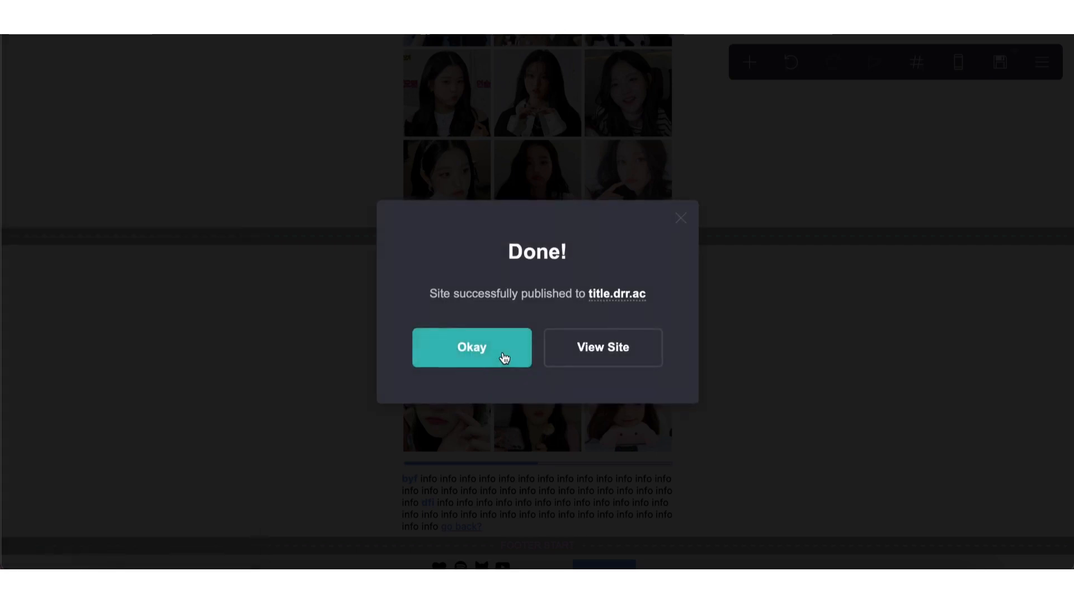
pyautogui.click(504, 357)
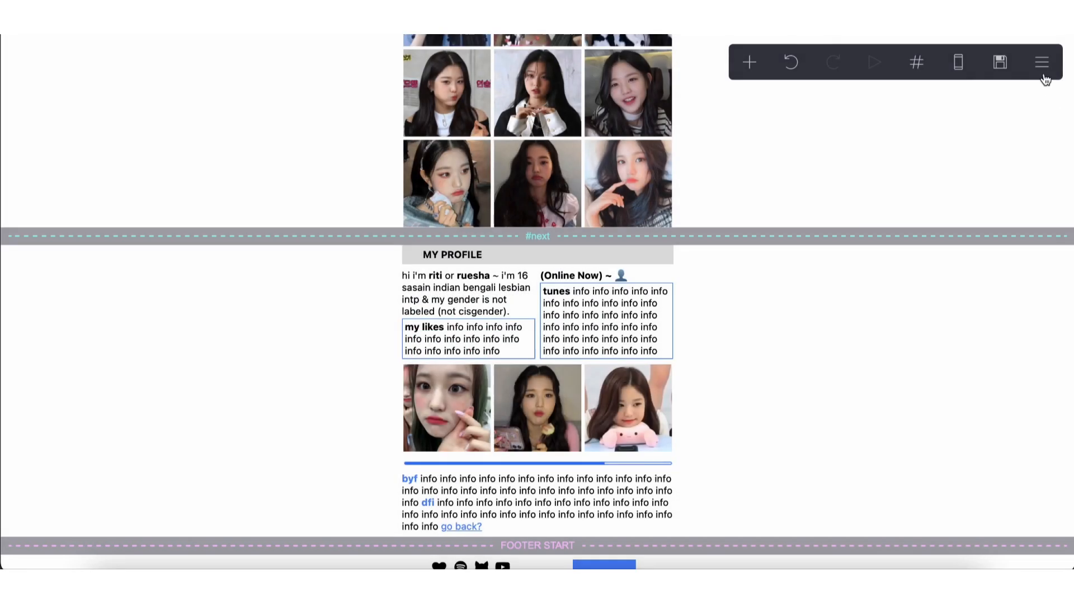
# Set the page's On Load animation to Flip Right and its Elements: On Load animation to Blur In.
pyautogui.click(1042, 62)
pyautogui.click(958, 268)
pyautogui.click(63, 50)
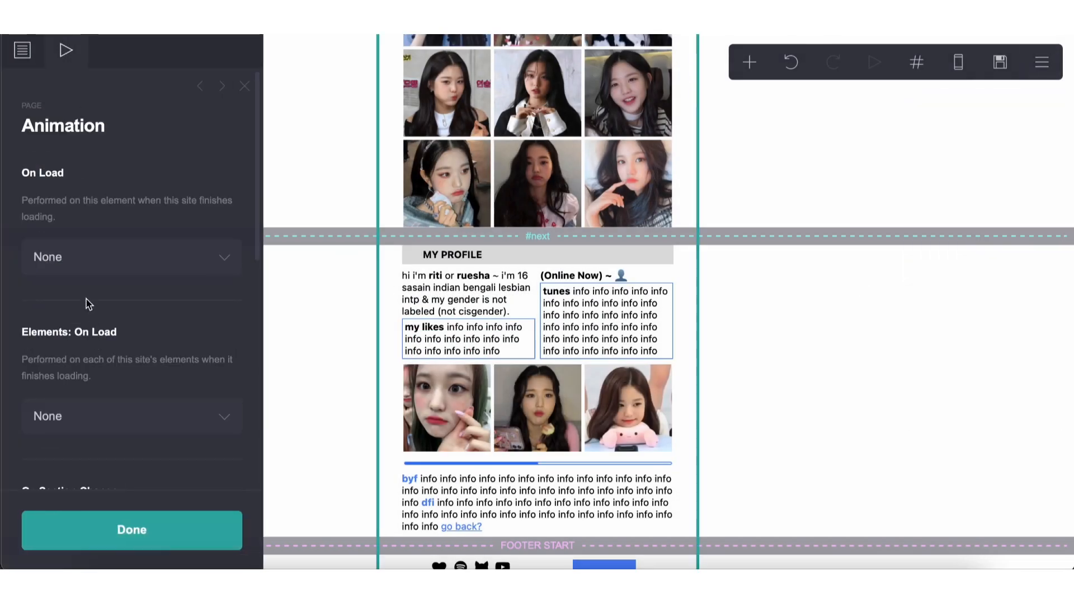
pyautogui.click(84, 262)
pyautogui.click(70, 428)
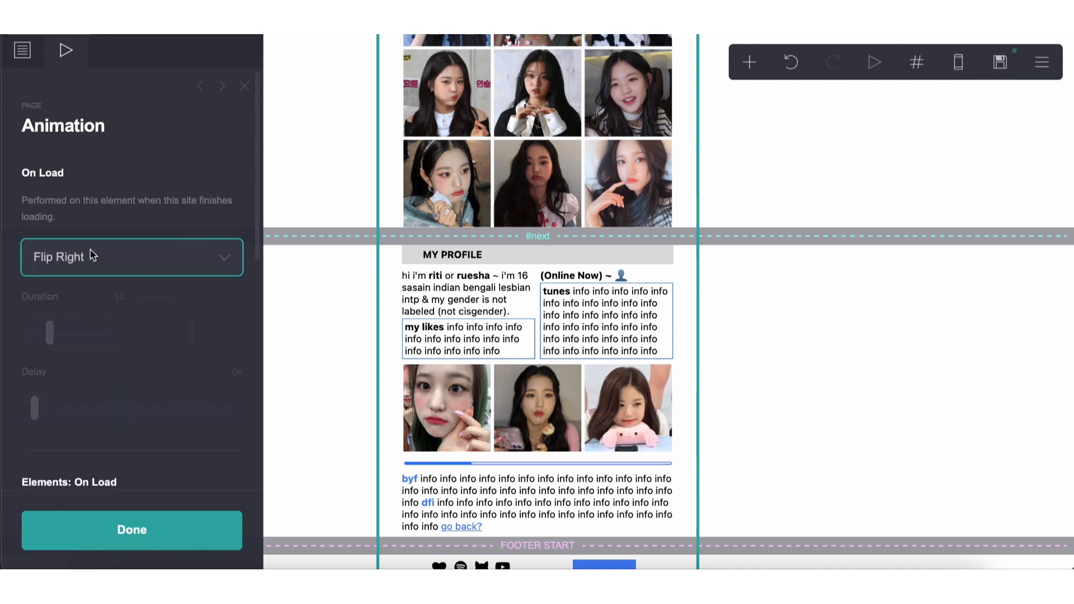
pyautogui.scroll(-5, 87, 251)
pyautogui.click(82, 295)
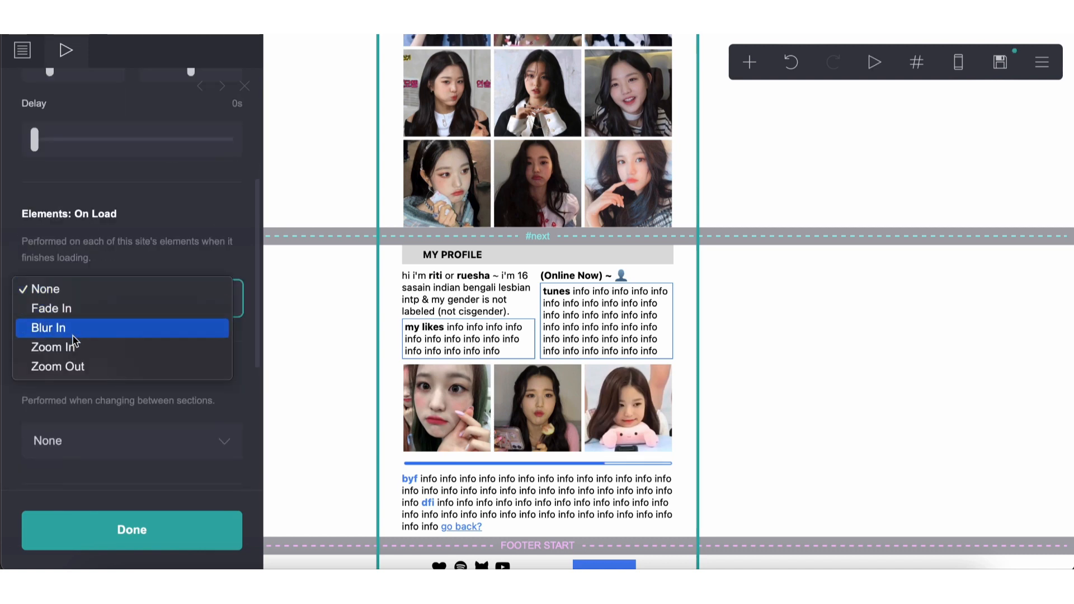
# Publish the page load animations and try the VERIFY button on the live site.
pyautogui.click(1000, 62)
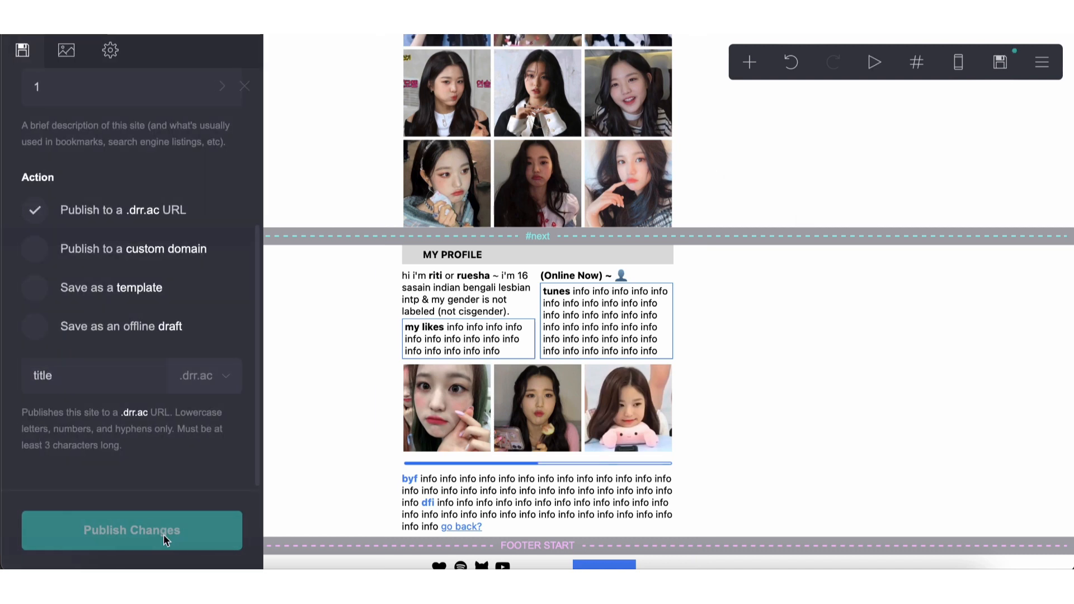
pyautogui.click(163, 534)
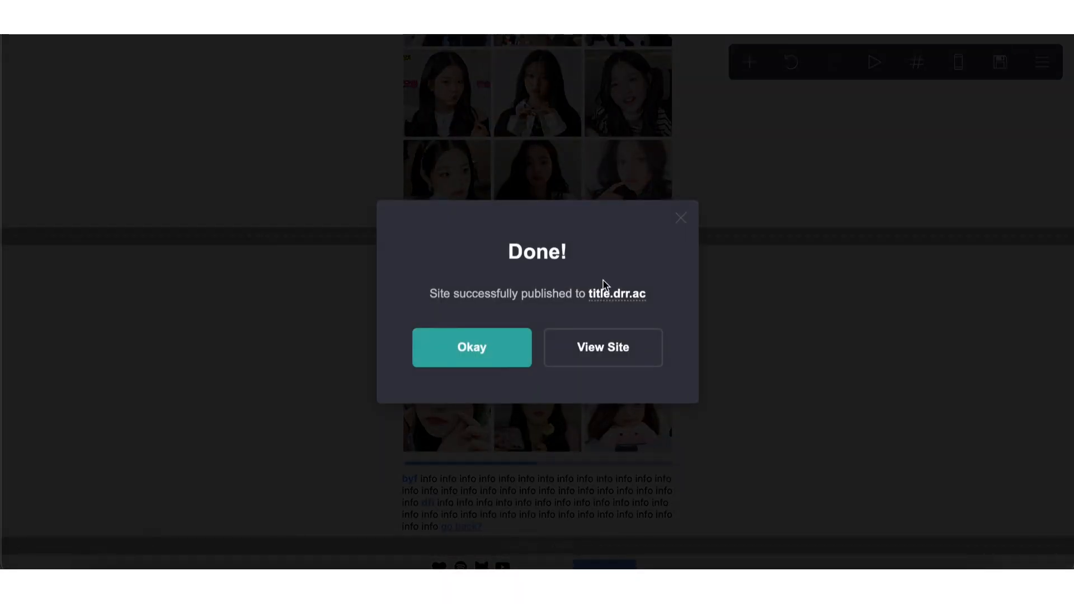
pyautogui.click(605, 295)
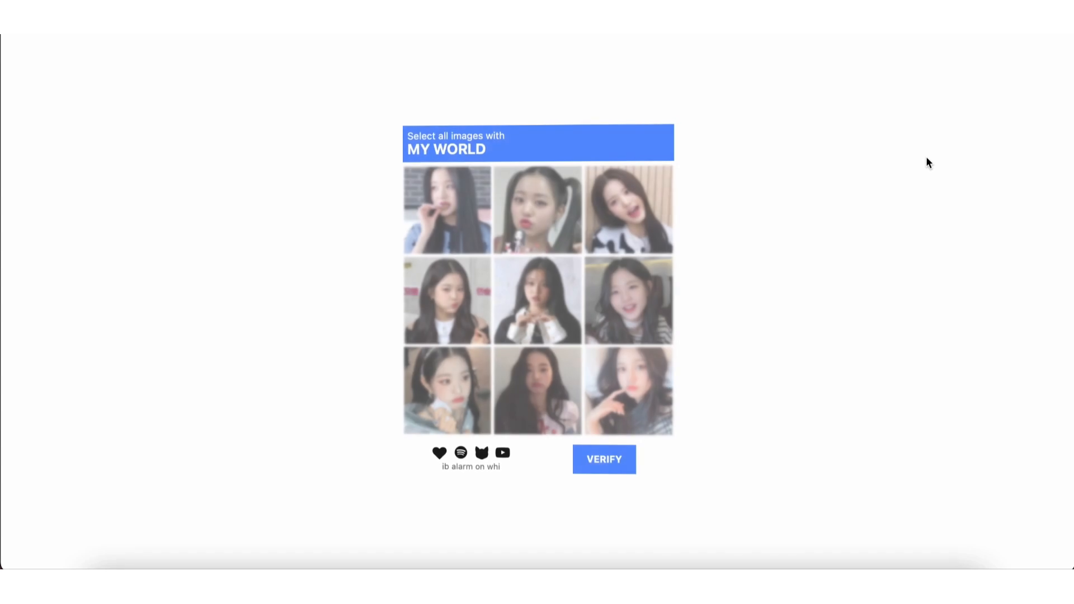
pyautogui.click(620, 457)
pyautogui.click(188, 24)
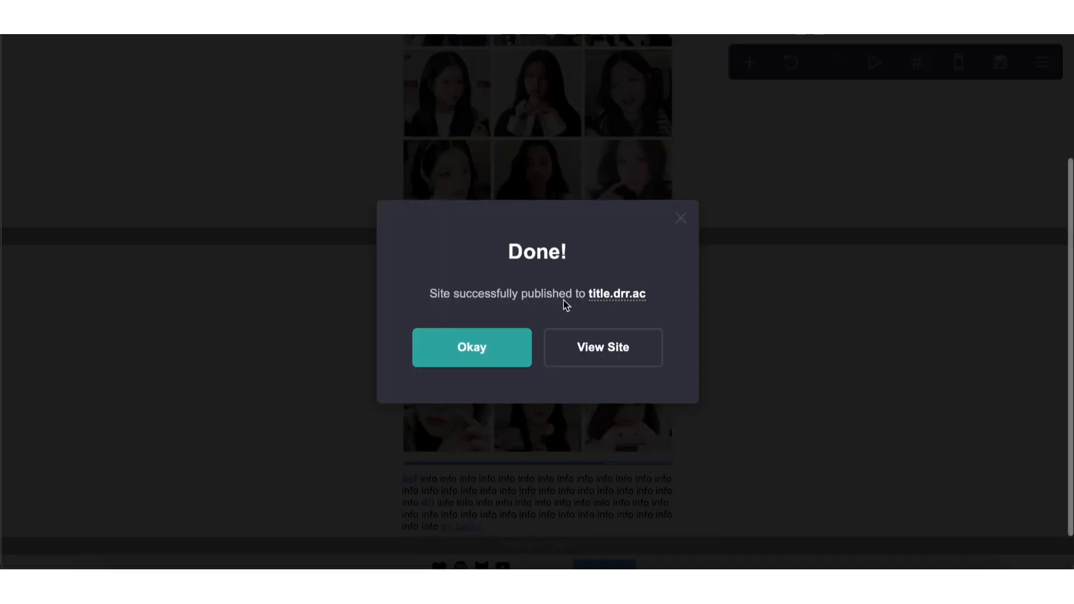
pyautogui.click(480, 347)
# Set the page's On Section Change animation to Blur In.
pyautogui.click(1040, 64)
pyautogui.click(987, 274)
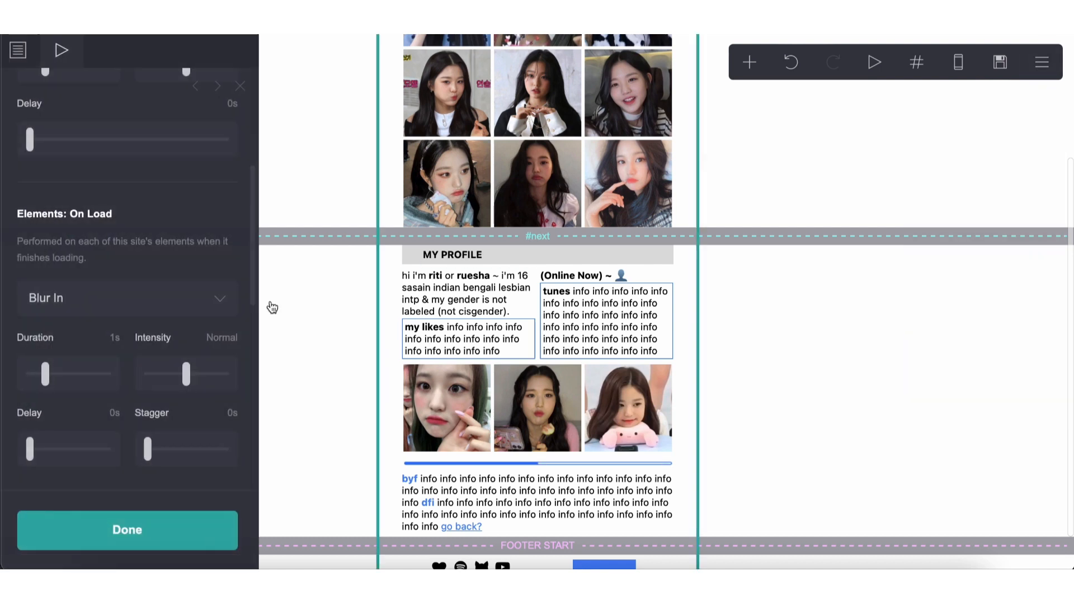
pyautogui.scroll(5, 161, 318)
pyautogui.click(134, 251)
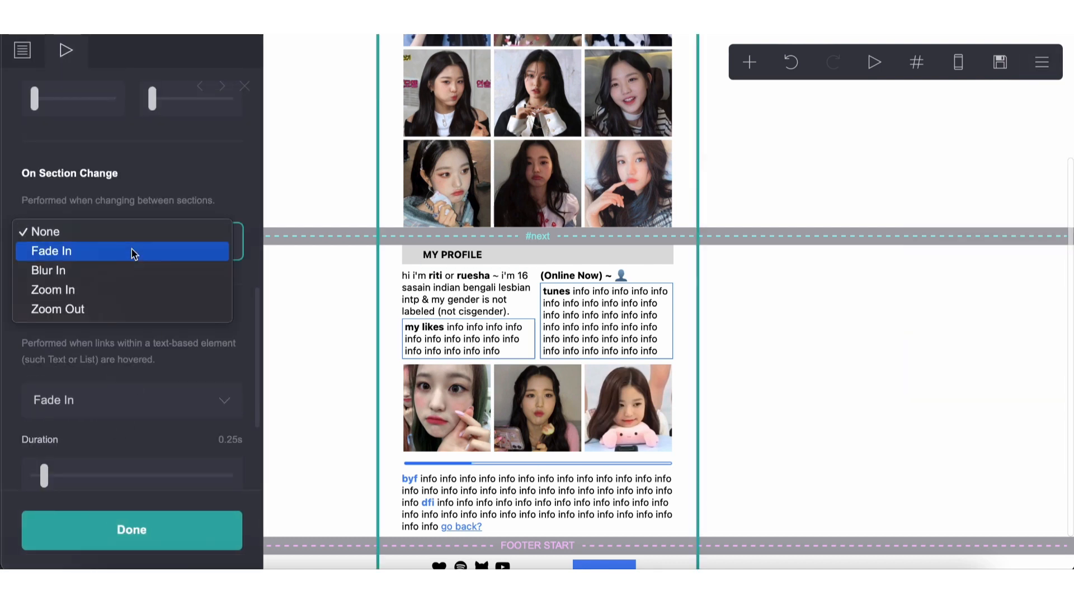
pyautogui.click(122, 253)
pyautogui.click(120, 256)
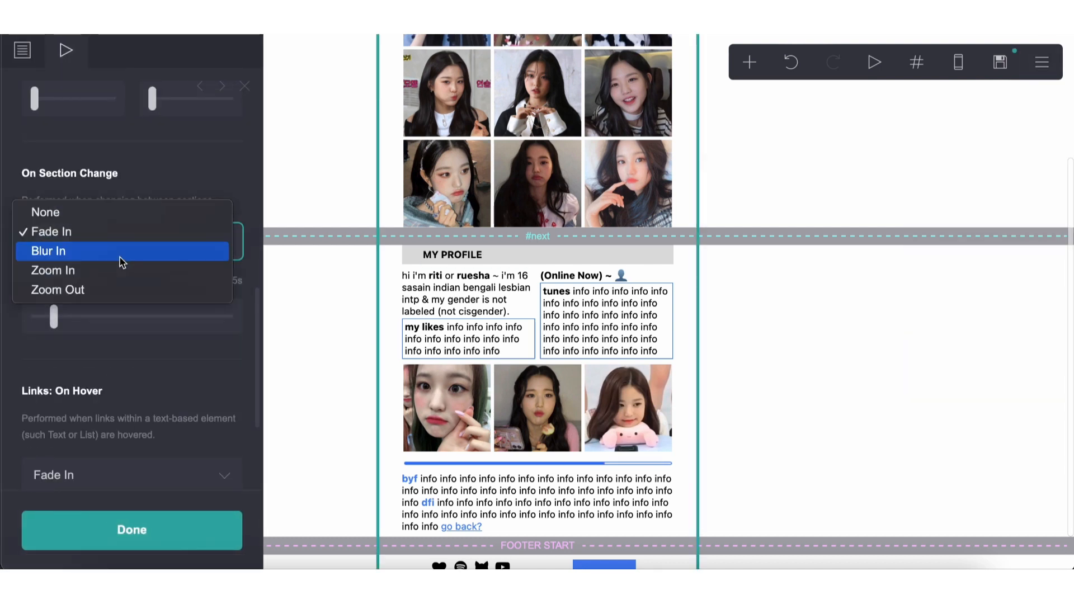
pyautogui.click(119, 253)
# Set the page's Elements: On Load animation to None.
pyautogui.scroll(3, 120, 257)
pyautogui.scroll(2, 120, 257)
pyautogui.click(123, 214)
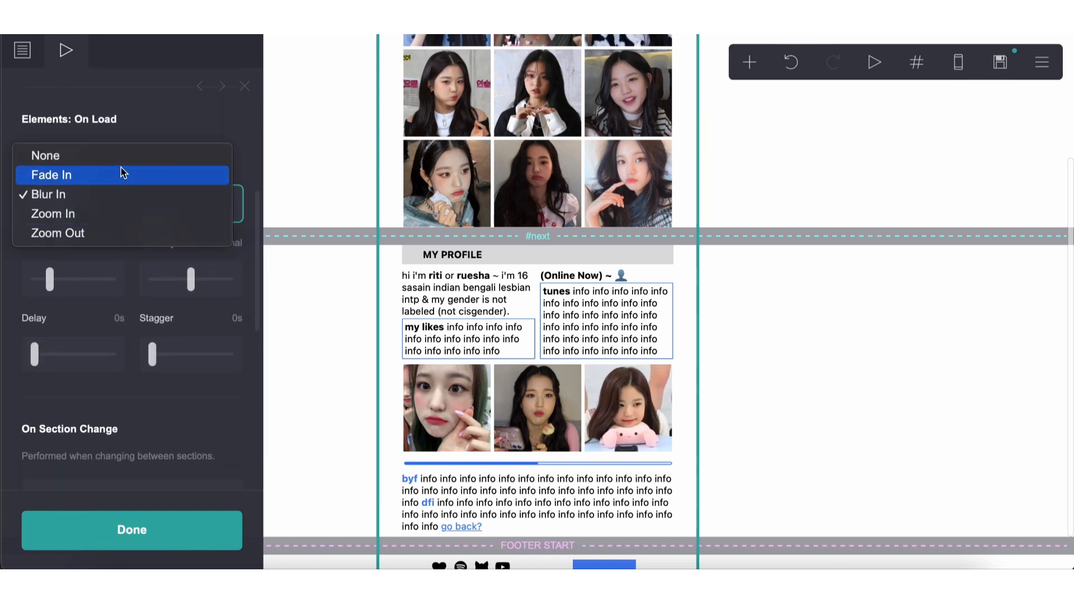
pyautogui.click(121, 153)
# Publish the updated section-change and element animations to title.drr.ac.
pyautogui.click(1000, 62)
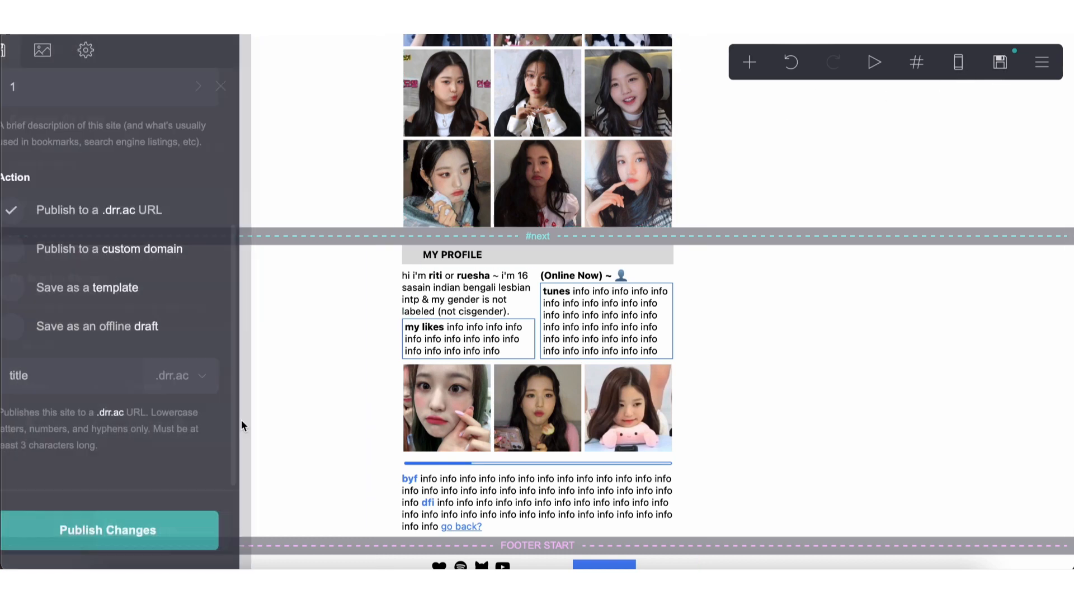
pyautogui.click(199, 532)
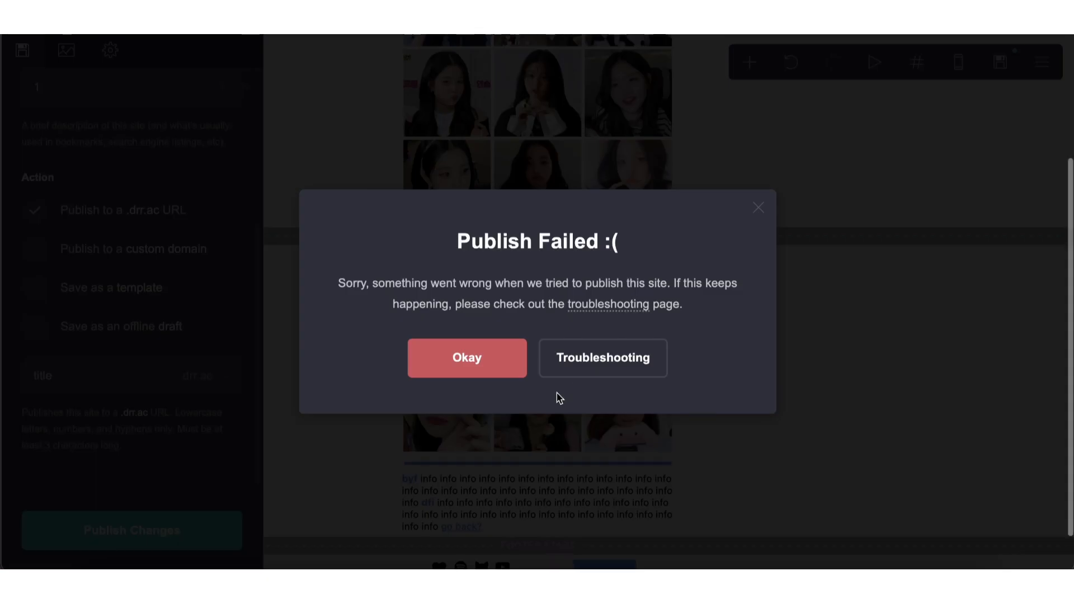
pyautogui.click(467, 358)
pyautogui.click(223, 545)
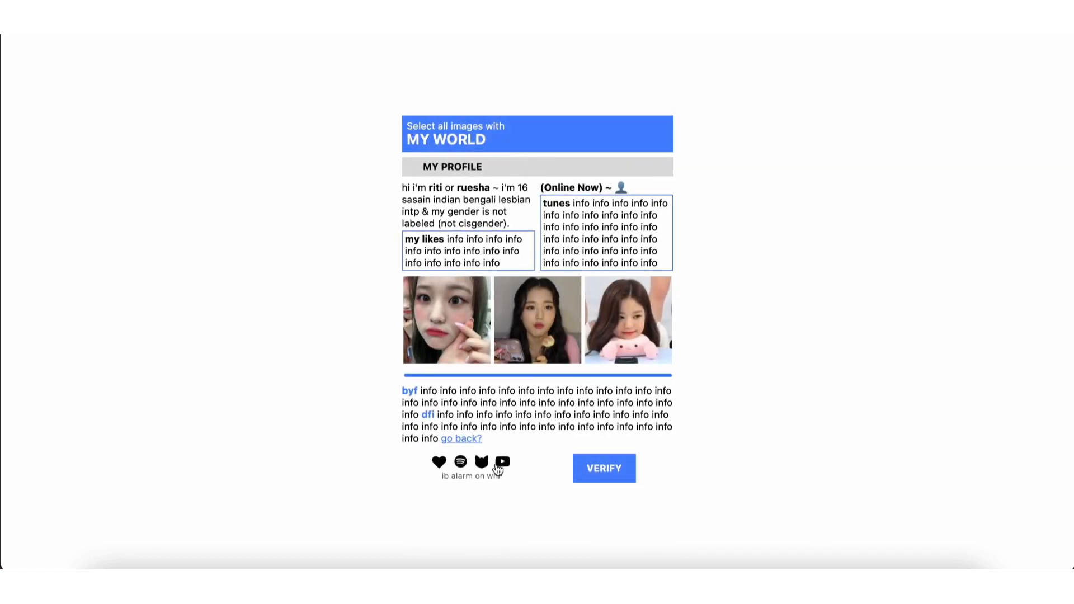
# Test the "go back?" link and the VERIFY button on the live site to check switching between sections.
pyautogui.click(479, 440)
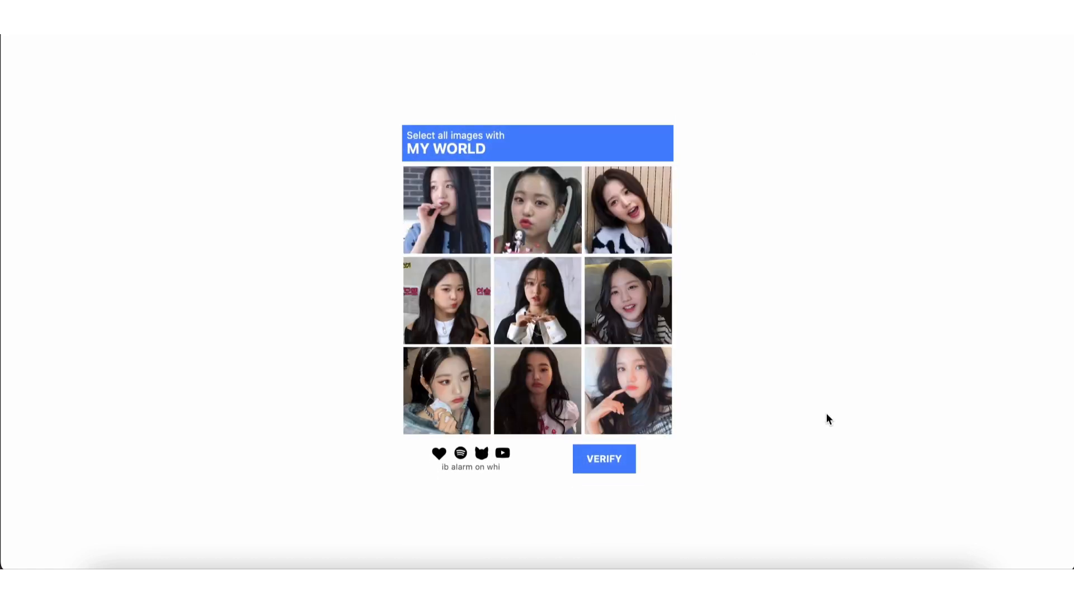
pyautogui.click(627, 467)
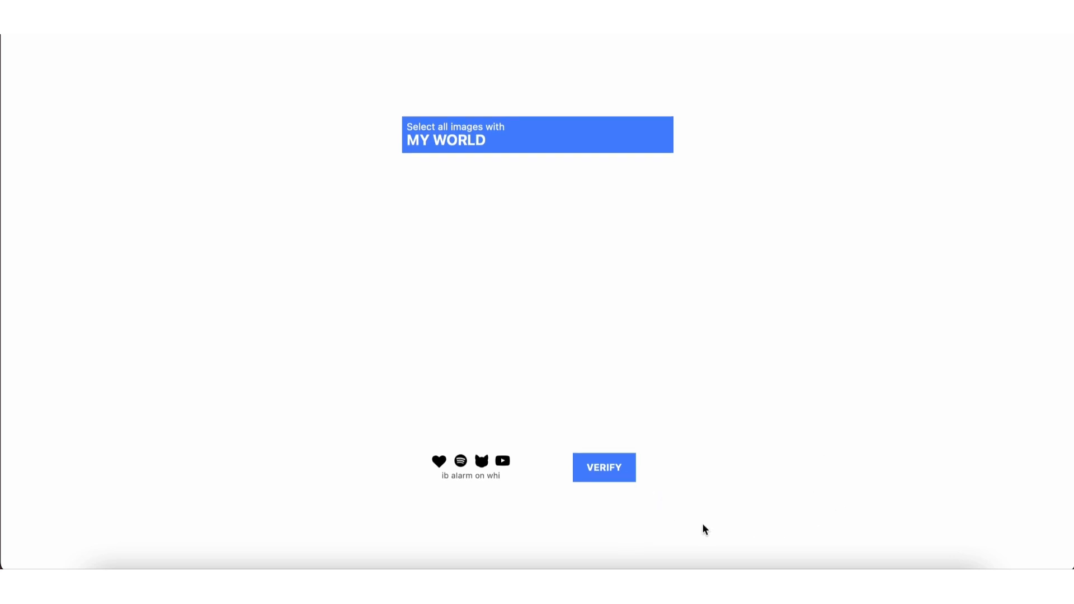
pyautogui.click(470, 439)
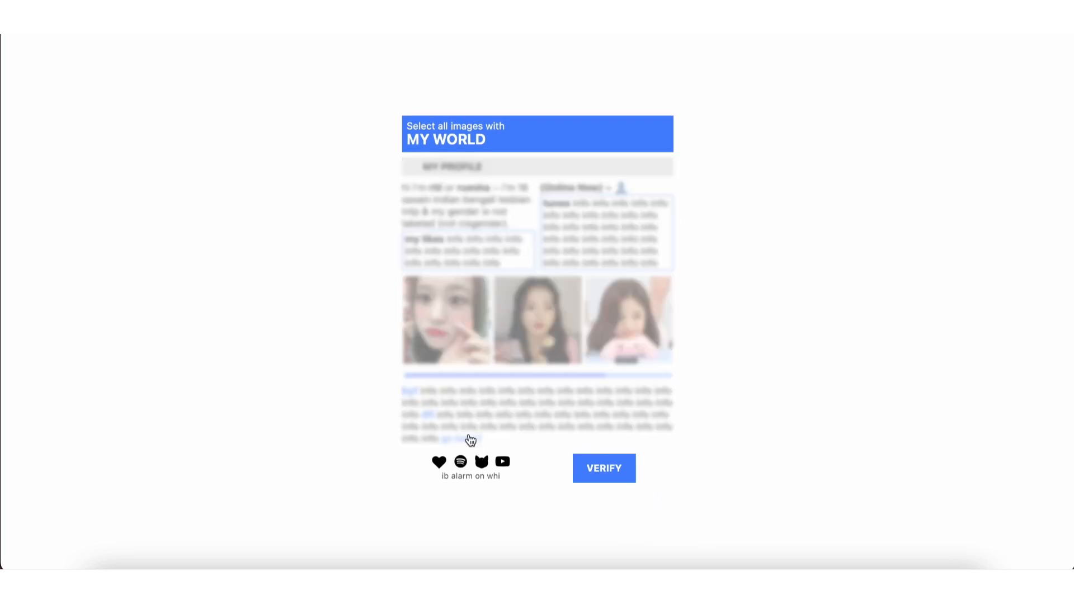